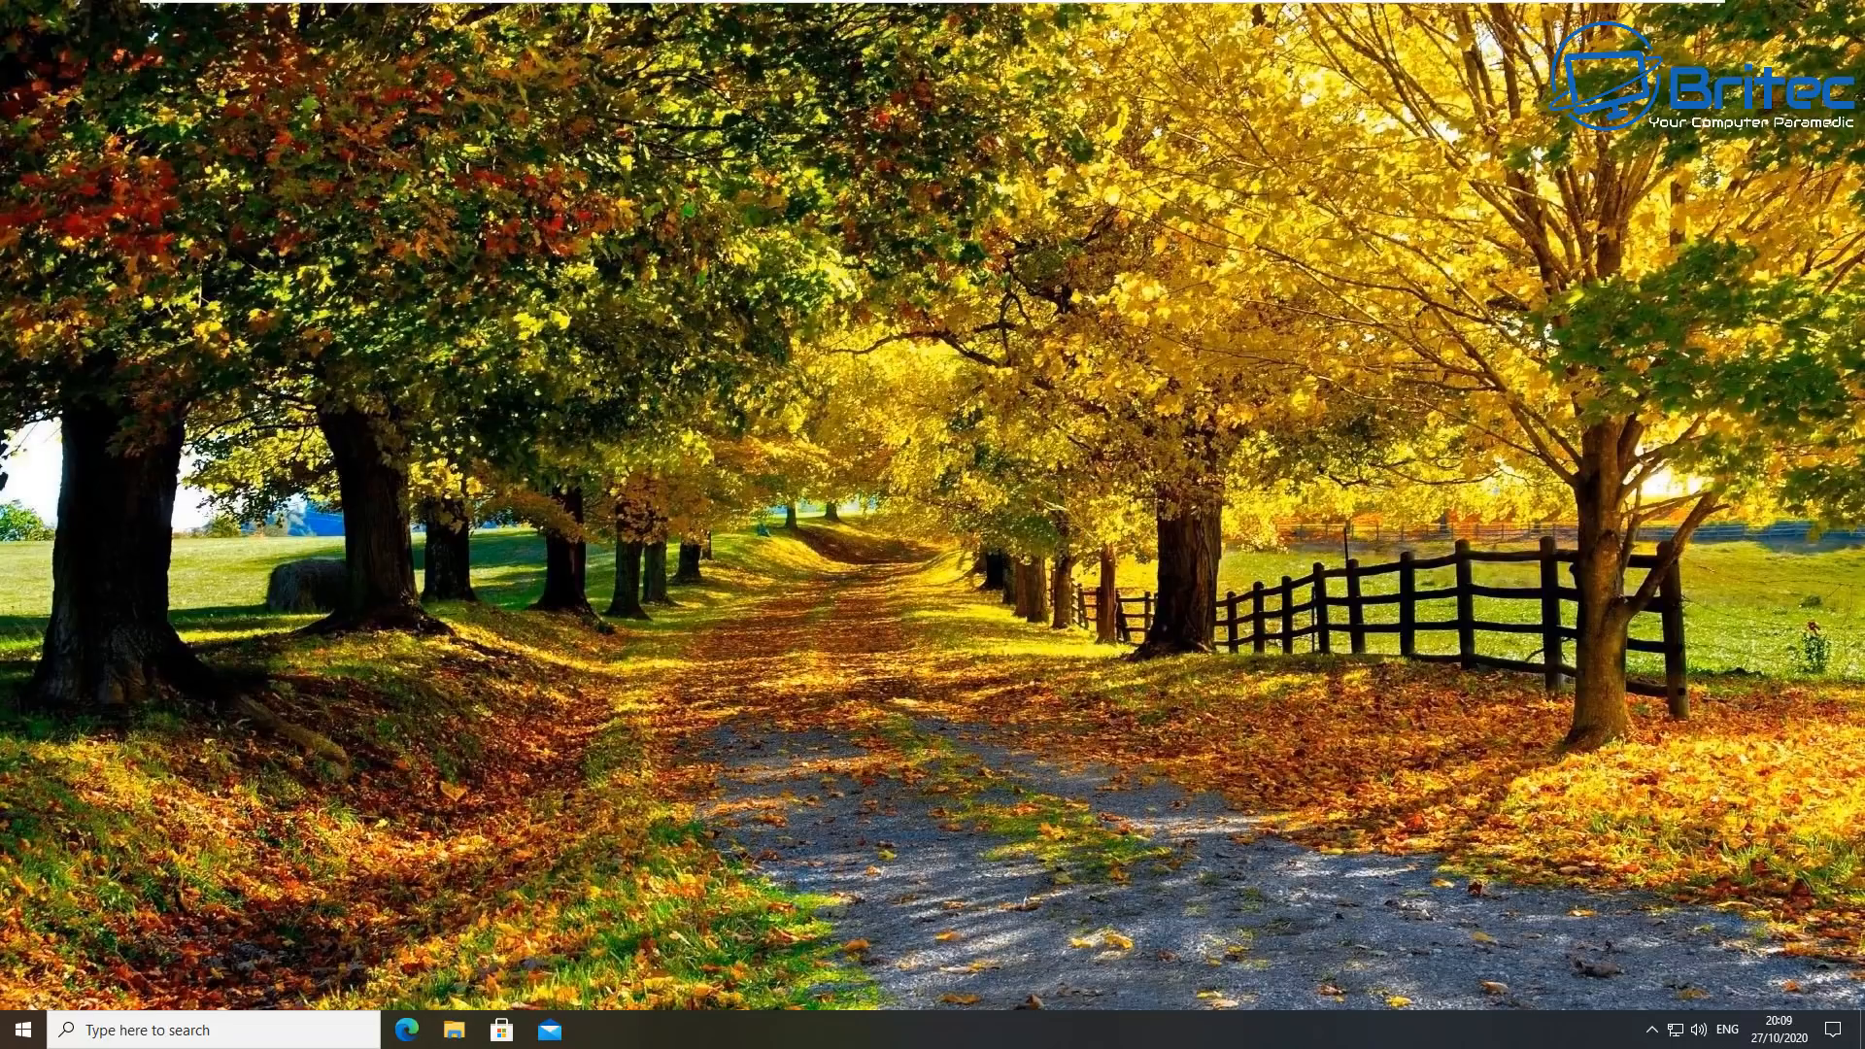
# Open the list of installed updates from the Windows Update history in the Update & Security settings.
pyautogui.click(24, 1029)
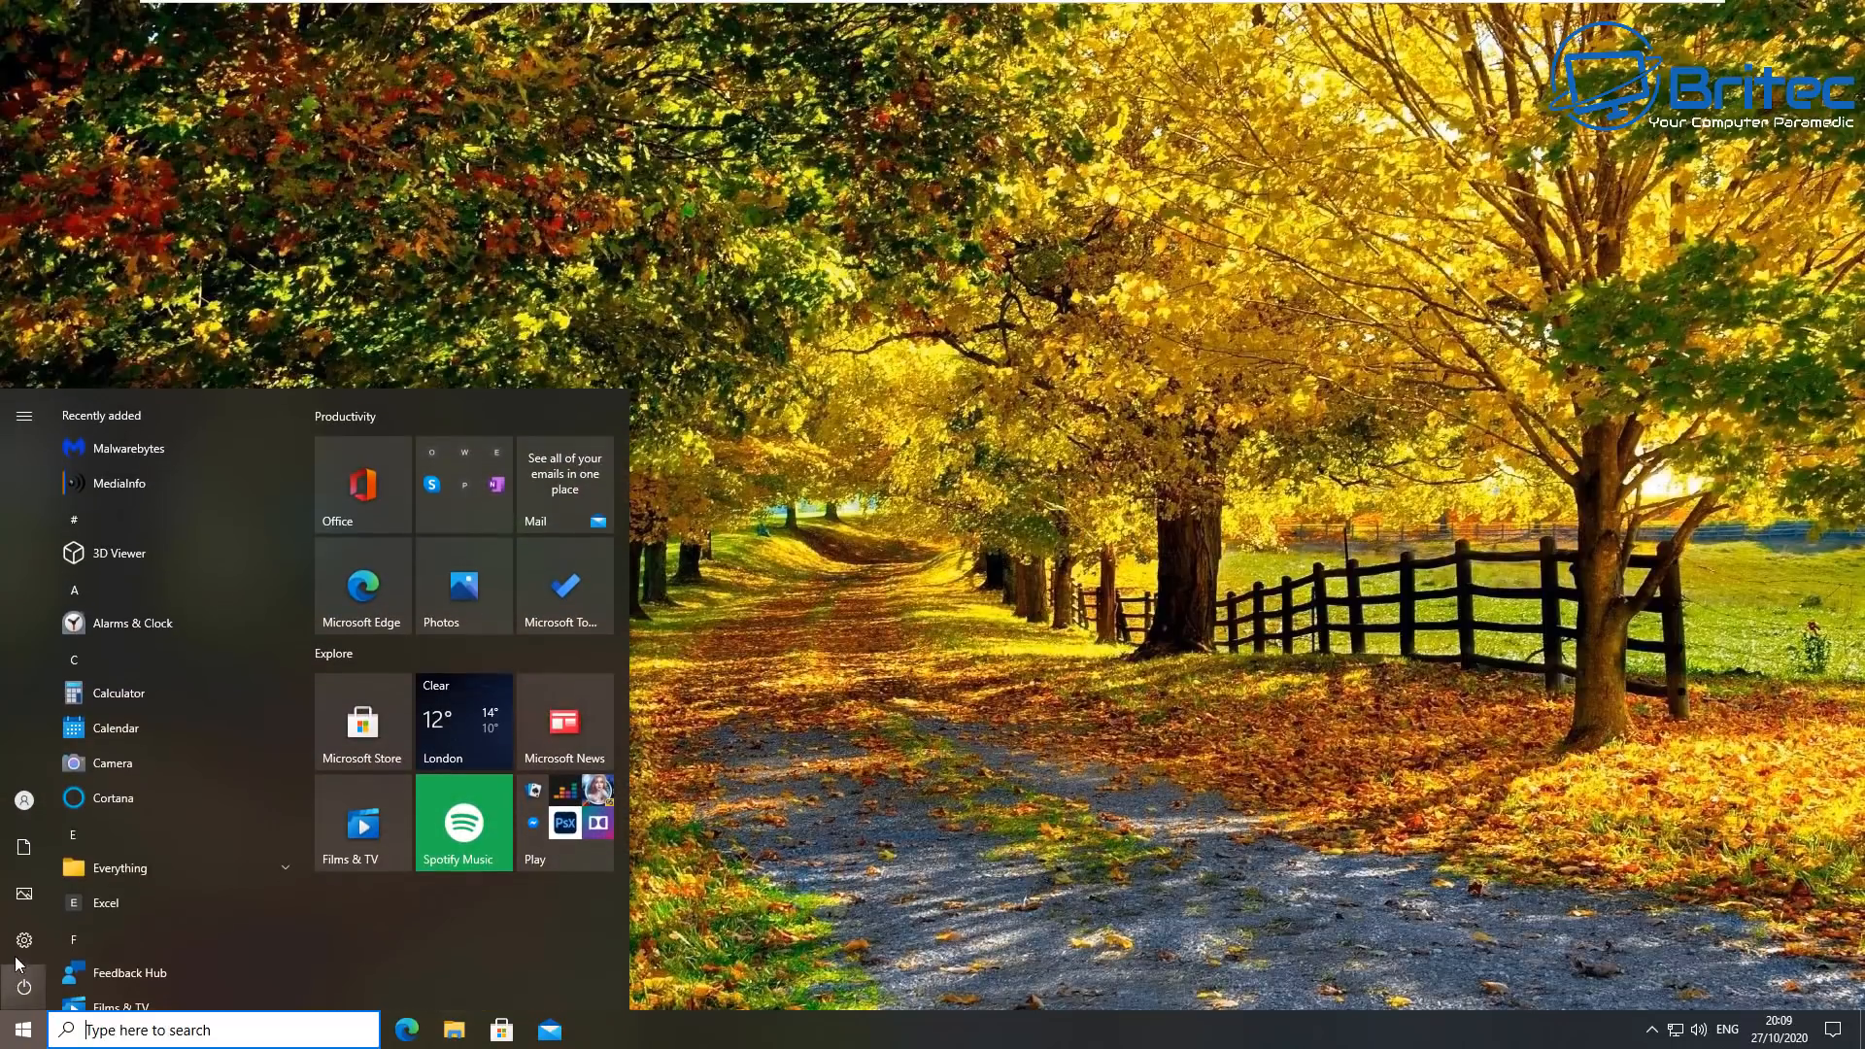
pyautogui.click(23, 940)
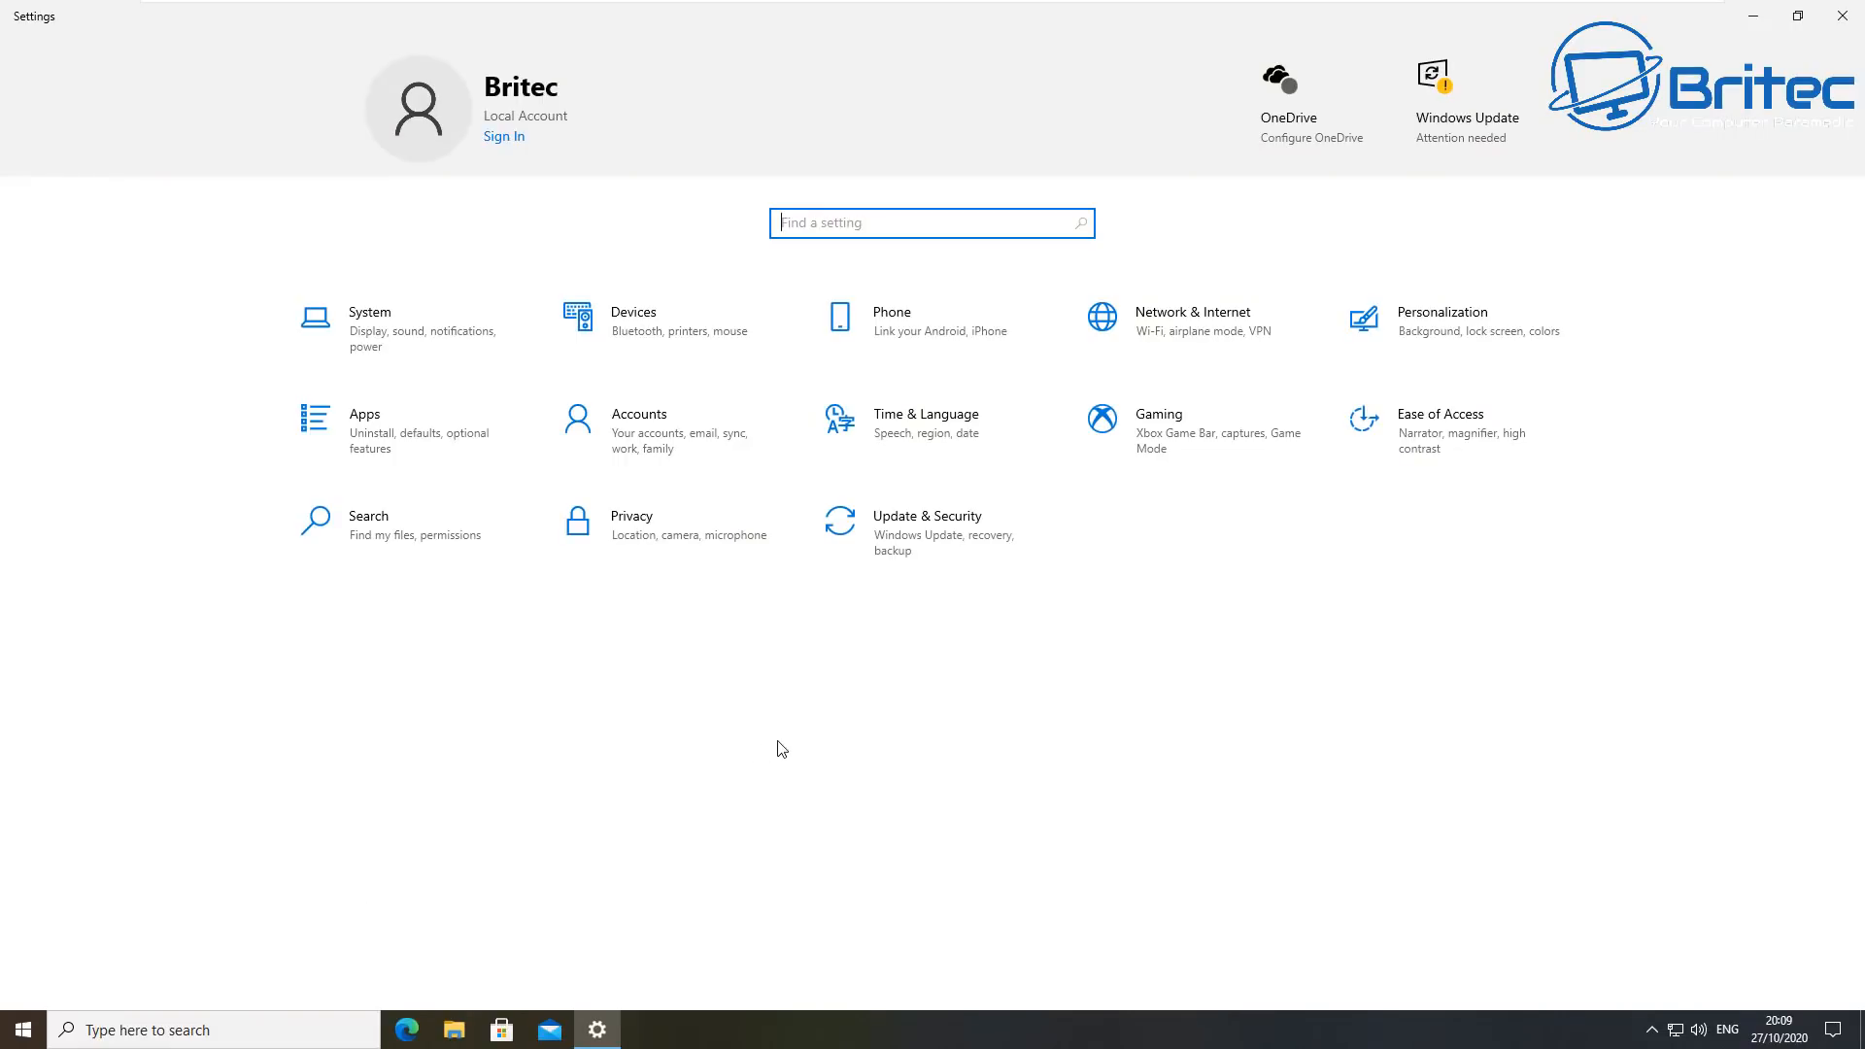
pyautogui.click(931, 554)
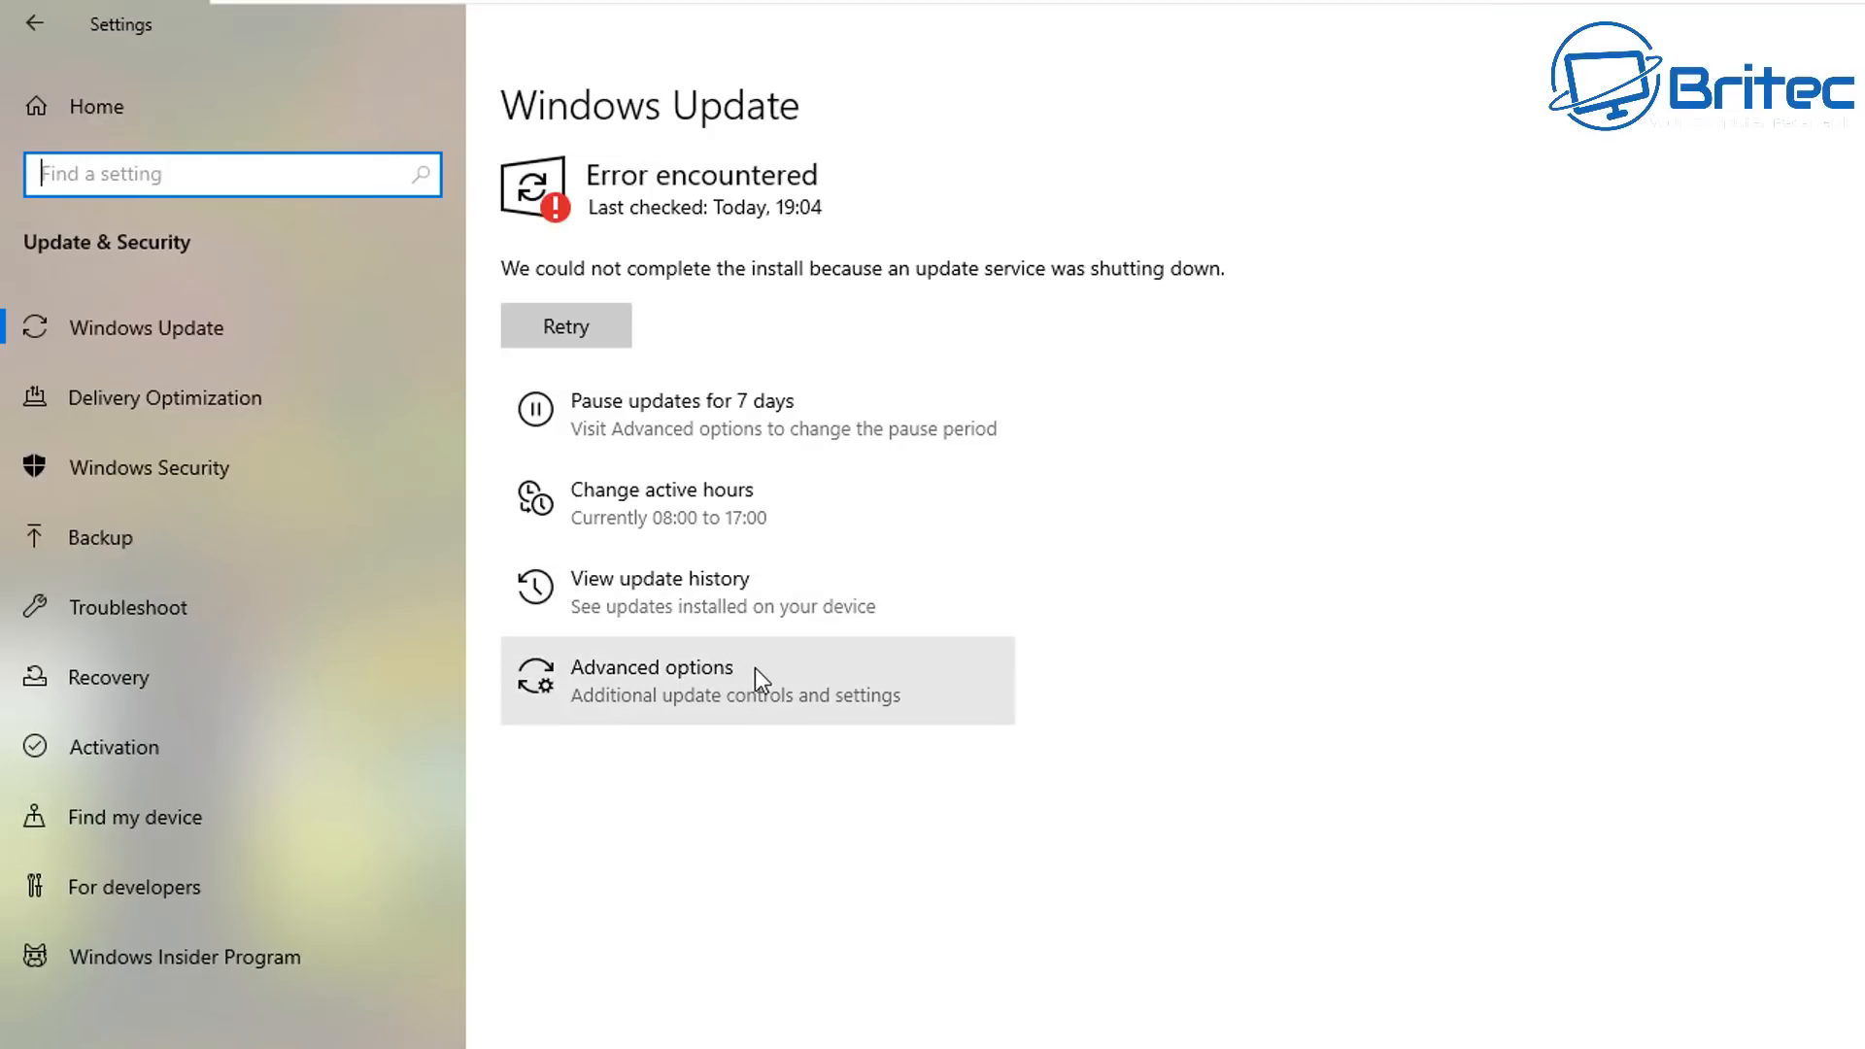
pyautogui.click(720, 583)
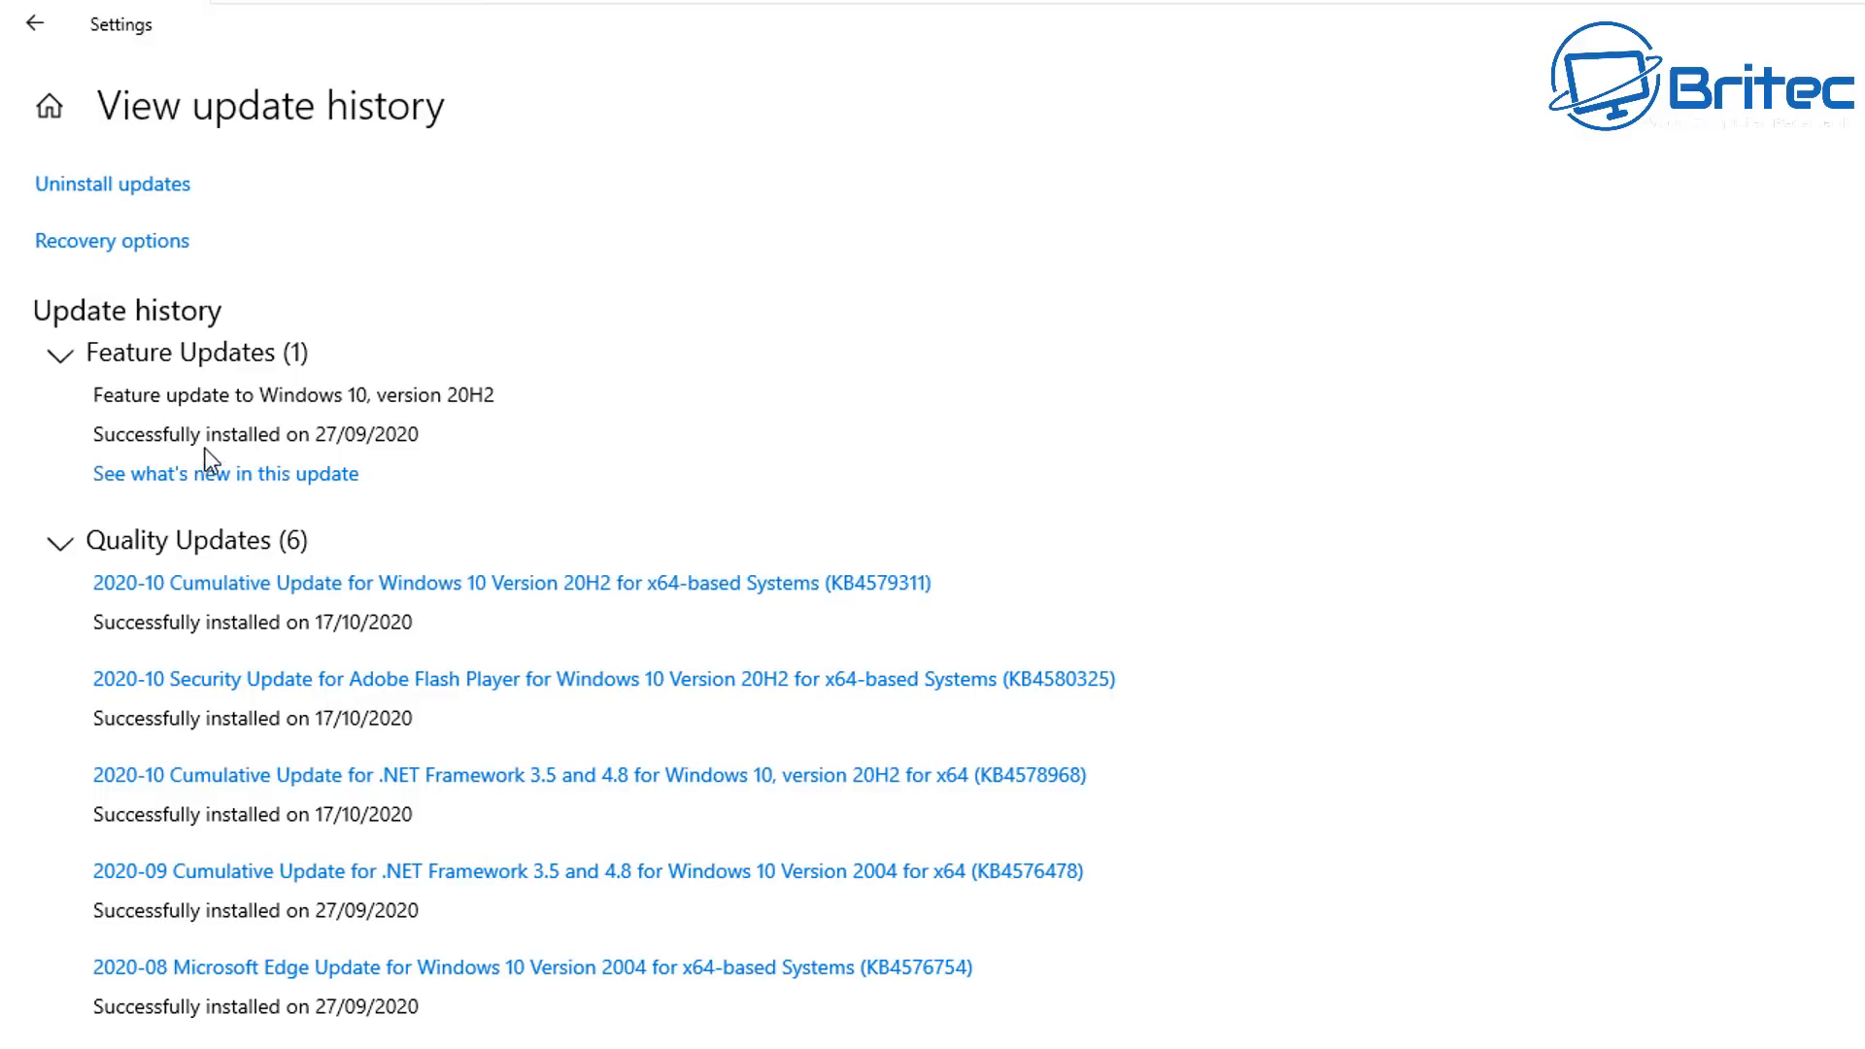
pyautogui.click(151, 190)
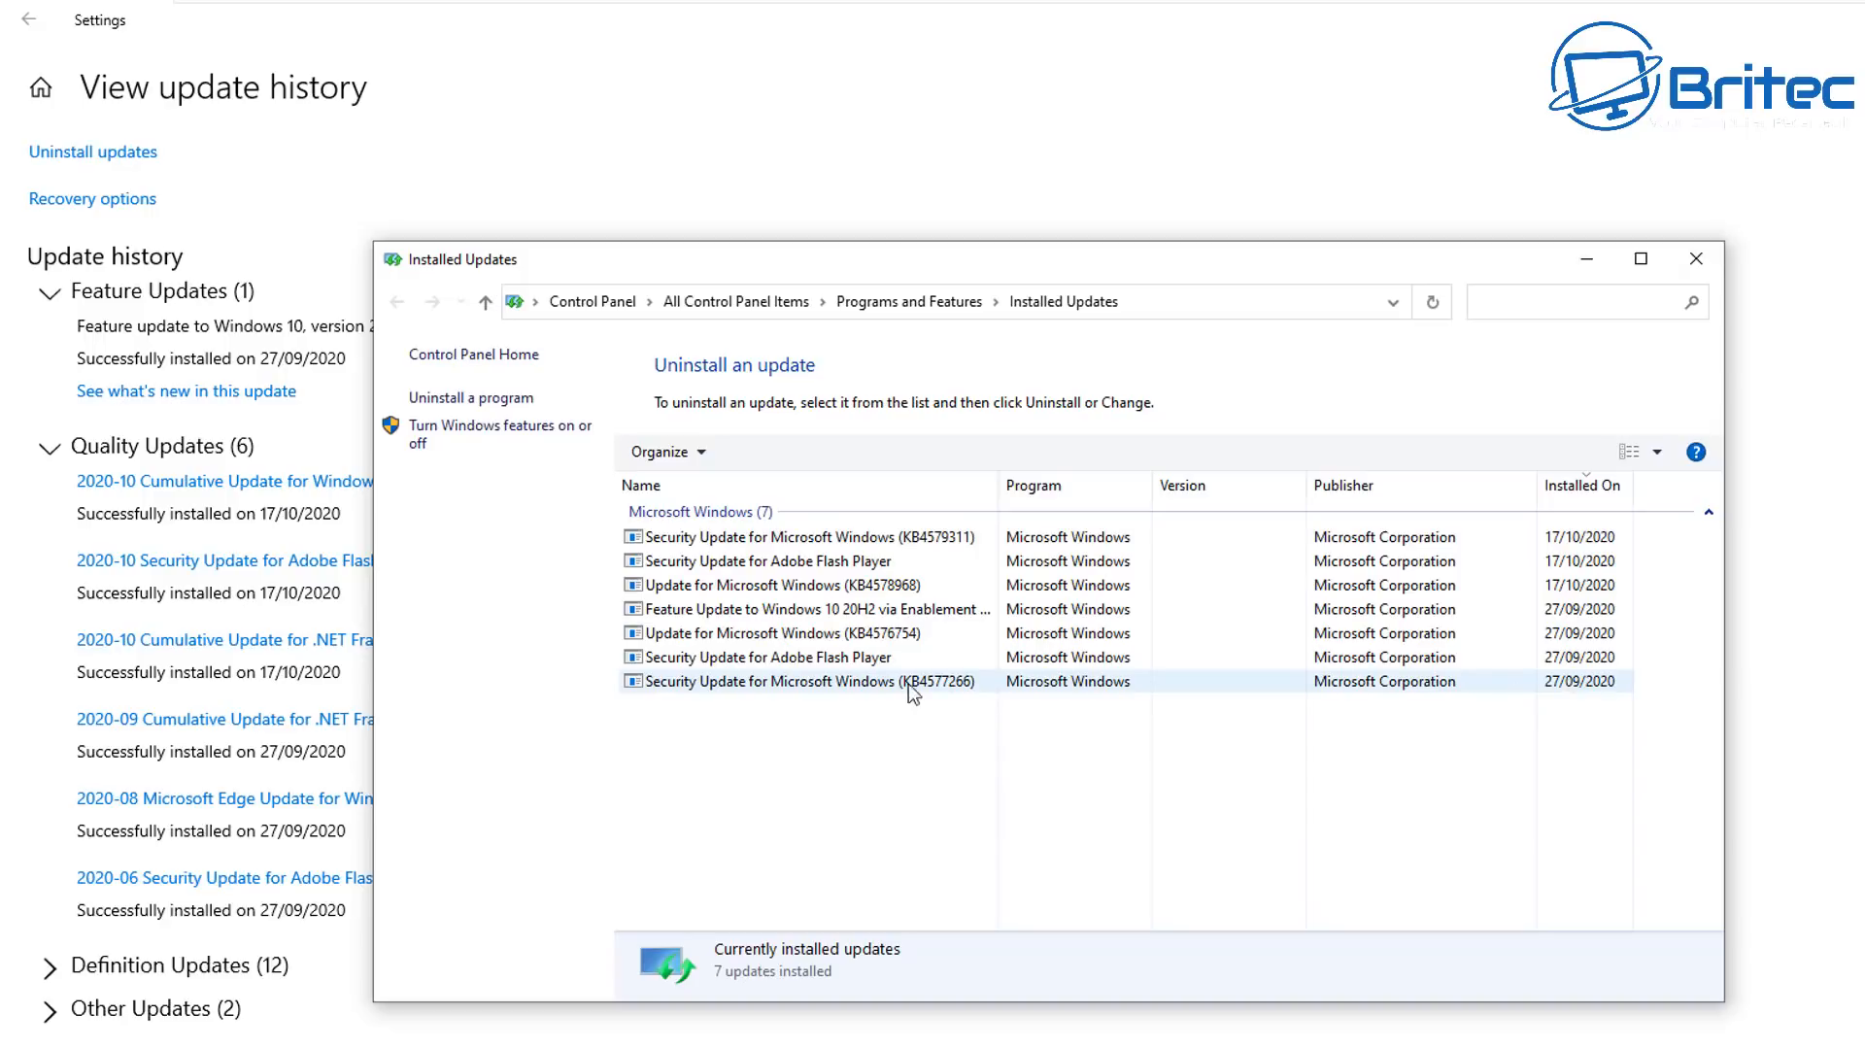
# Uninstall the Security Update for Adobe Flash Player installed on 27/09/2020 and close the installed updates list.
pyautogui.click(838, 683)
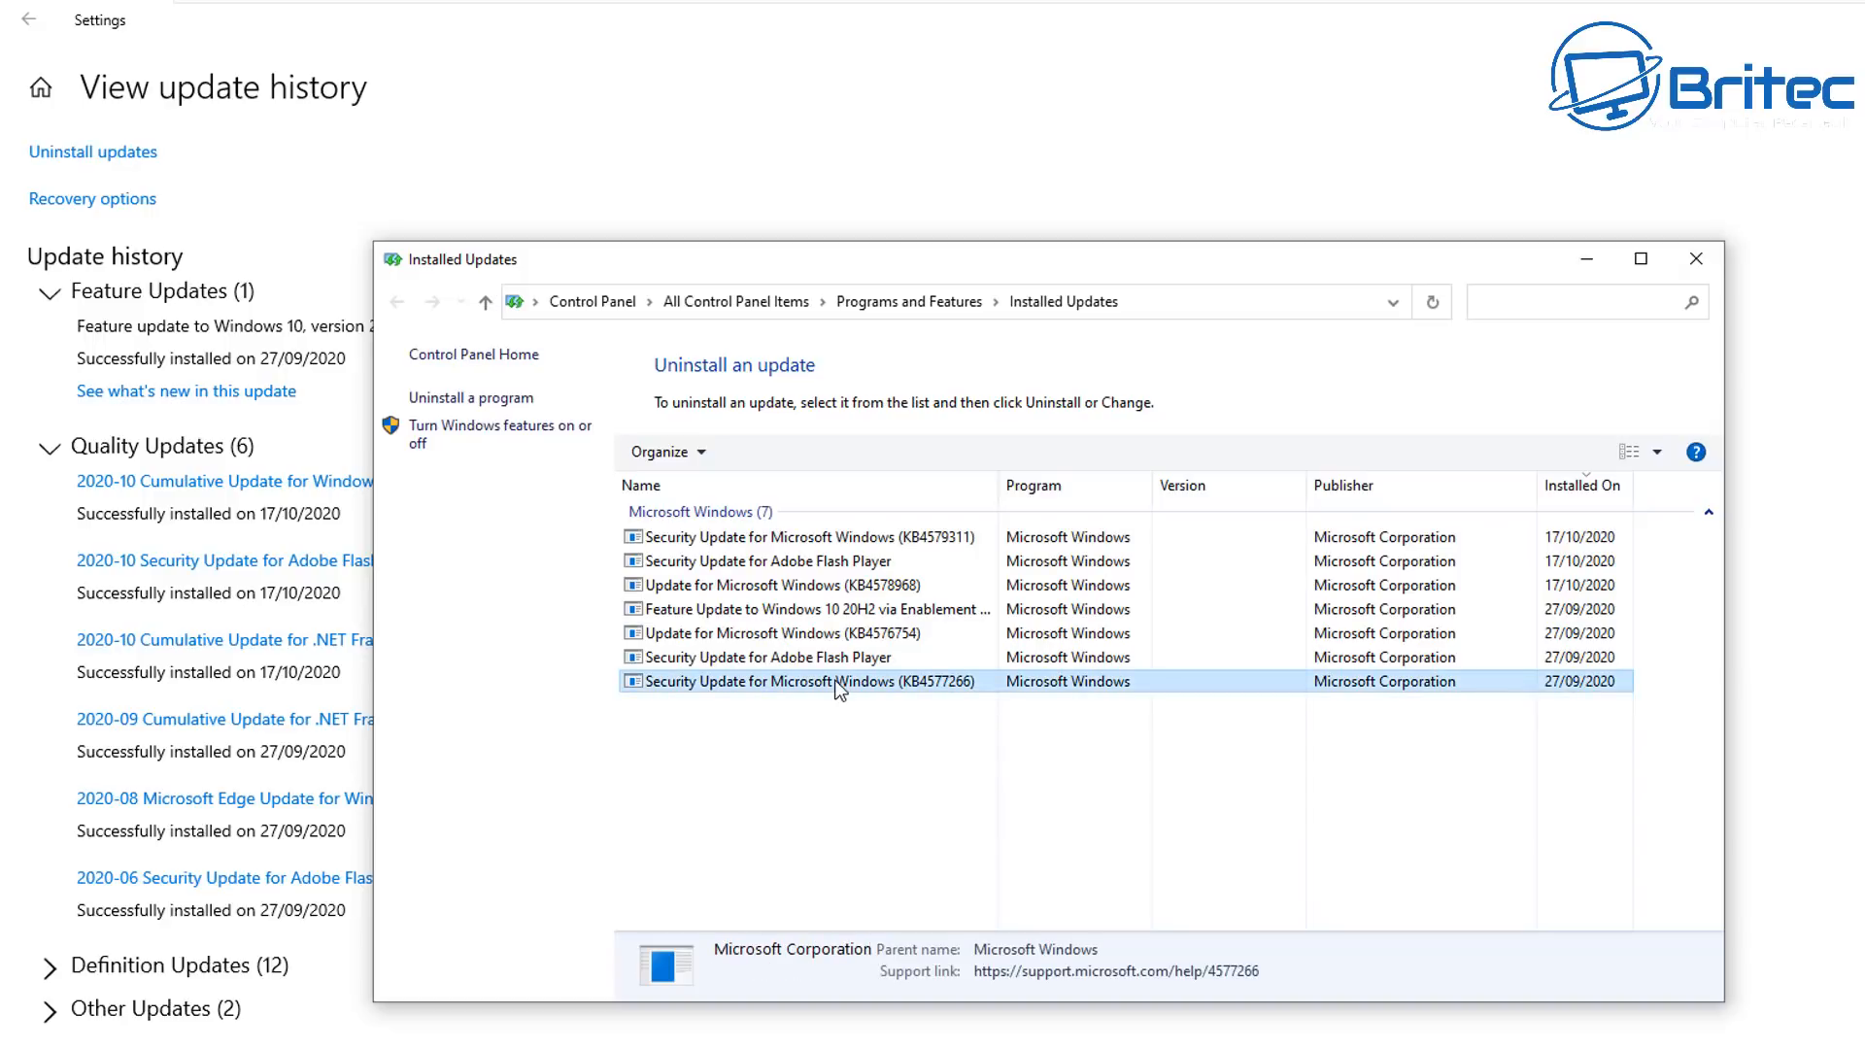
pyautogui.click(826, 660)
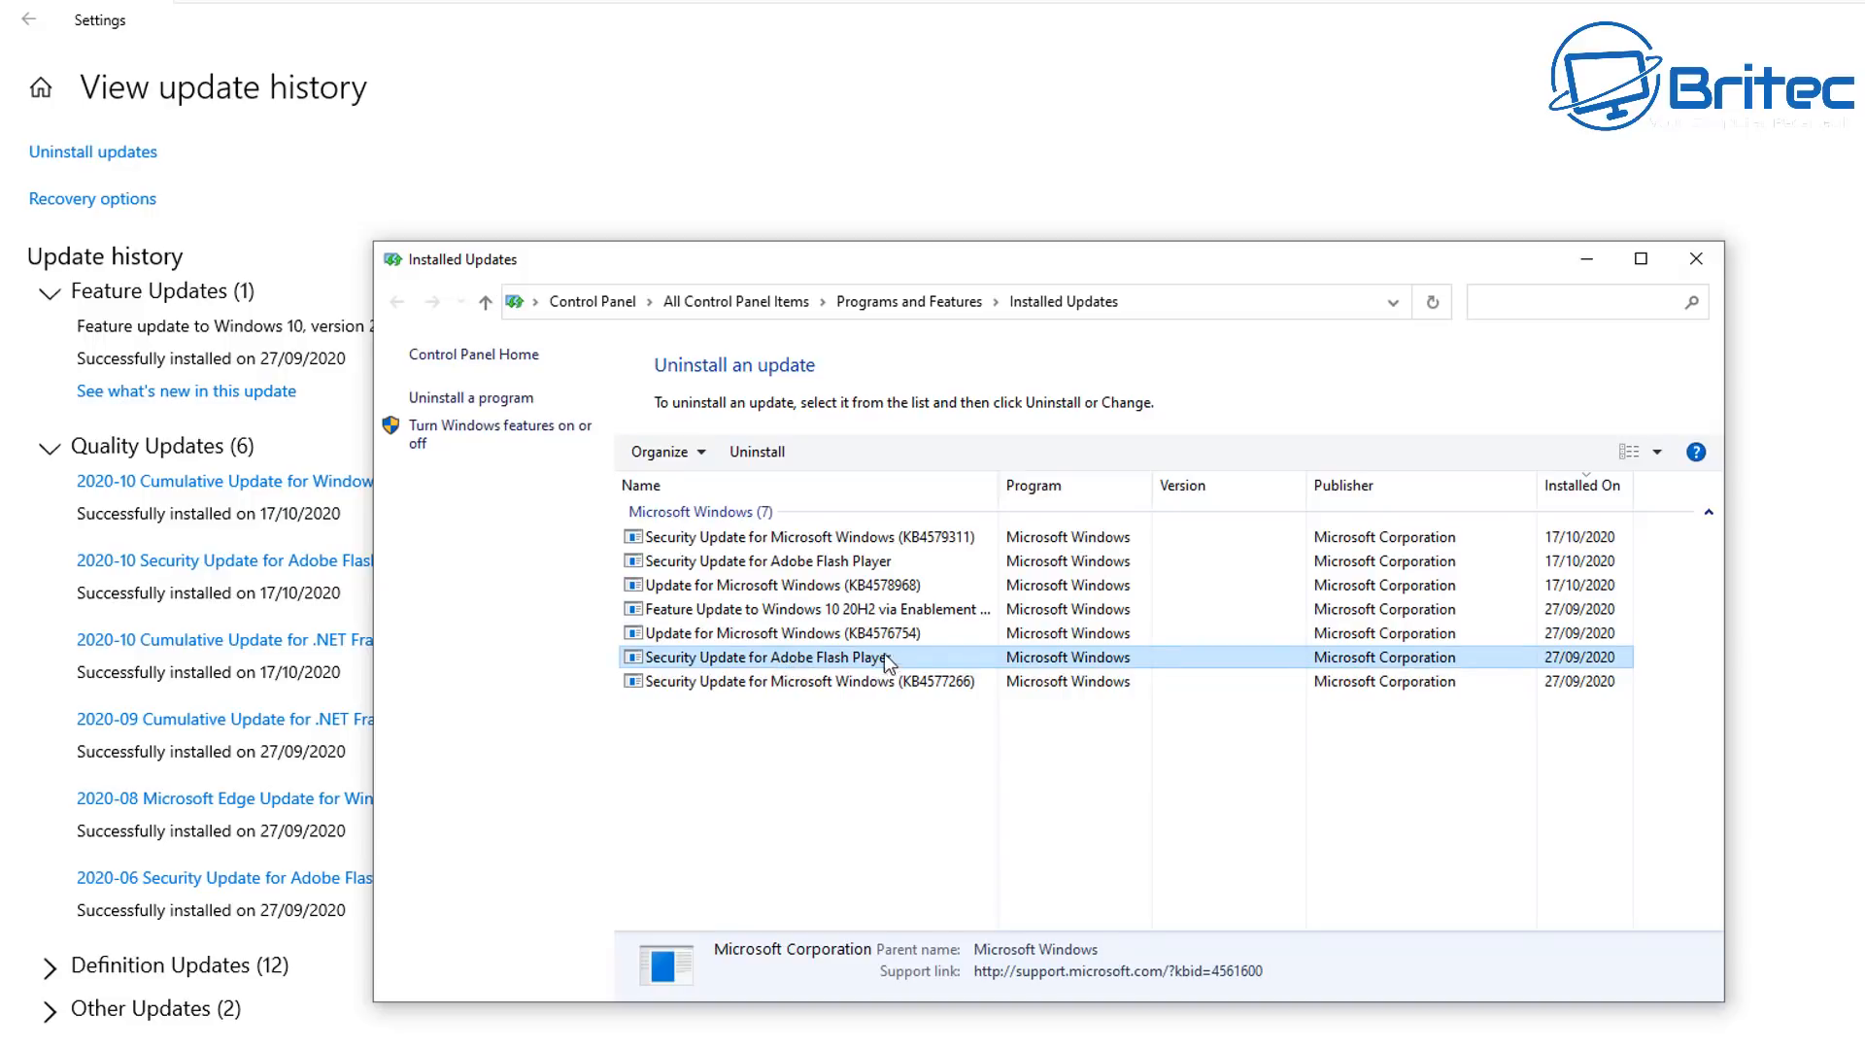
pyautogui.click(764, 453)
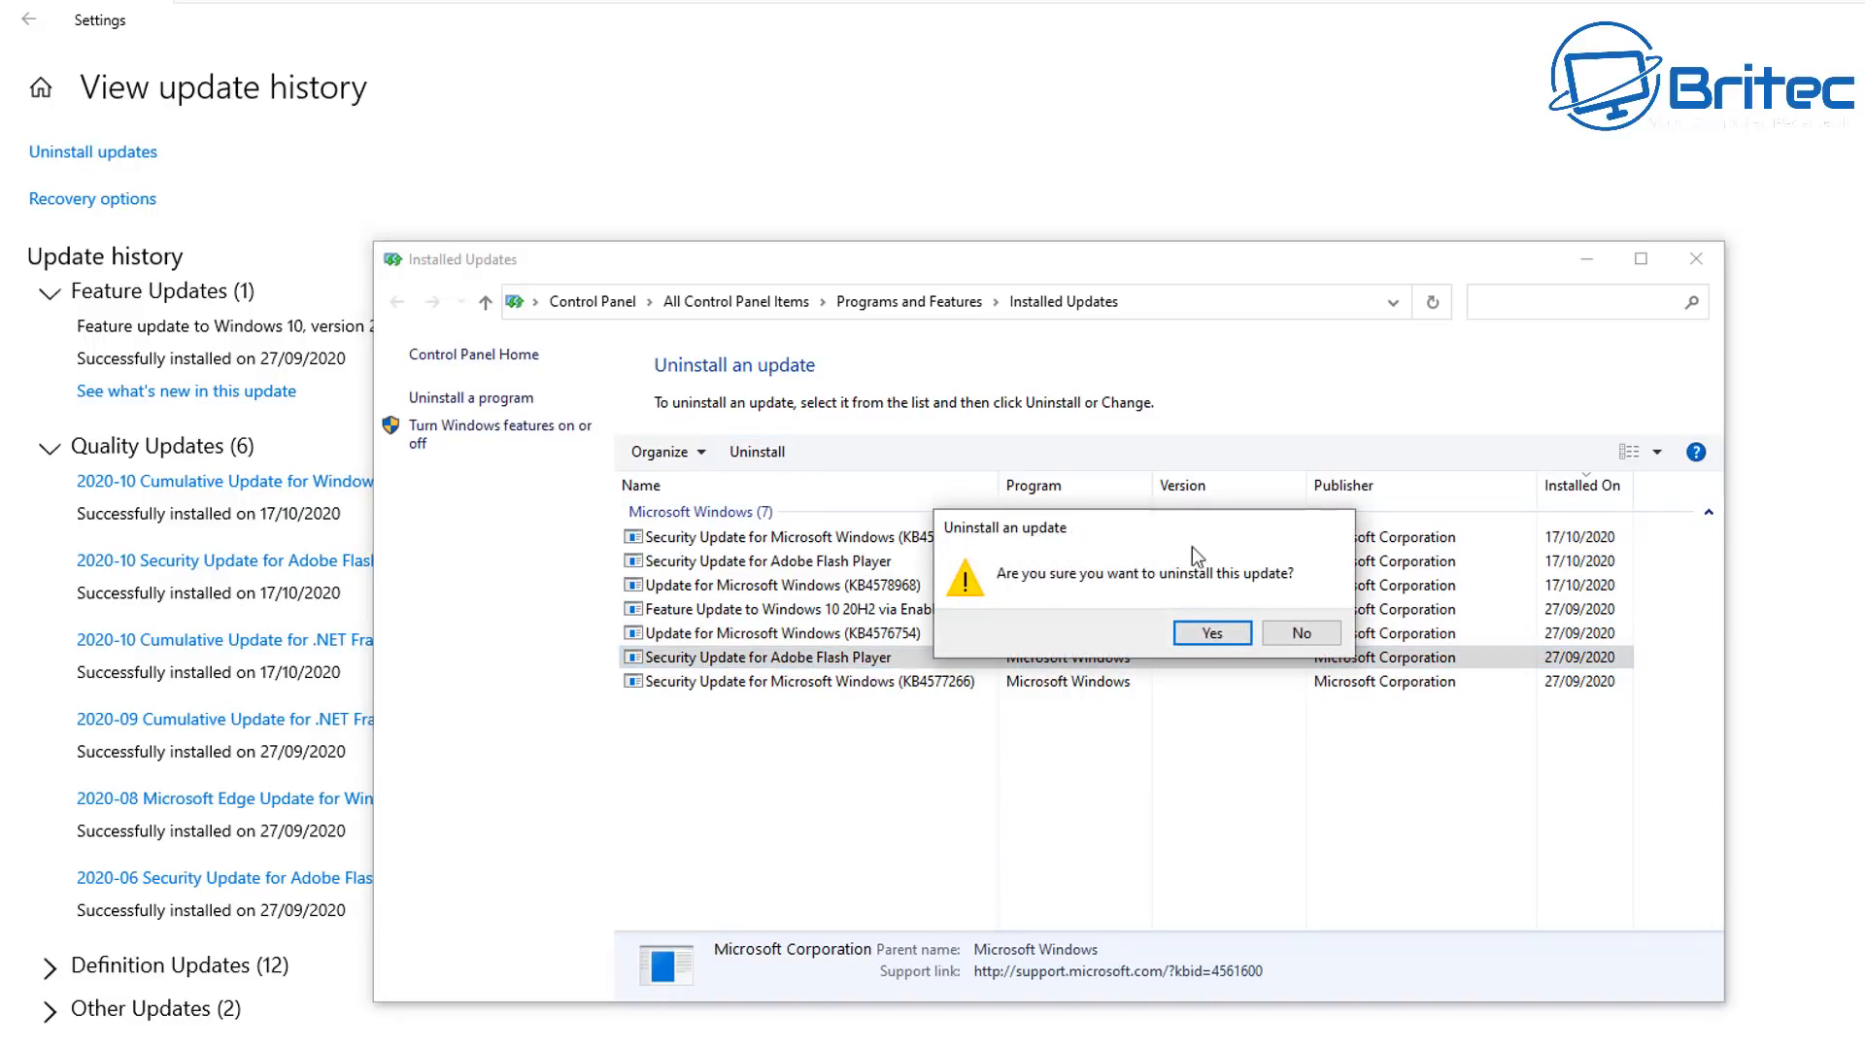
pyautogui.click(1213, 636)
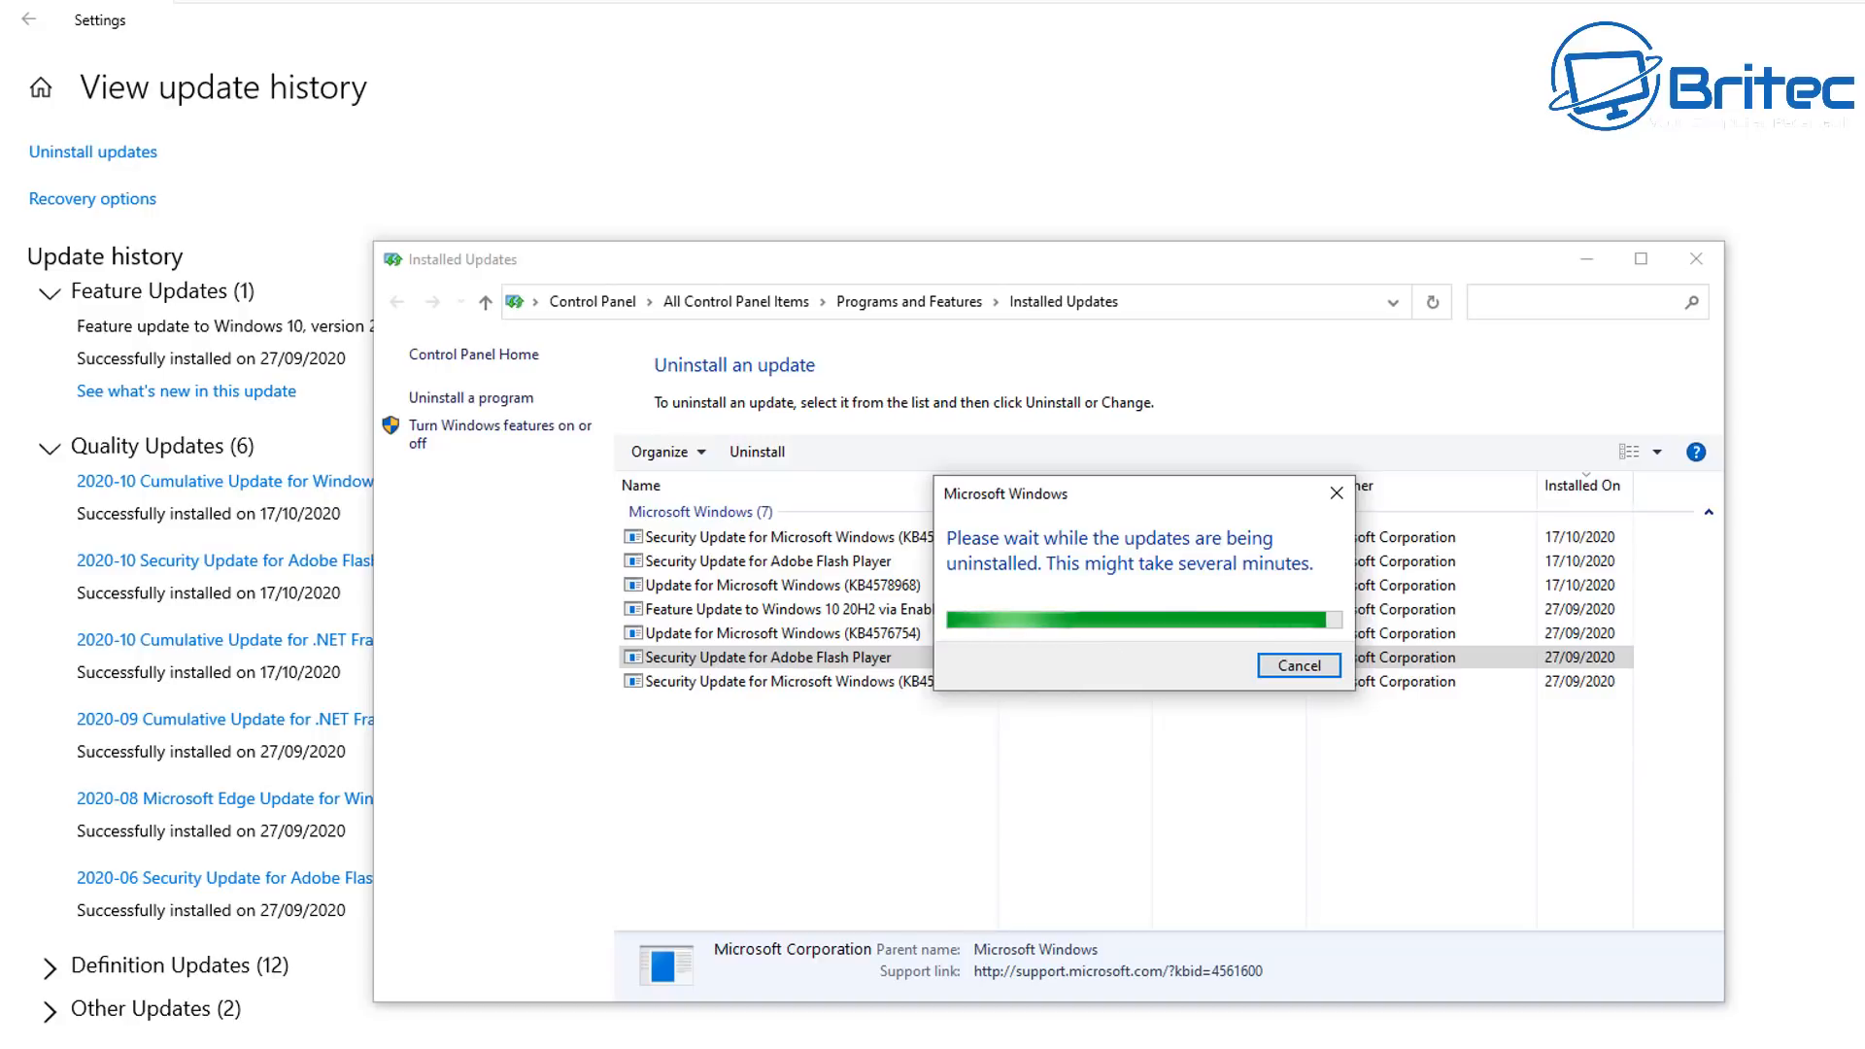
pyautogui.click(894, 662)
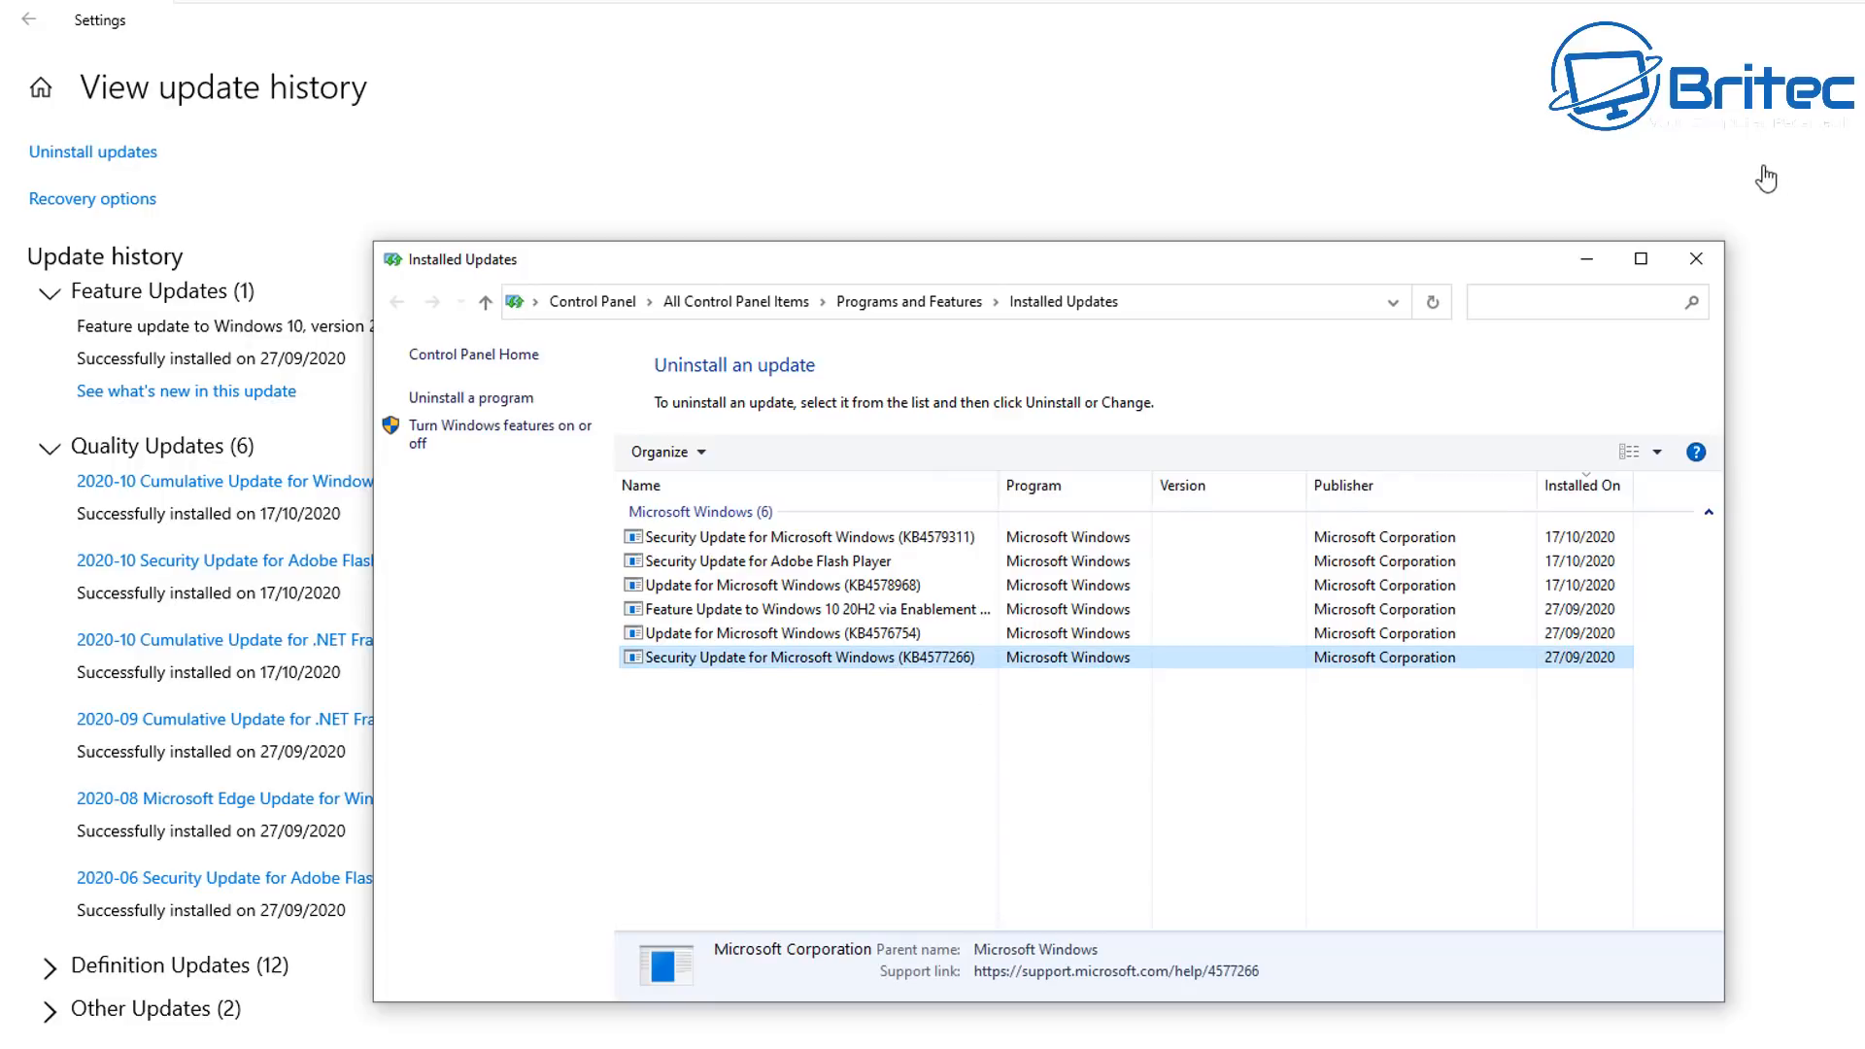
pyautogui.click(1696, 260)
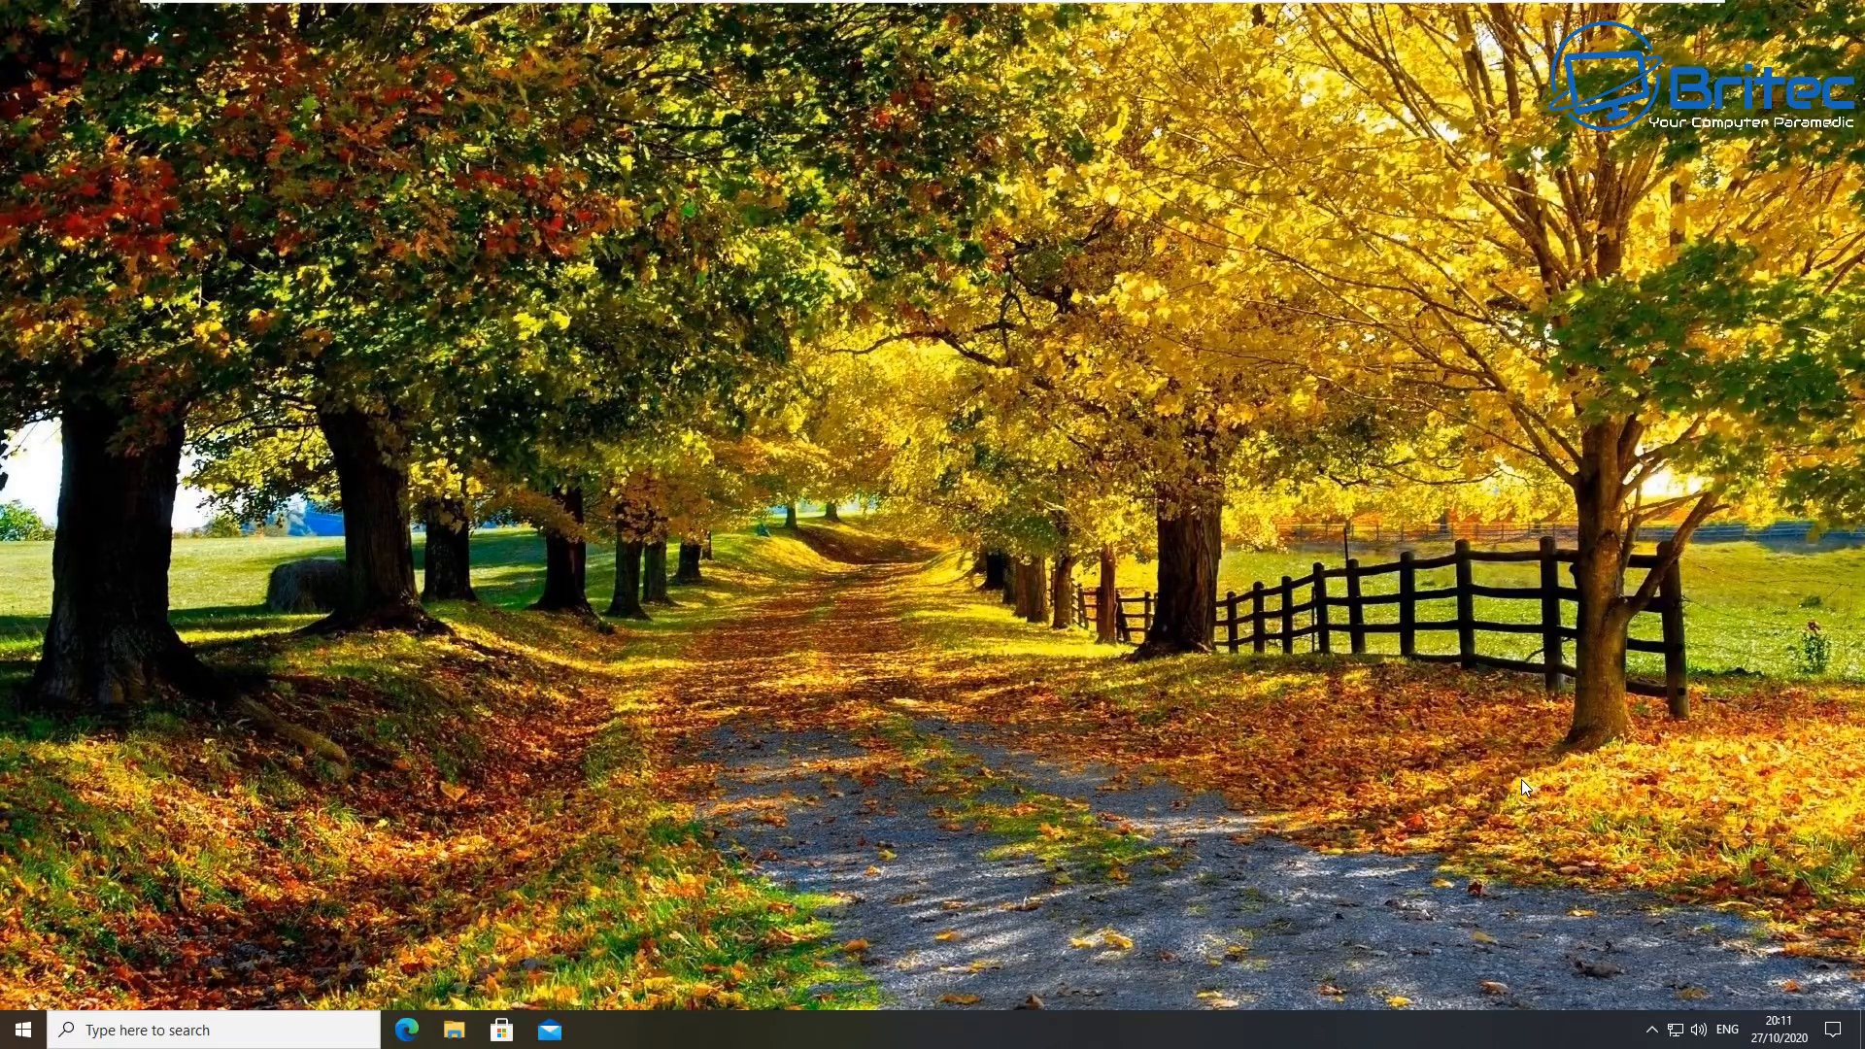
# Start Reset this PC from the Recovery page of the Update & Security settings.
pyautogui.click(23, 1029)
pyautogui.click(25, 937)
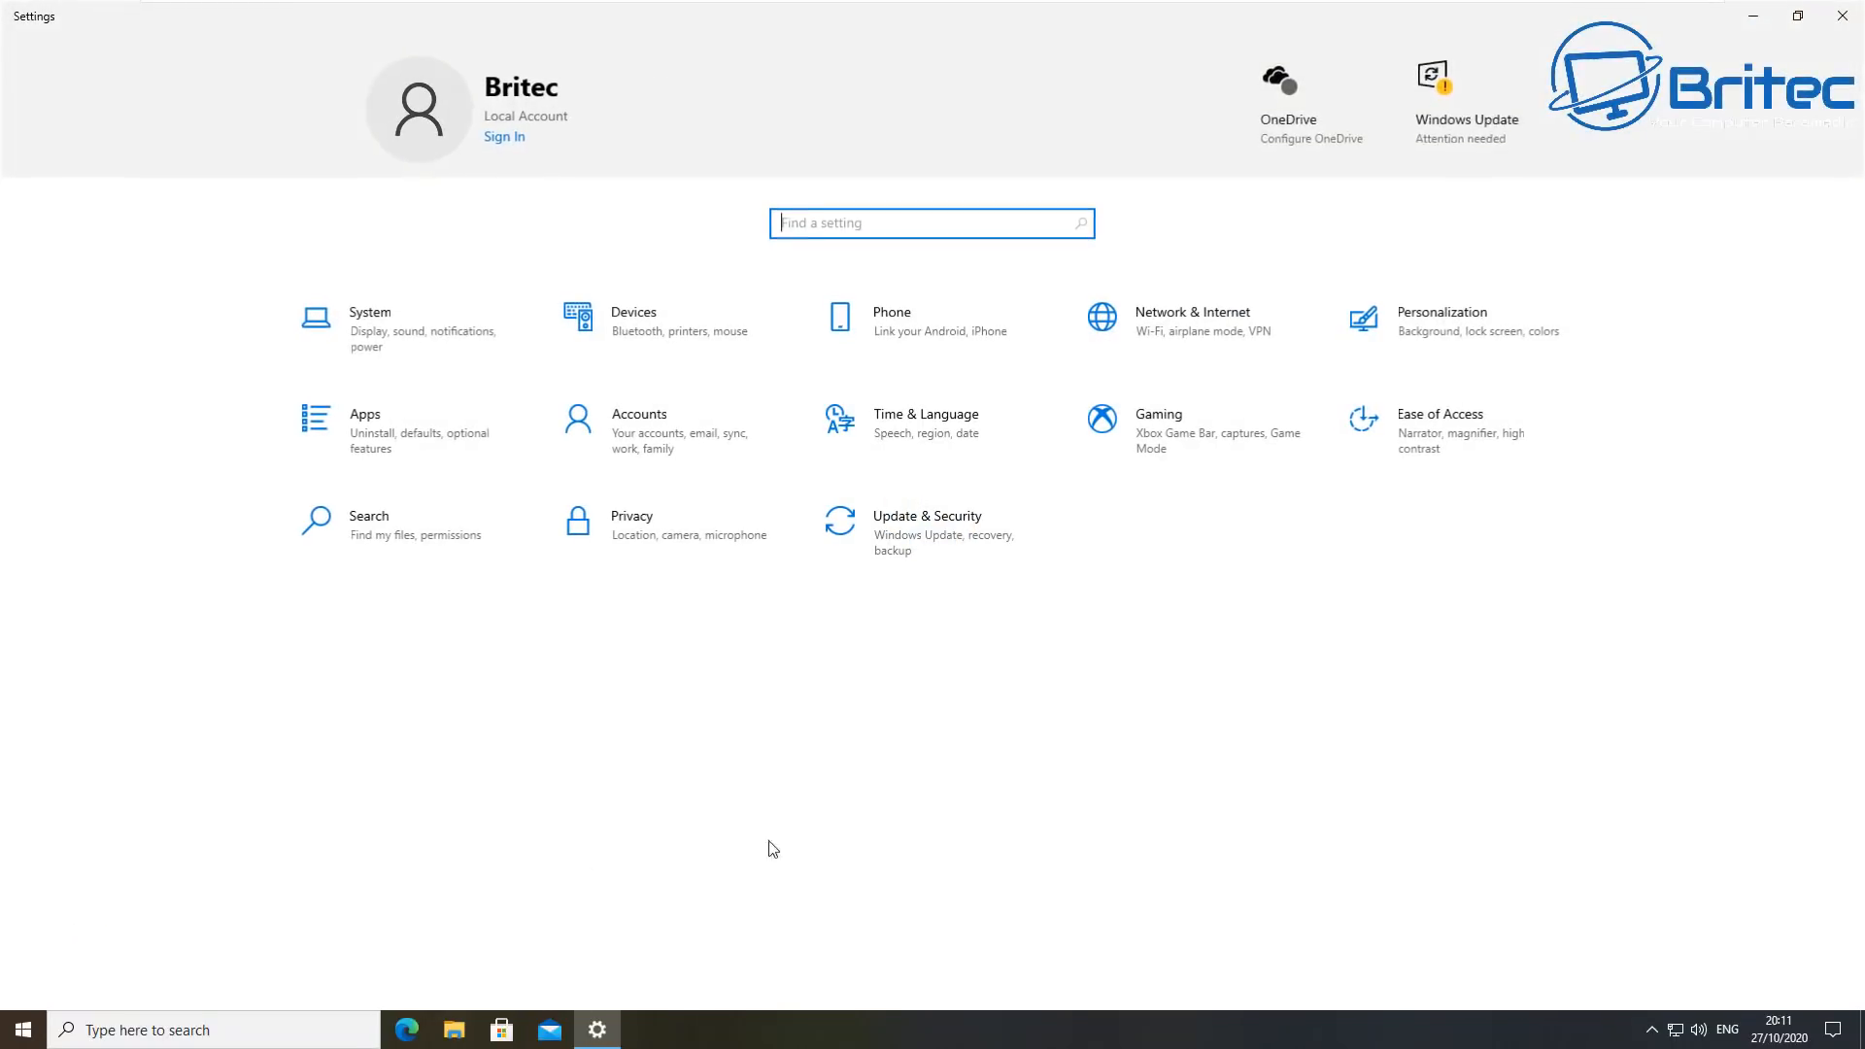
pyautogui.click(968, 555)
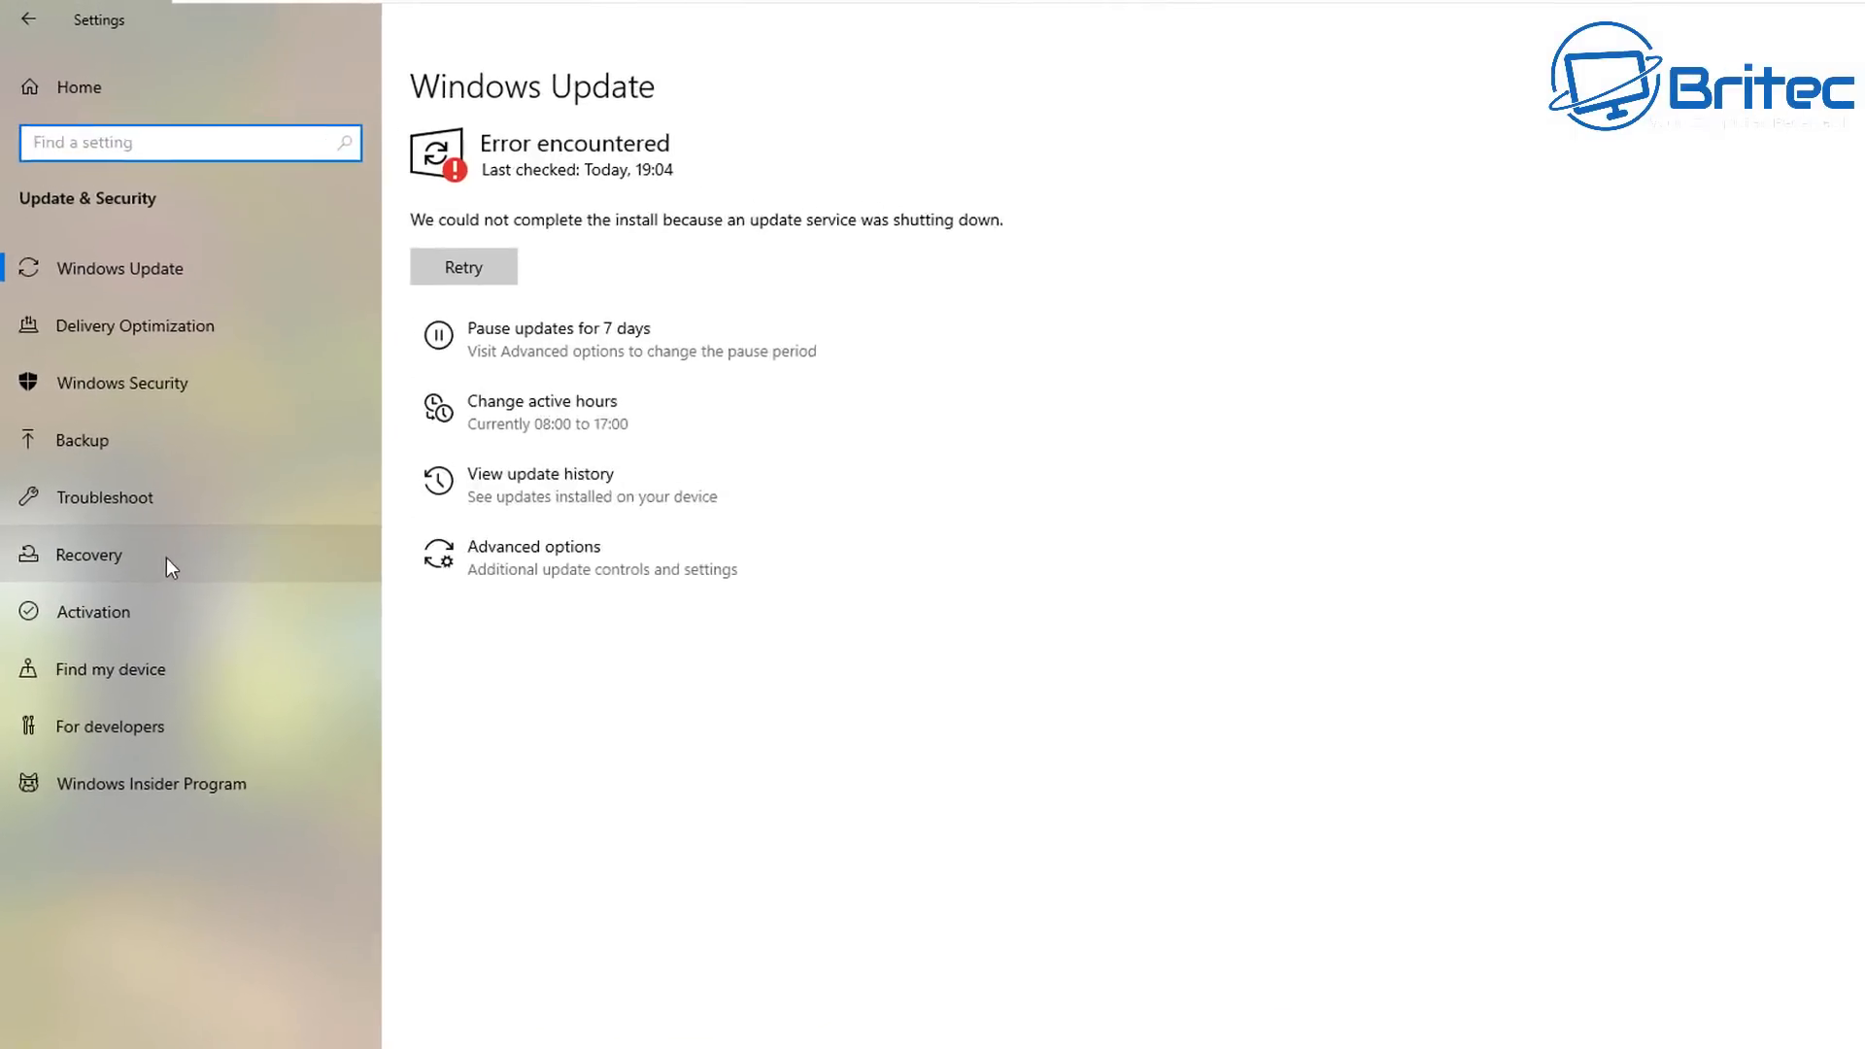
pyautogui.click(166, 557)
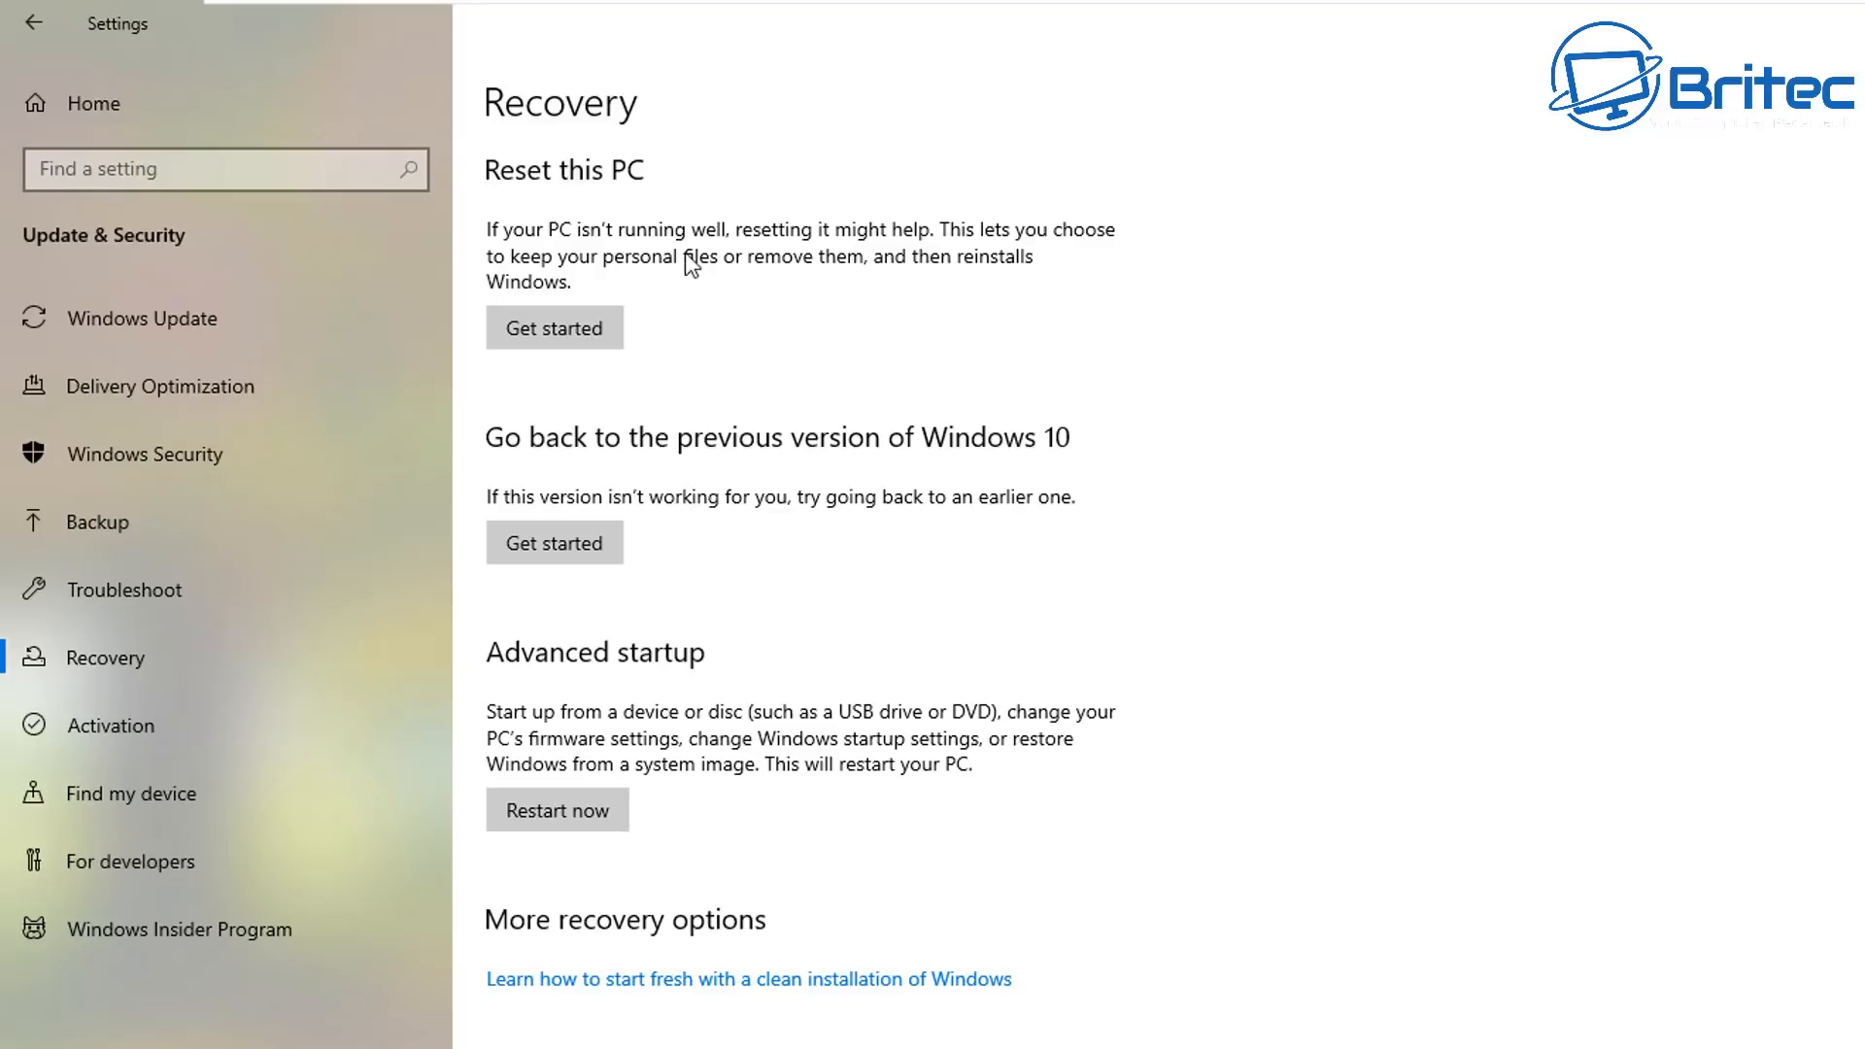
pyautogui.click(567, 333)
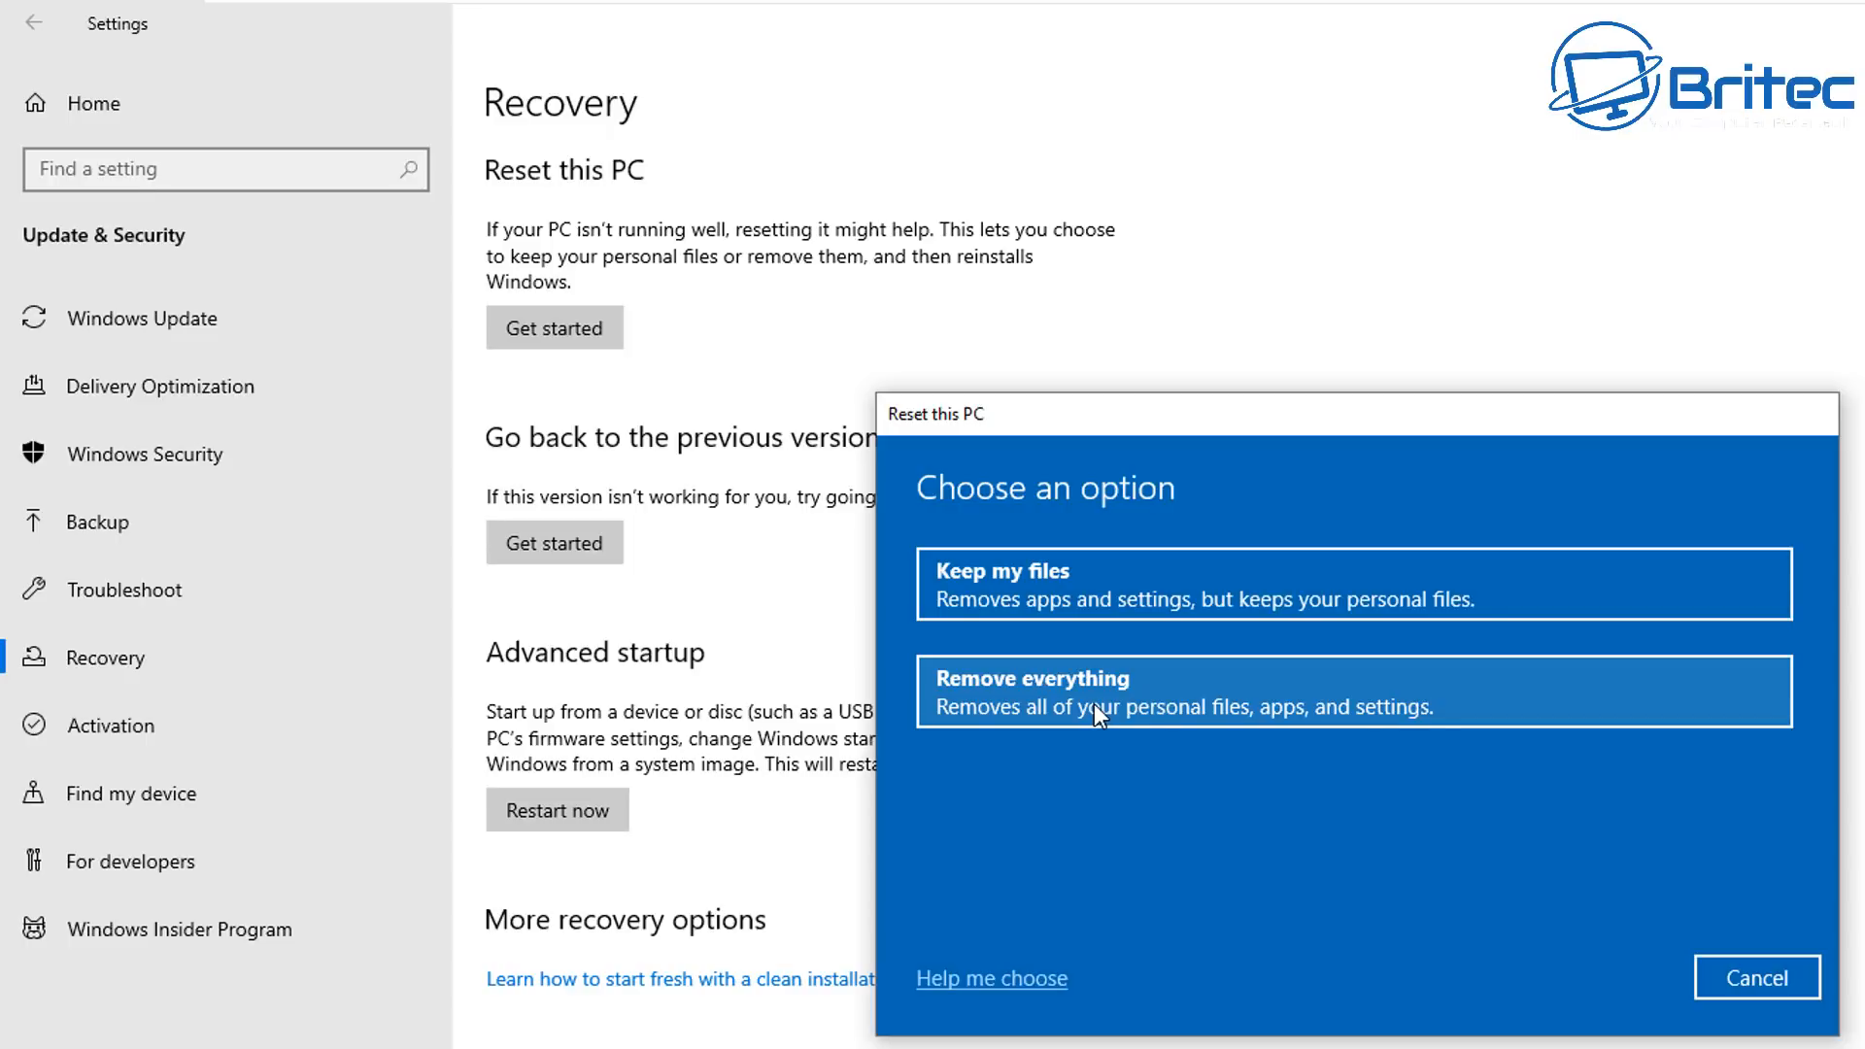
# Configure the reset to keep personal files and reinstall Windows by cloud download, and proceed to the reset summary.
pyautogui.click(1123, 614)
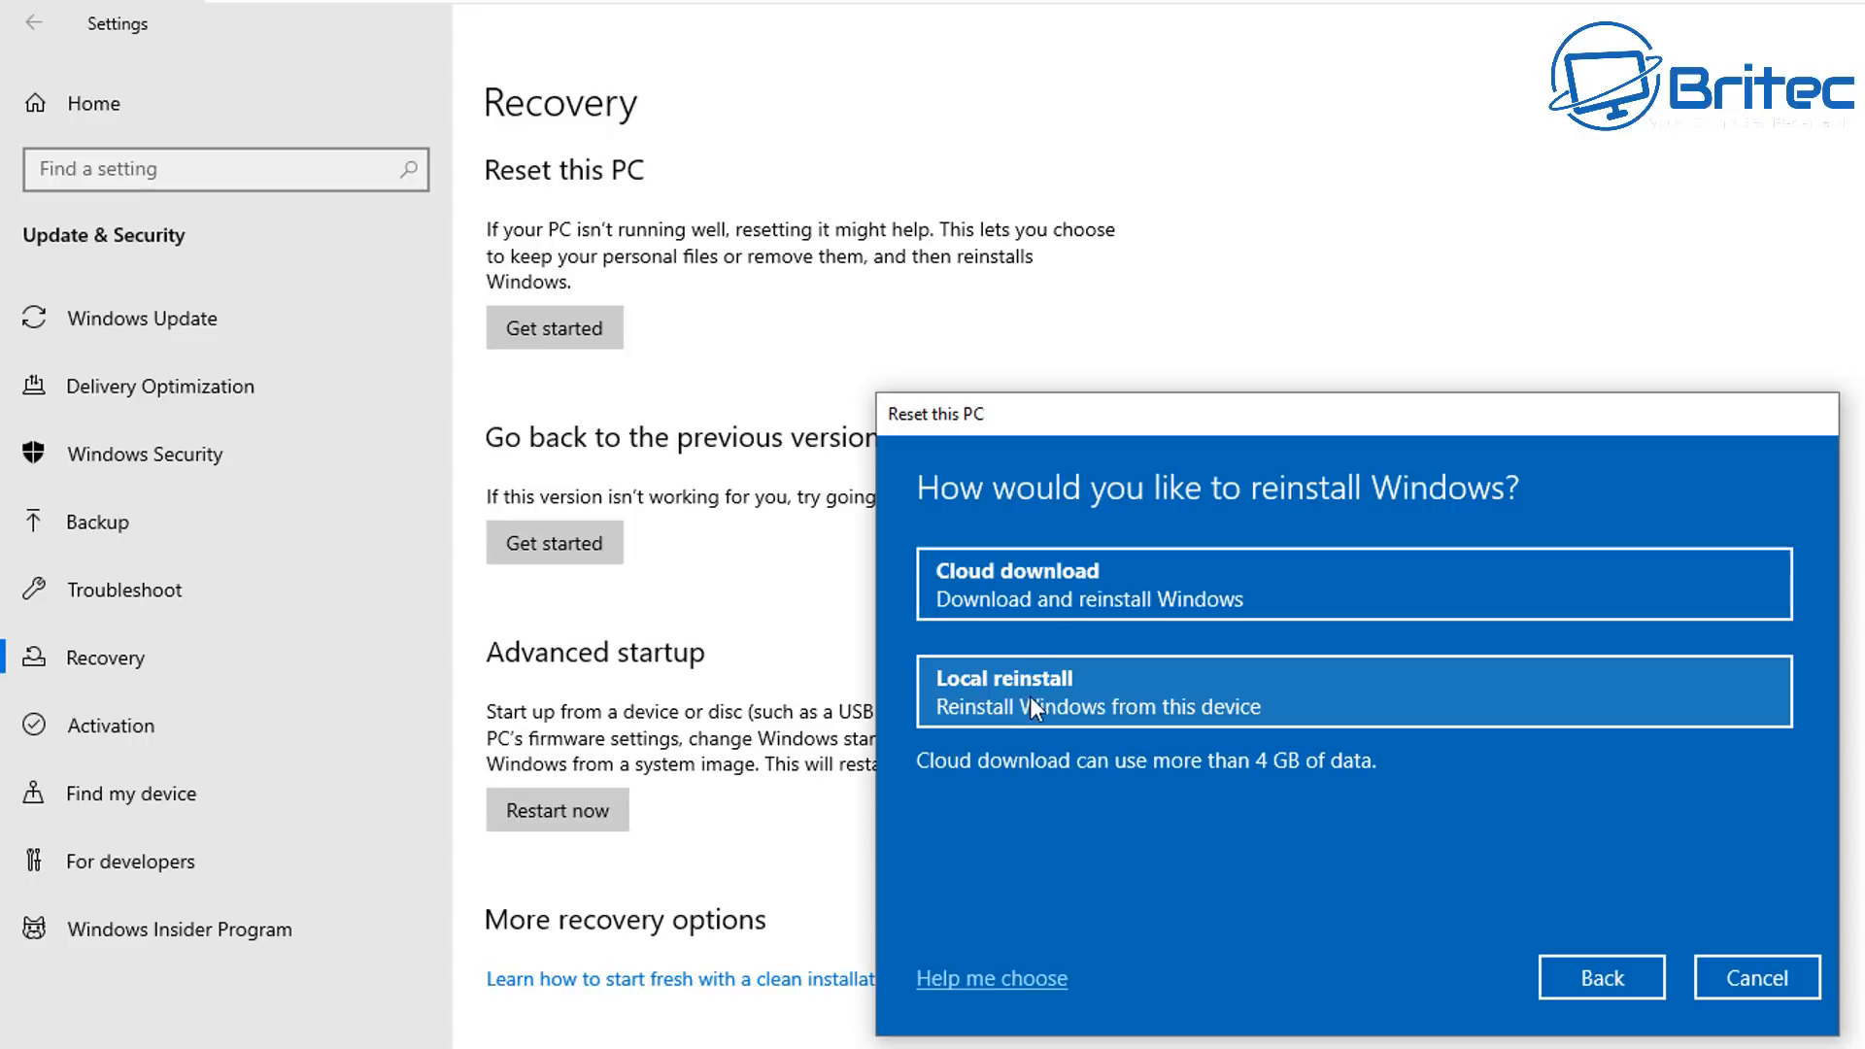
pyautogui.click(1039, 584)
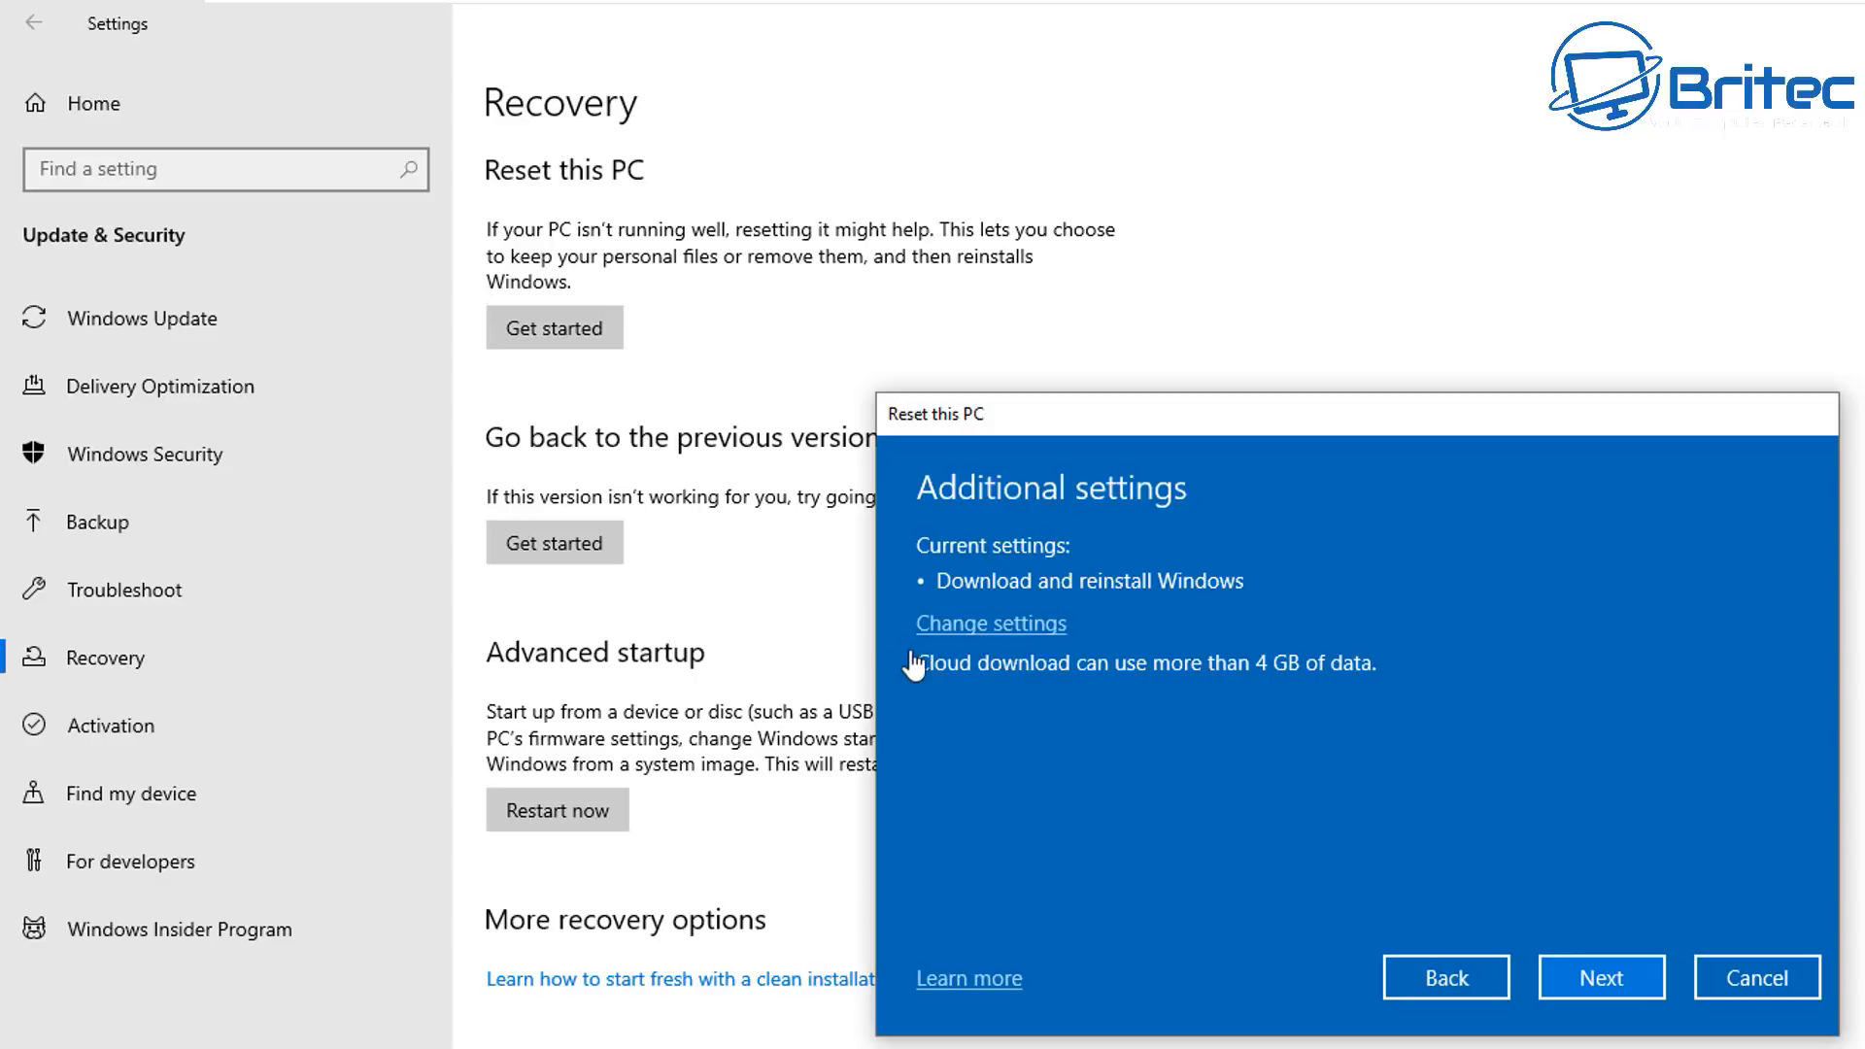
pyautogui.click(1035, 629)
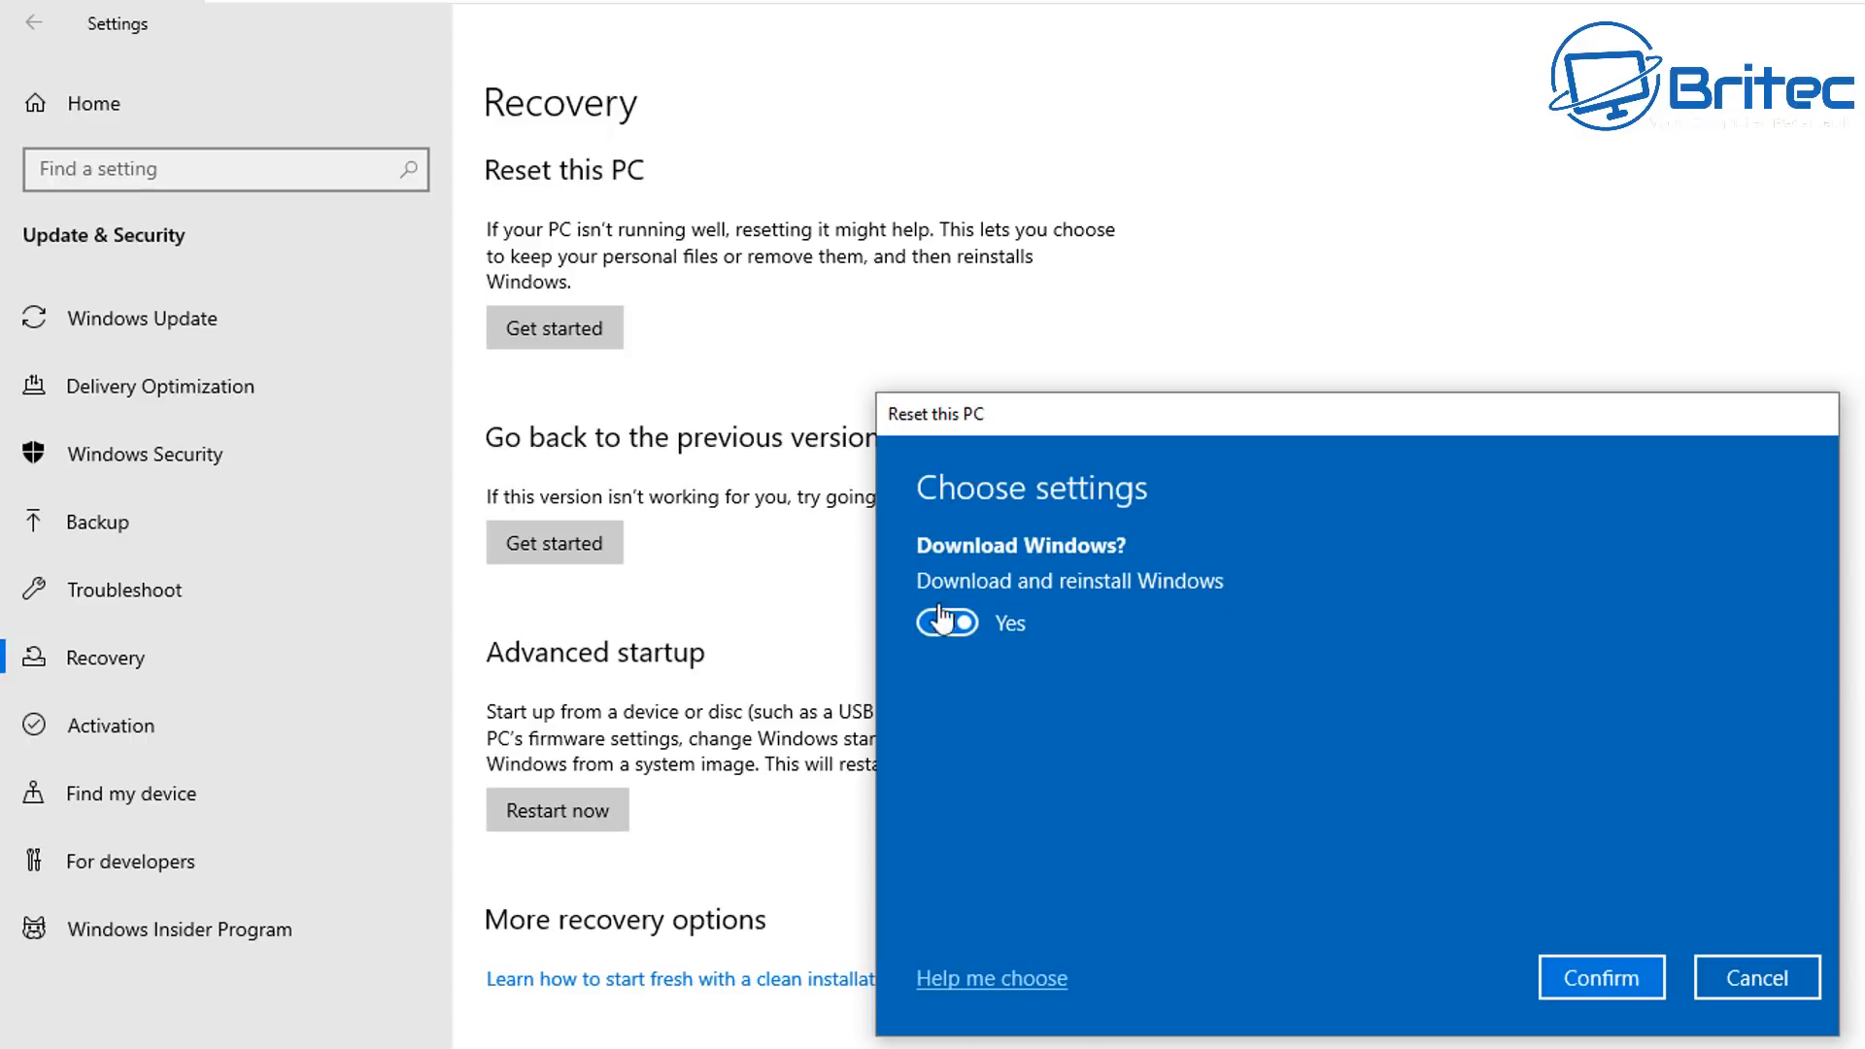
pyautogui.click(1640, 1000)
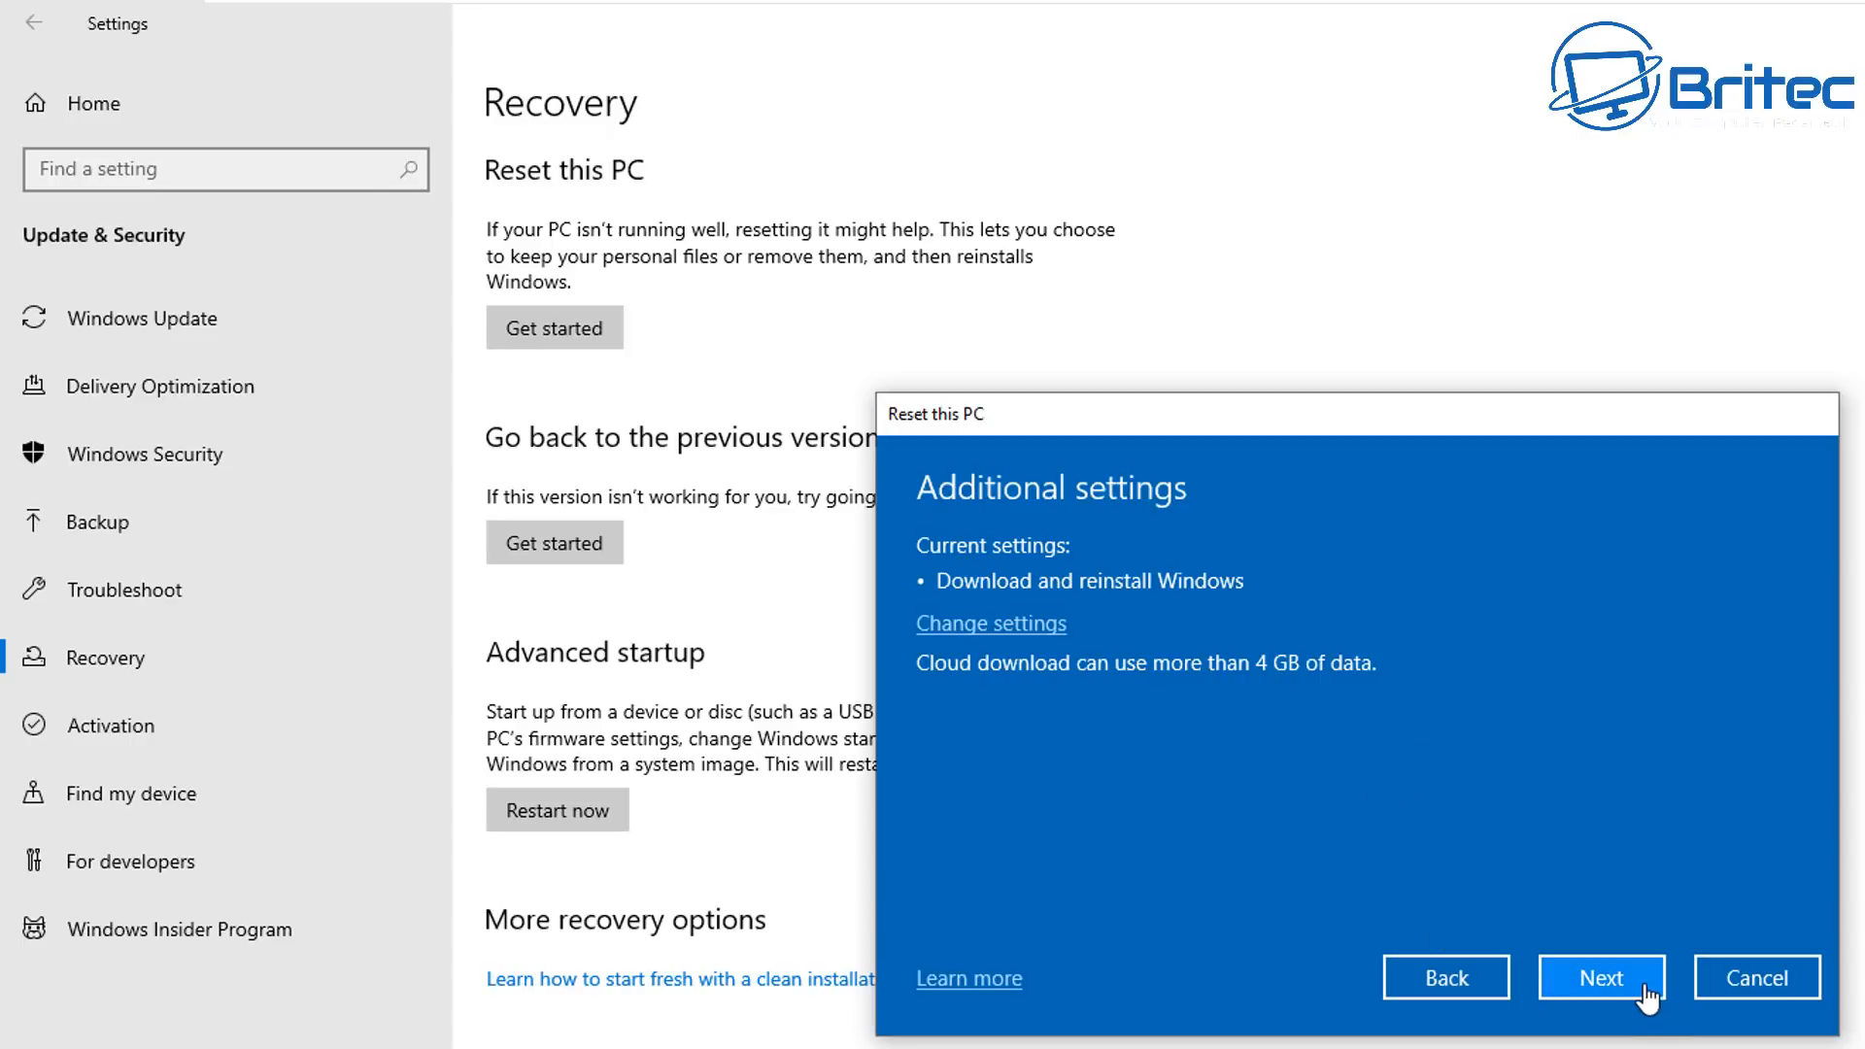
pyautogui.click(1646, 996)
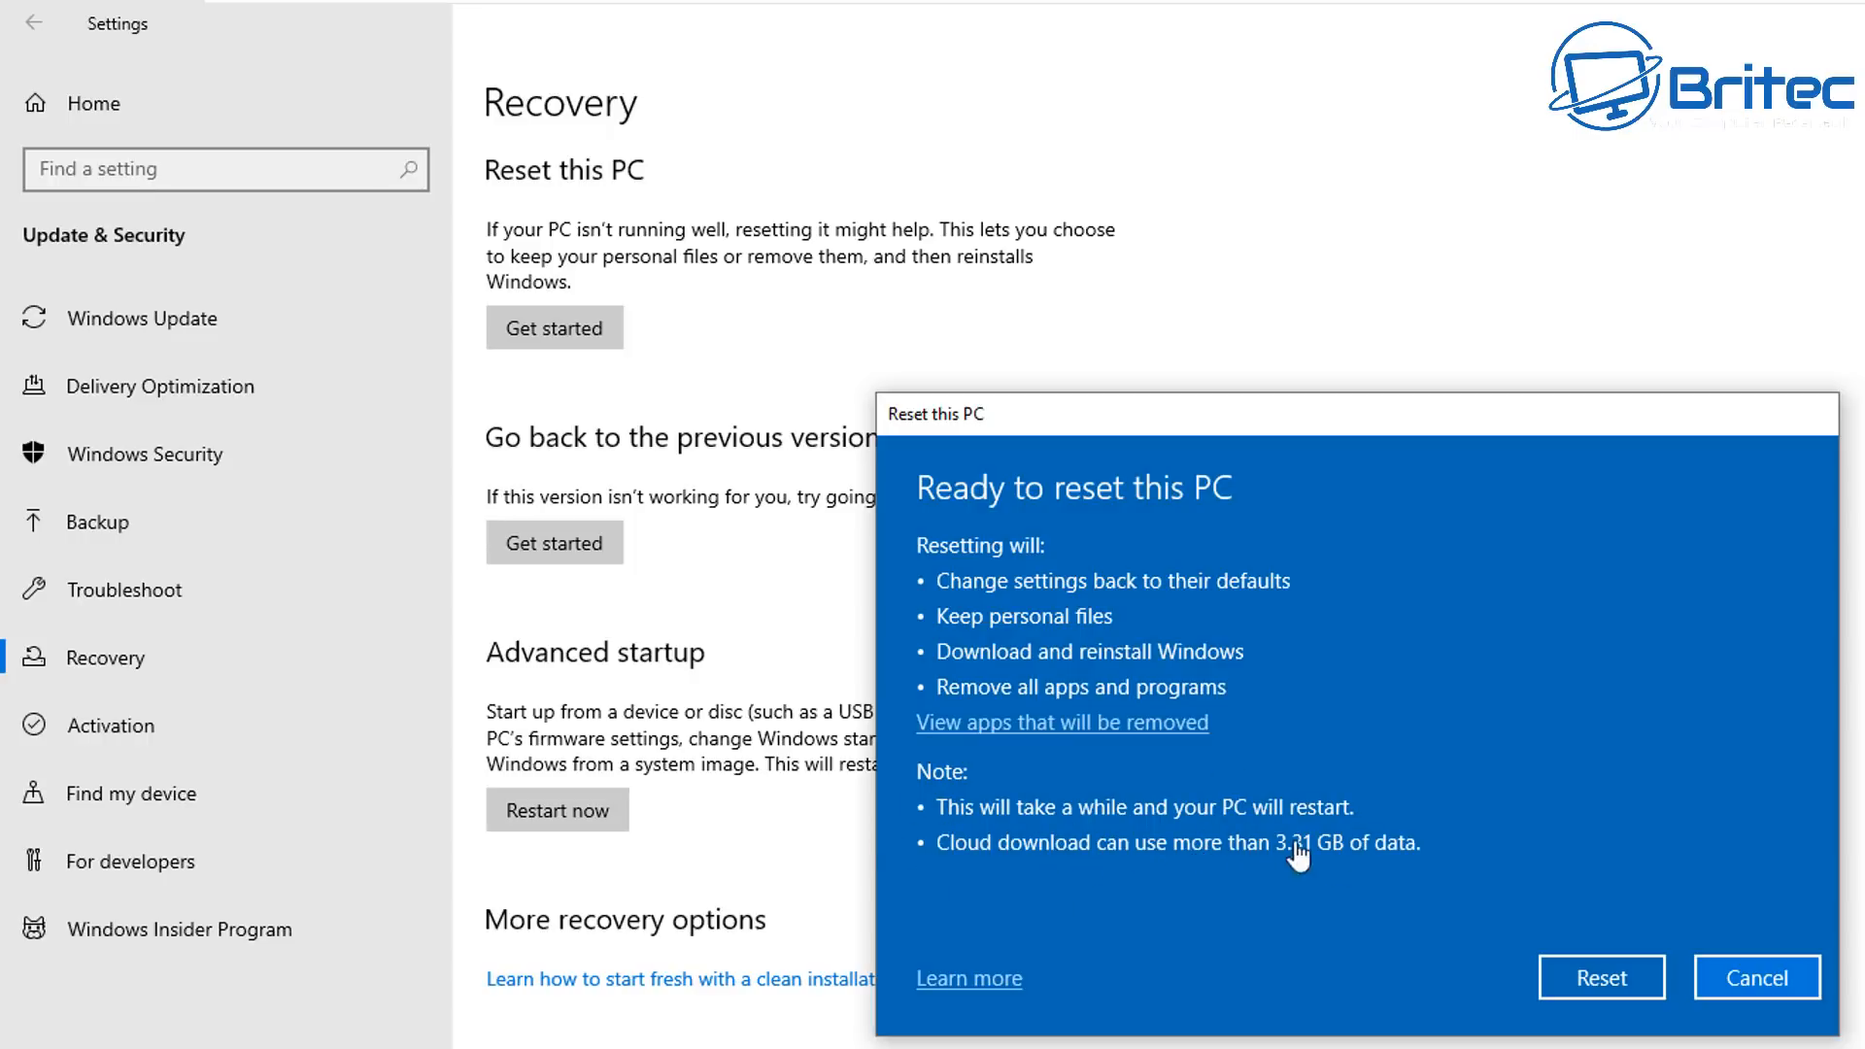
# Review the list of apps the reset will remove and return to the reset summary.
pyautogui.click(1122, 723)
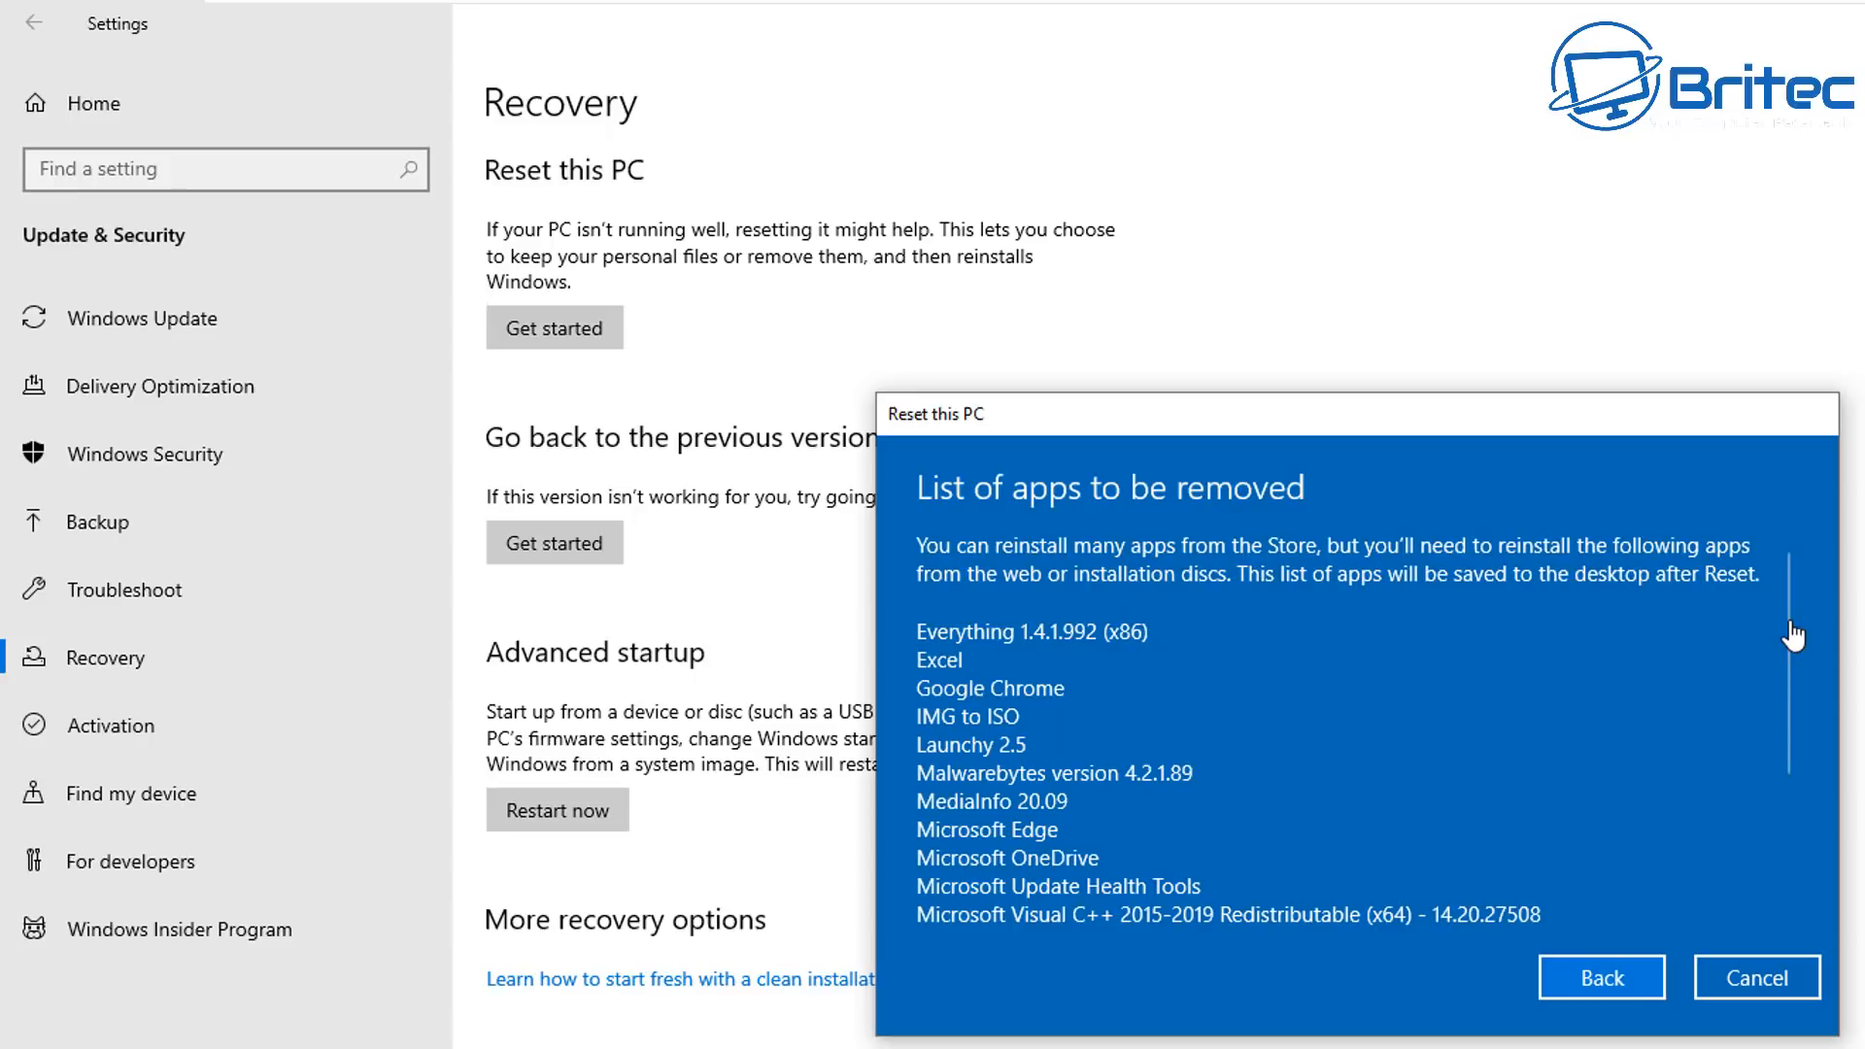
pyautogui.moveTo(1794, 637); pyautogui.dragTo(1790, 579)
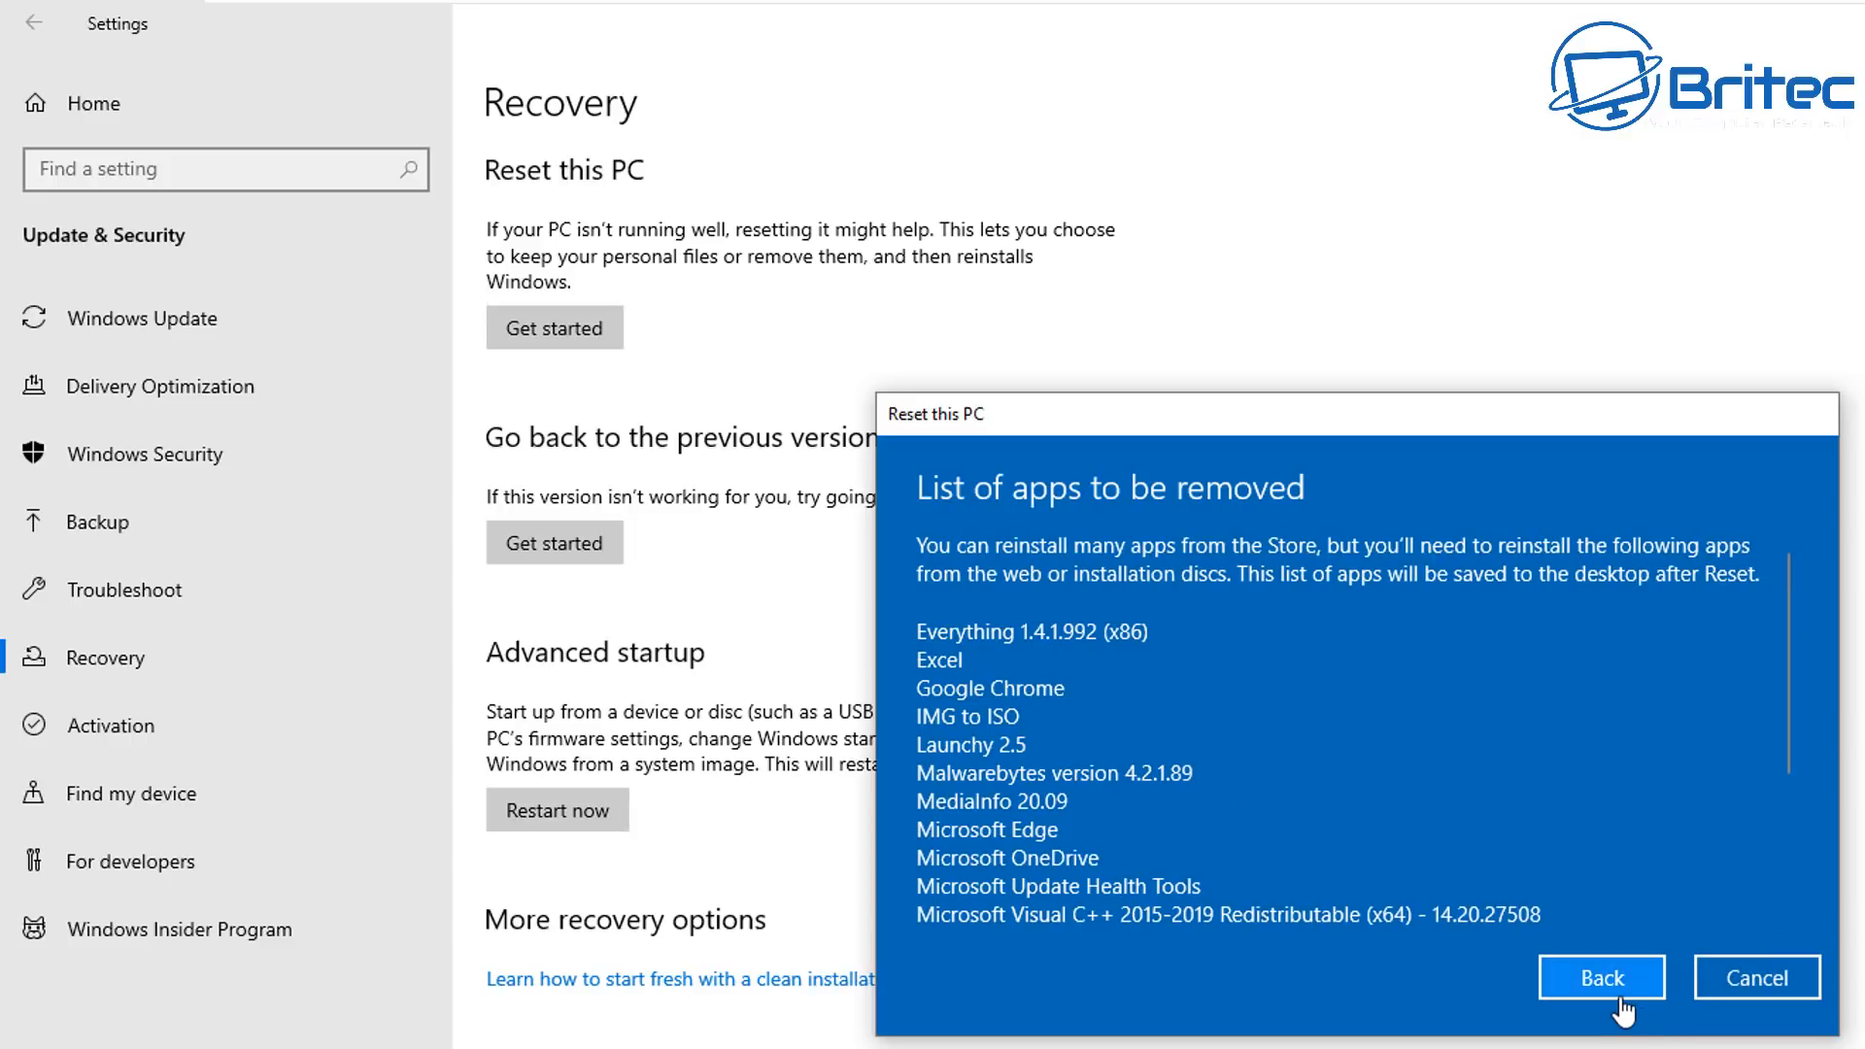
pyautogui.click(1600, 979)
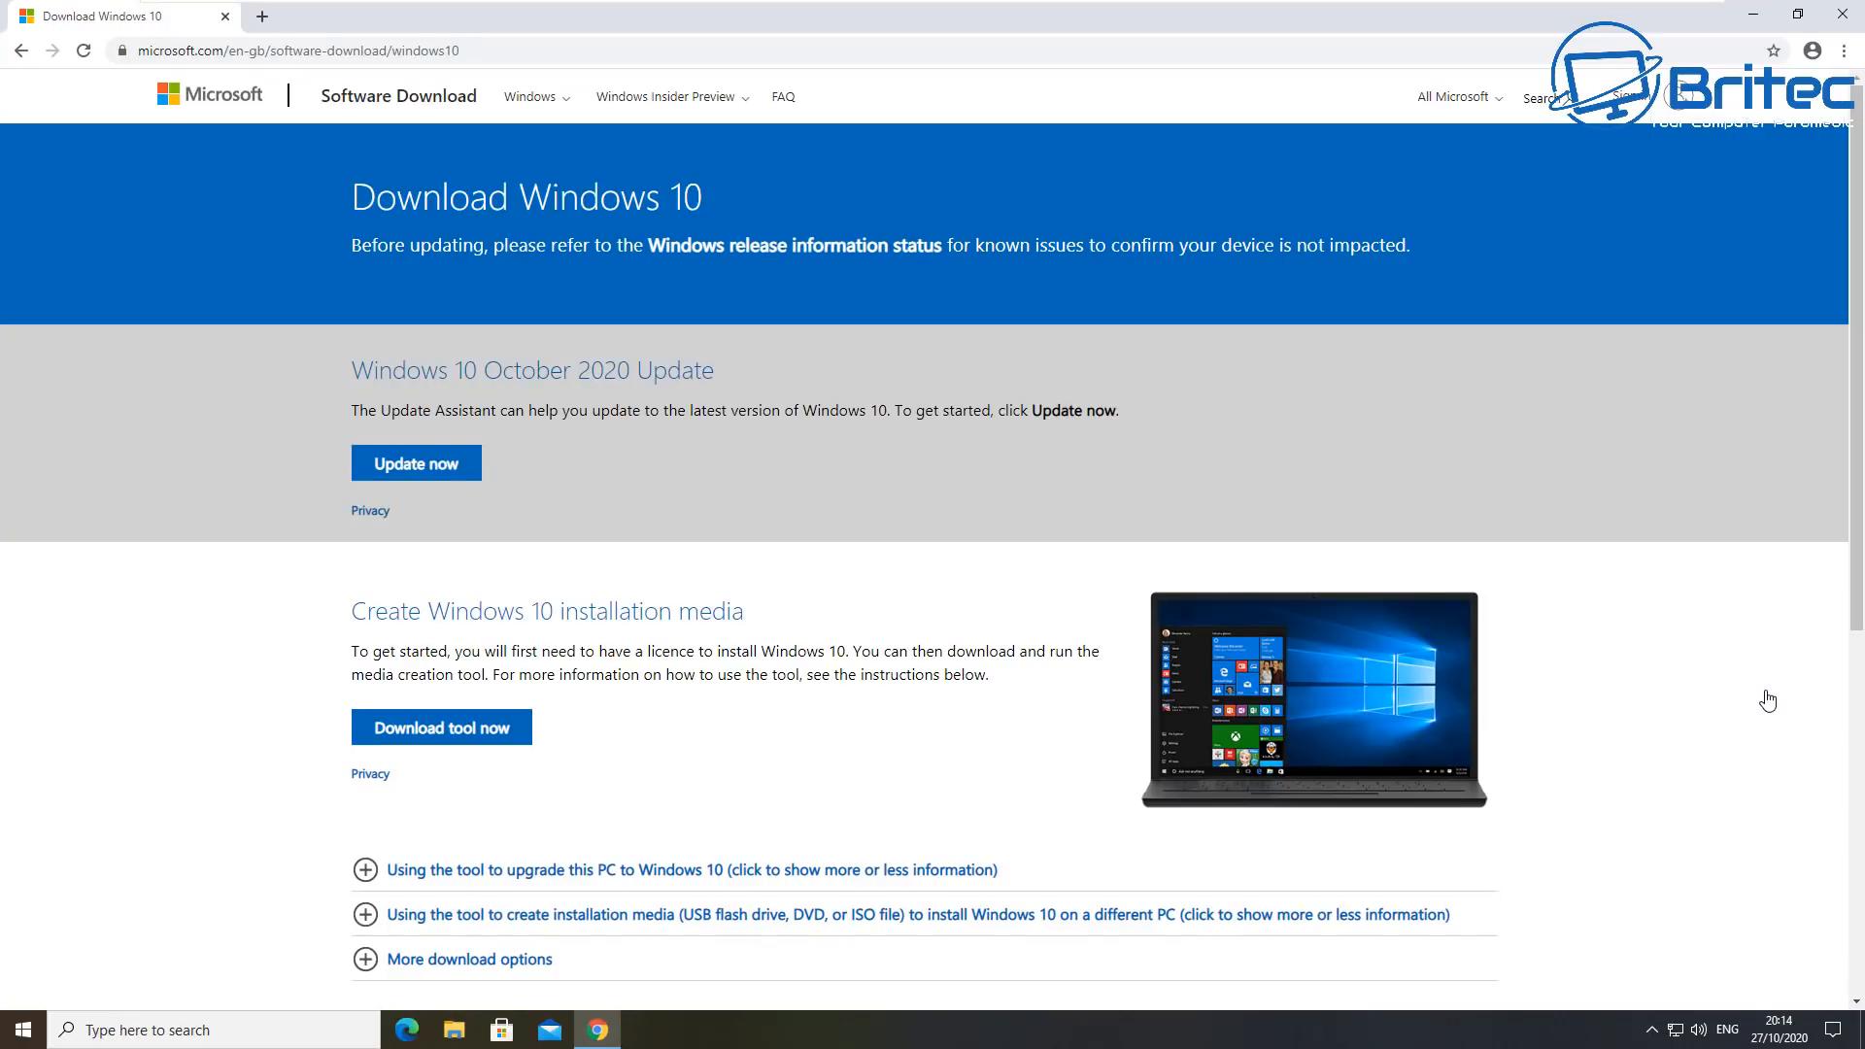
# Download the Windows 10 media creation tool from Microsoft's download page and run it, allowing it to make changes.
pyautogui.click(462, 741)
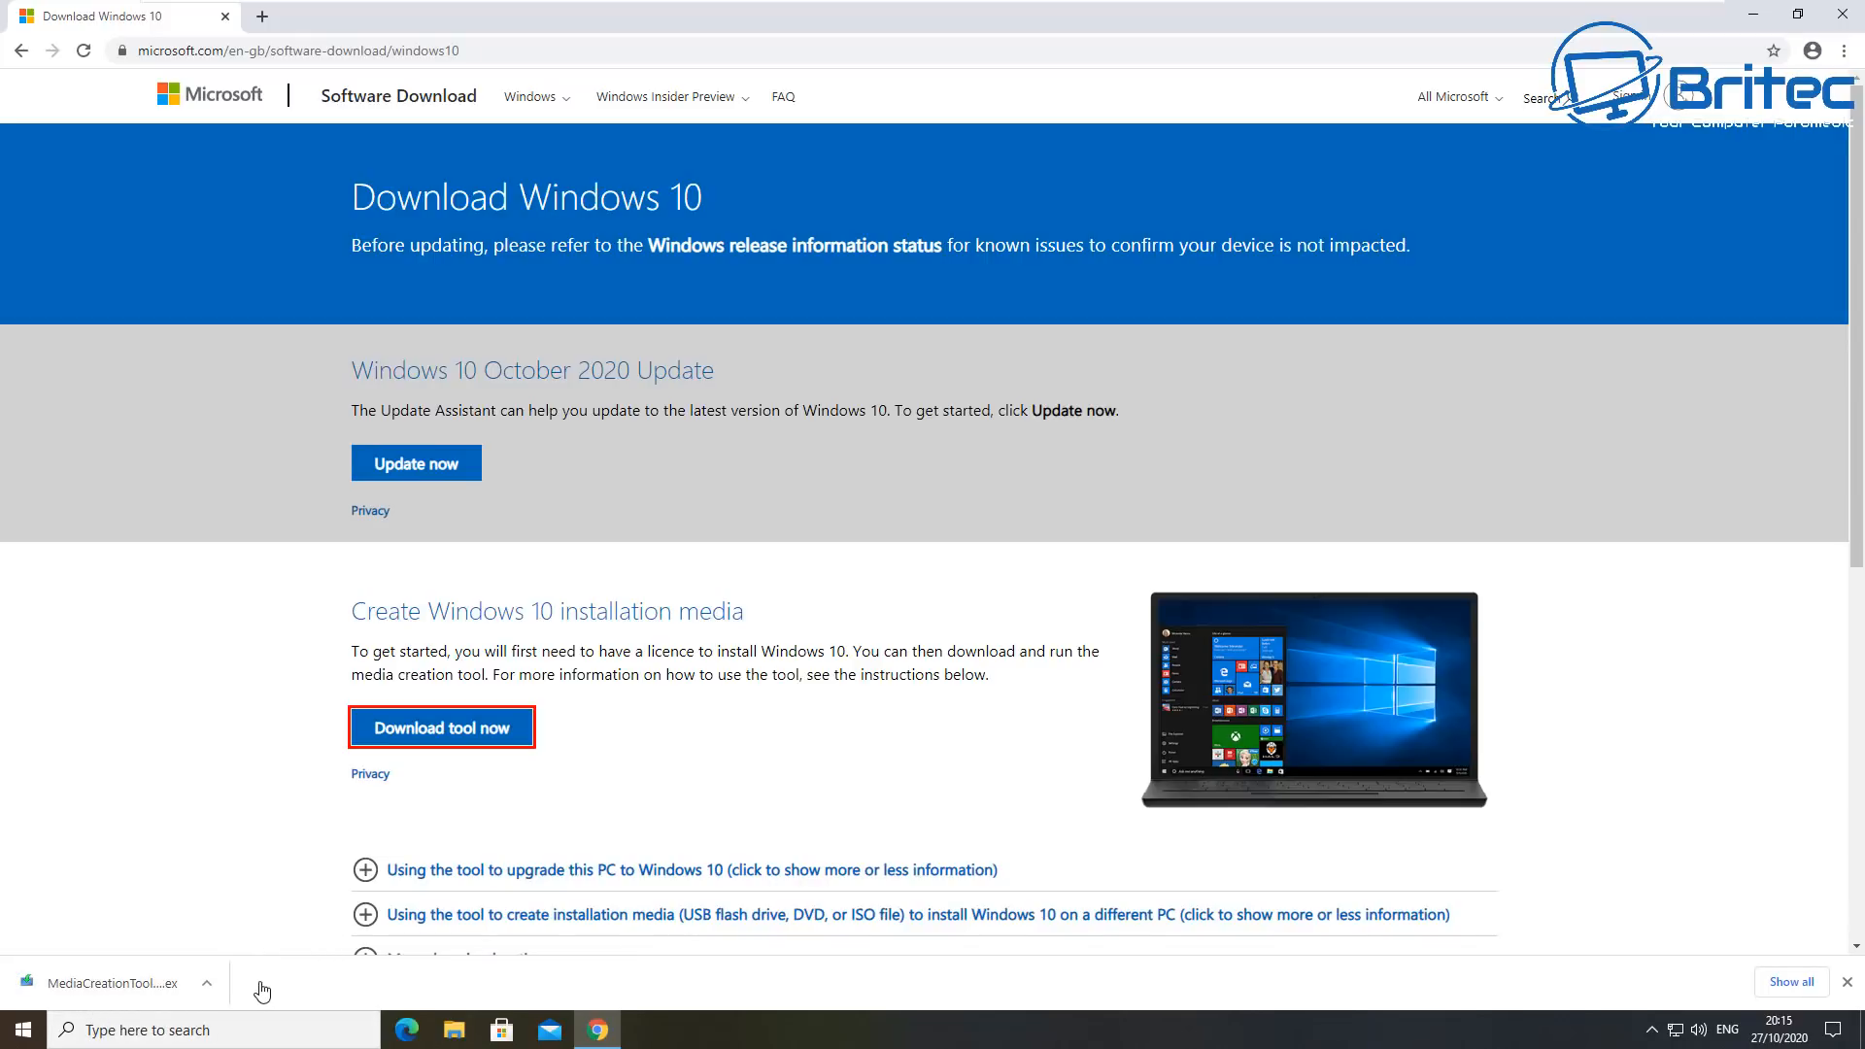
pyautogui.click(73, 1005)
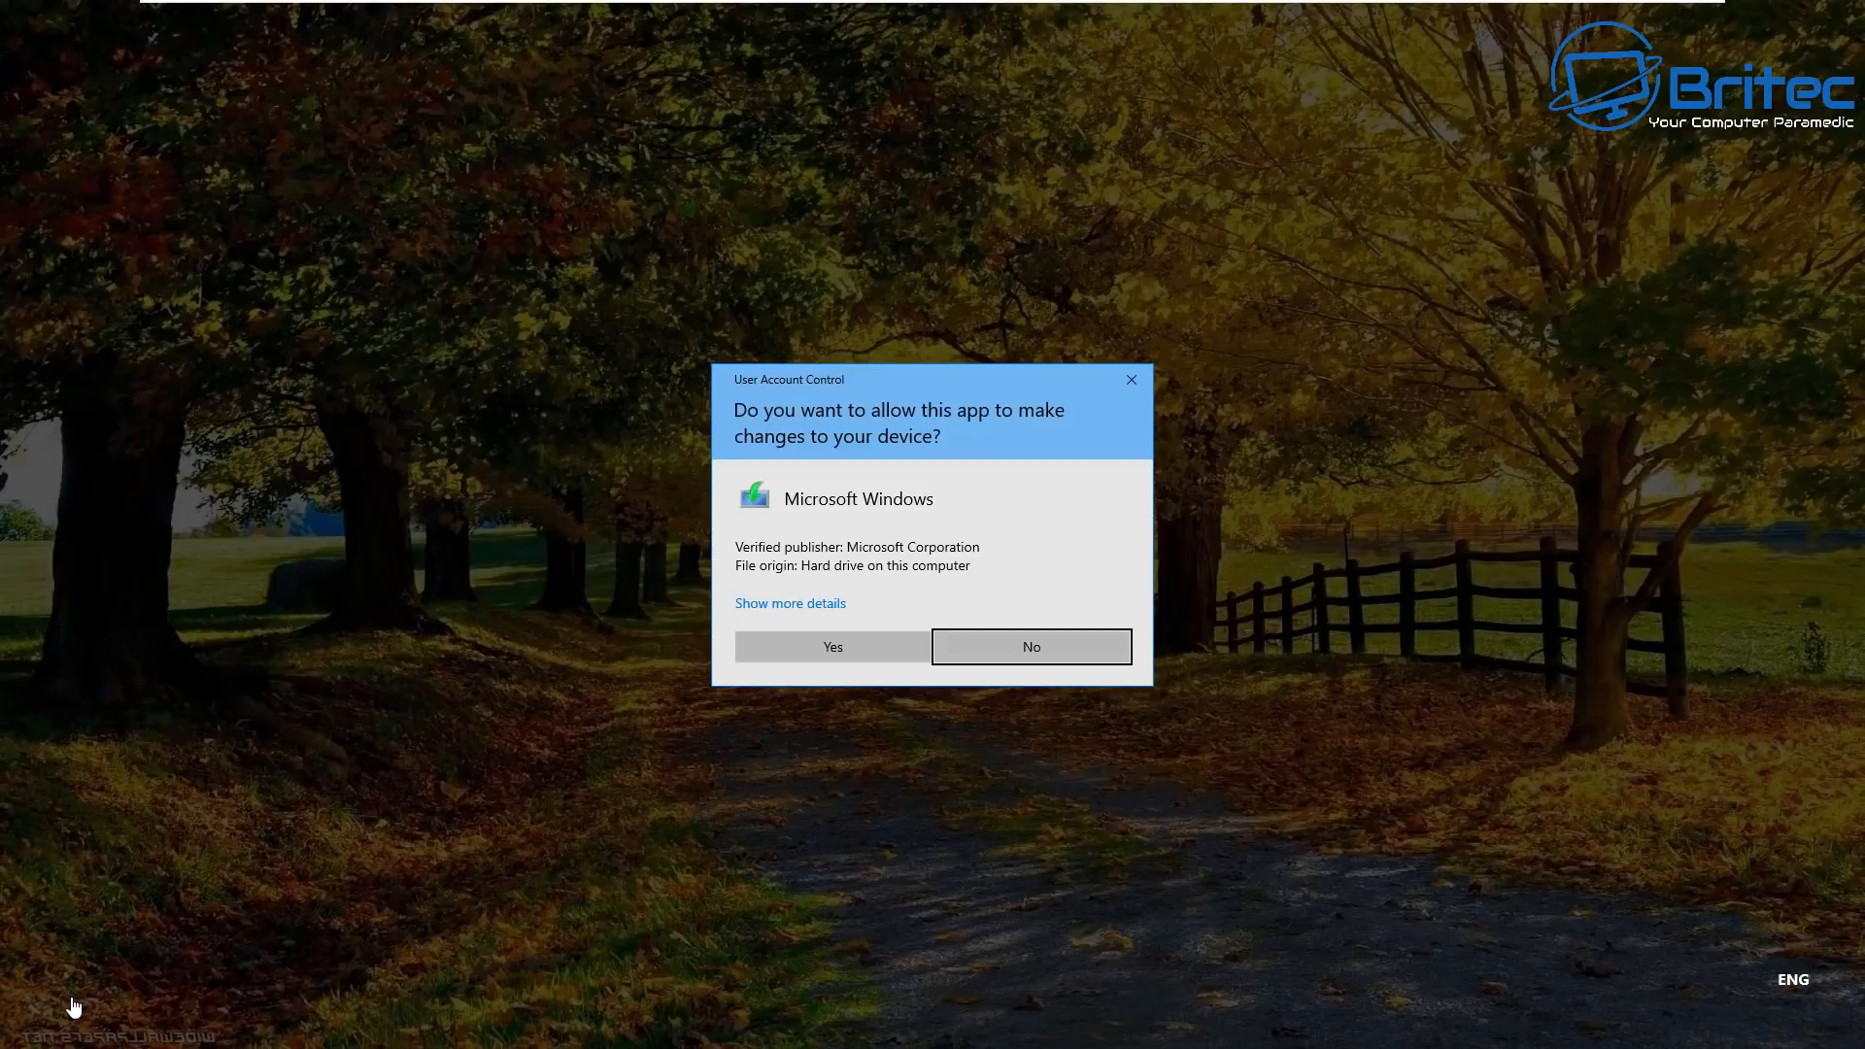
pyautogui.click(805, 651)
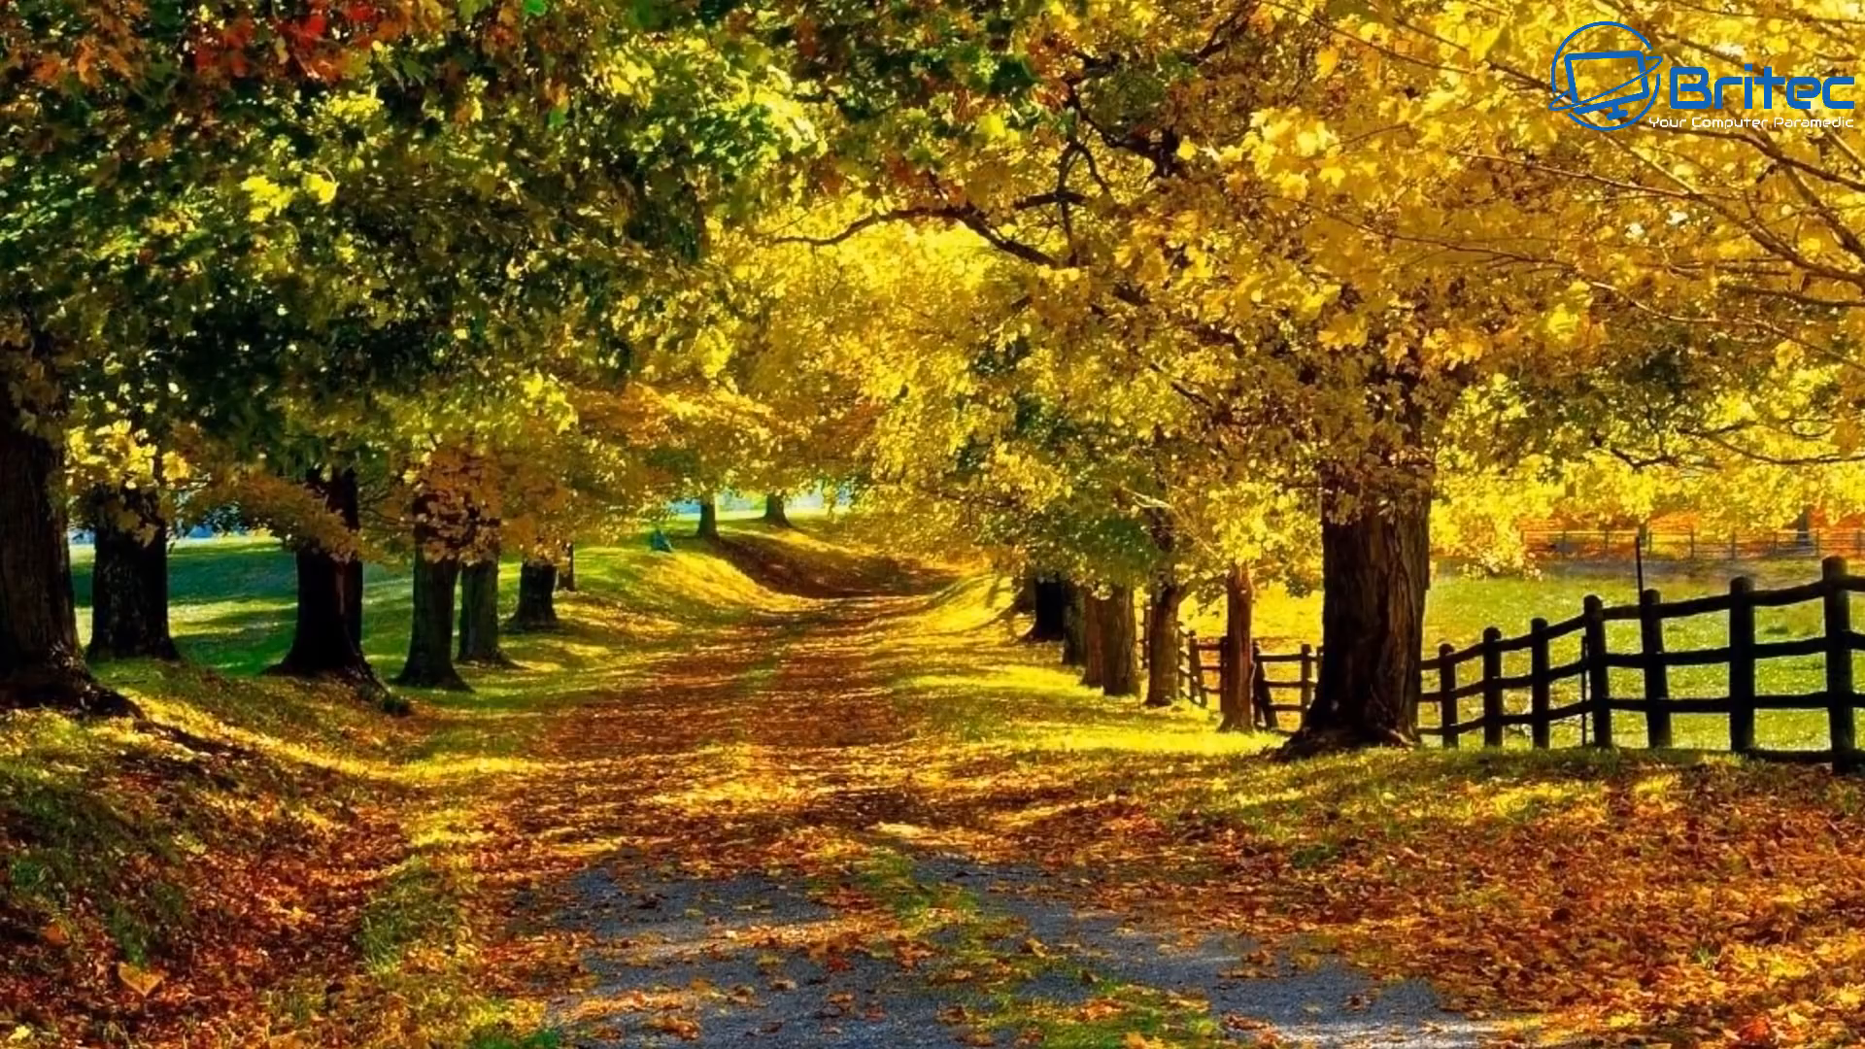
# Run setup.exe from the ESD-ISO DVD drive (E:), allow it to make changes, and minimize the file window.
pyautogui.press('super+e')
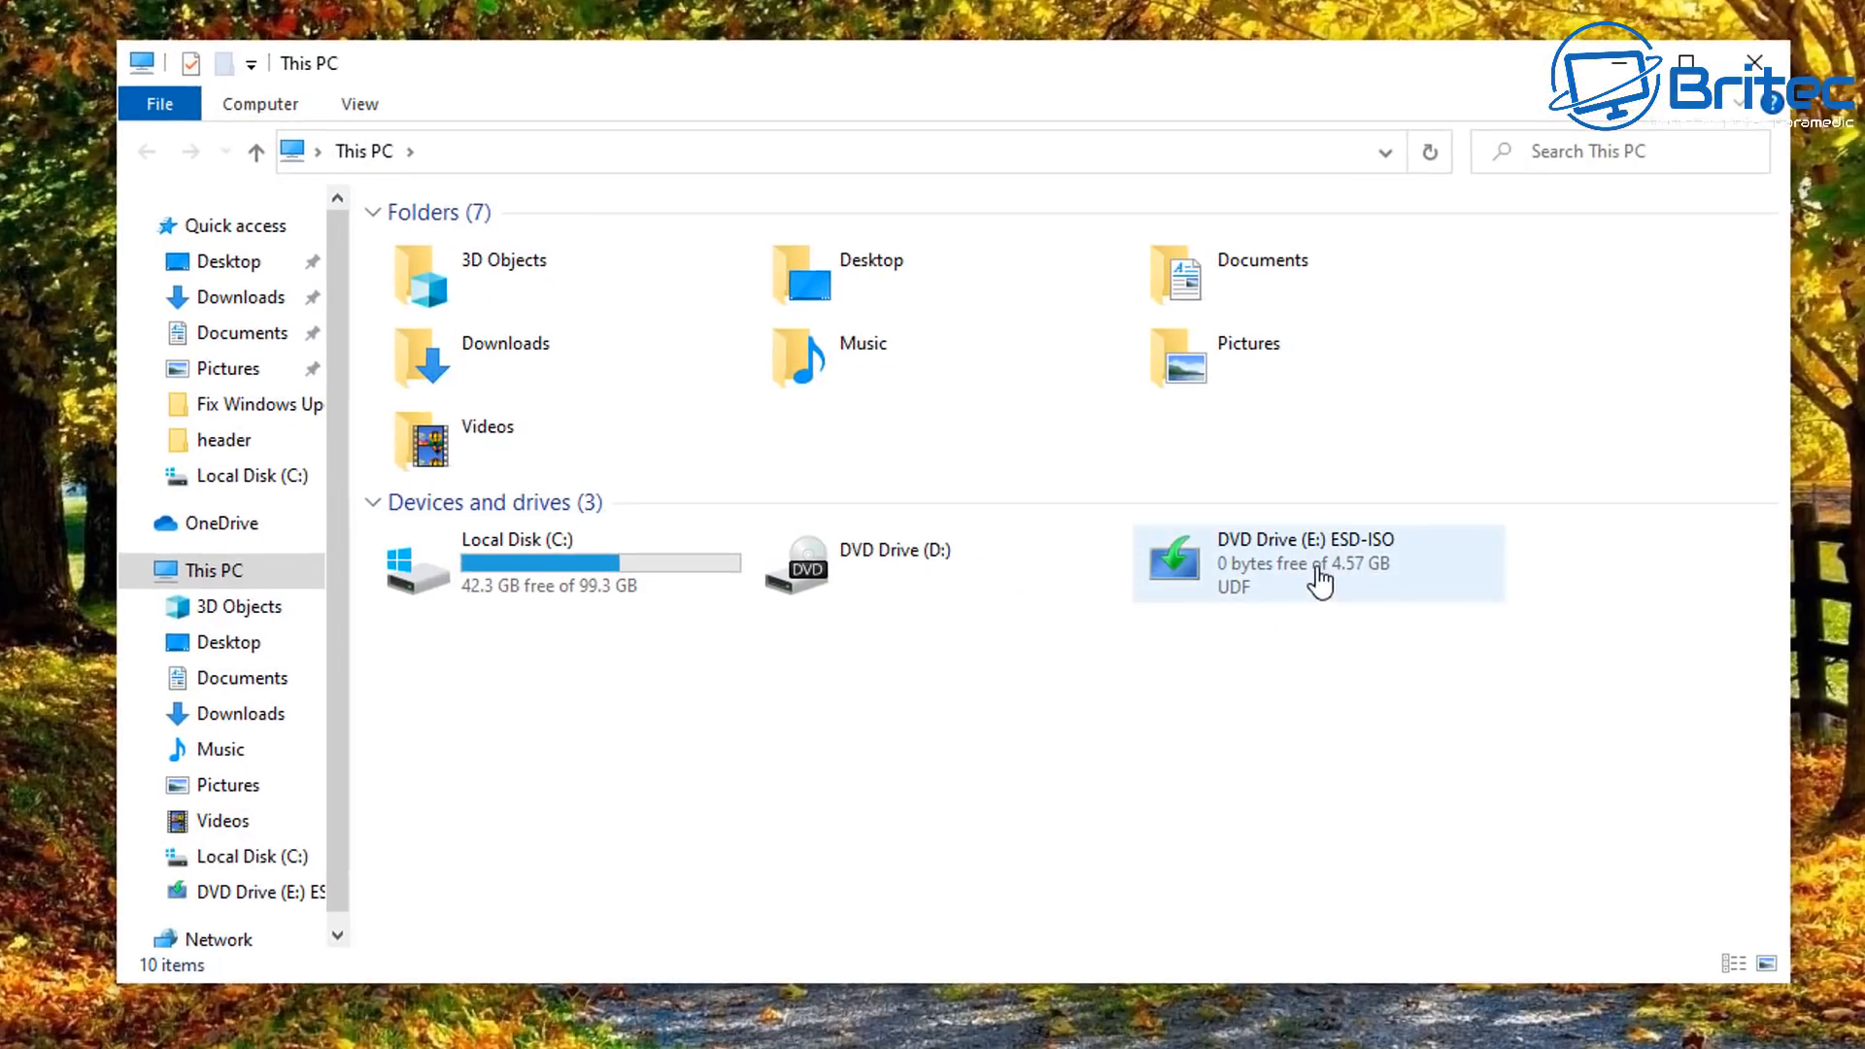
pyautogui.doubleClick(1447, 641)
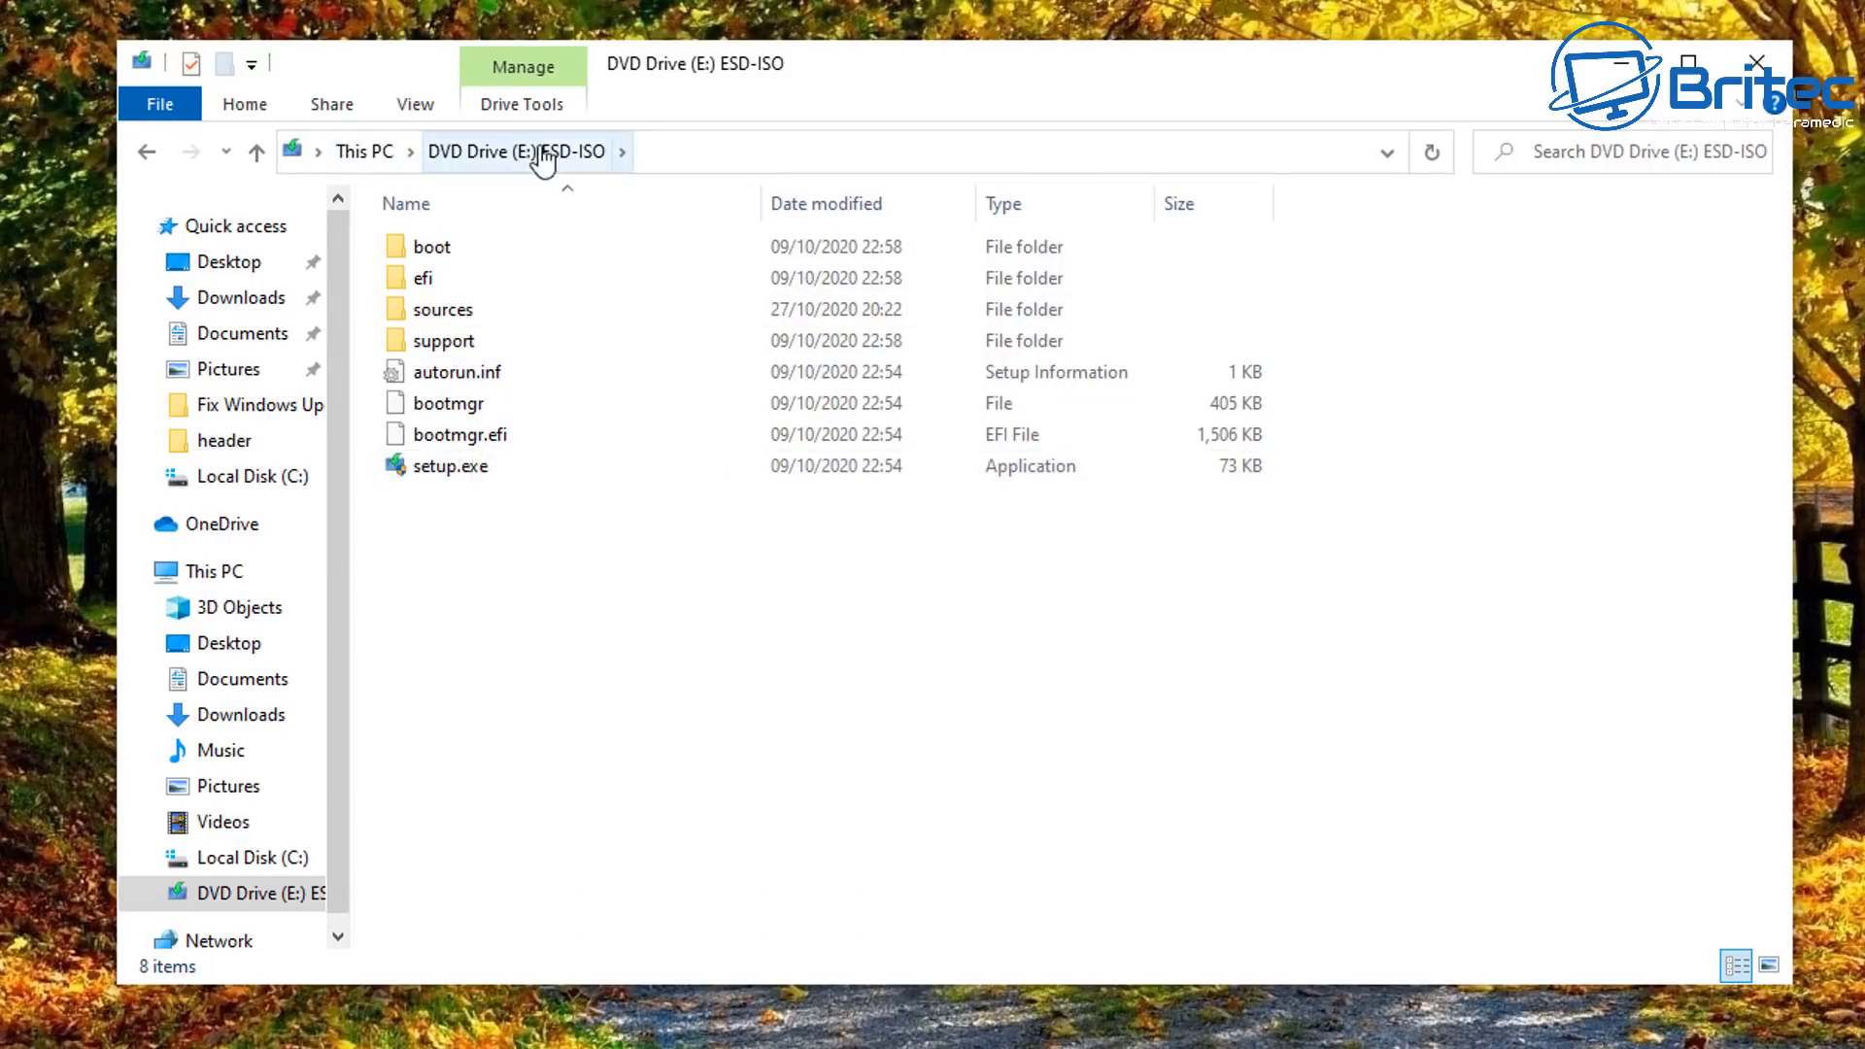
pyautogui.doubleClick(454, 468)
pyautogui.click(702, 680)
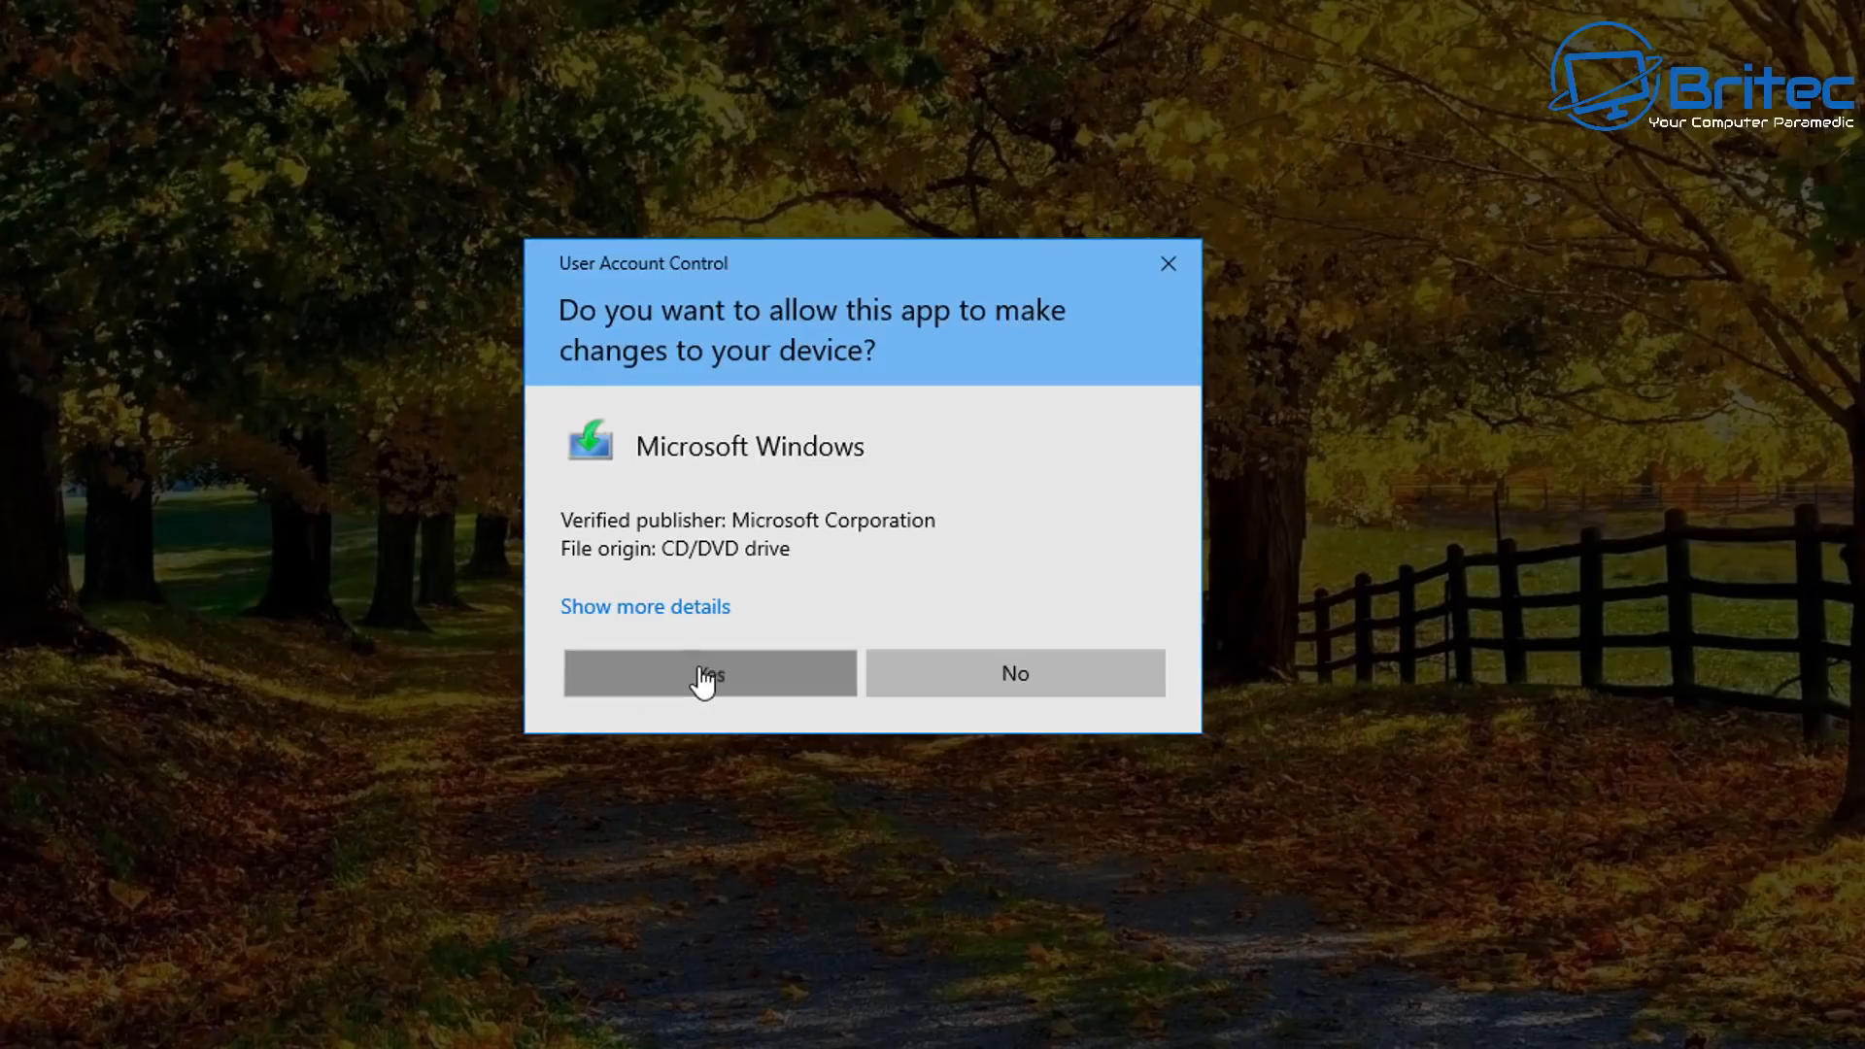
pyautogui.click(1620, 64)
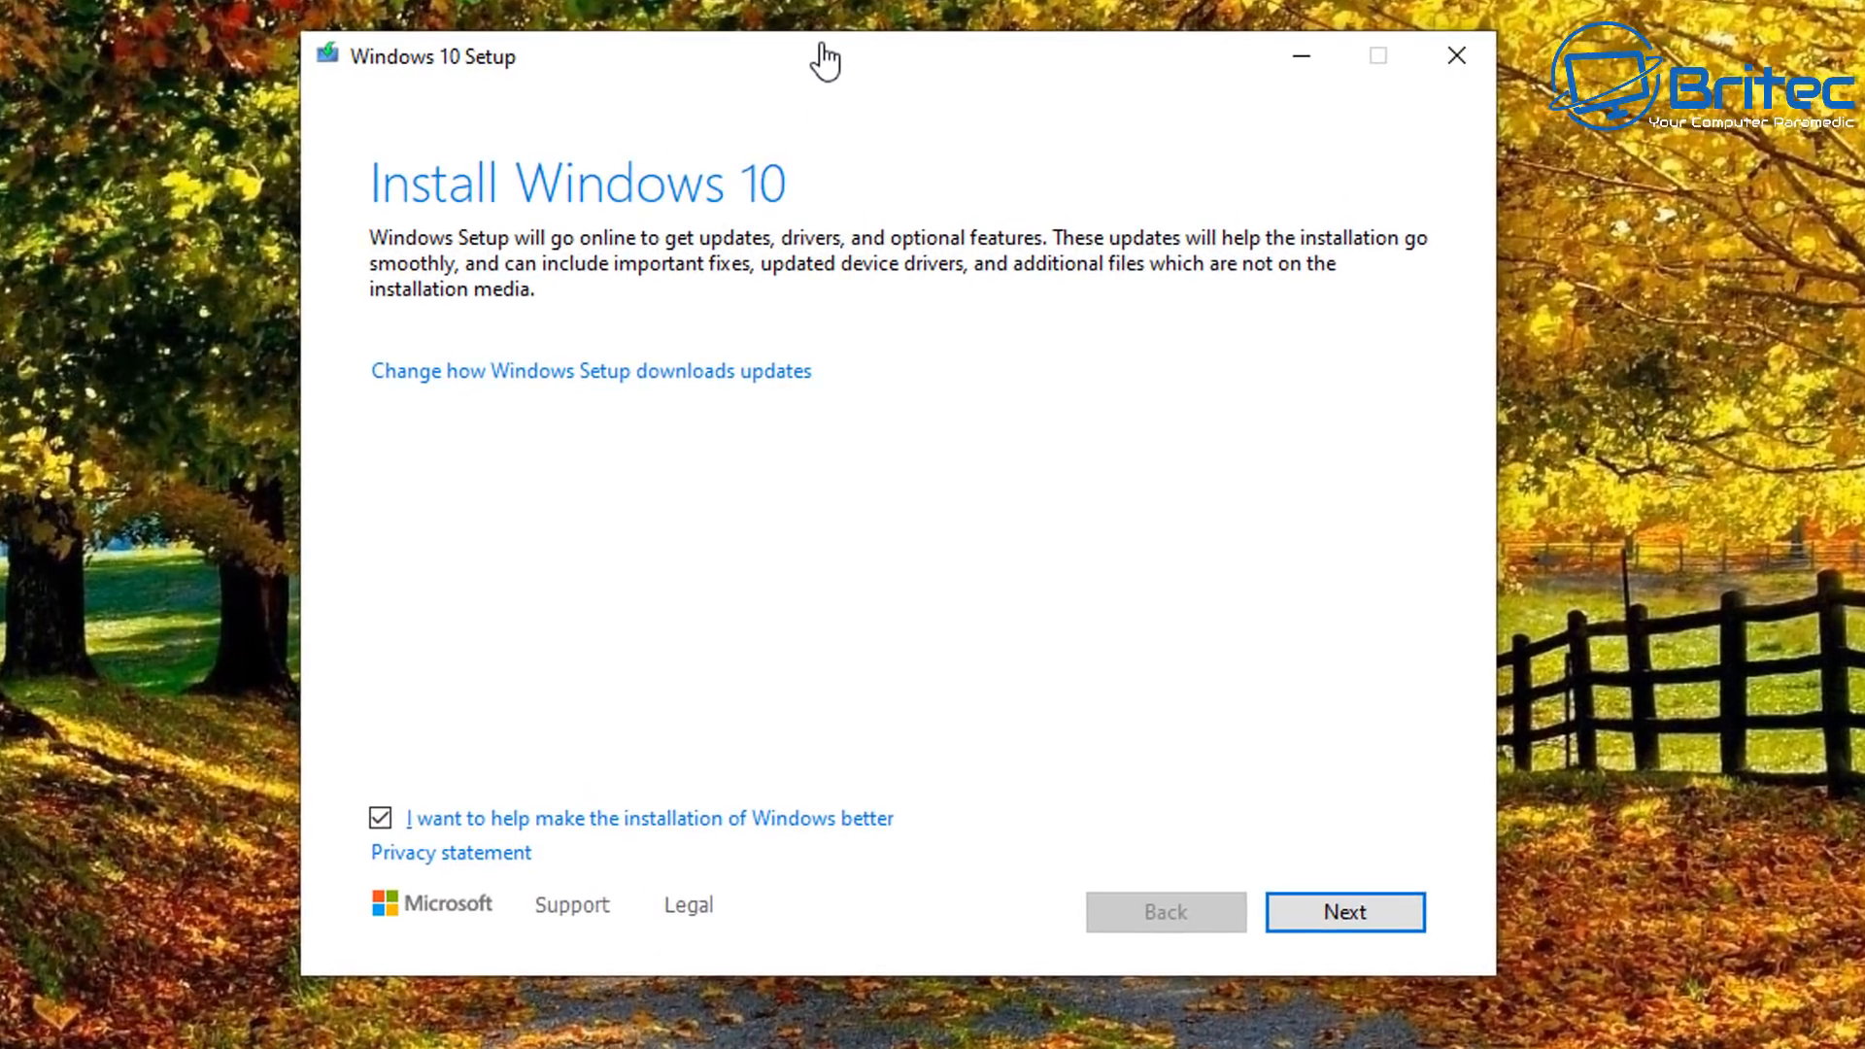
# Opt out of helping improve the installation in Windows 10 Setup, continue, and accept the license terms.
pyautogui.moveTo(820, 62); pyautogui.dragTo(757, 62)
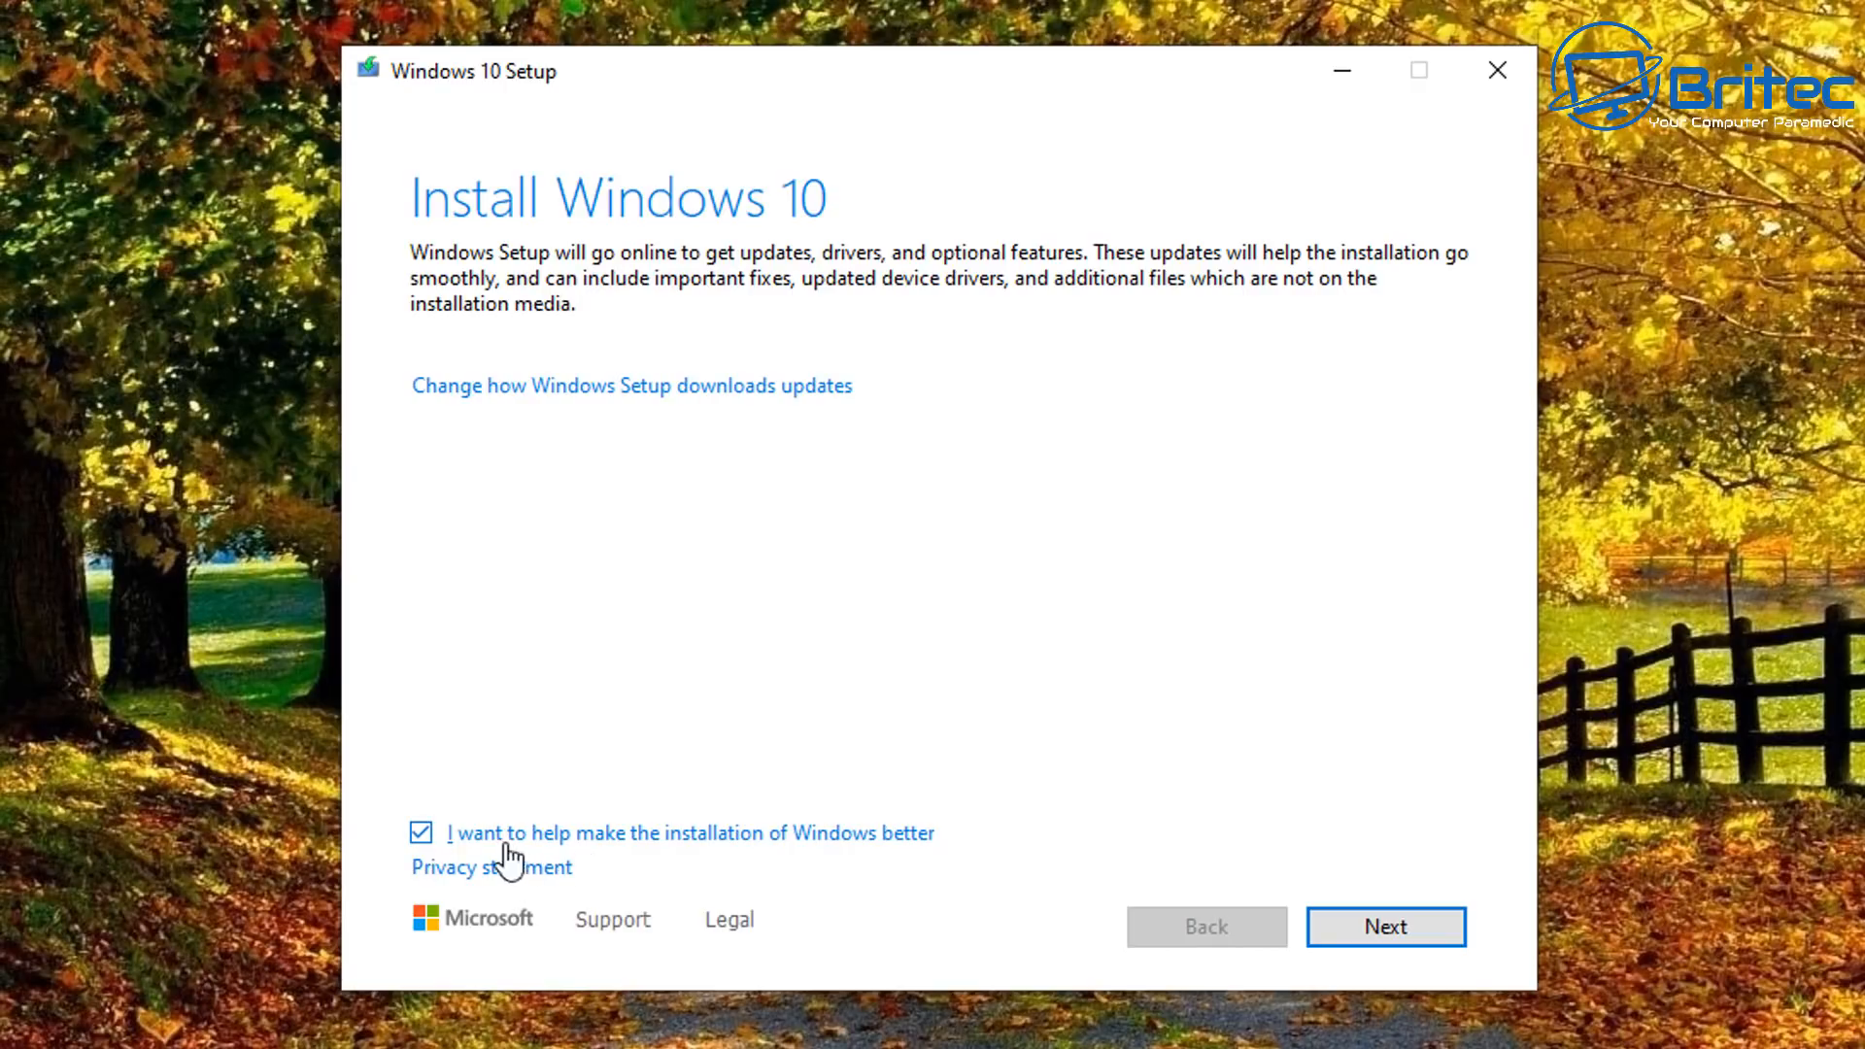
pyautogui.click(449, 842)
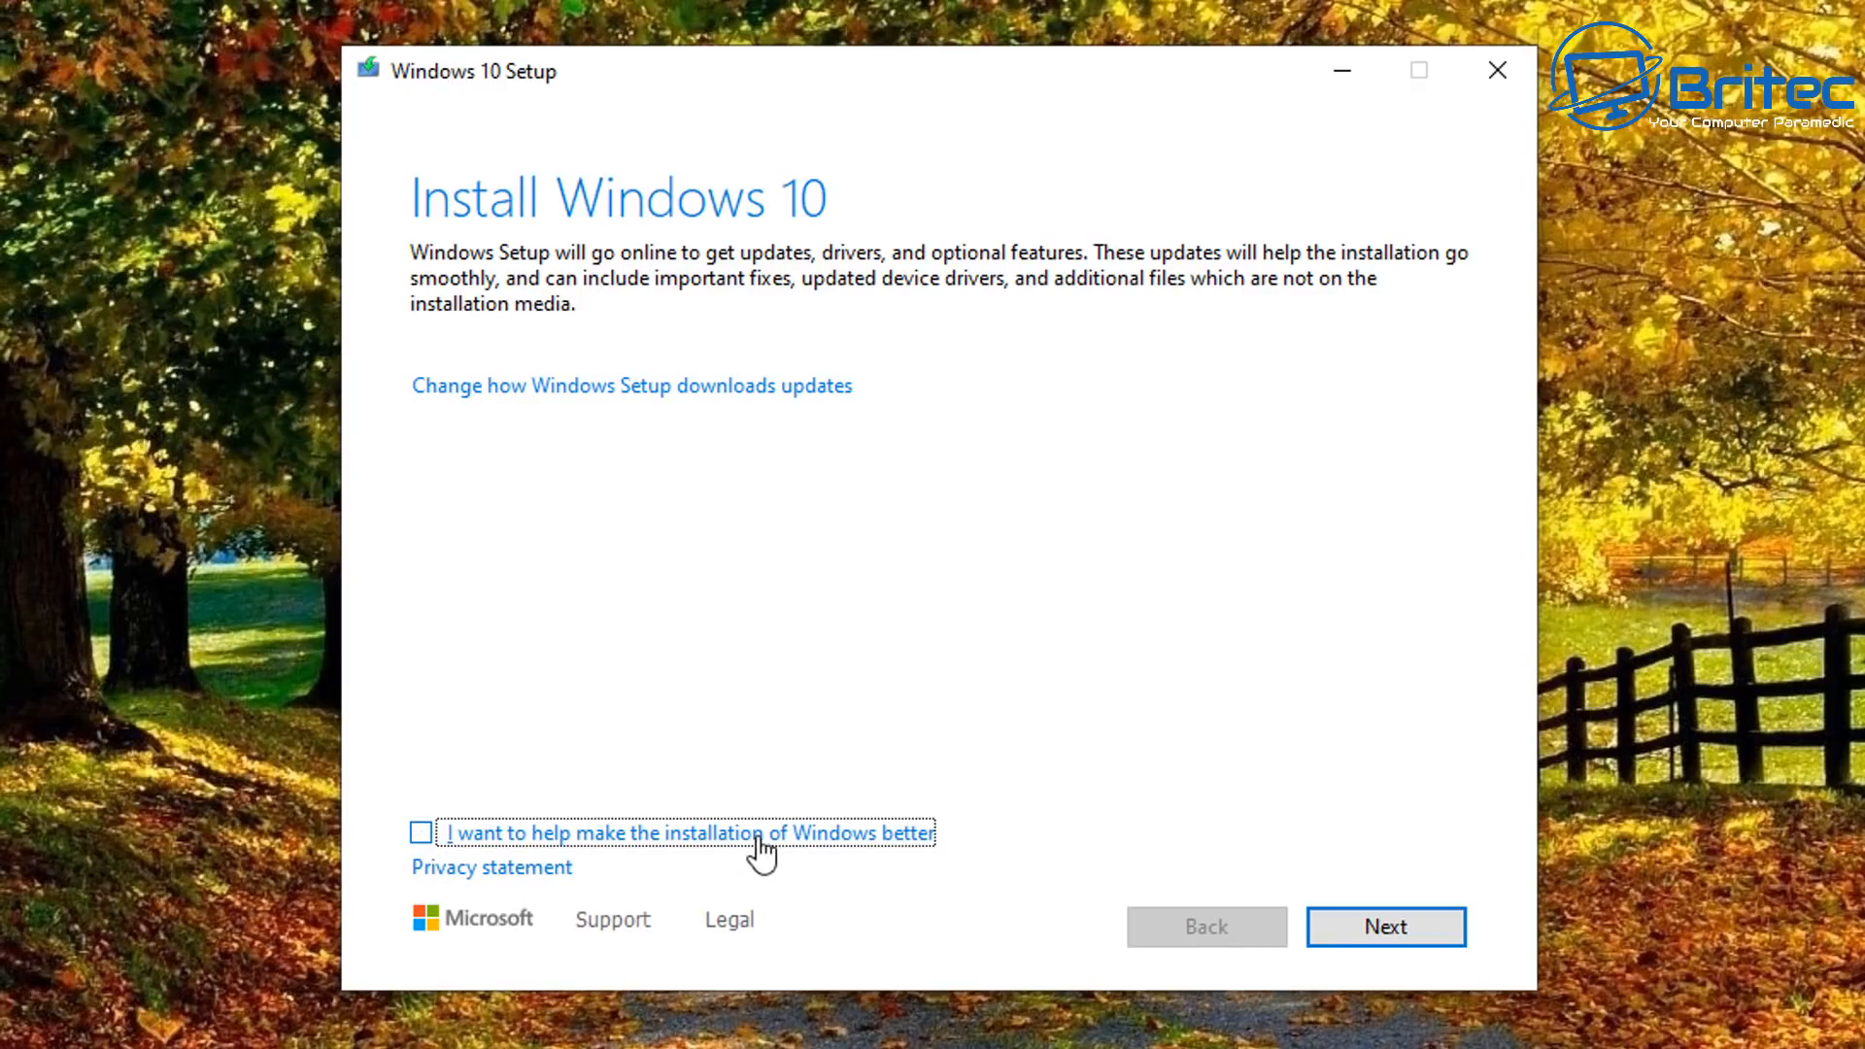
pyautogui.click(1414, 940)
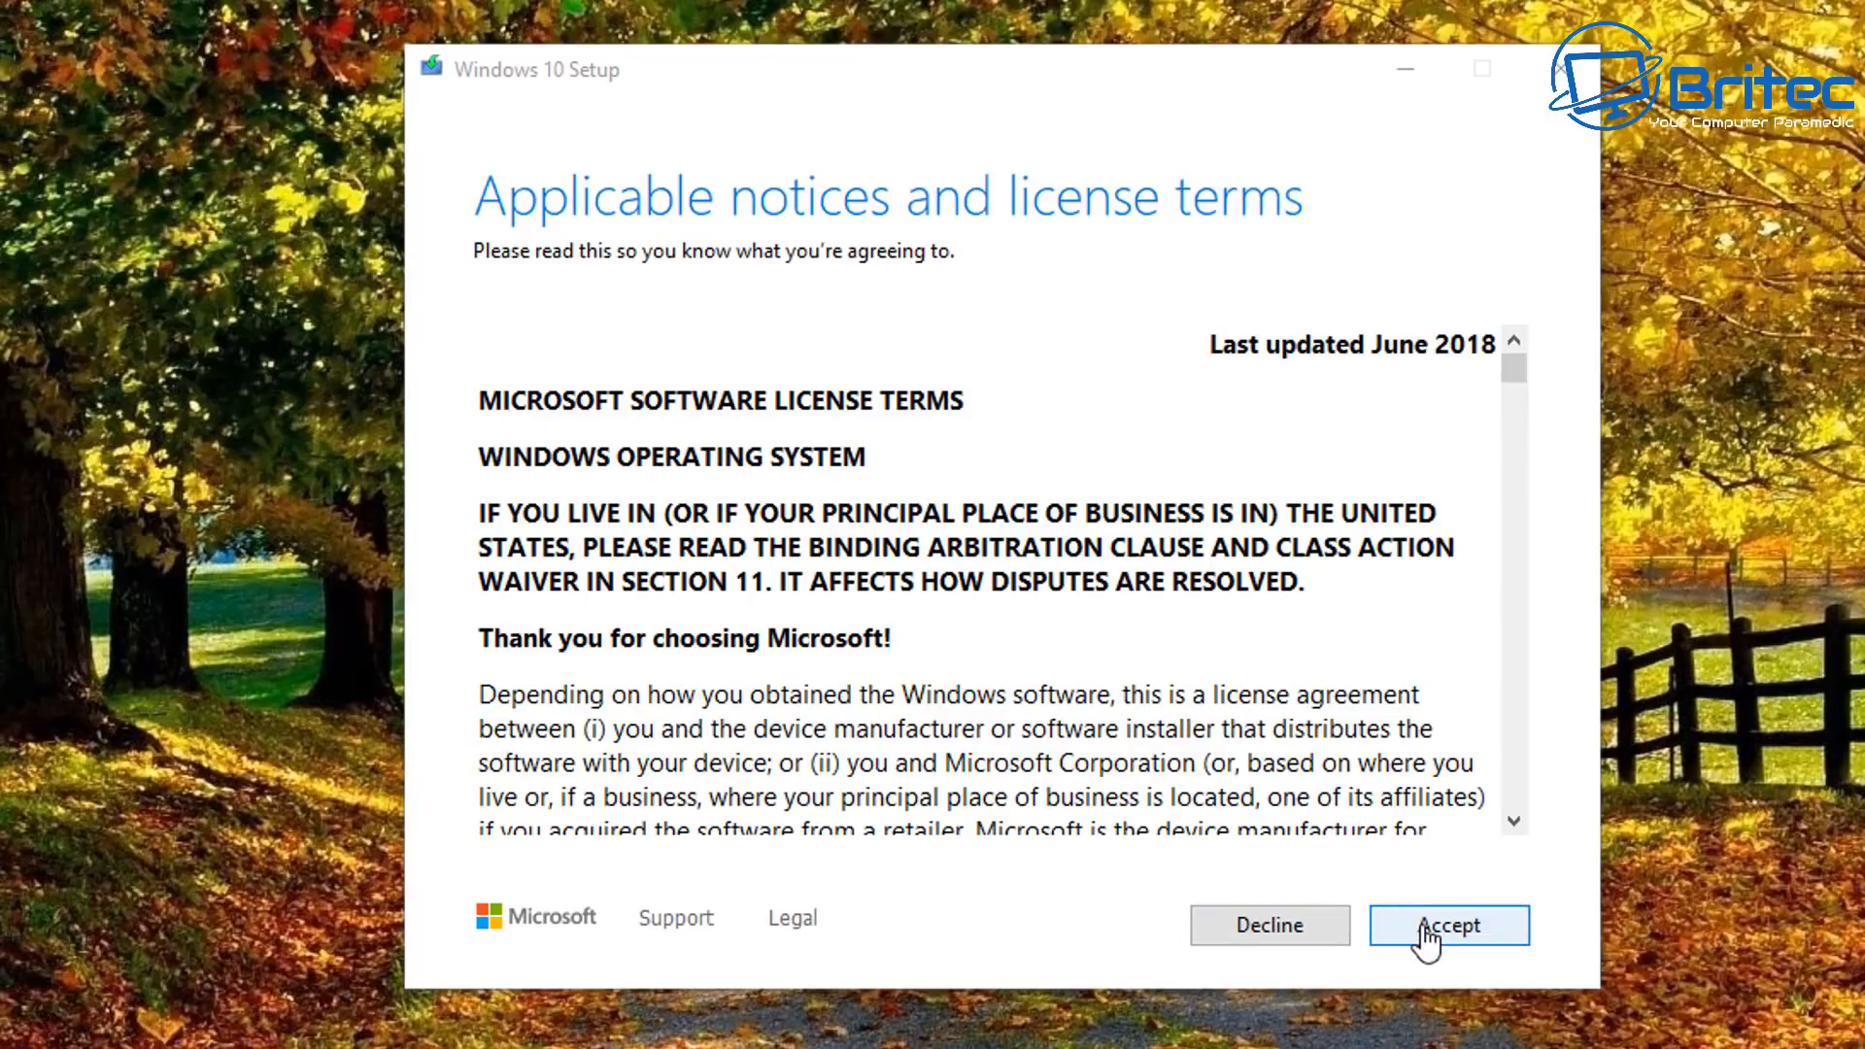
pyautogui.click(1427, 934)
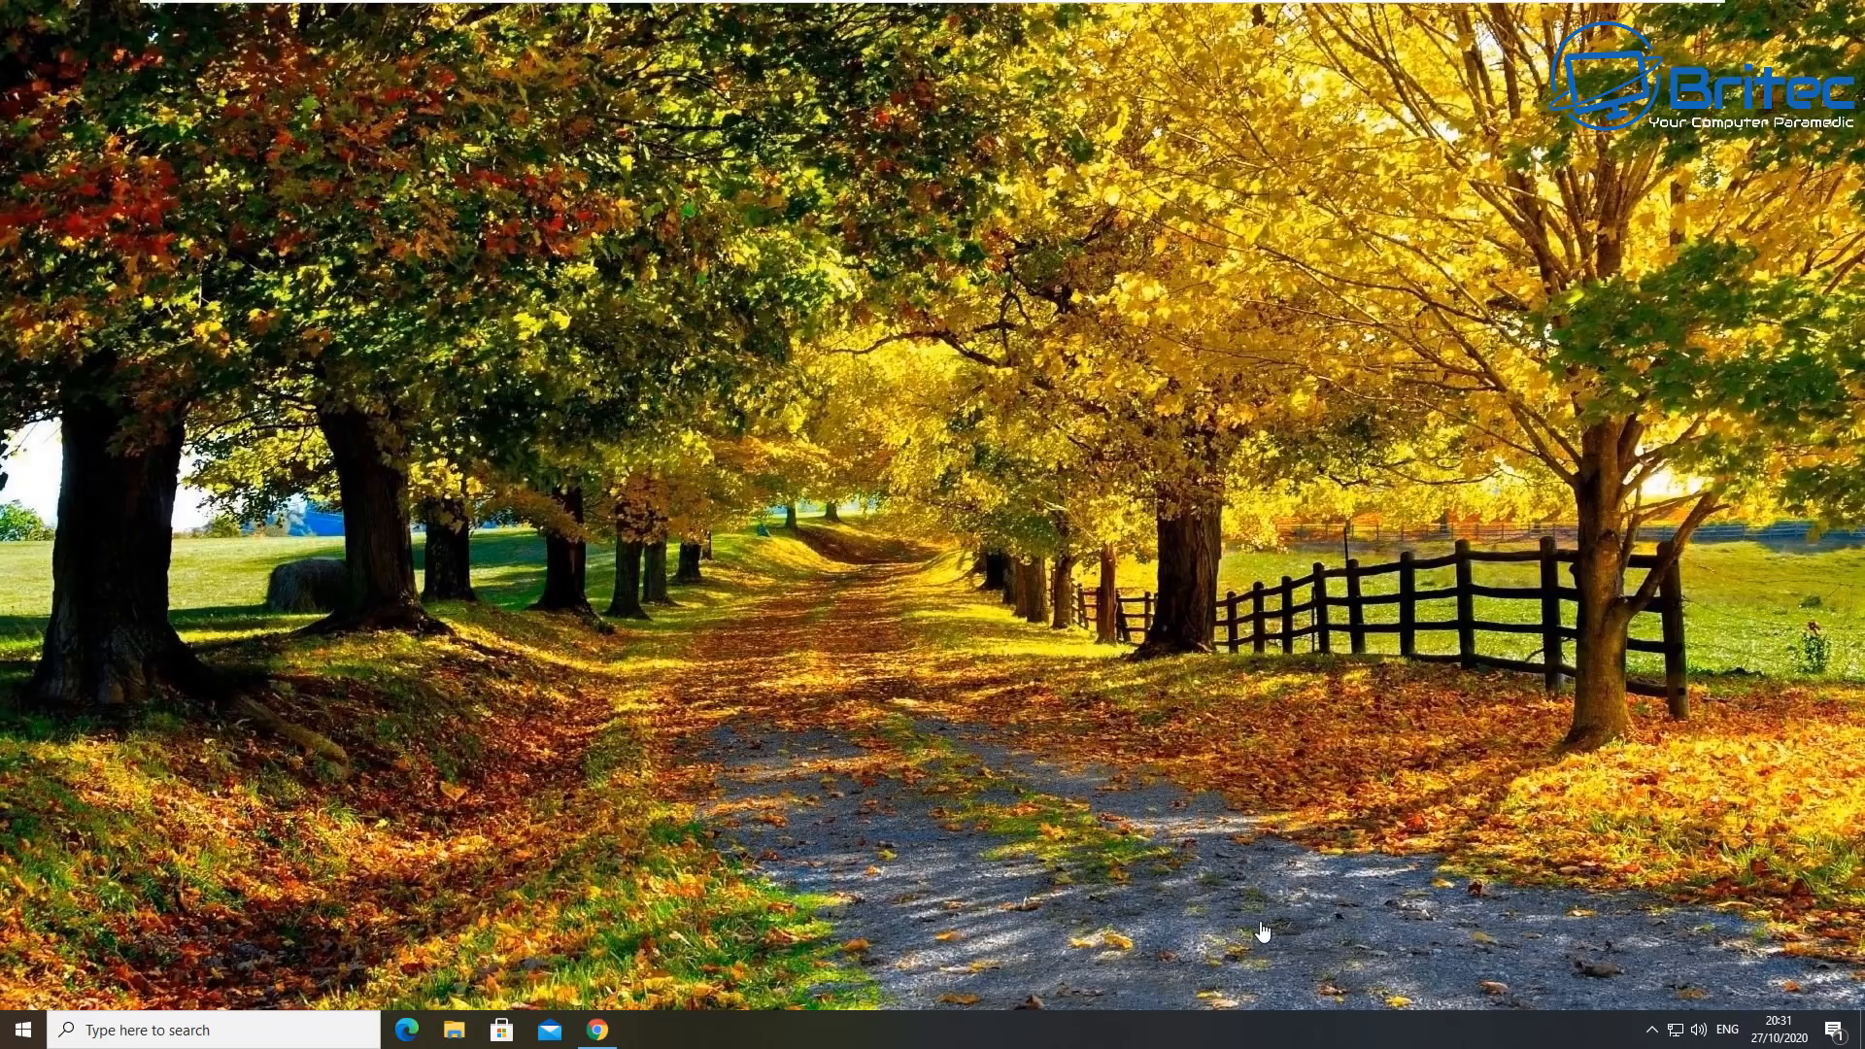
# Download the media creation tool again from Microsoft's Windows 10 page, run it with permission to make changes, and minimize the browser.
pyautogui.click(597, 1030)
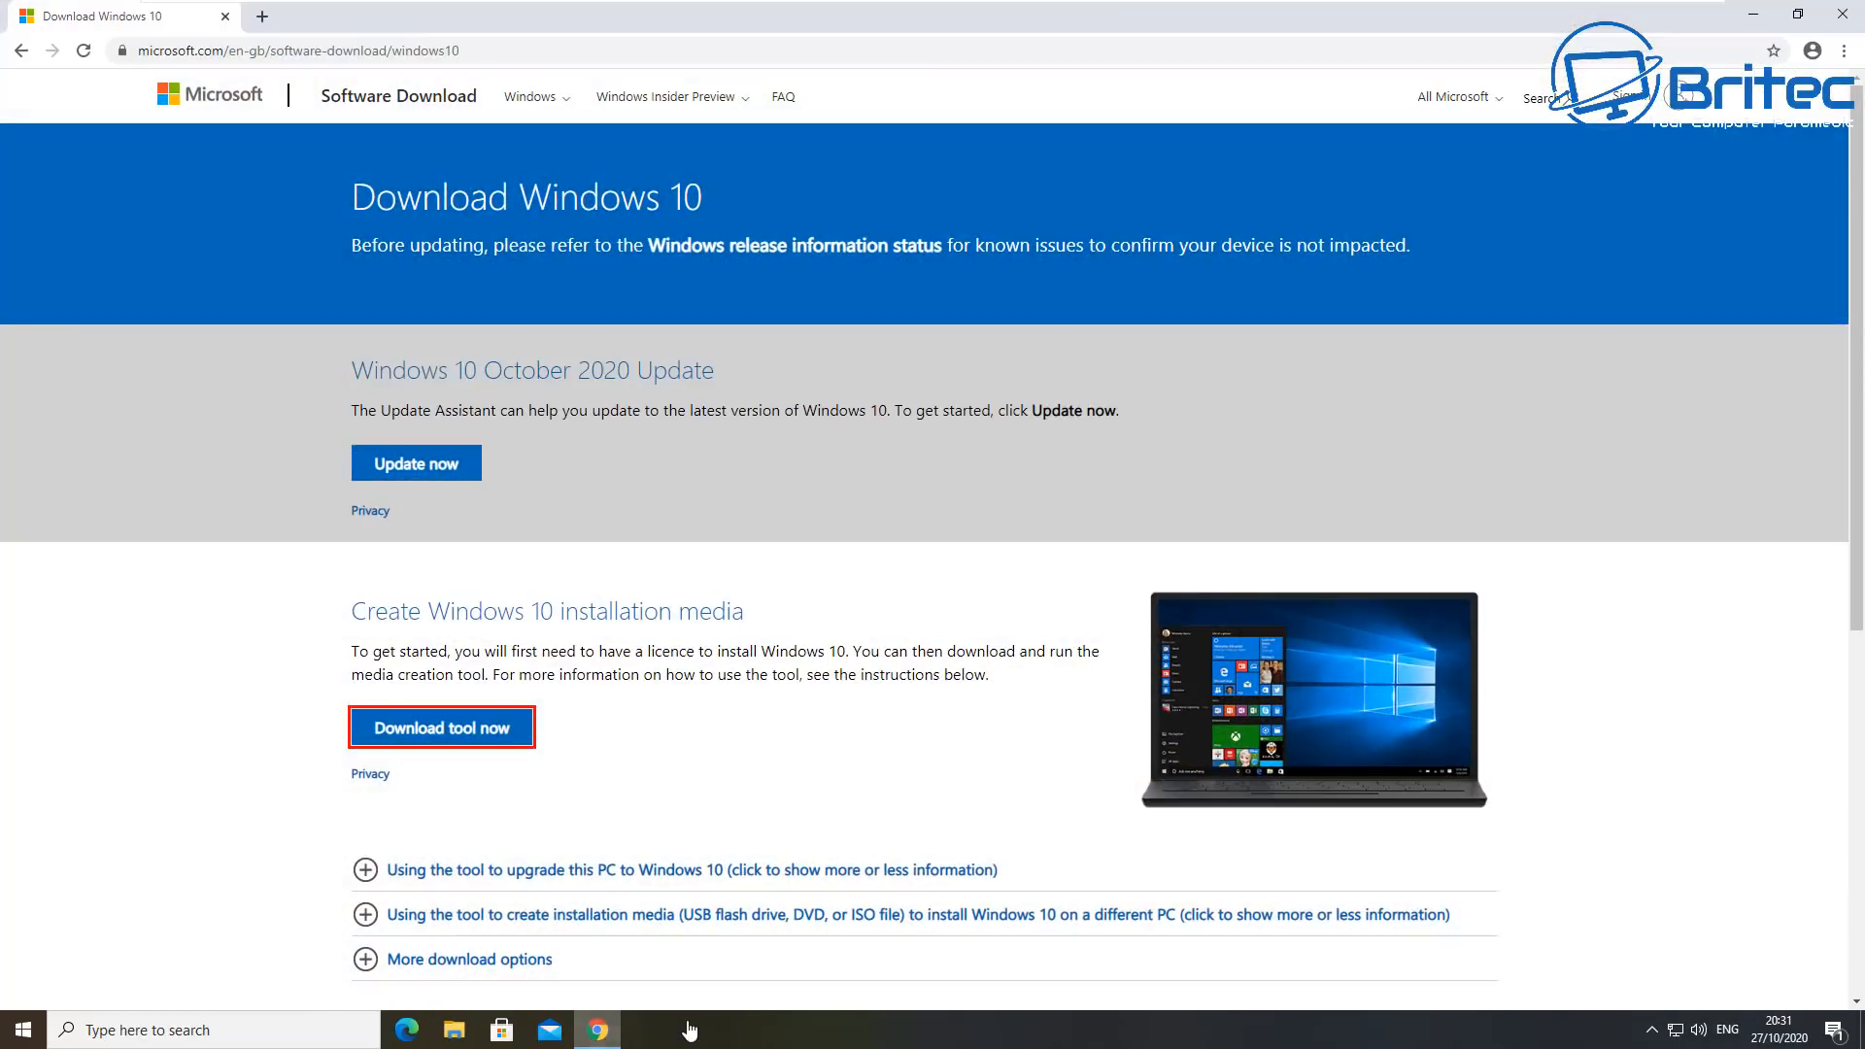
pyautogui.click(465, 731)
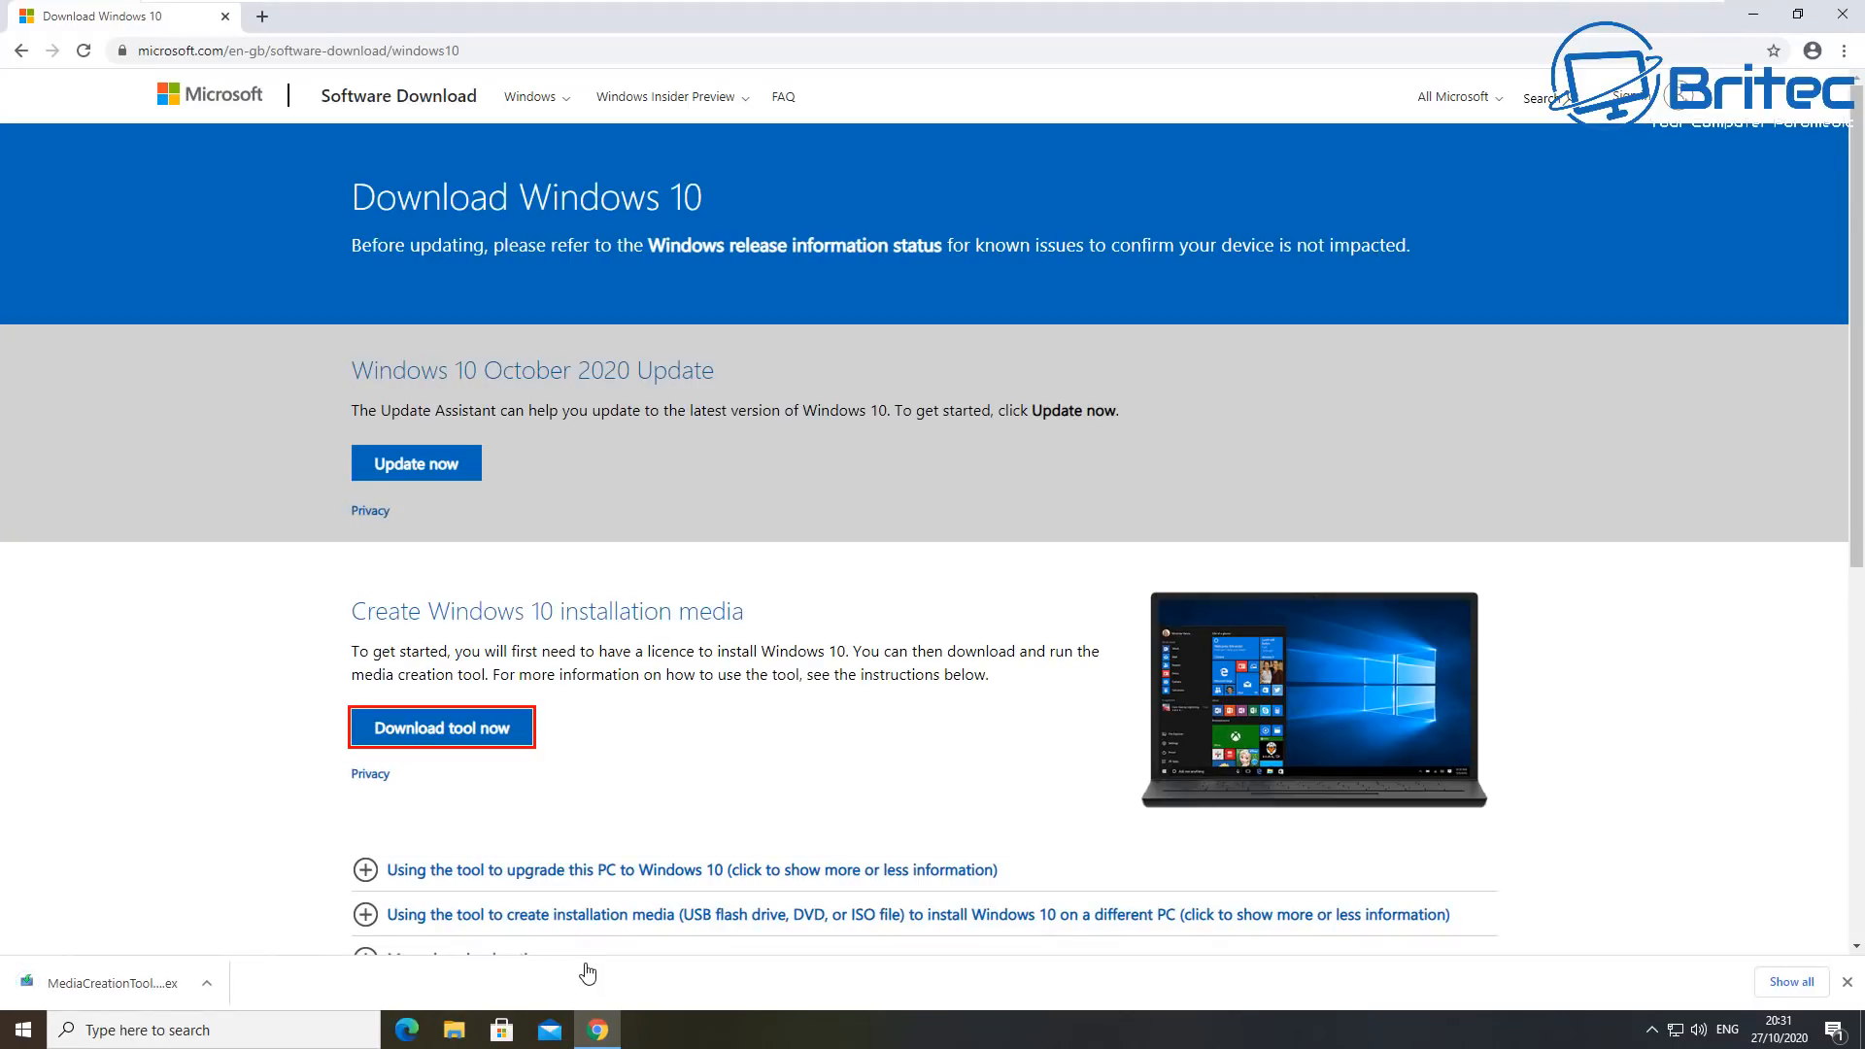
pyautogui.click(115, 983)
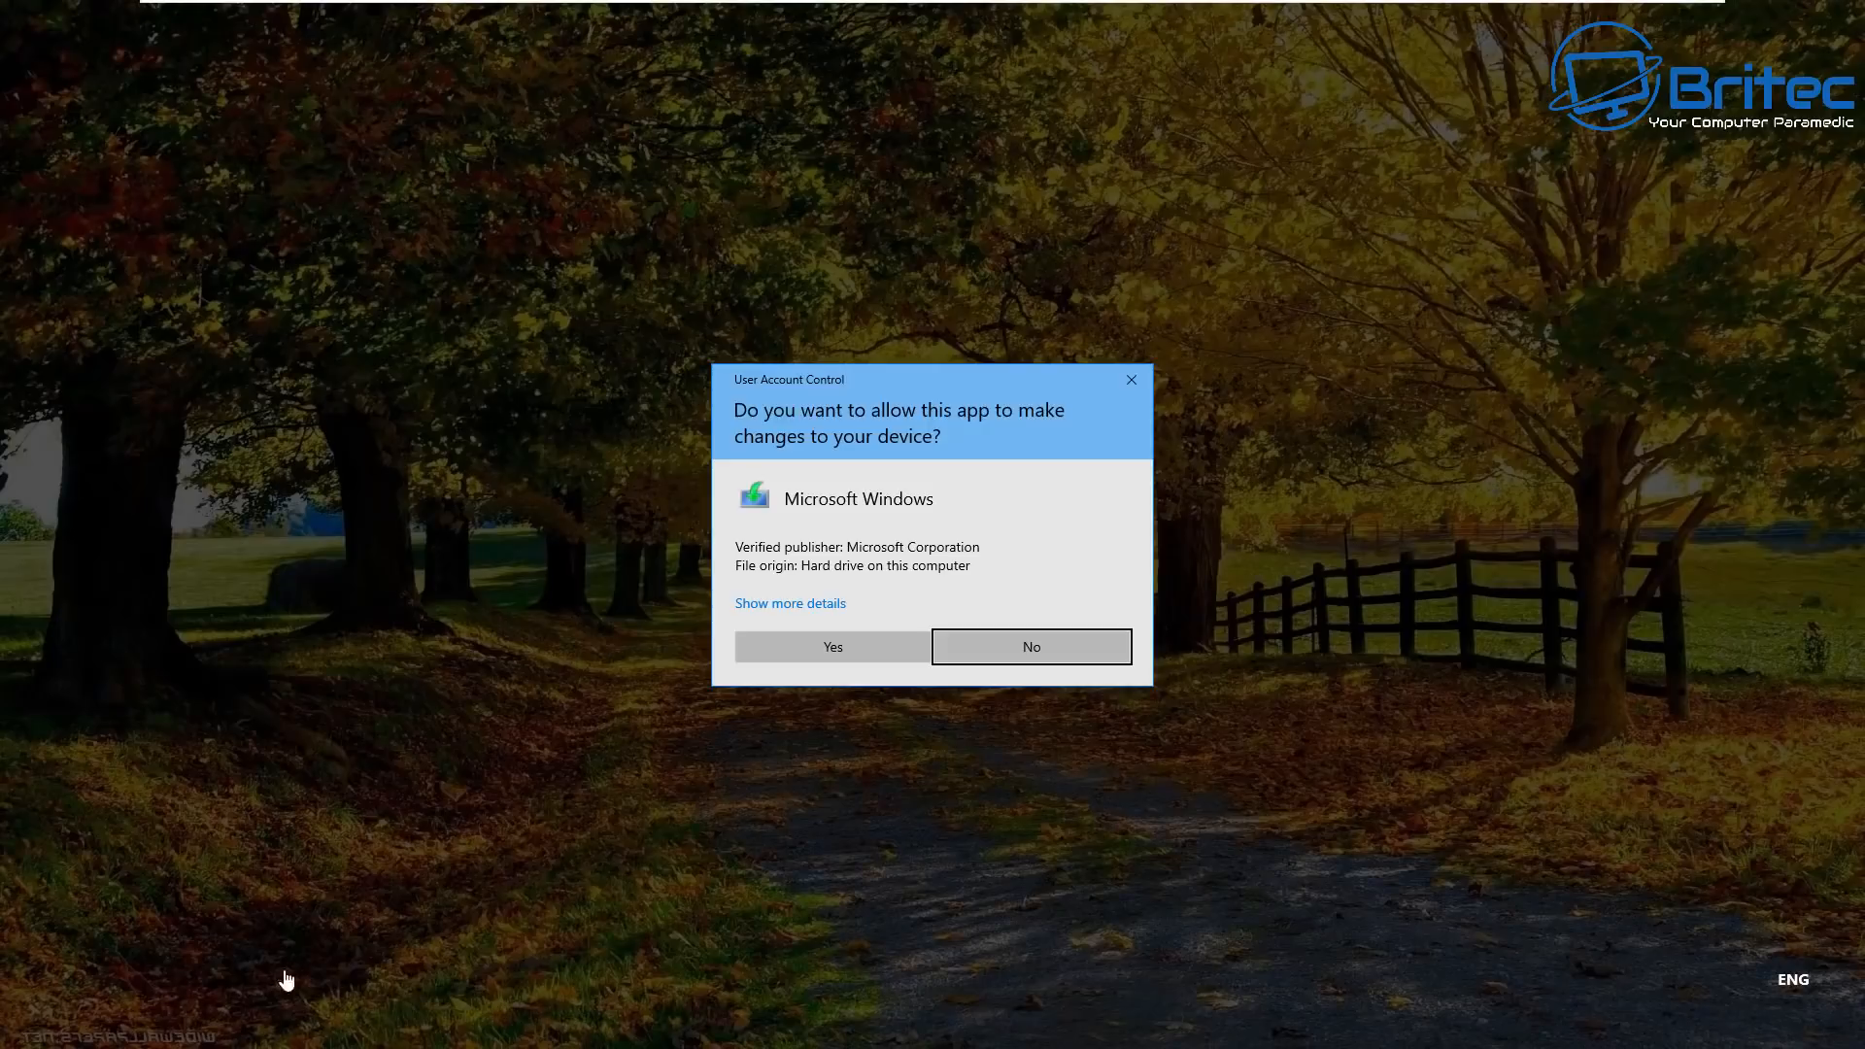
pyautogui.click(825, 650)
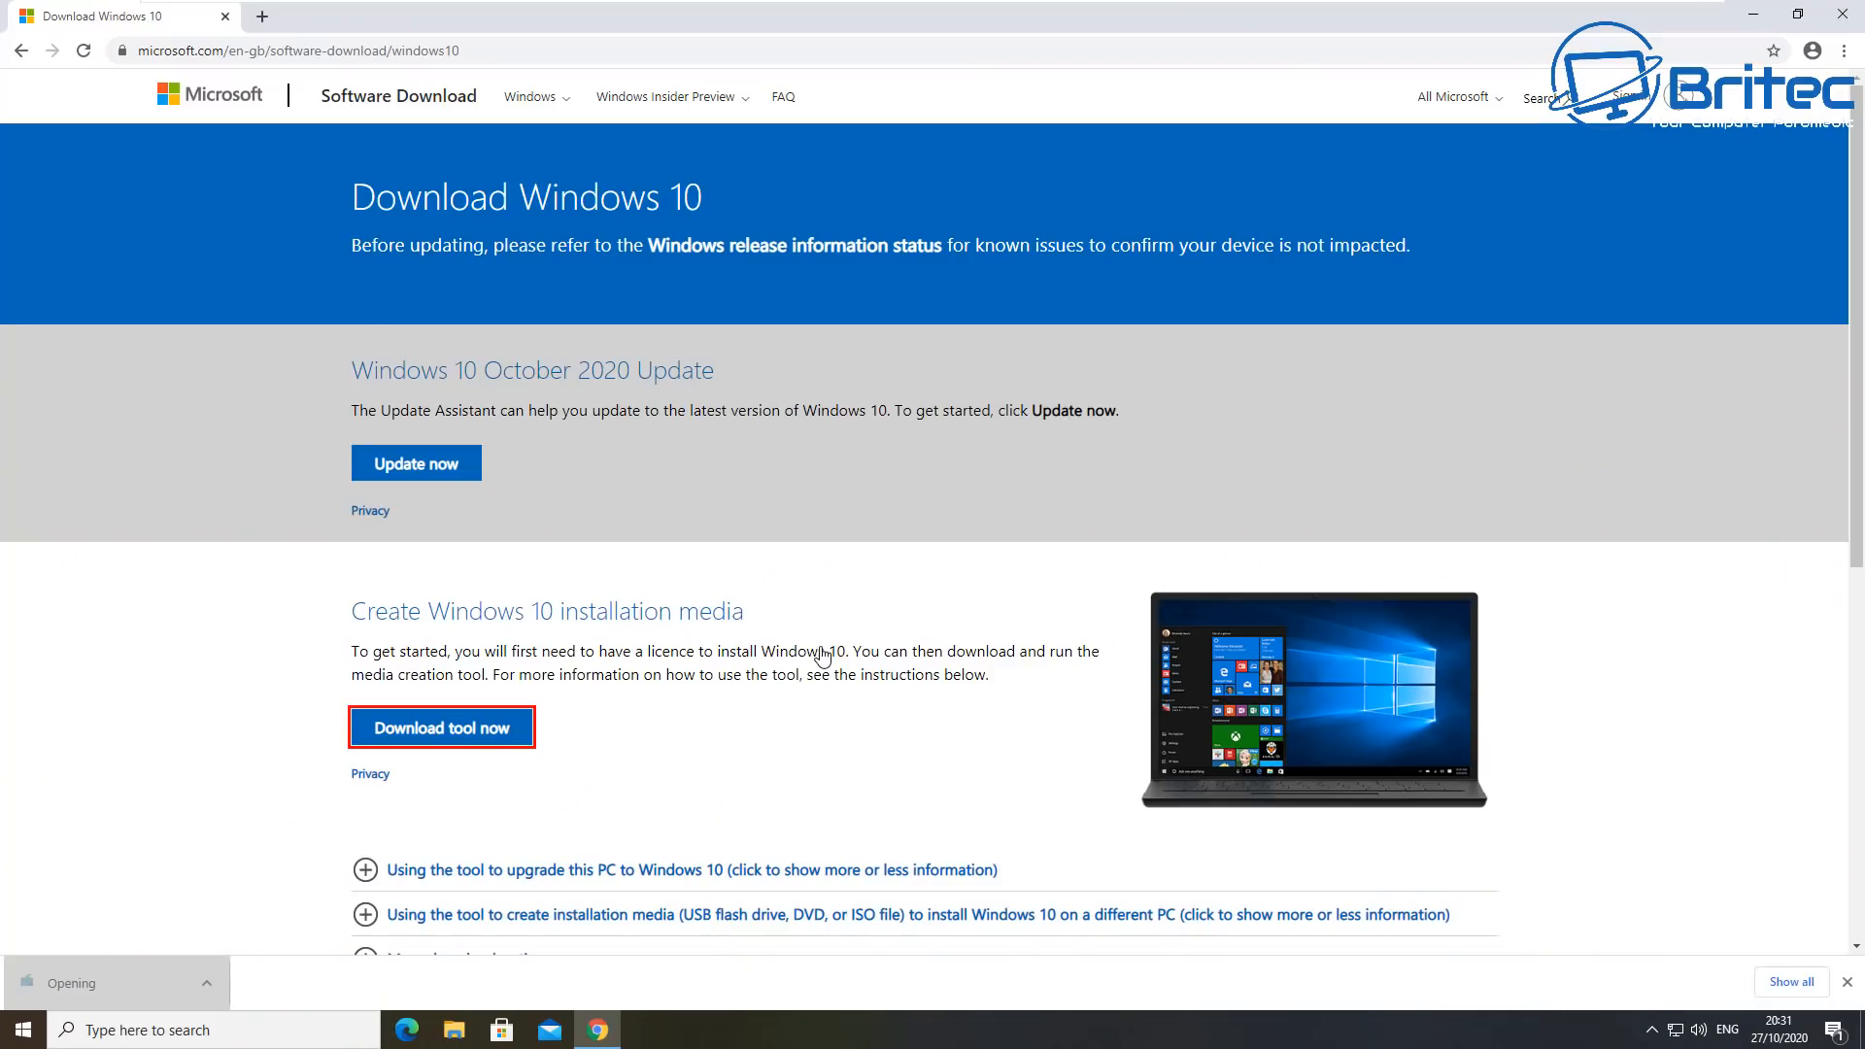
pyautogui.click(1753, 14)
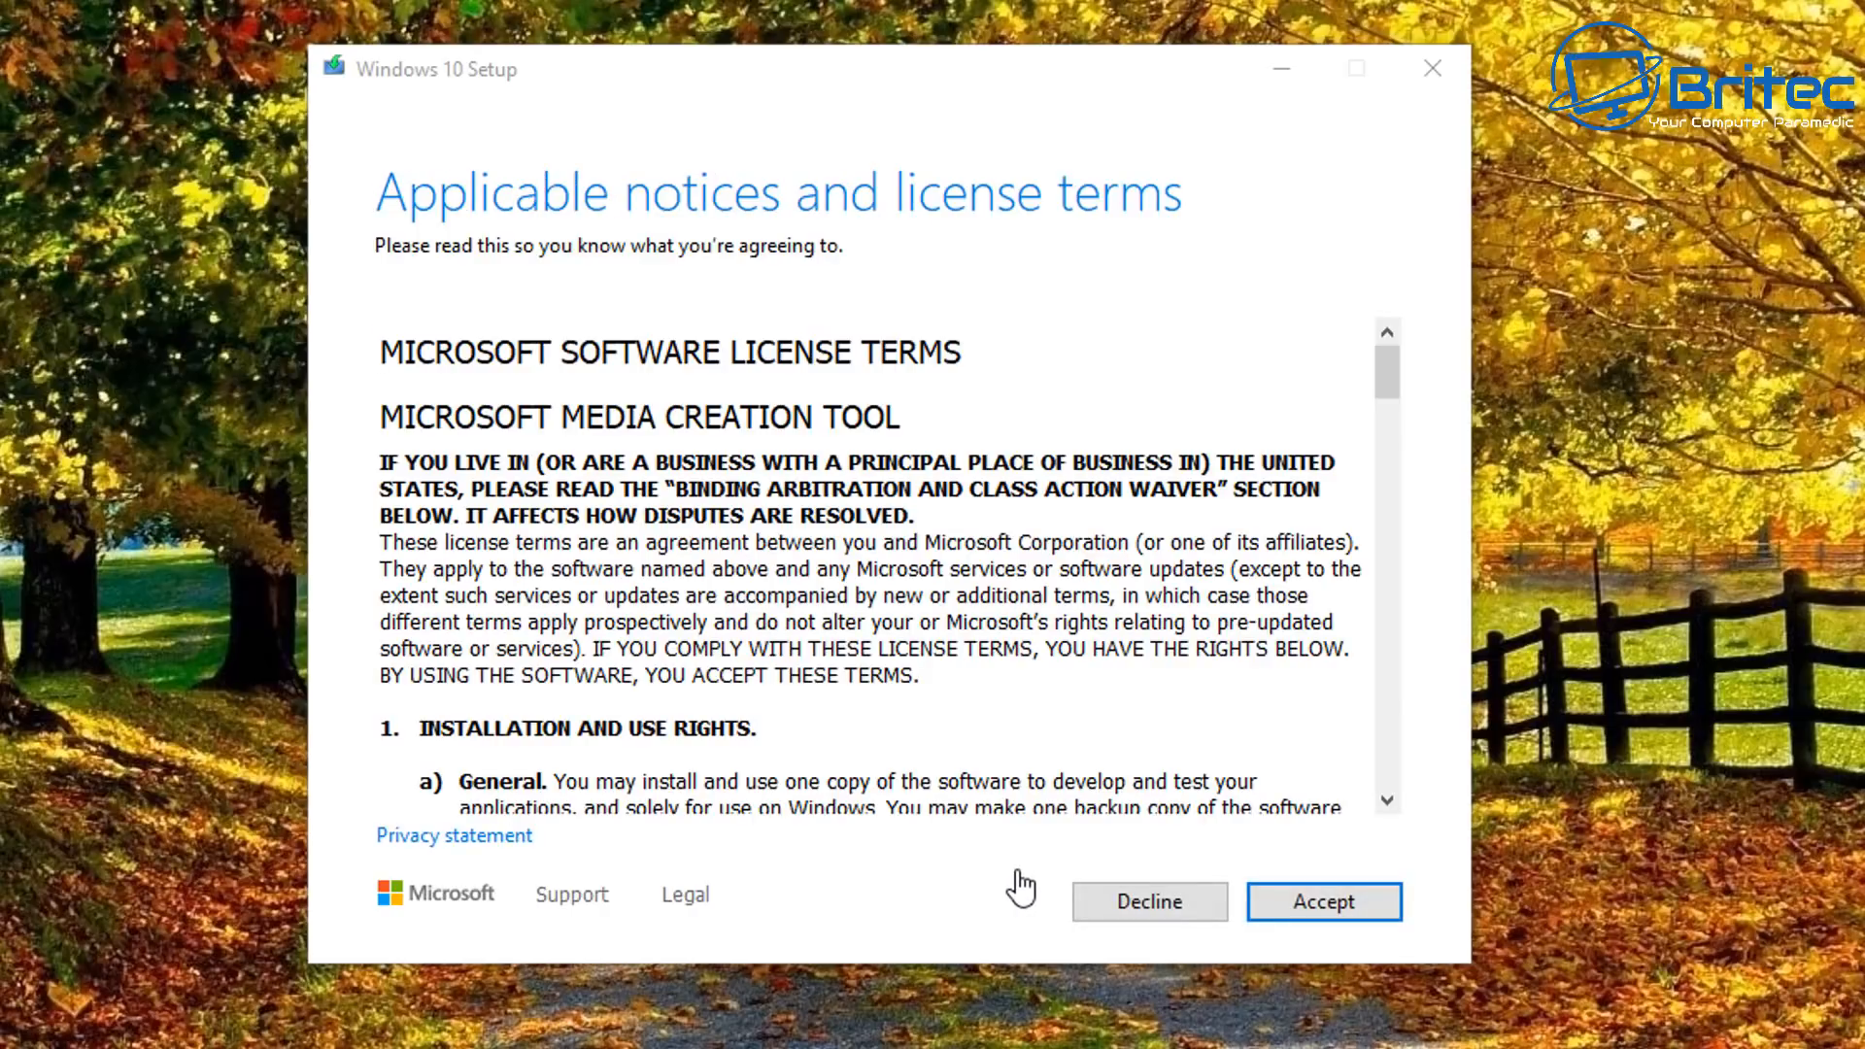
# Accept the media creation tool's license terms and choose to create installation media for another PC.
pyautogui.click(1338, 913)
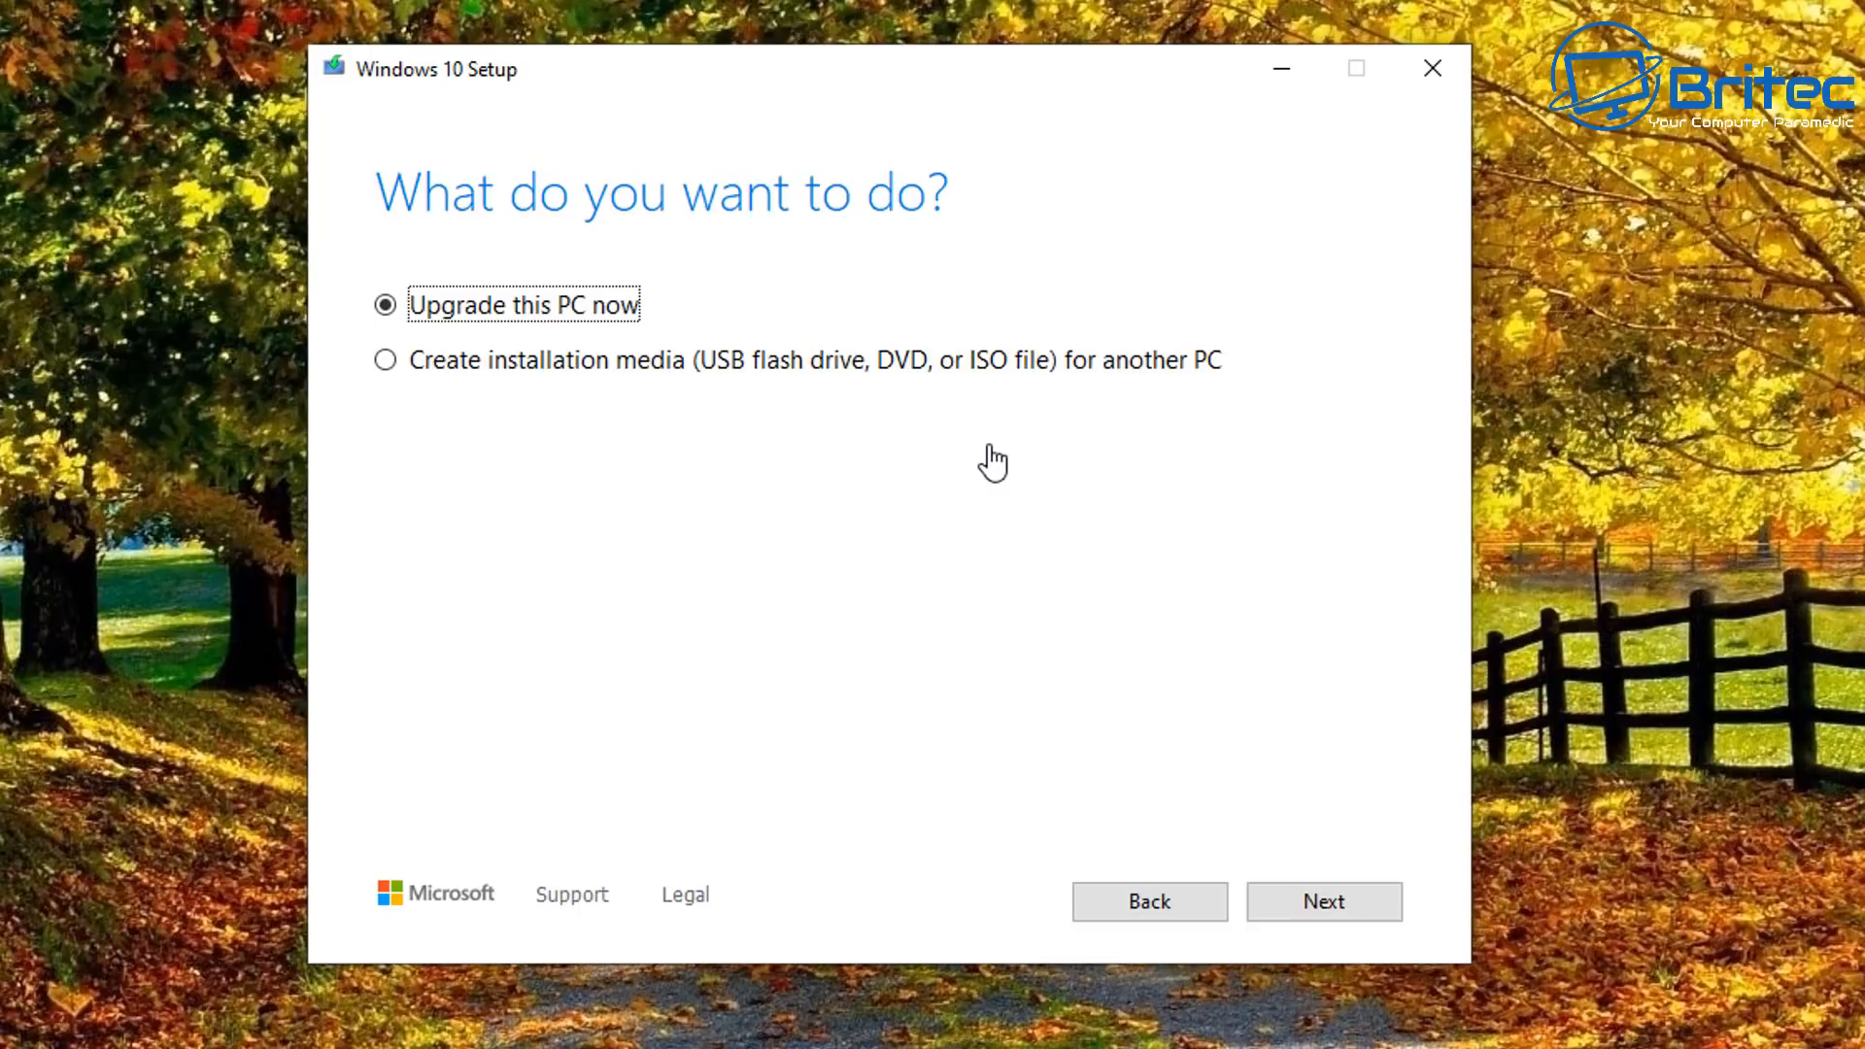
pyautogui.click(387, 360)
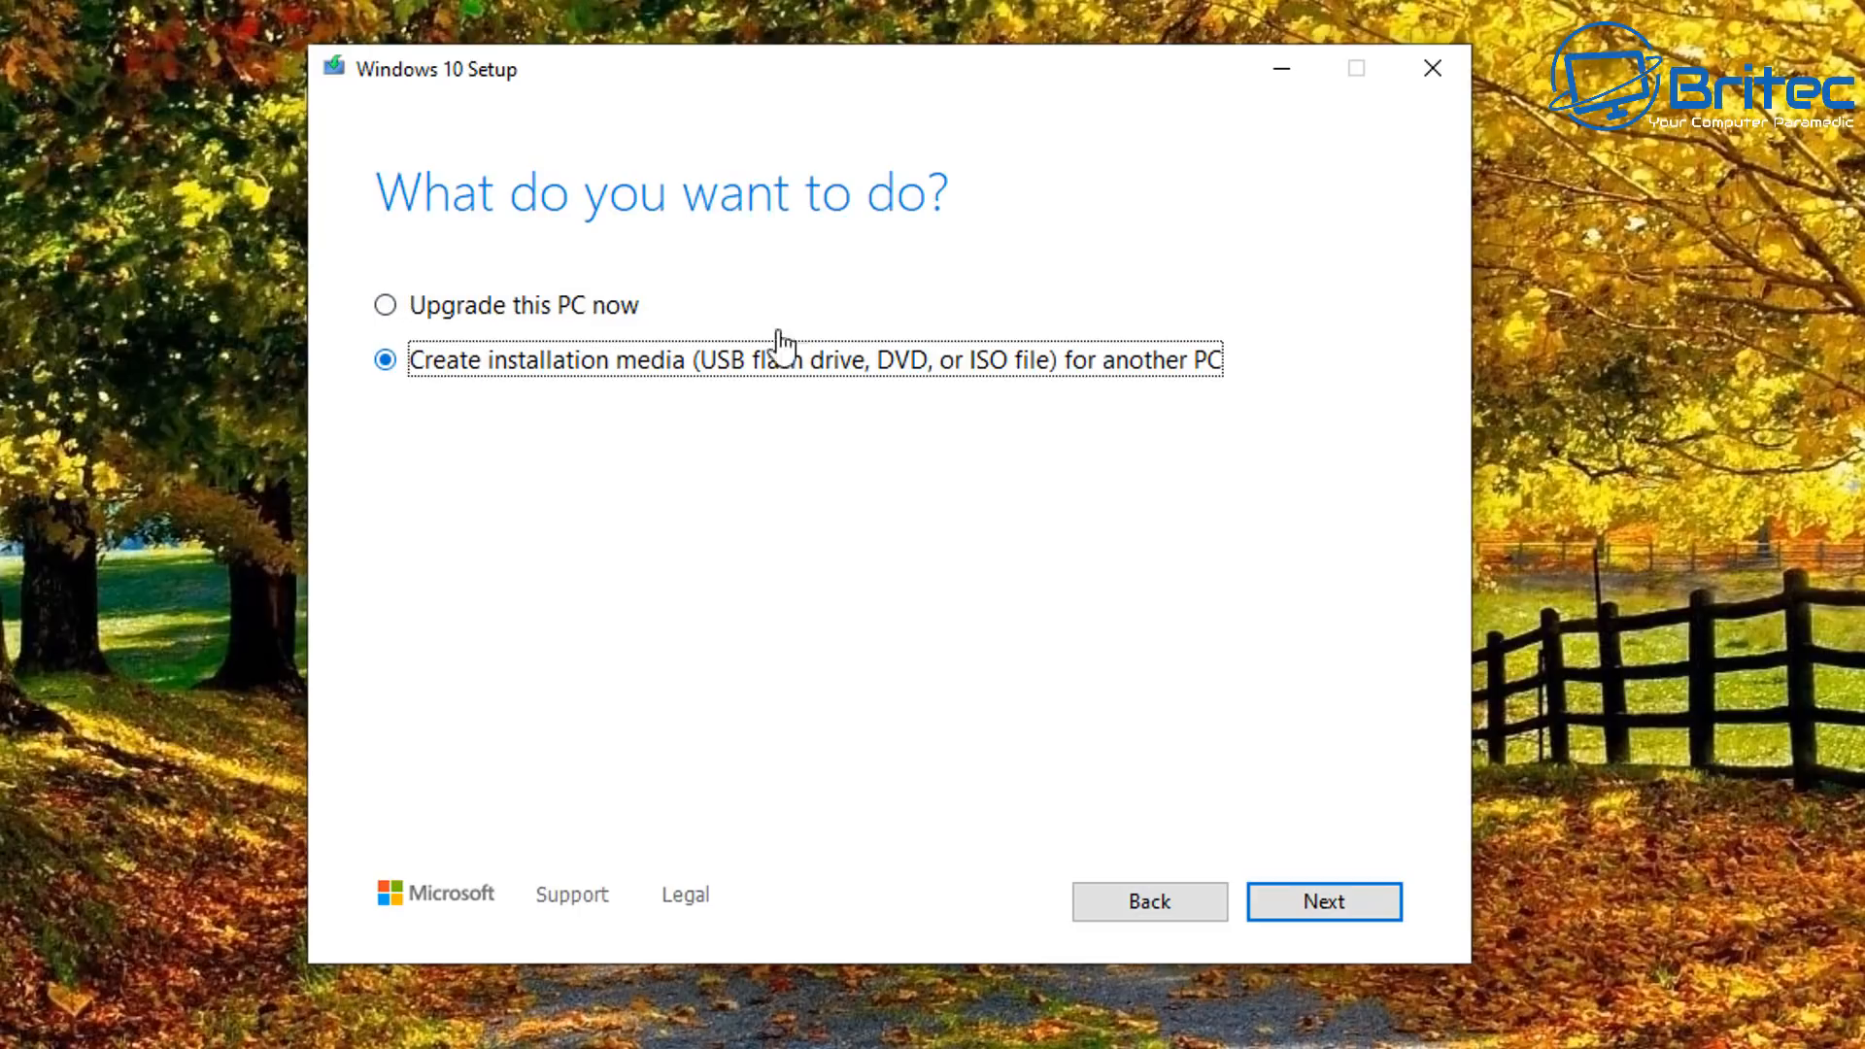
pyautogui.click(1336, 928)
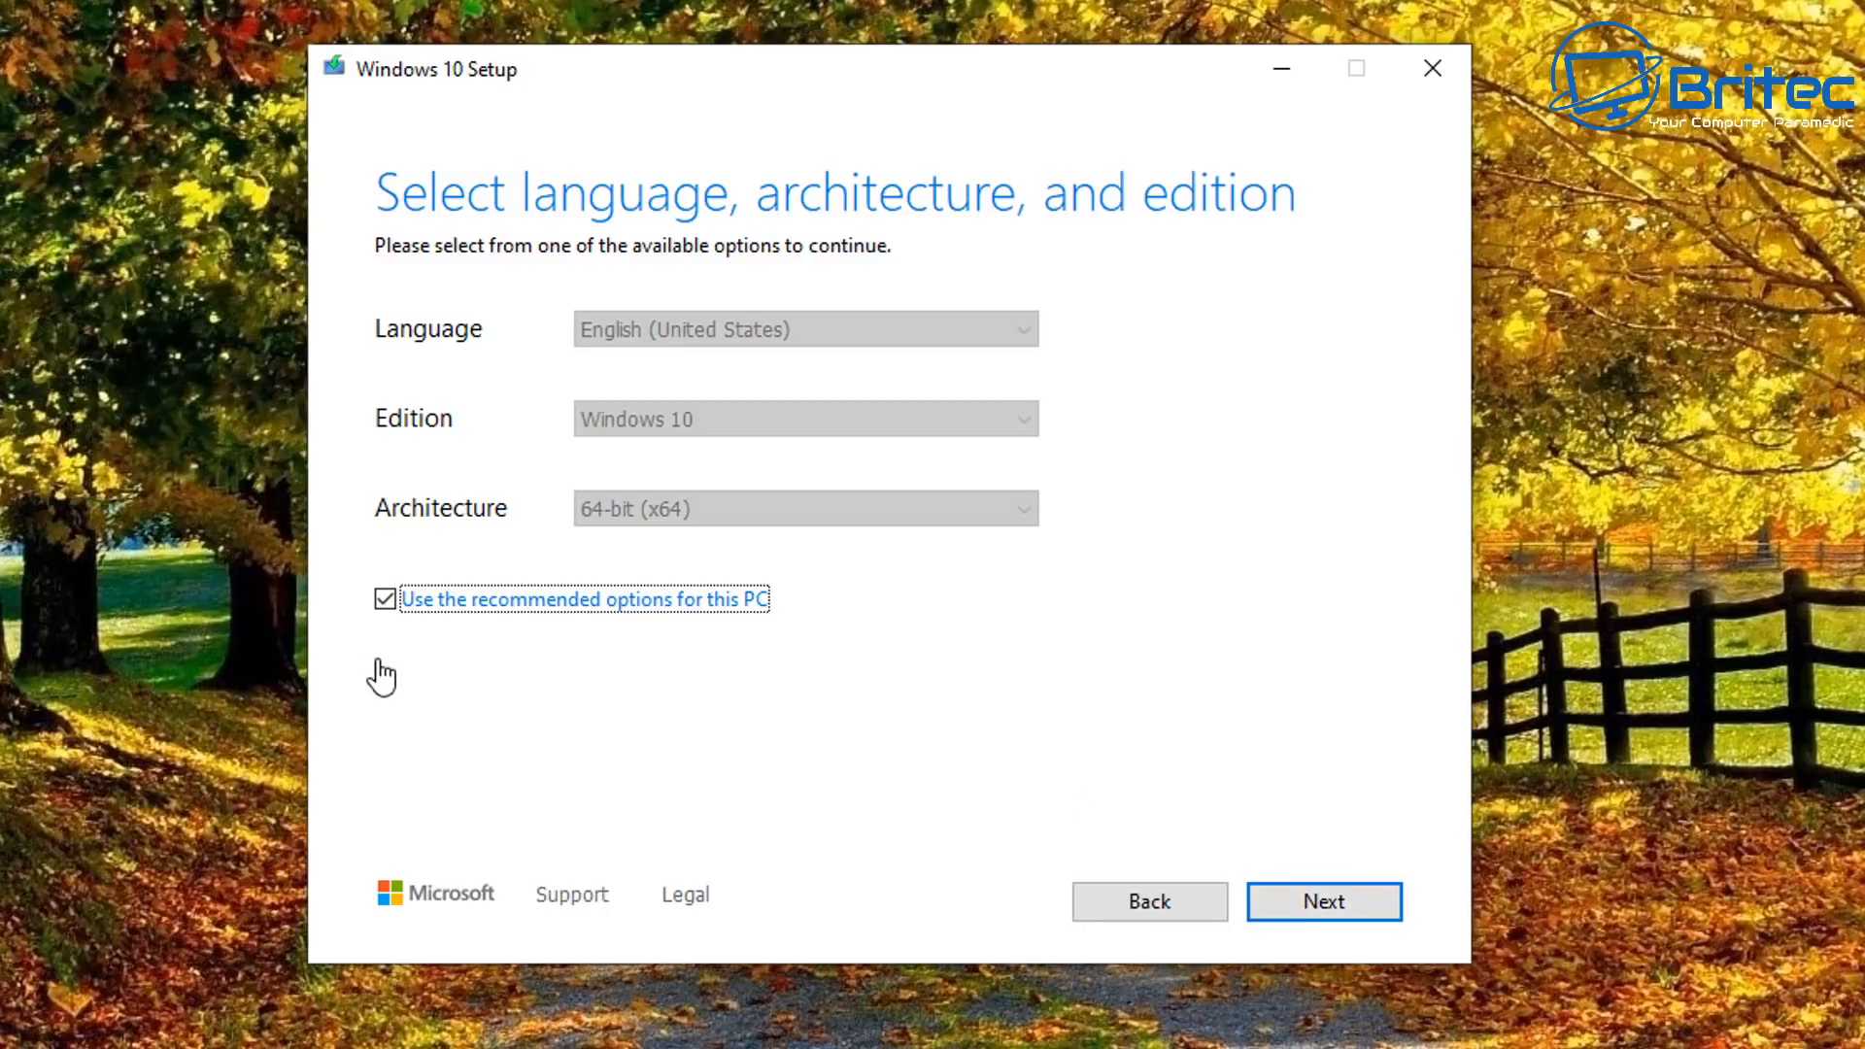
# Turn off the recommended options for this PC, set the language to English (United Kingdom), and continue to the media choice.
pyautogui.click(398, 604)
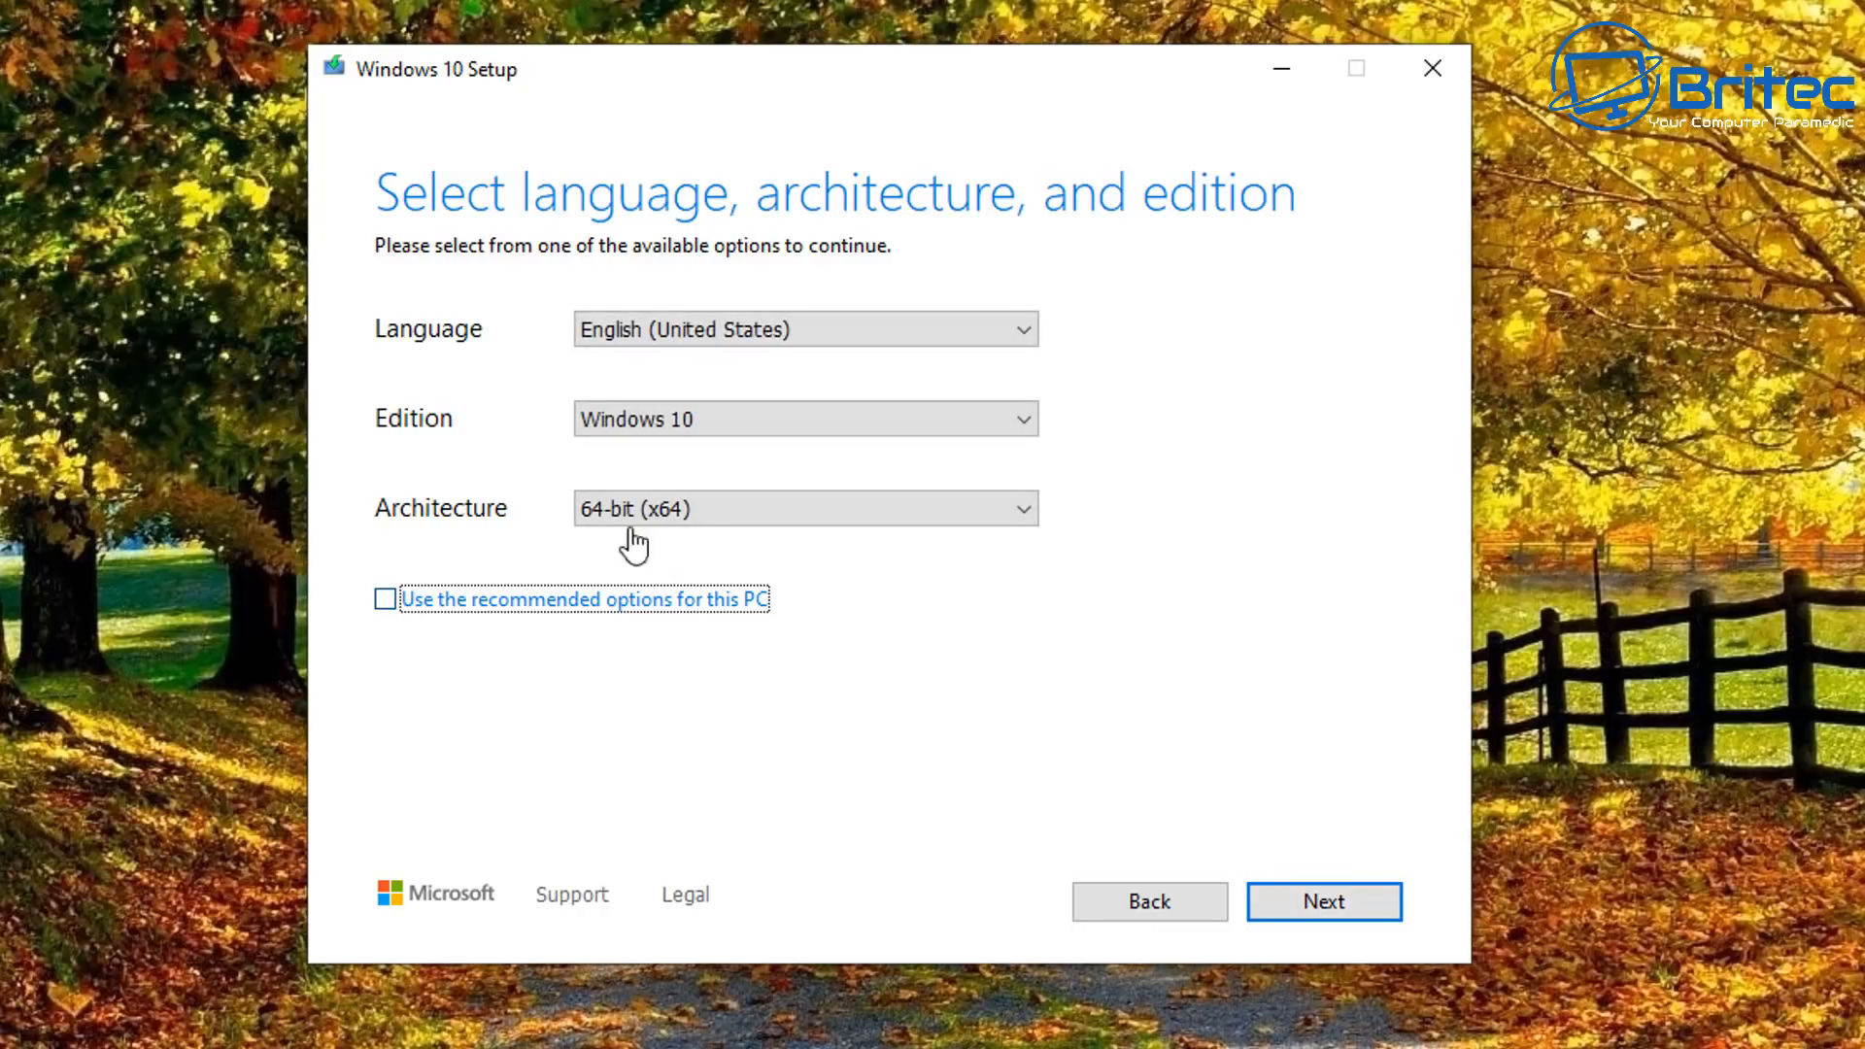
pyautogui.click(922, 332)
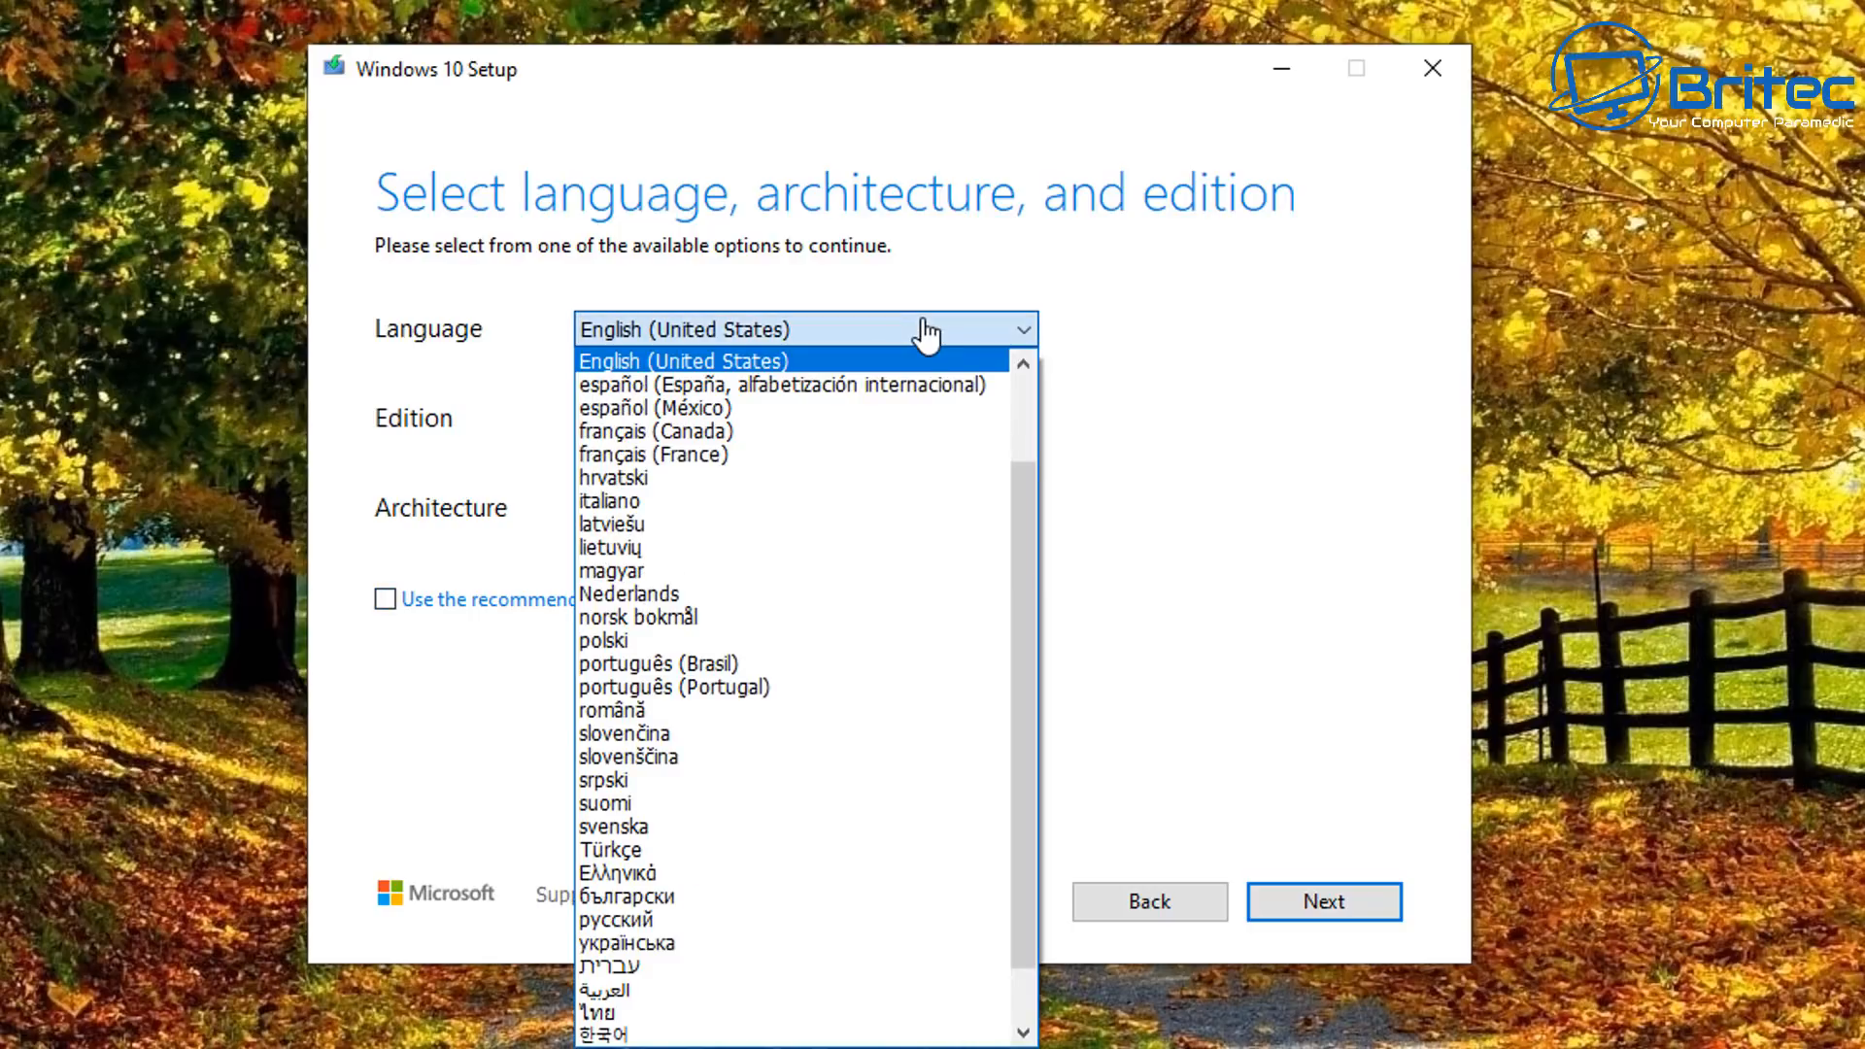
pyautogui.scroll(1, 1011, 377)
pyautogui.click(937, 363)
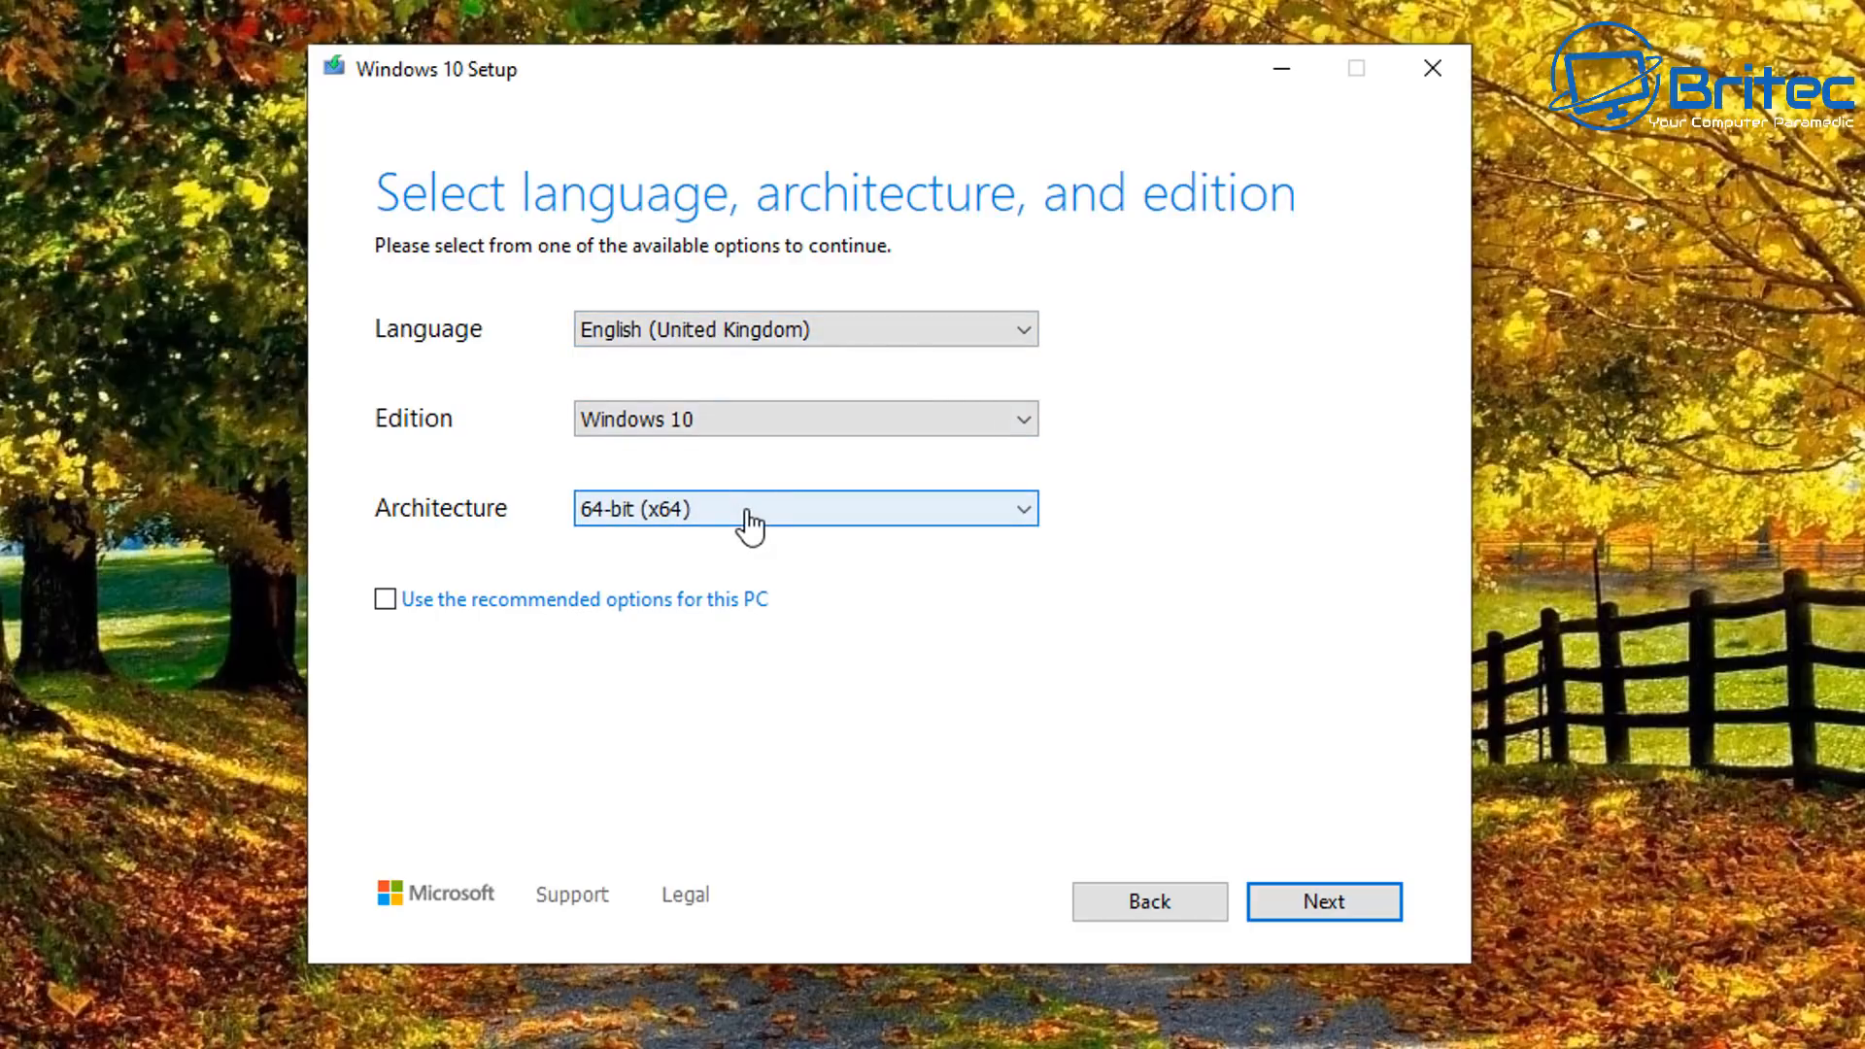
pyautogui.click(1345, 913)
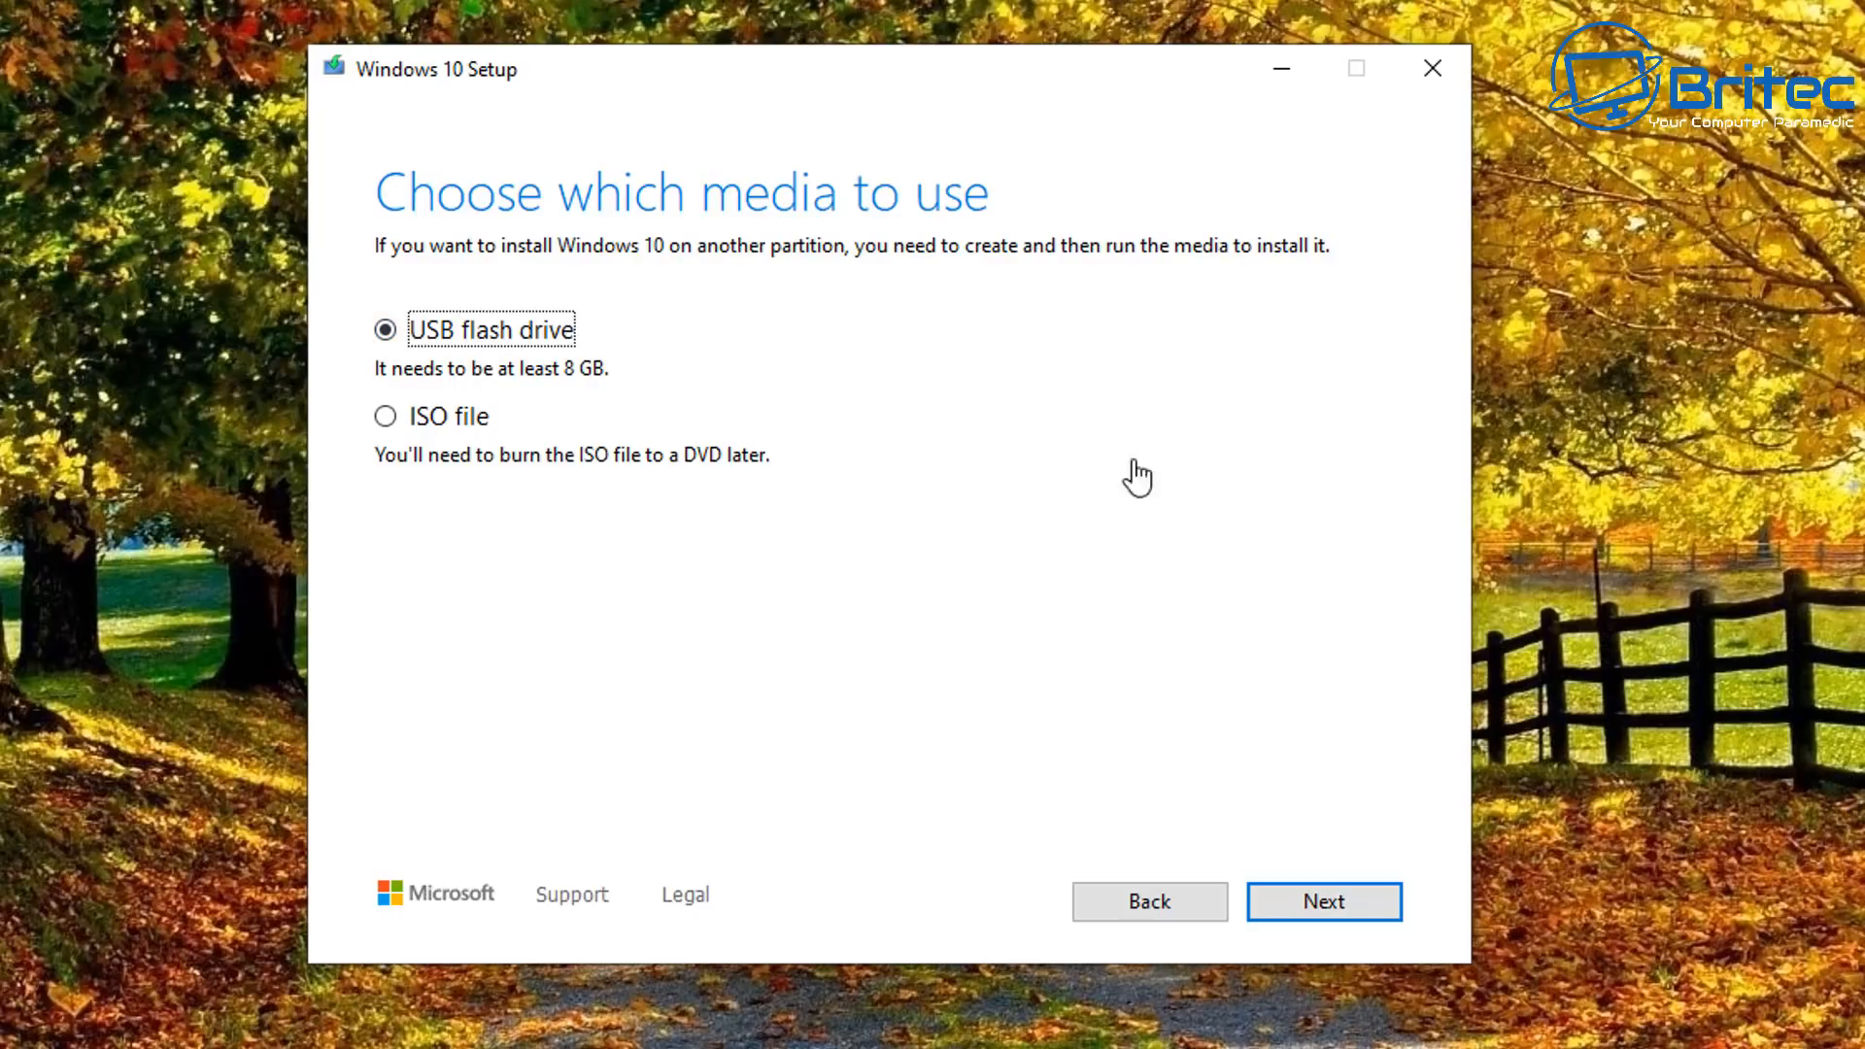
# Choose a USB flash drive as the installation media and continue with removable drive F: (BIOS).
pyautogui.click(1362, 908)
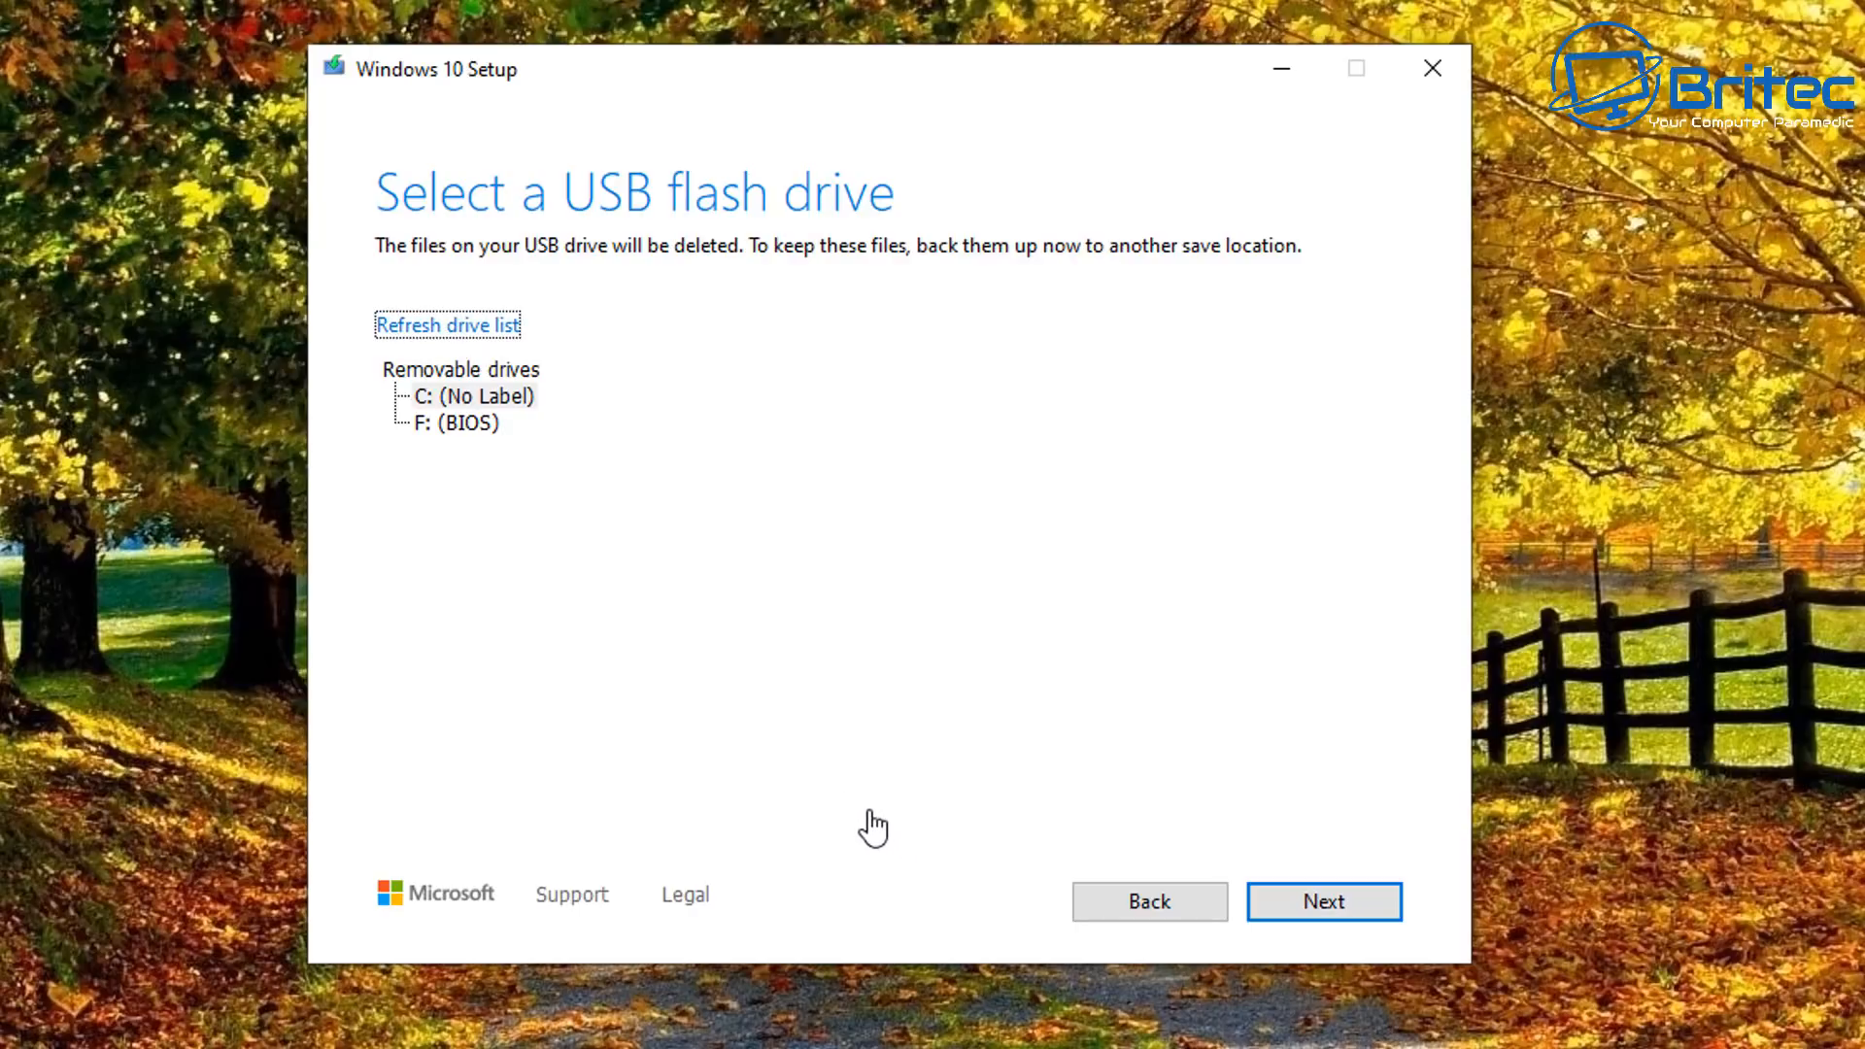
pyautogui.click(457, 435)
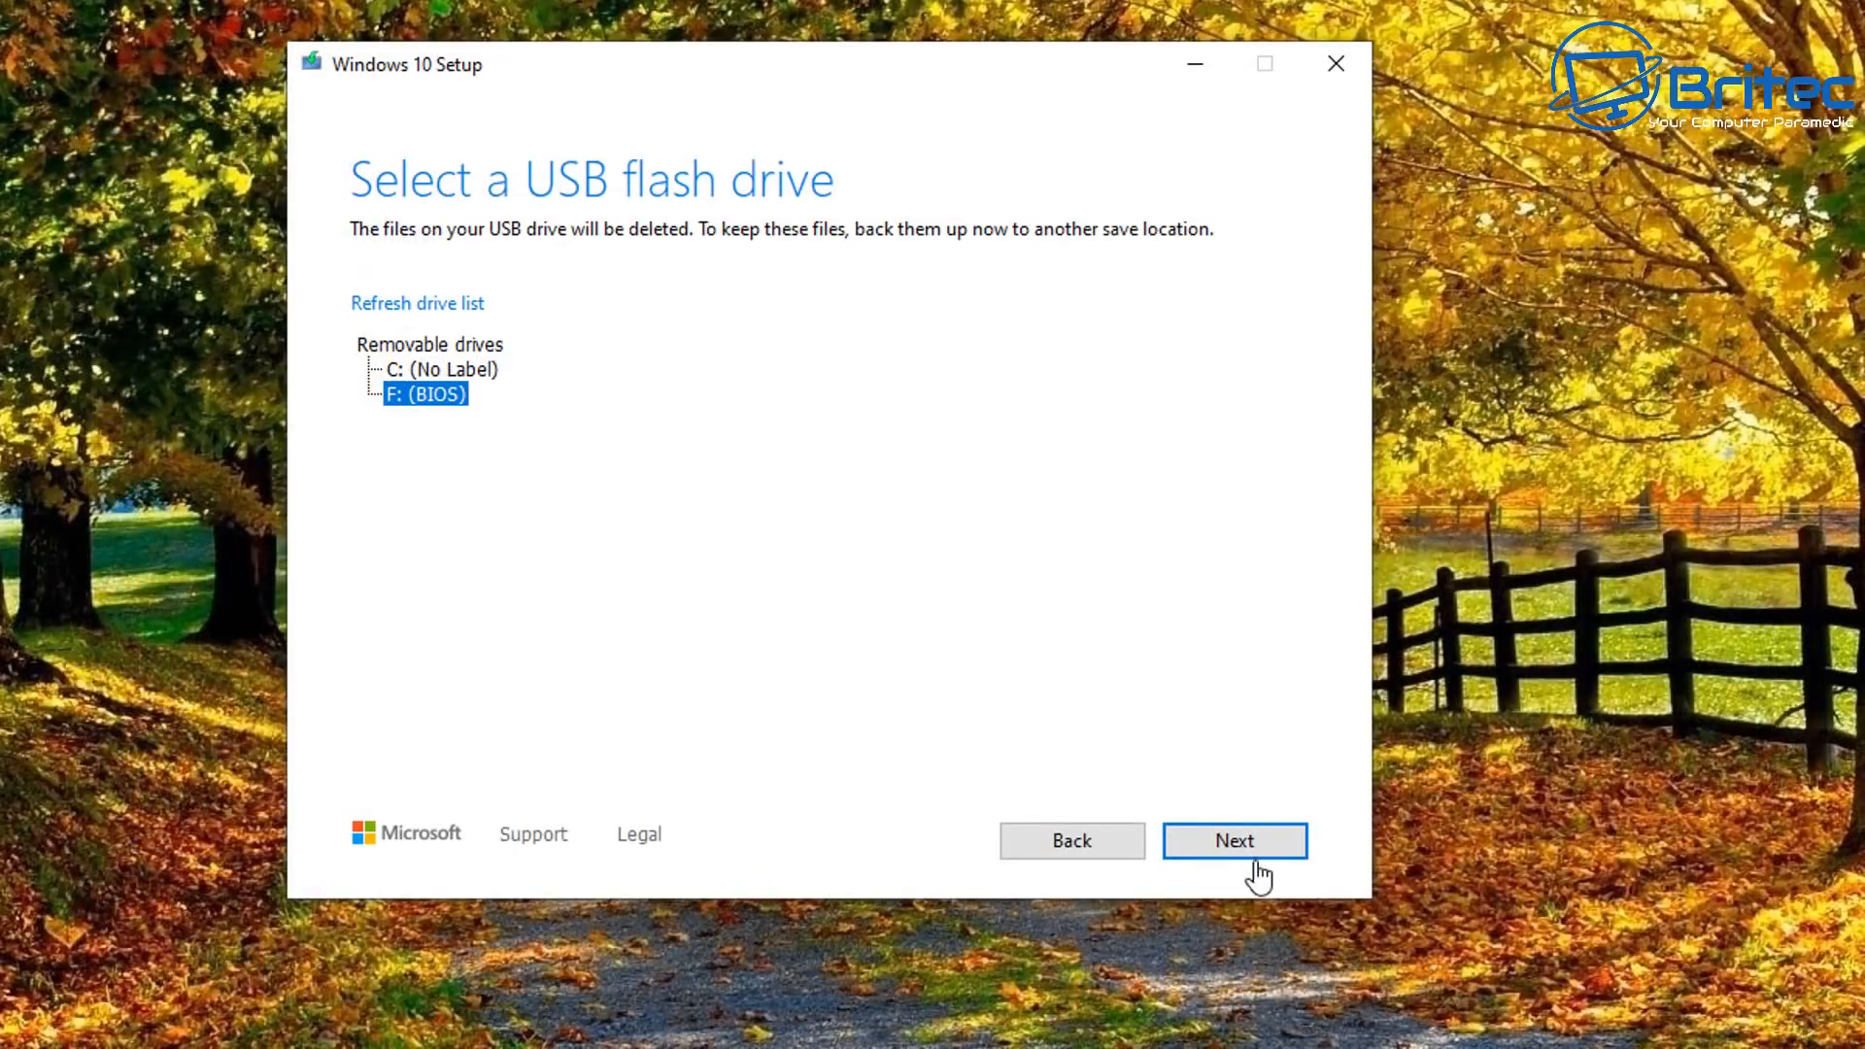
pyautogui.click(1248, 847)
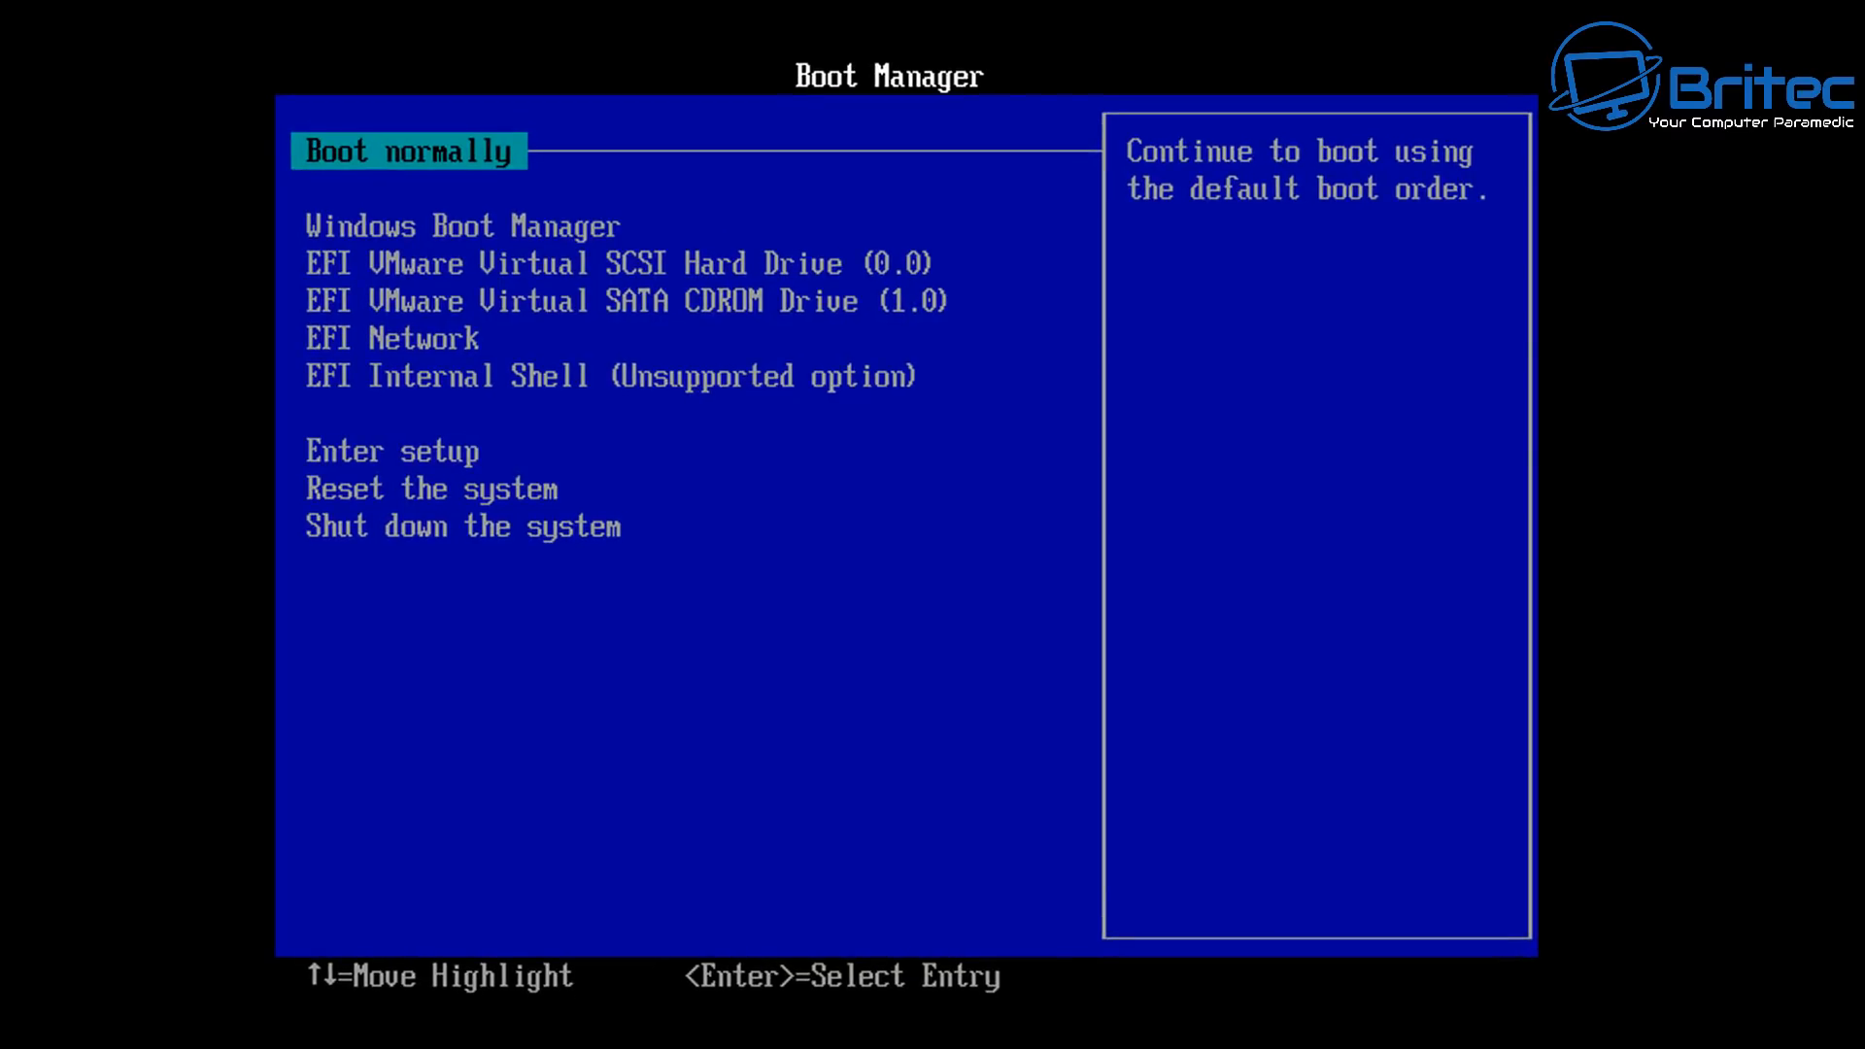
# Boot the PC from the EFI VMware Virtual SATA CDROM Drive (1.0) and confirm booting from the disc.
pyautogui.press('Down')
pyautogui.press('Down')
pyautogui.press('Down')
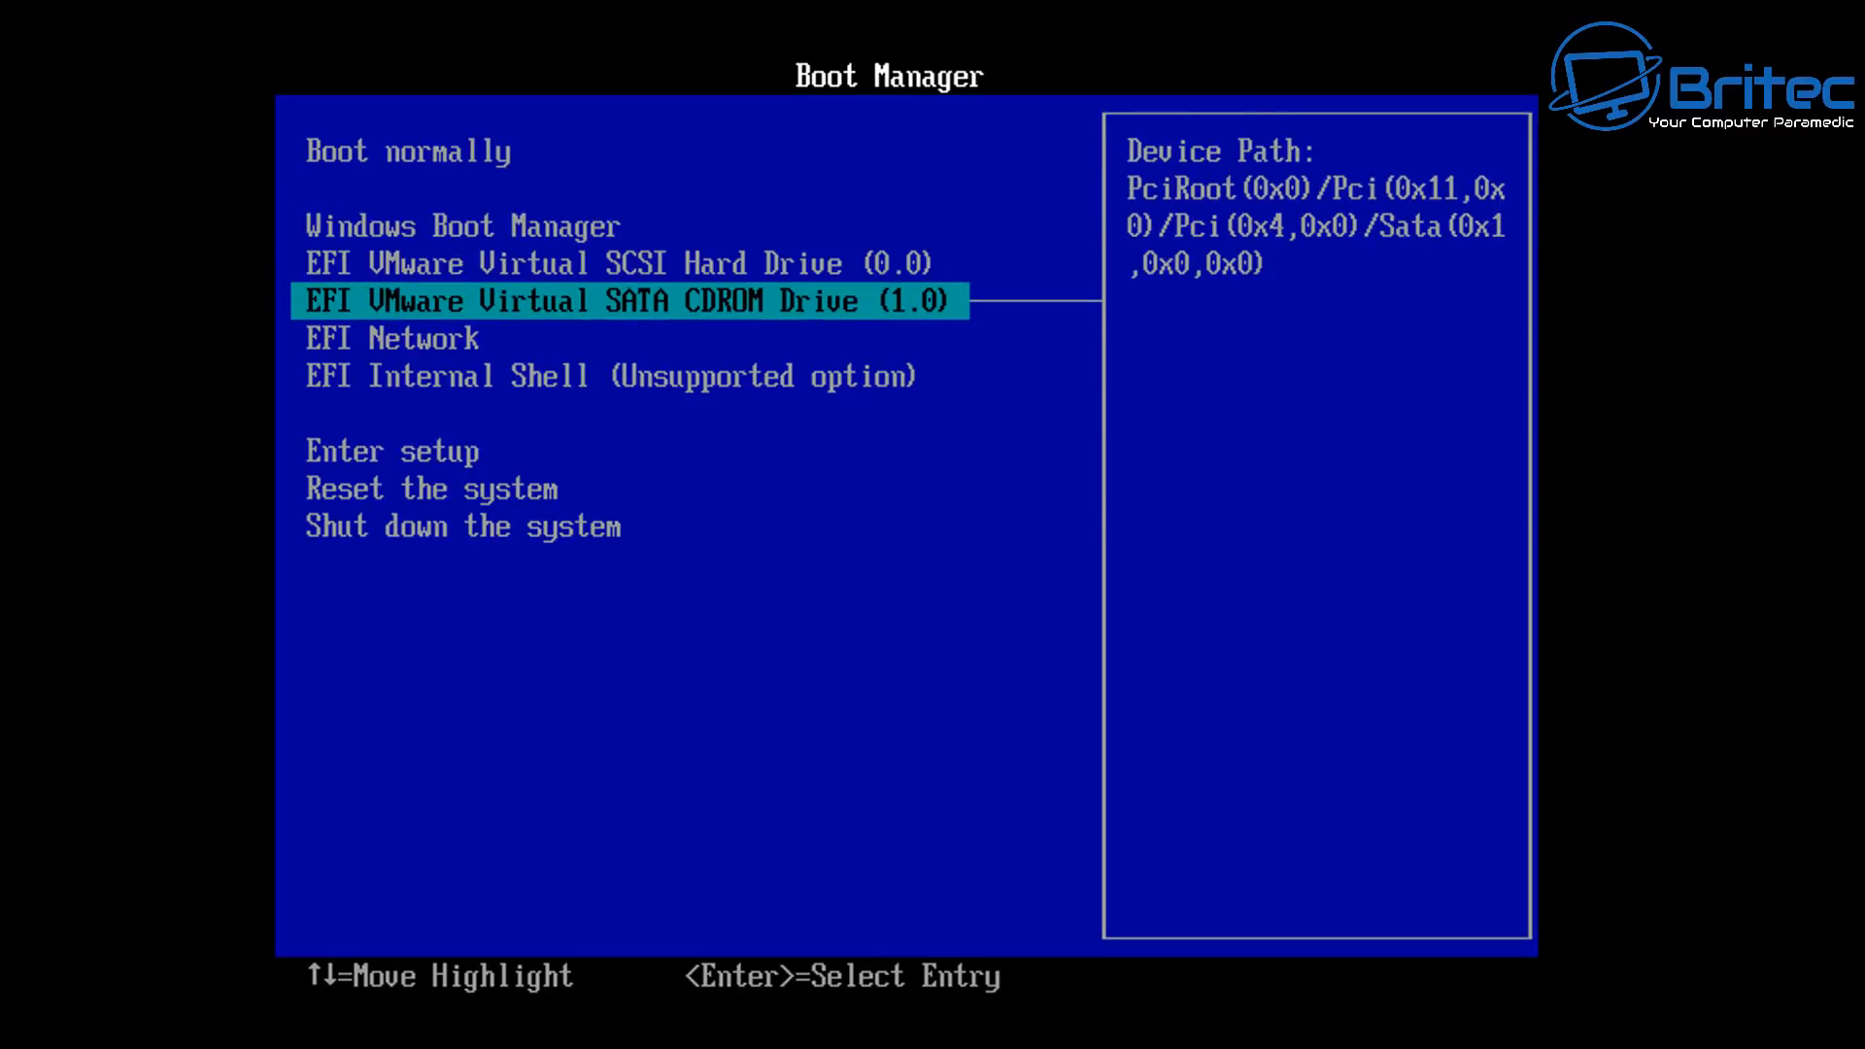
pyautogui.press('Return')
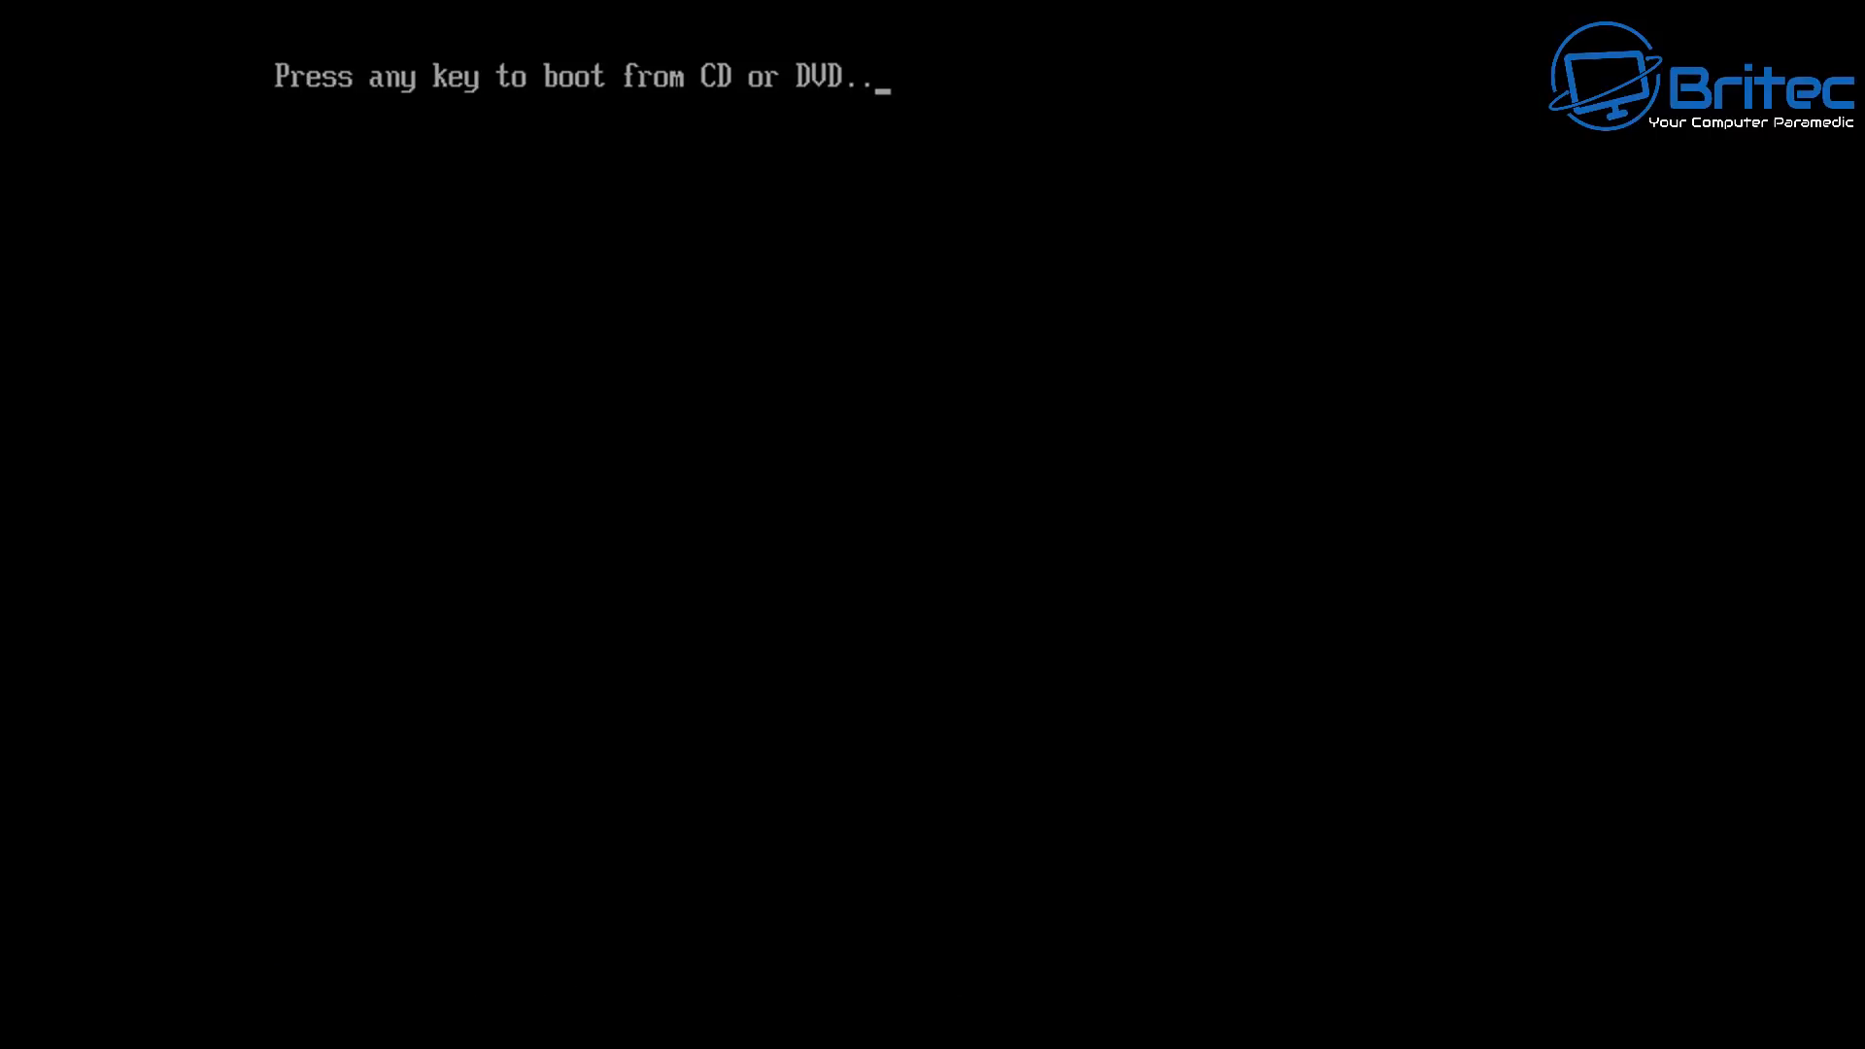
pyautogui.press('Return')
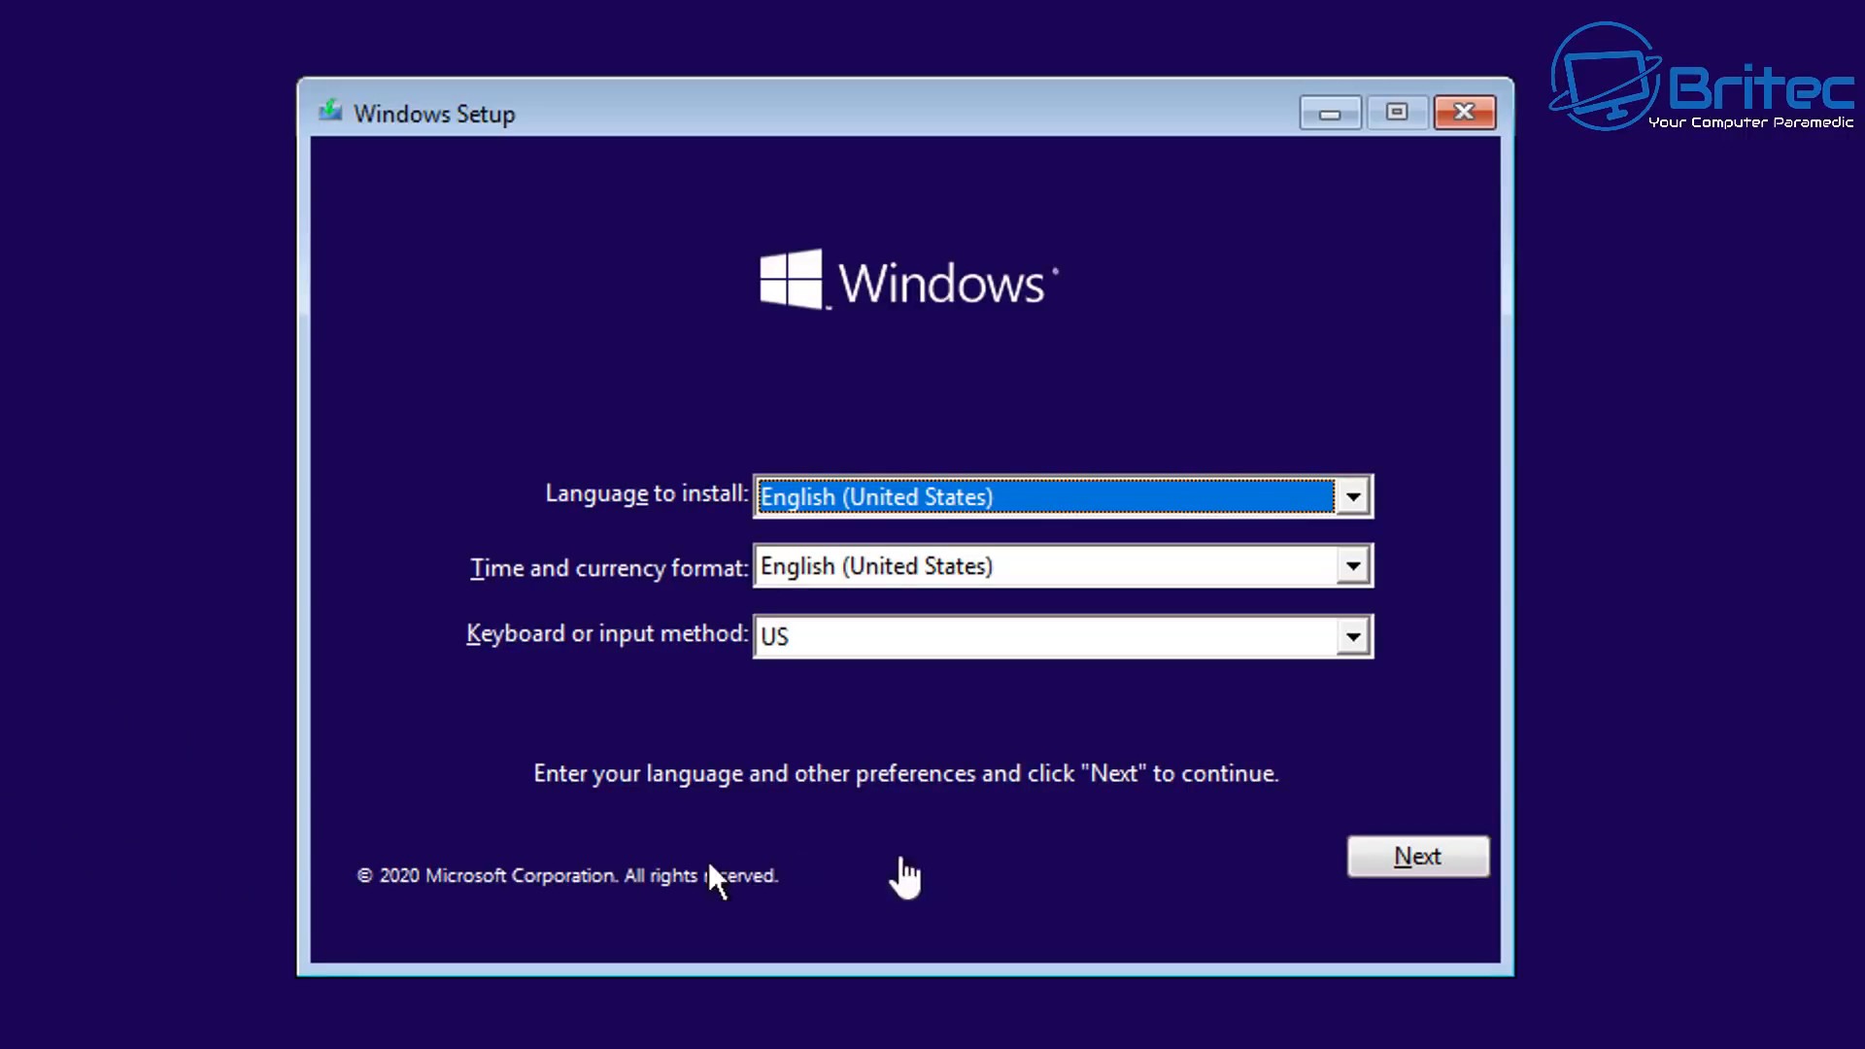
# Keep the default language and keyboard in Windows Setup, choose to repair the computer, and open the troubleshooting options.
pyautogui.click(1426, 864)
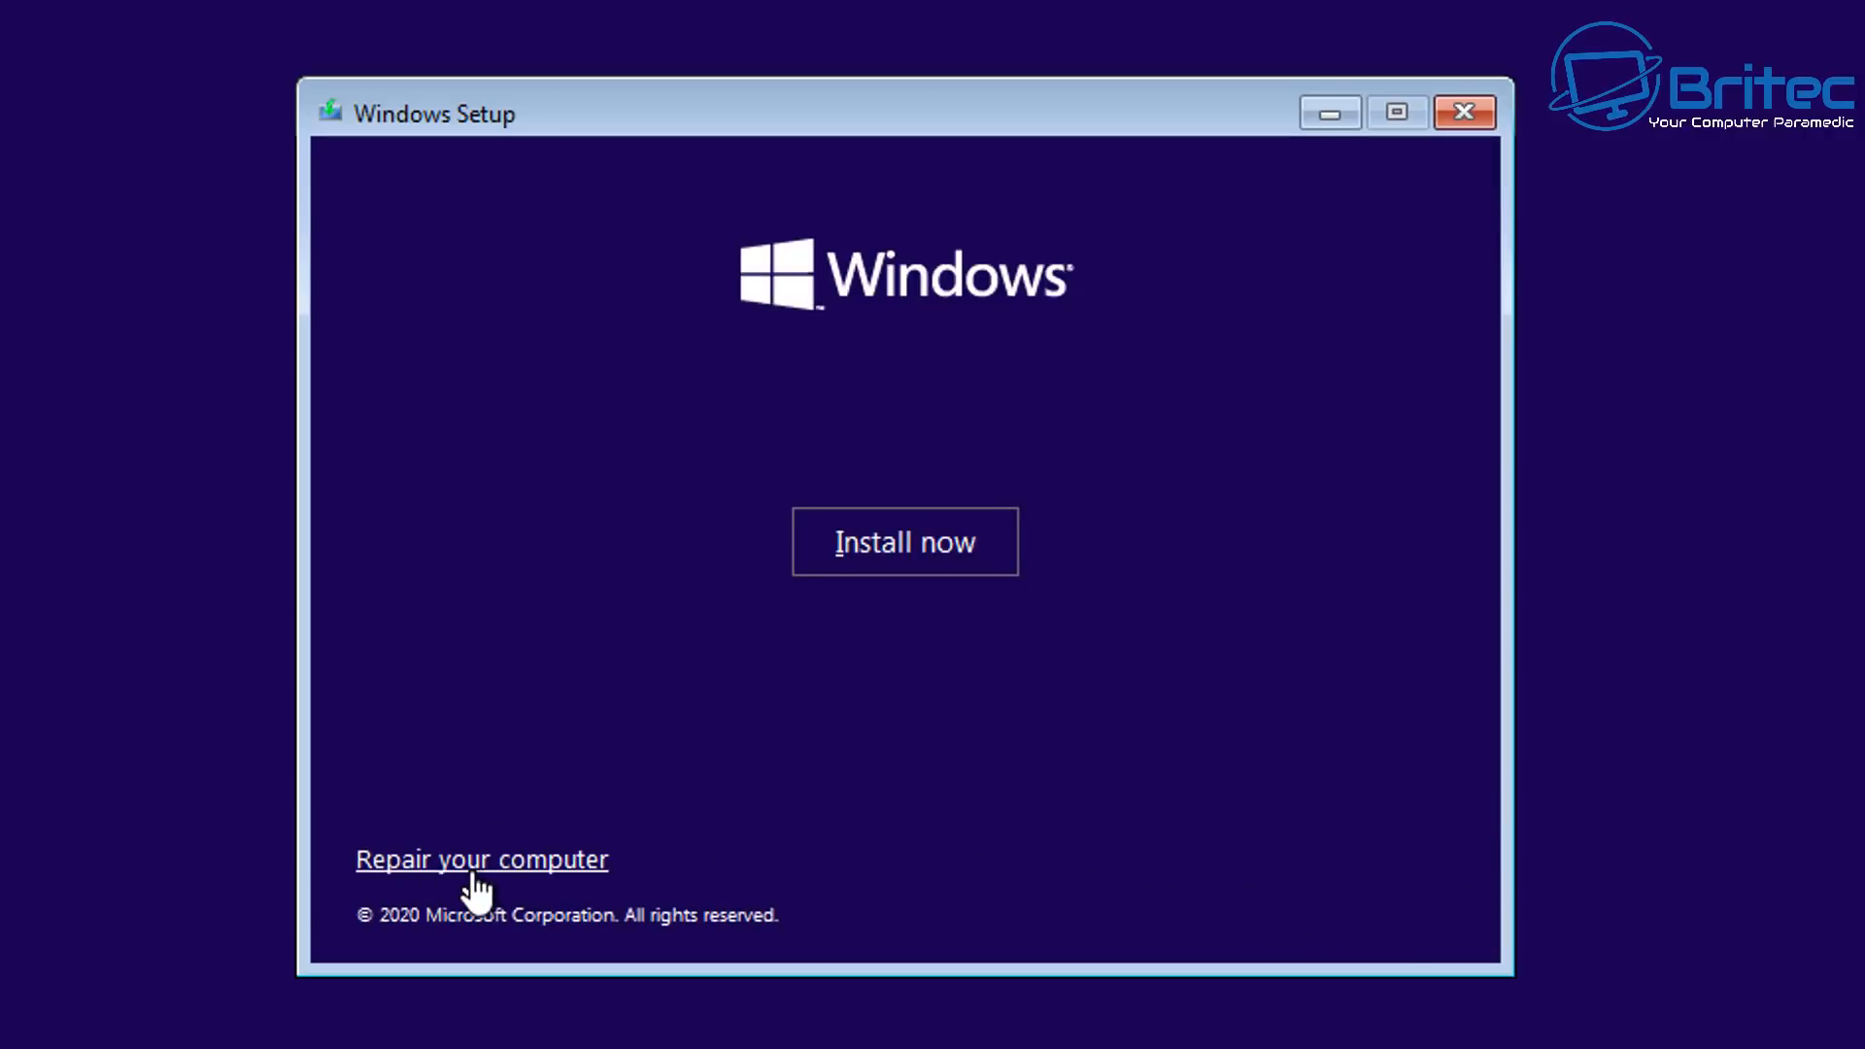
pyautogui.click(473, 872)
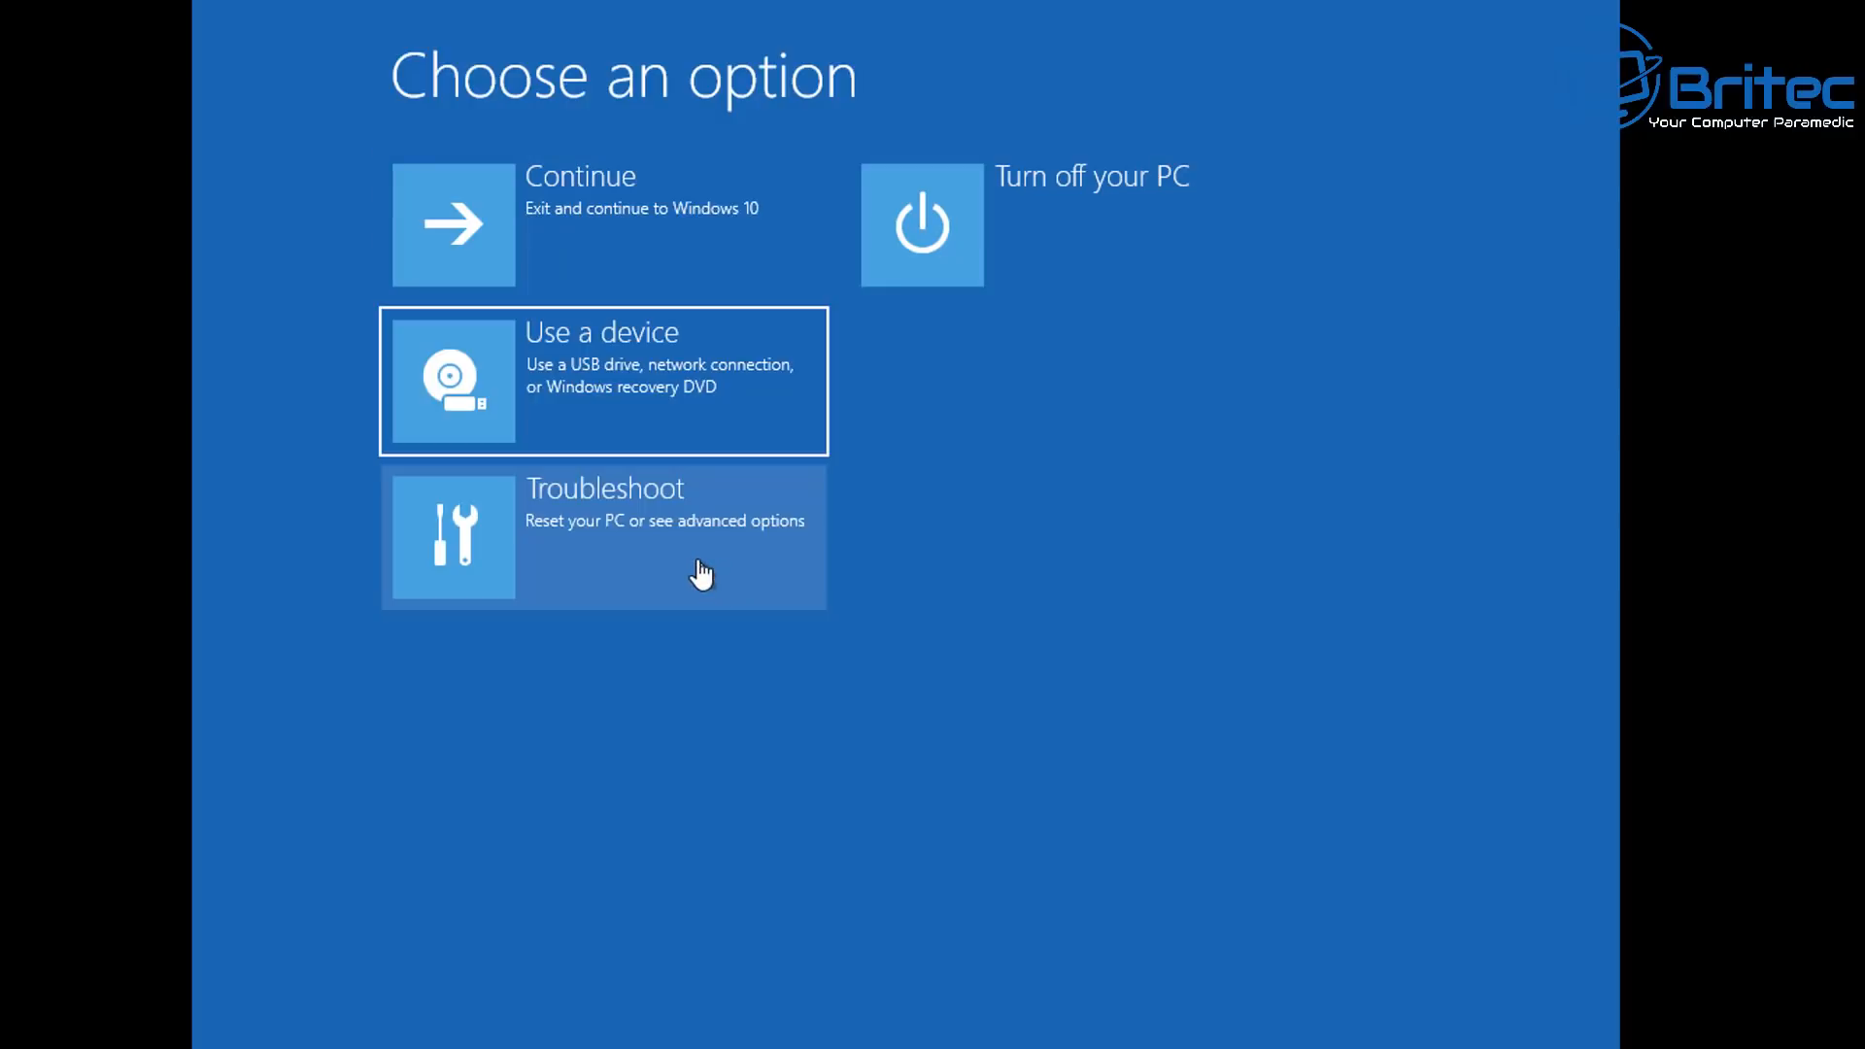
pyautogui.click(702, 575)
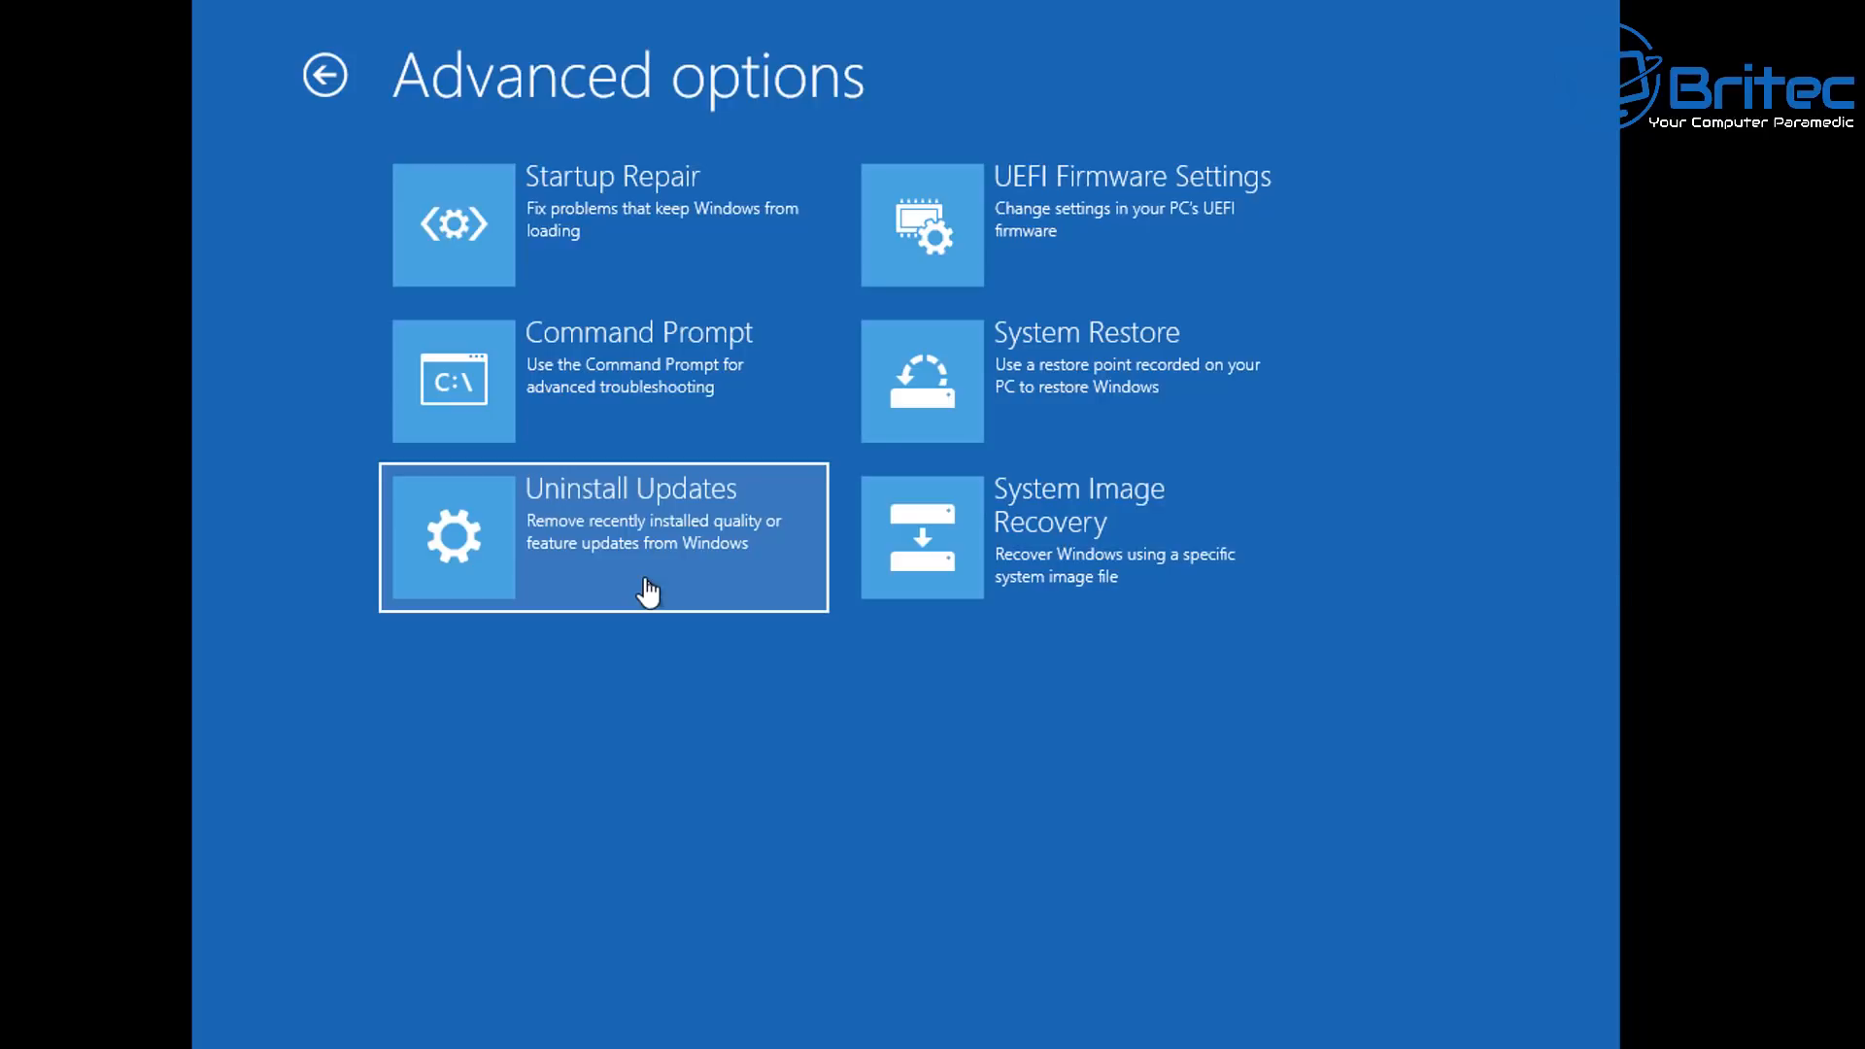
# Try to run System Restore on the Windows 10 installation, cancel it, and reopen the troubleshooting options.
pyautogui.press('Right')
pyautogui.press('Up')
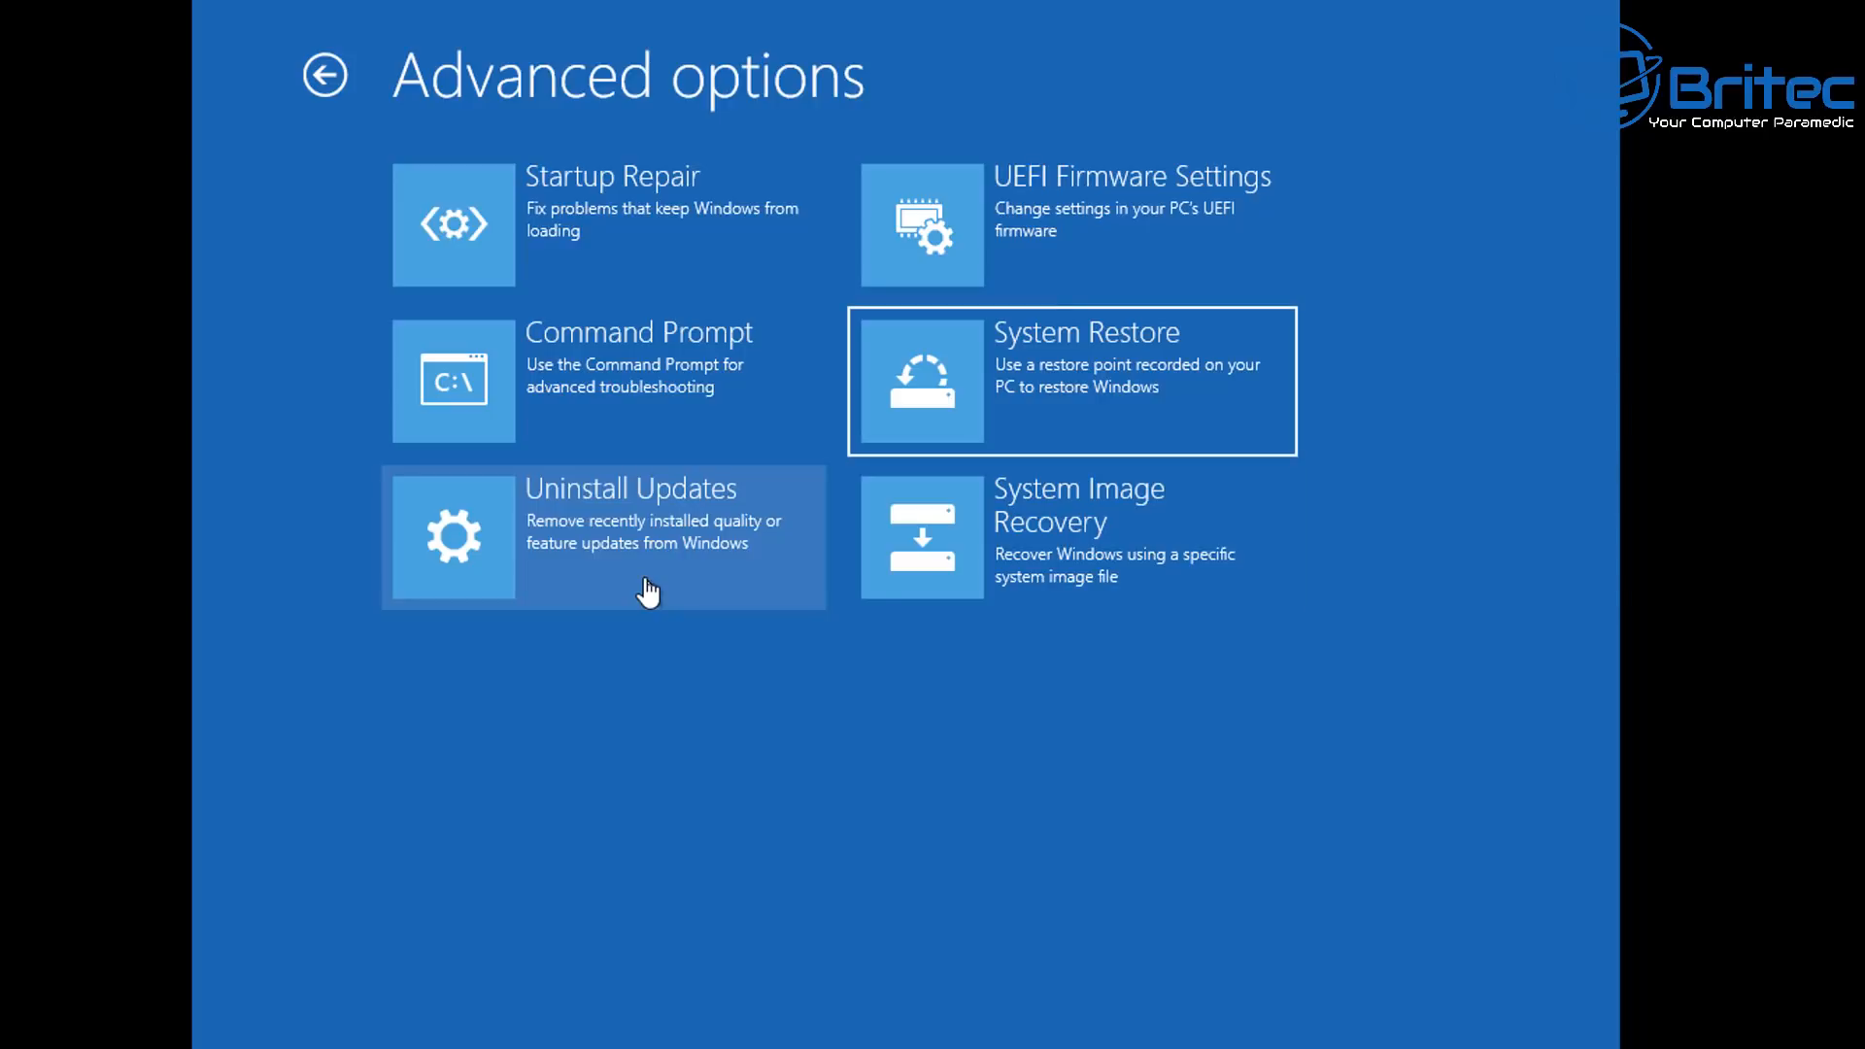
pyautogui.click(1015, 423)
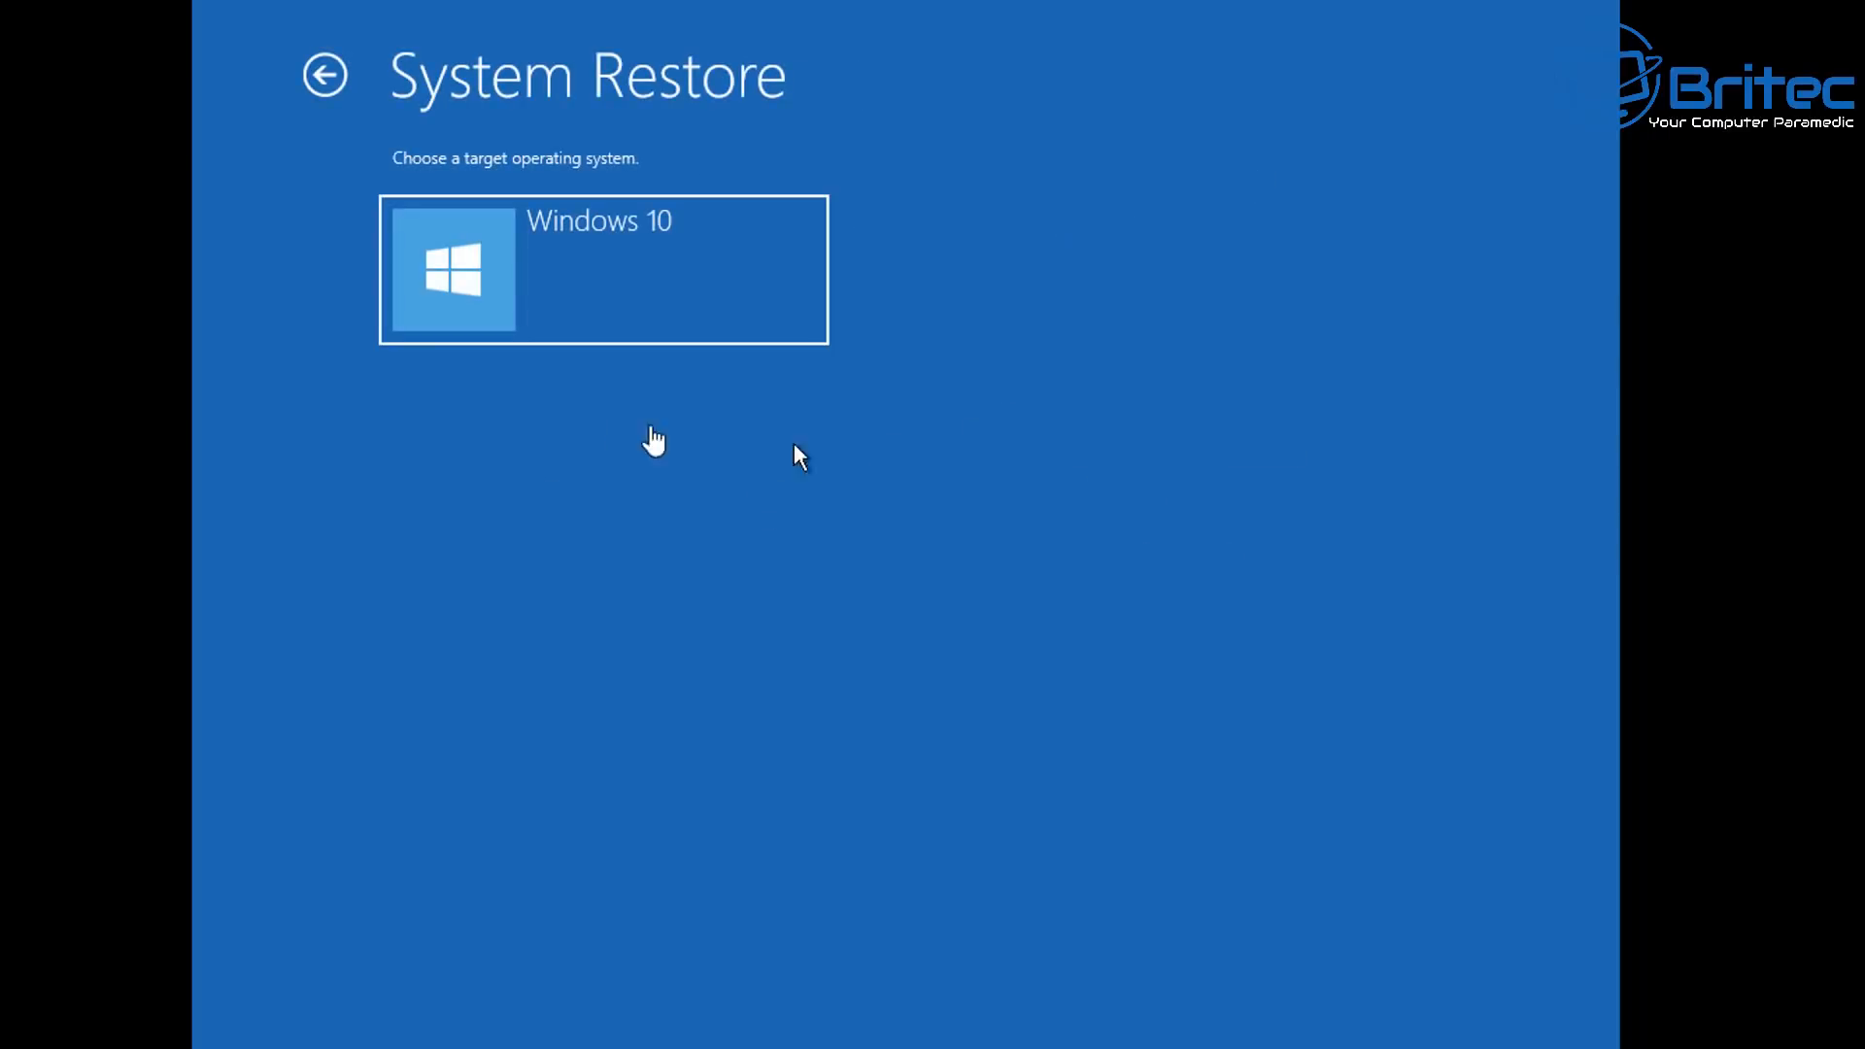
pyautogui.click(574, 307)
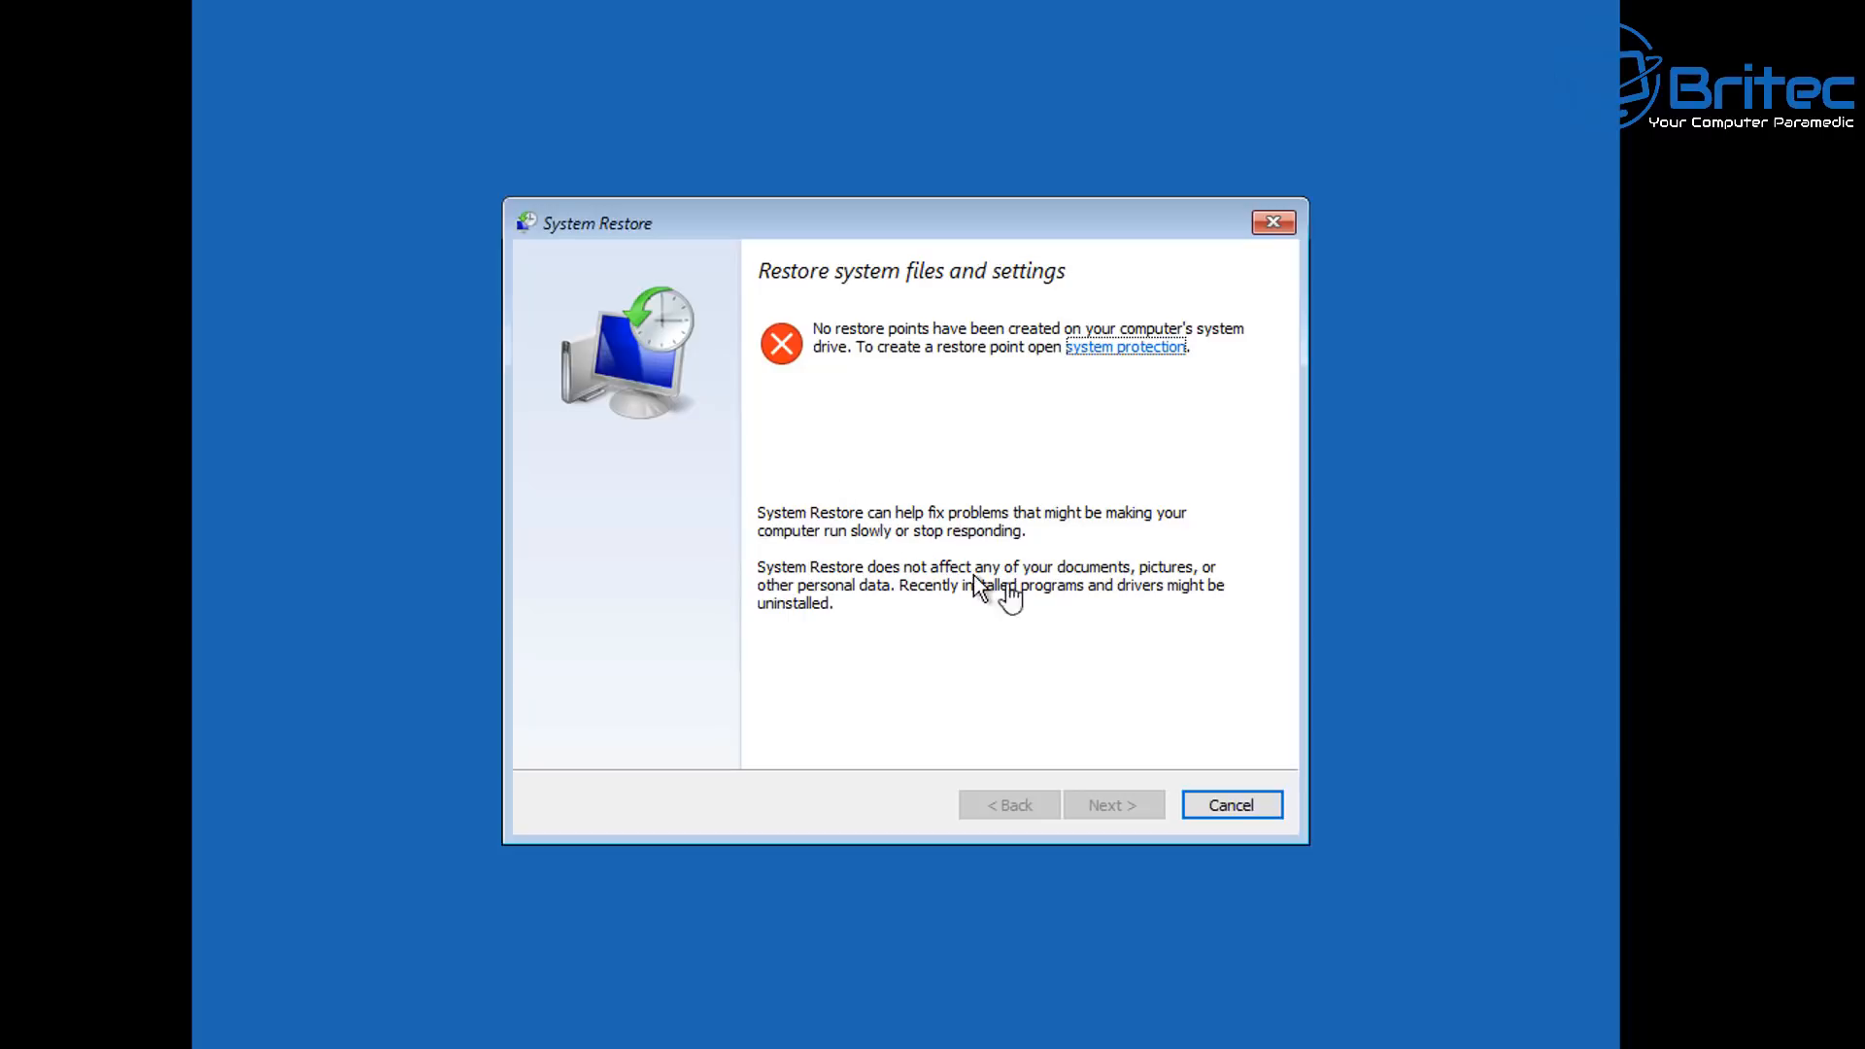
pyautogui.click(1248, 809)
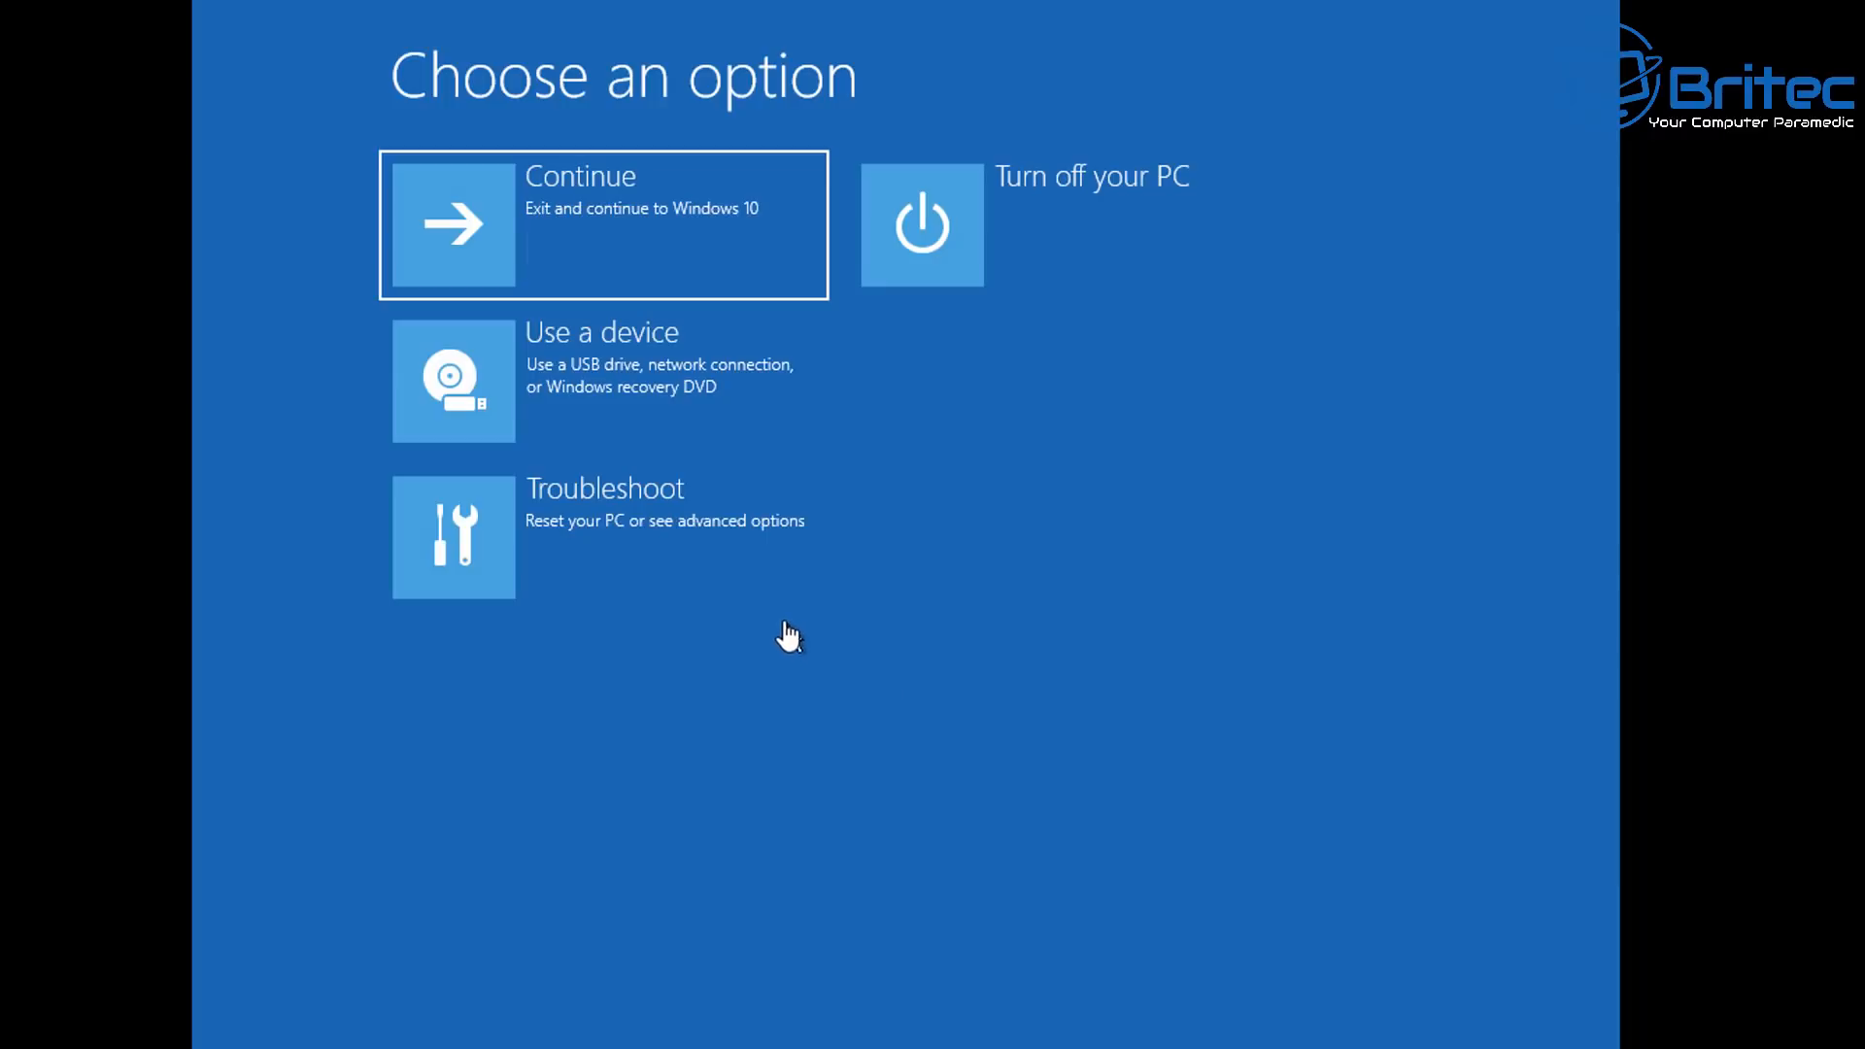
pyautogui.click(706, 604)
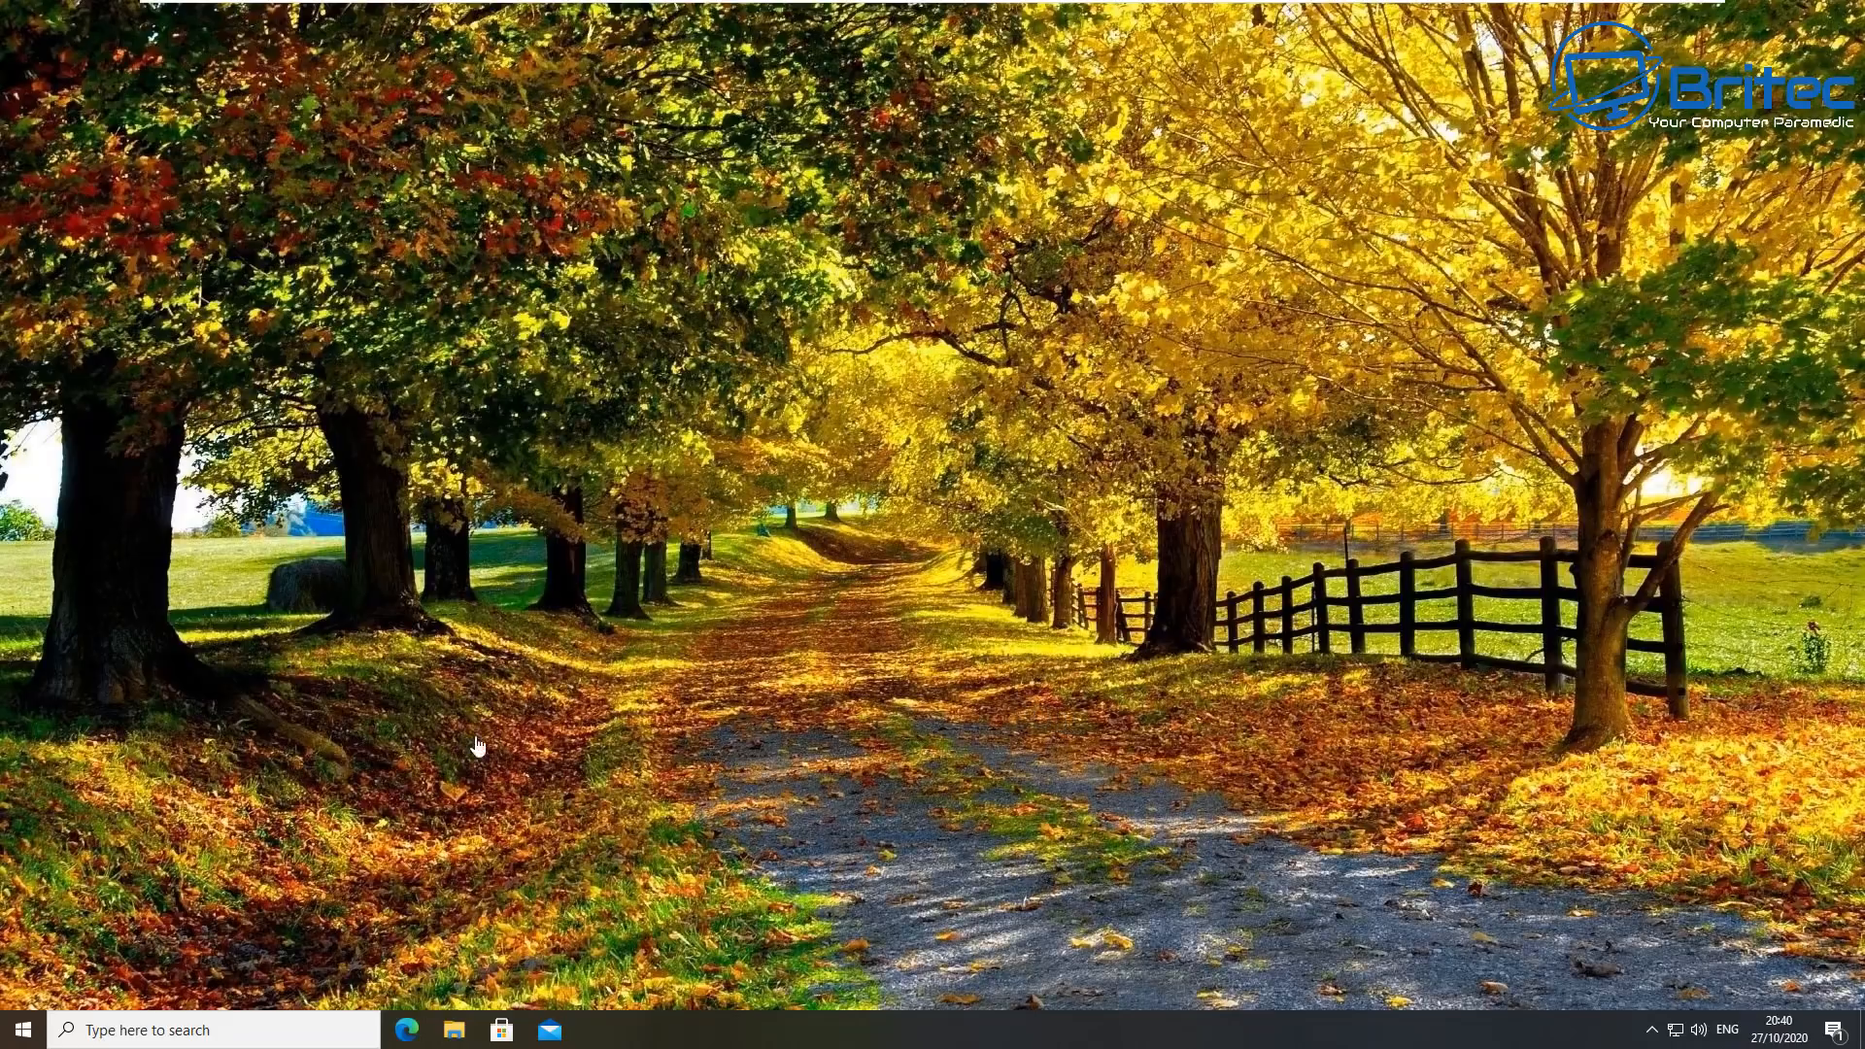
# Try to go back to the previous version of Windows 10 from the Update & Security recovery settings, and close Settings.
pyautogui.click(23, 1030)
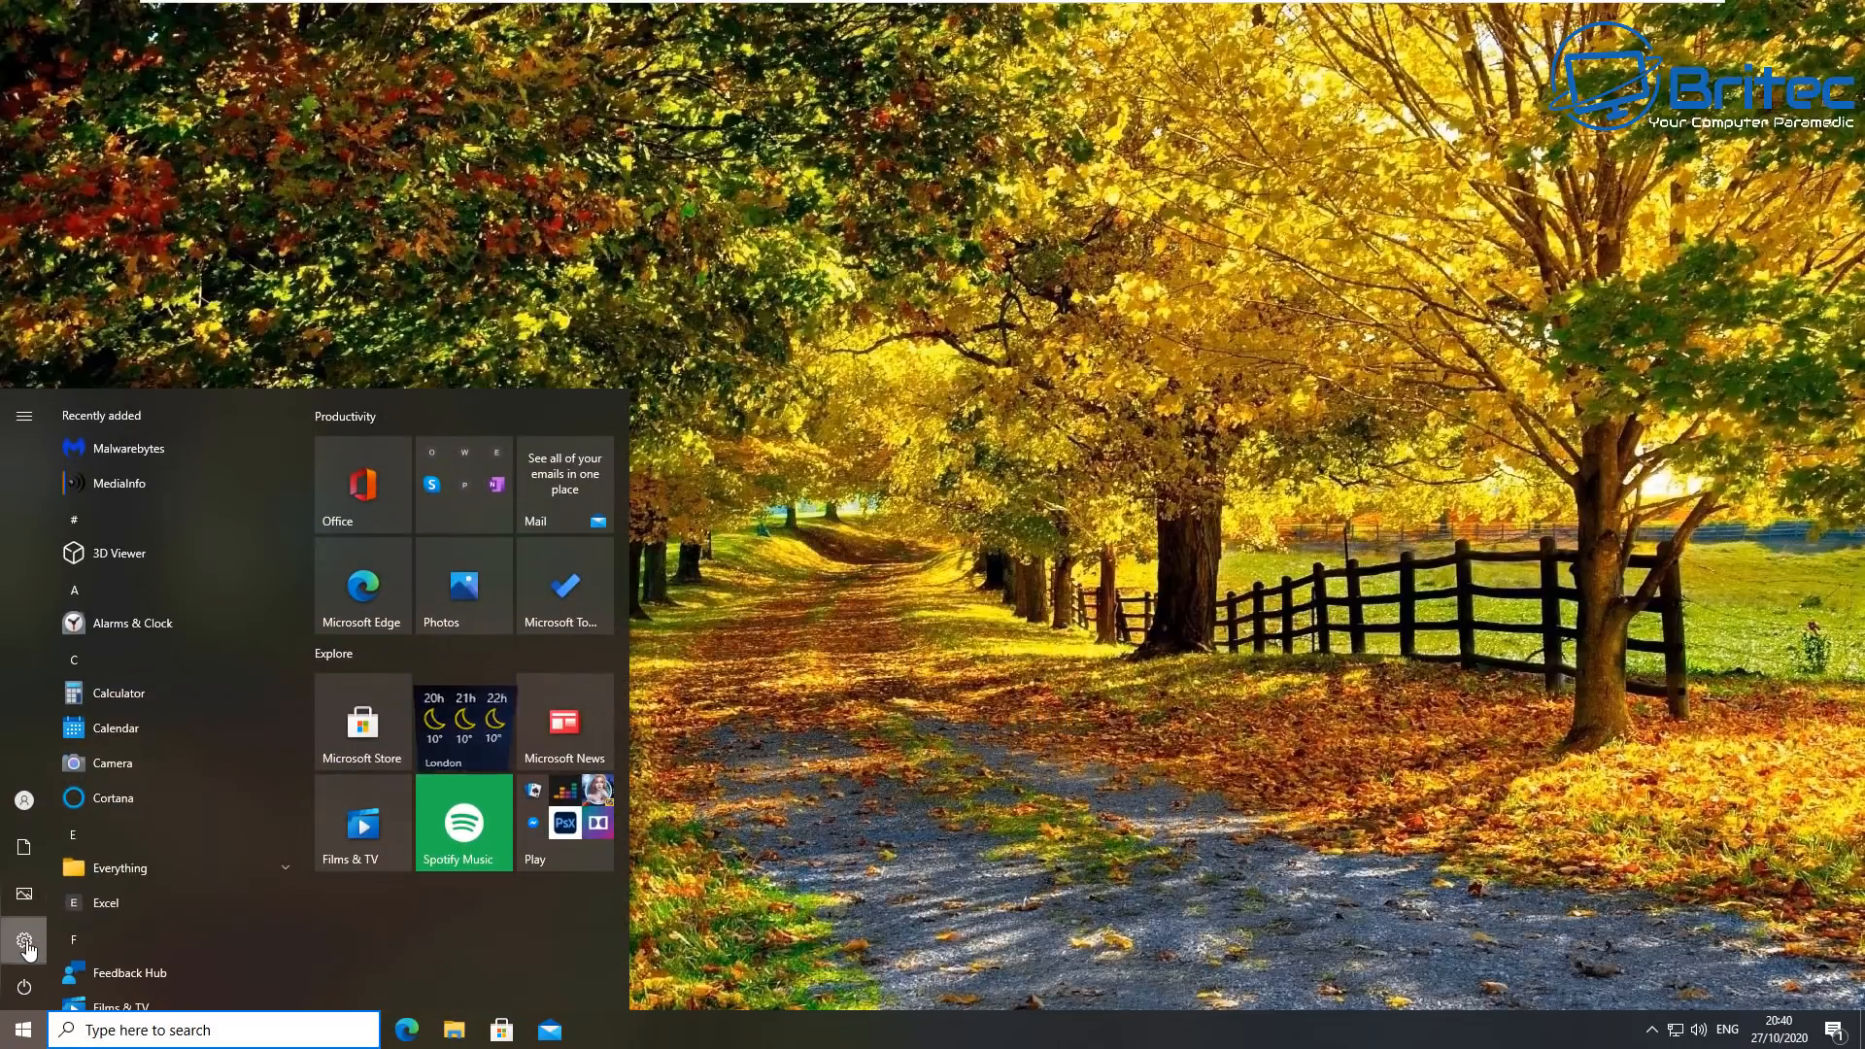
pyautogui.click(27, 942)
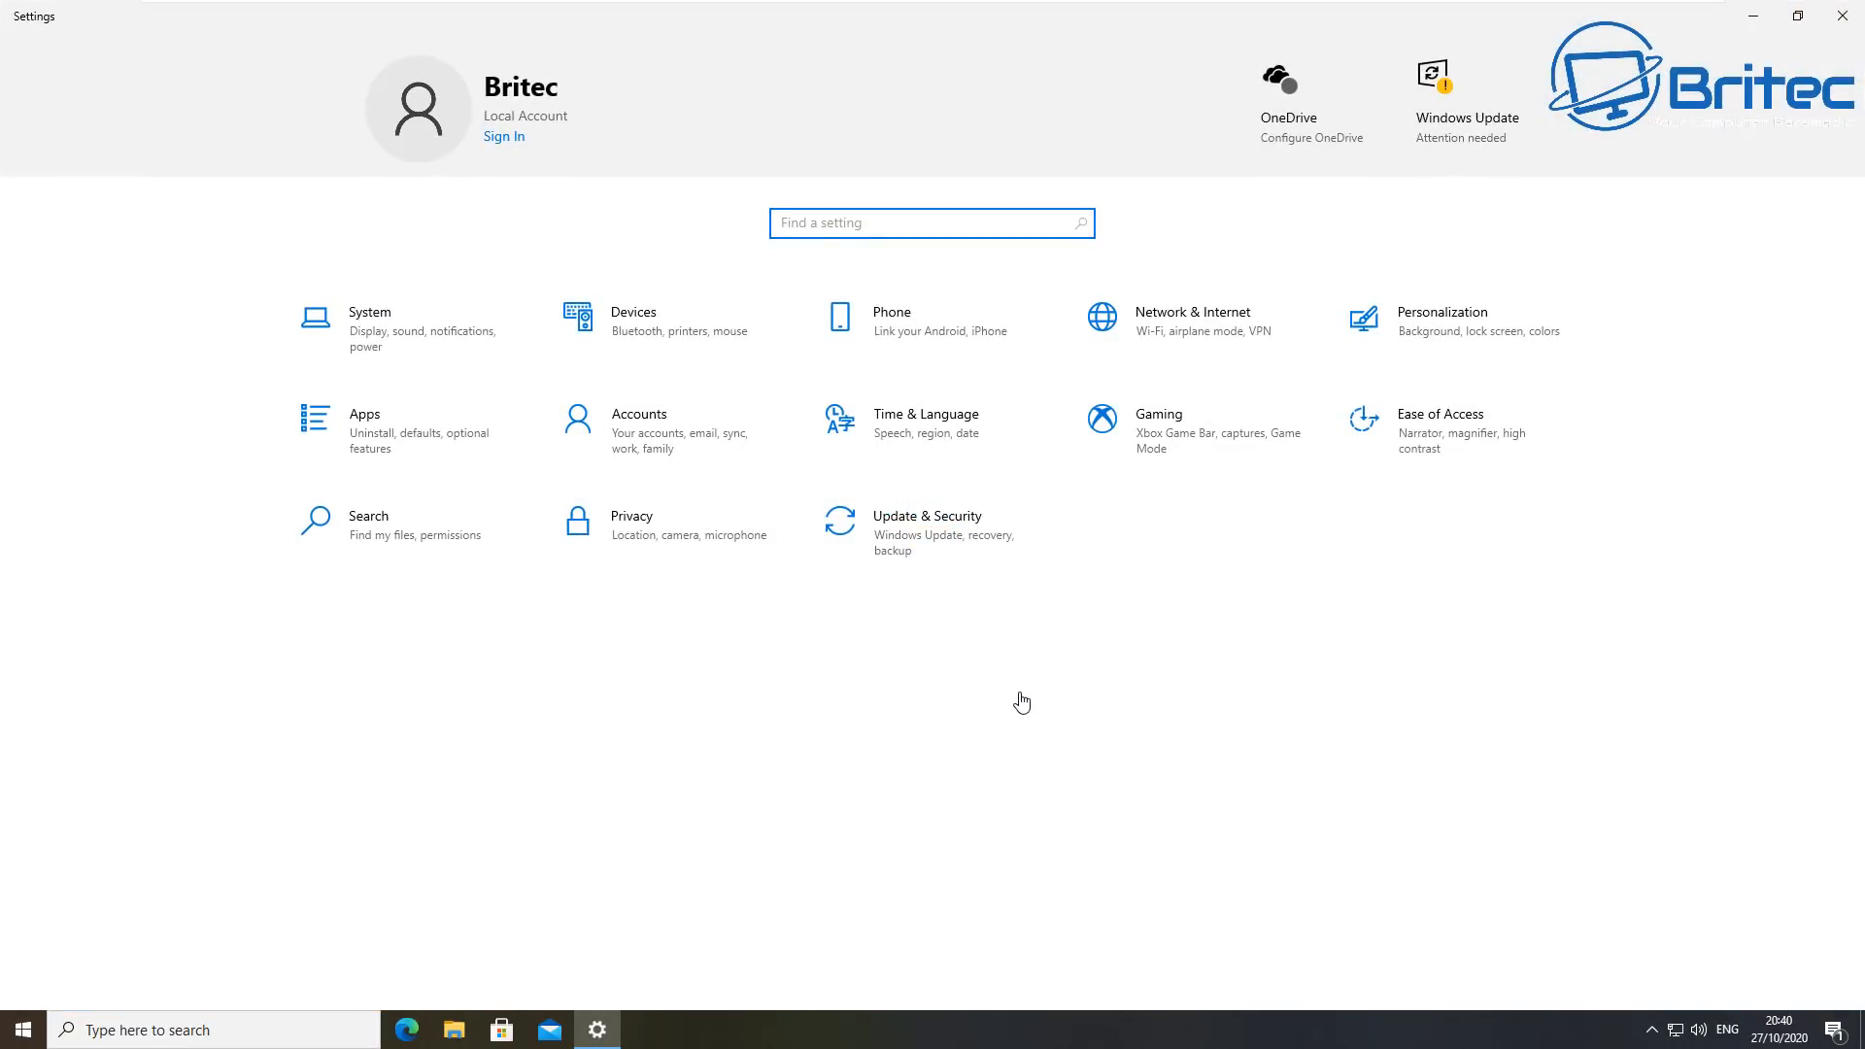
pyautogui.click(954, 547)
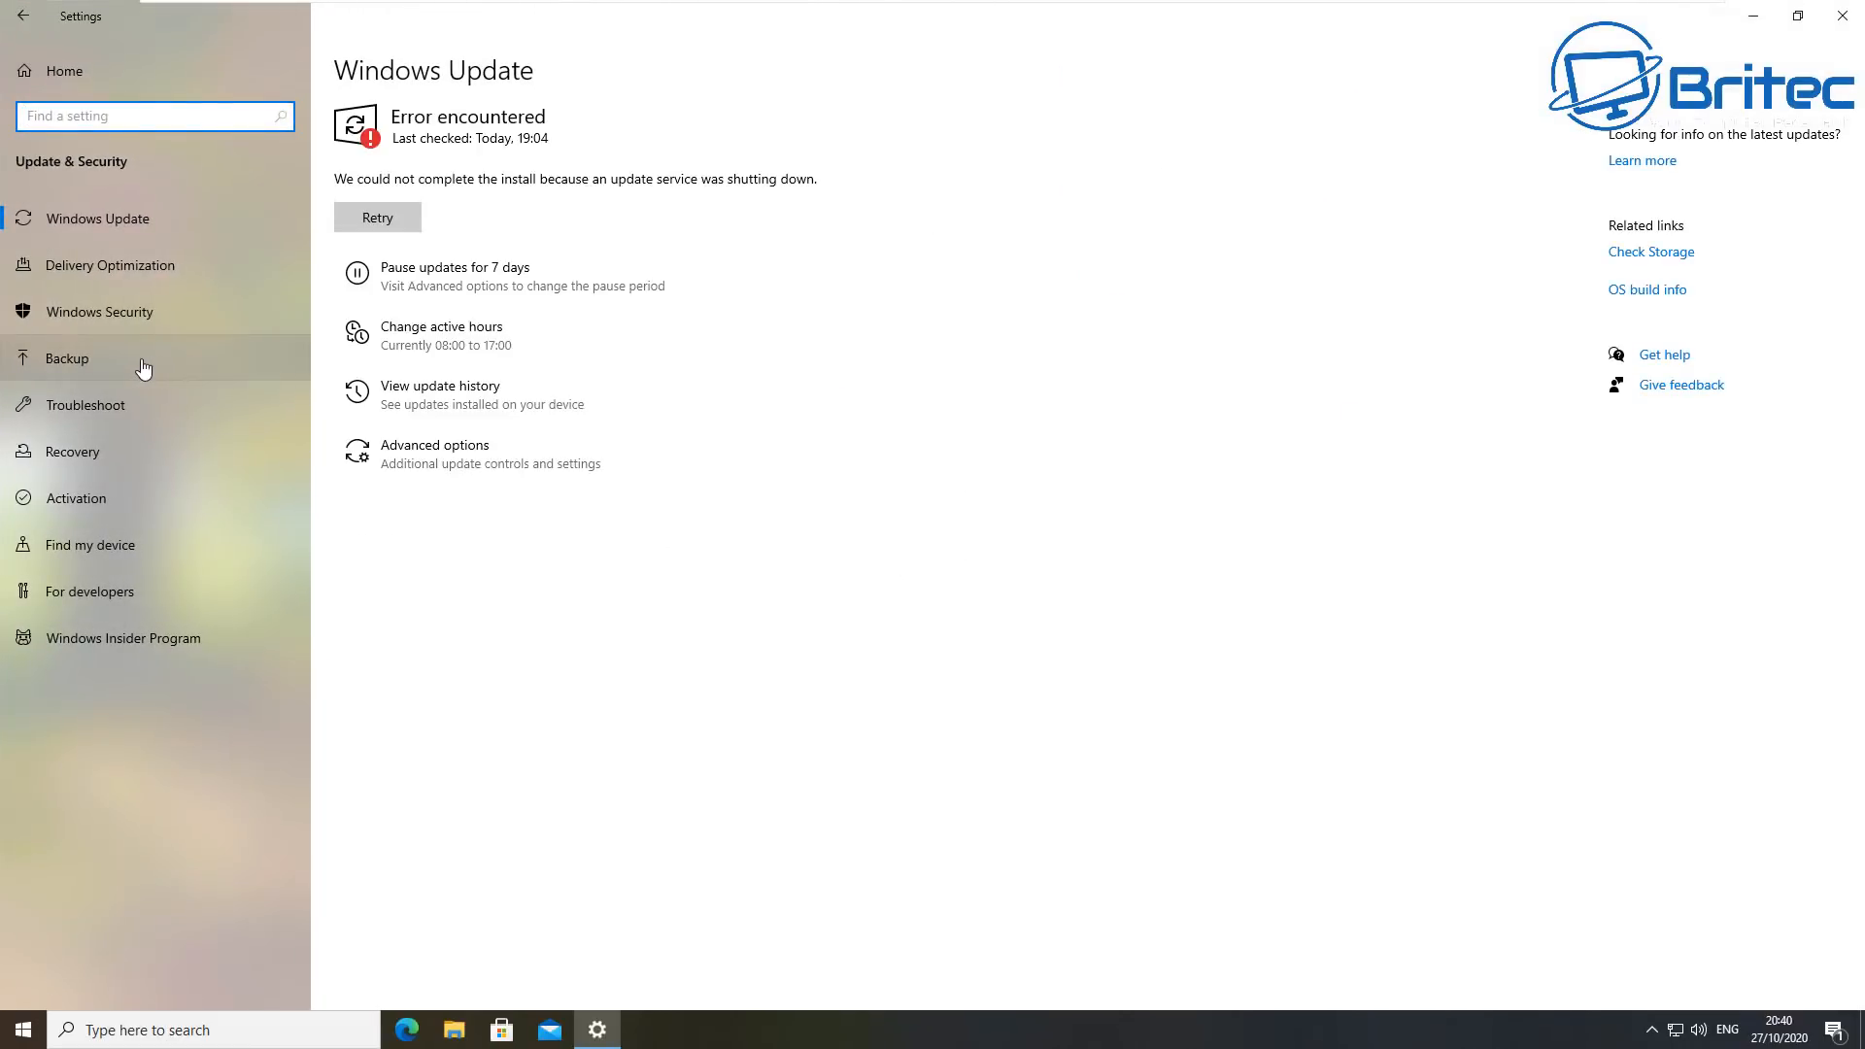
pyautogui.click(73, 453)
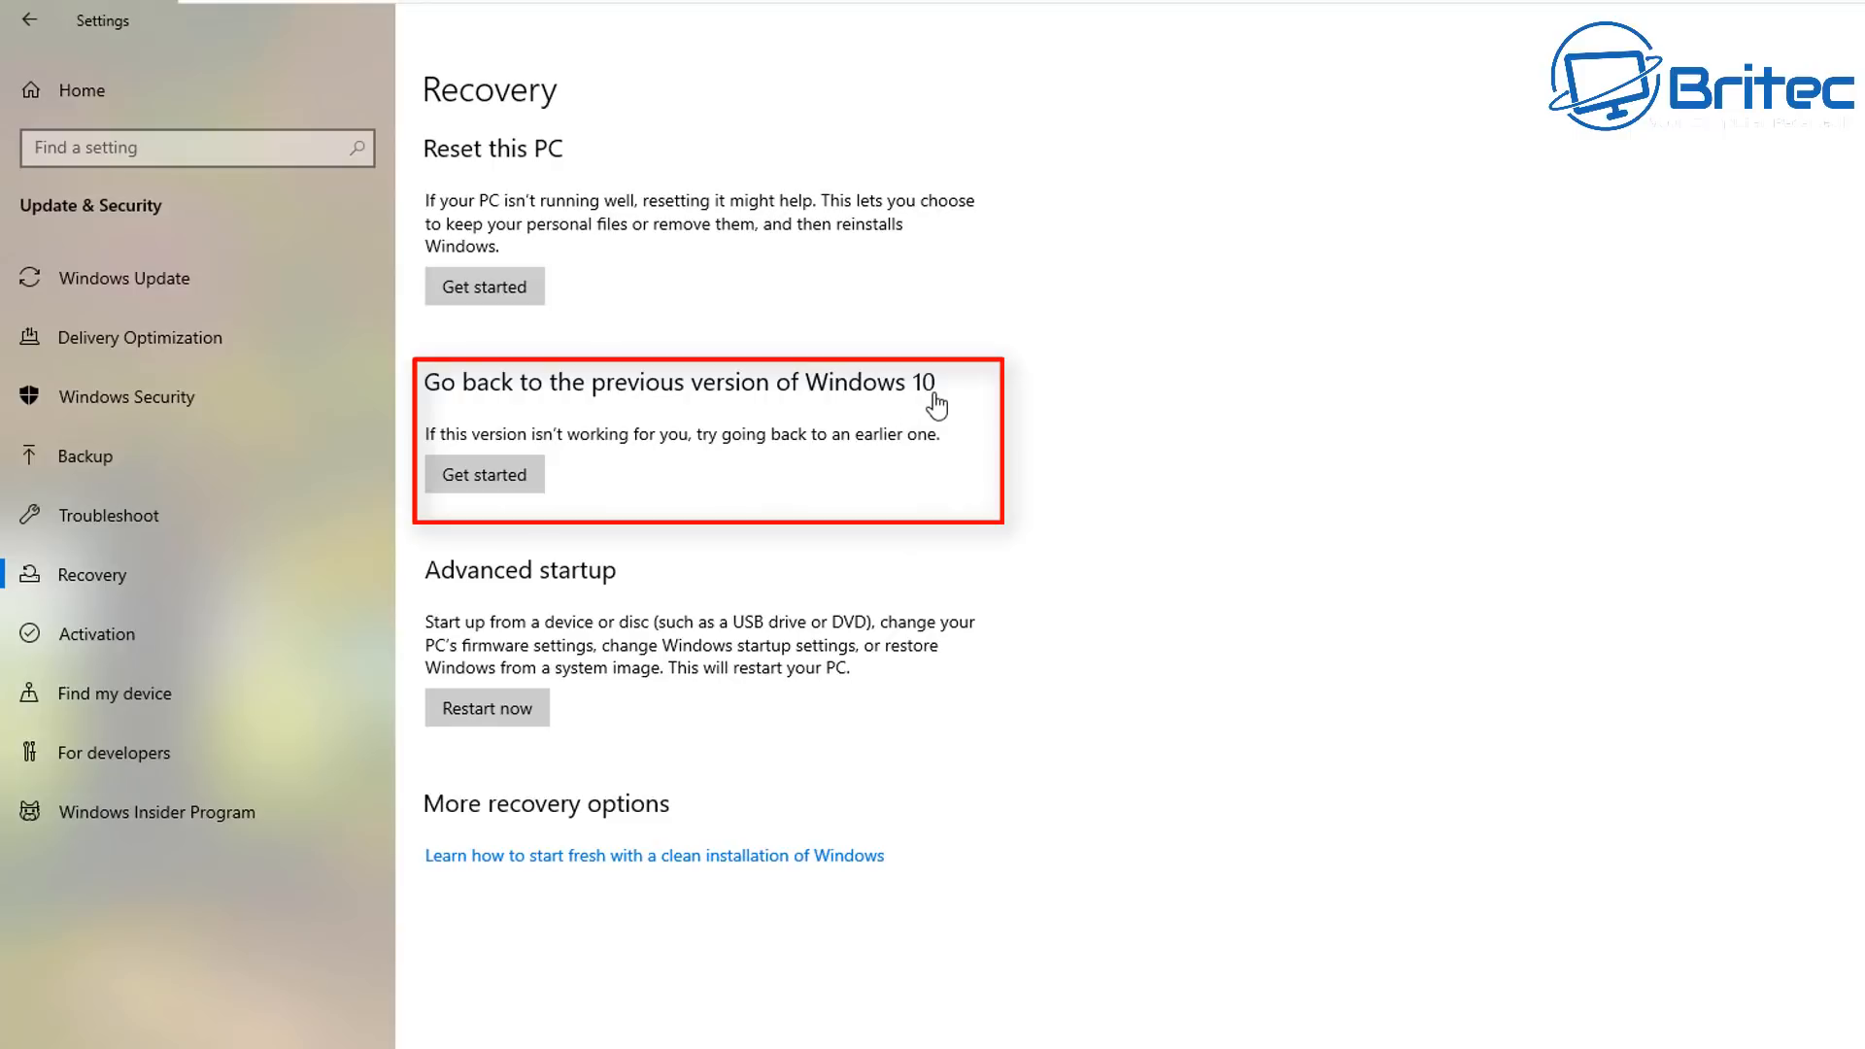
pyautogui.click(478, 496)
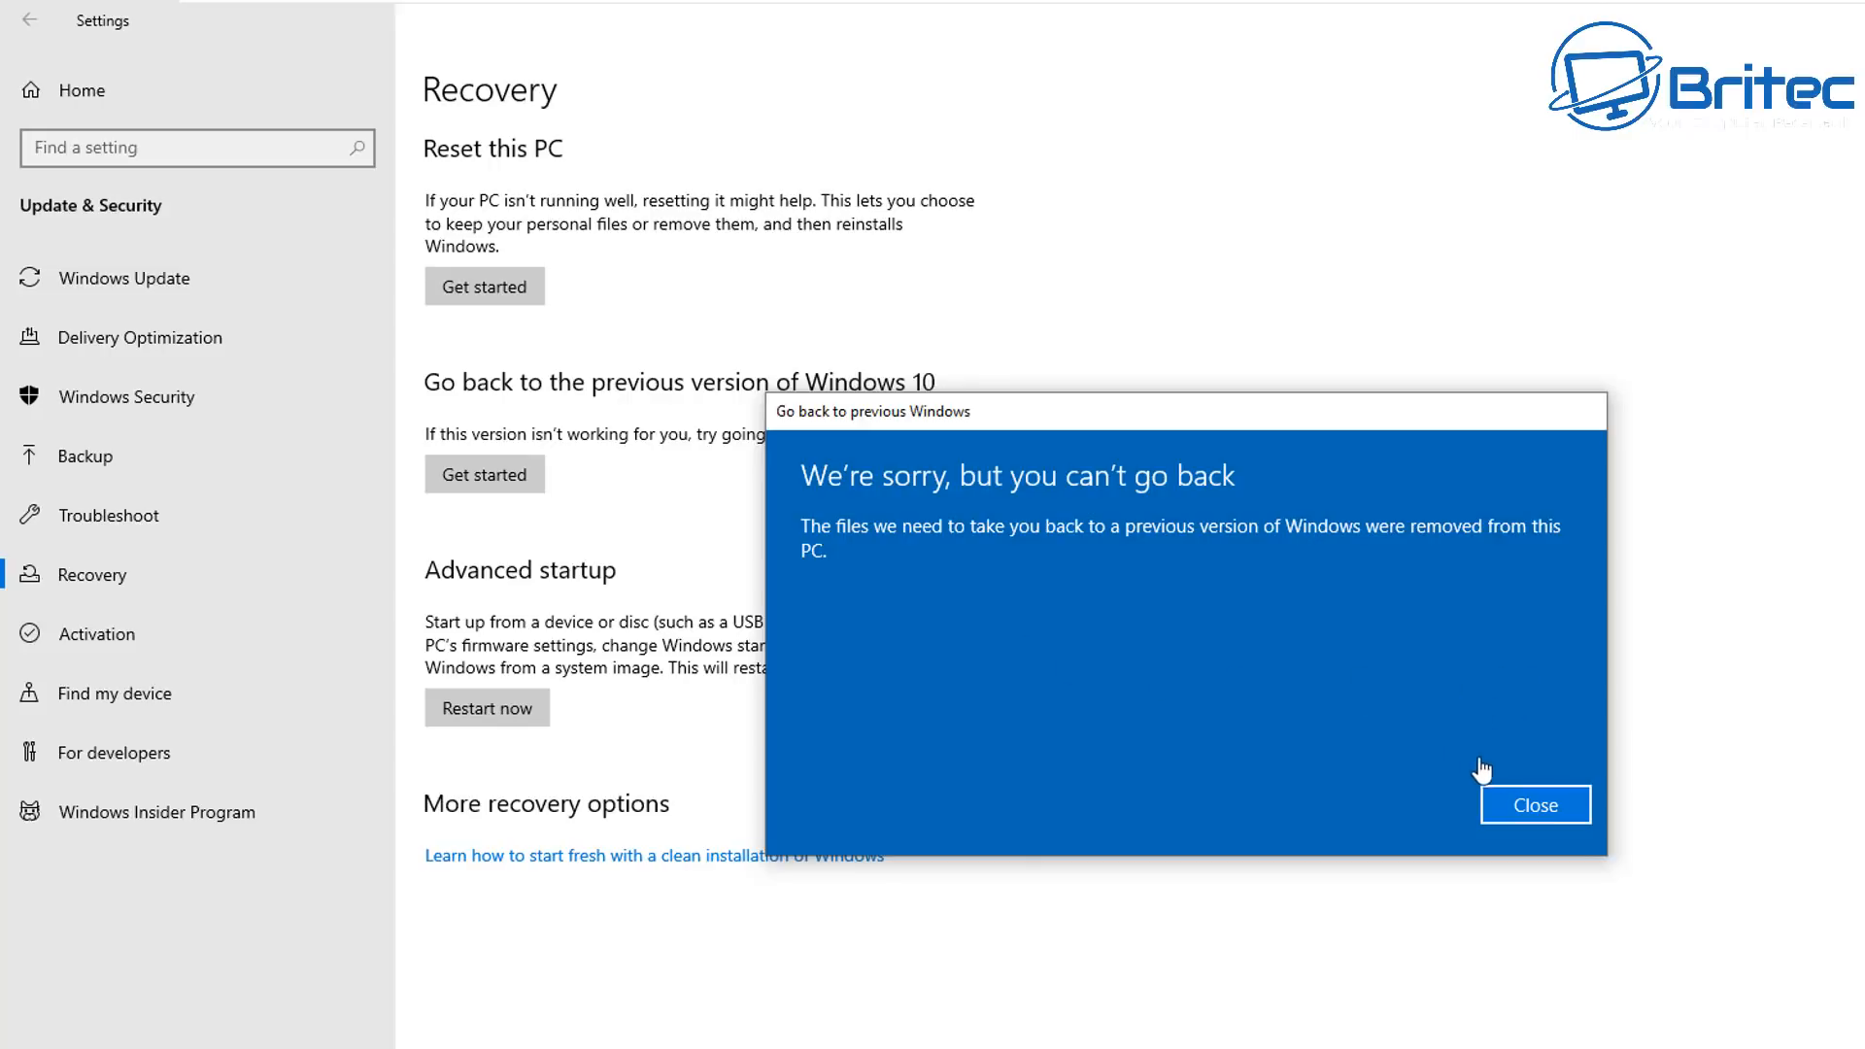
pyautogui.click(1524, 813)
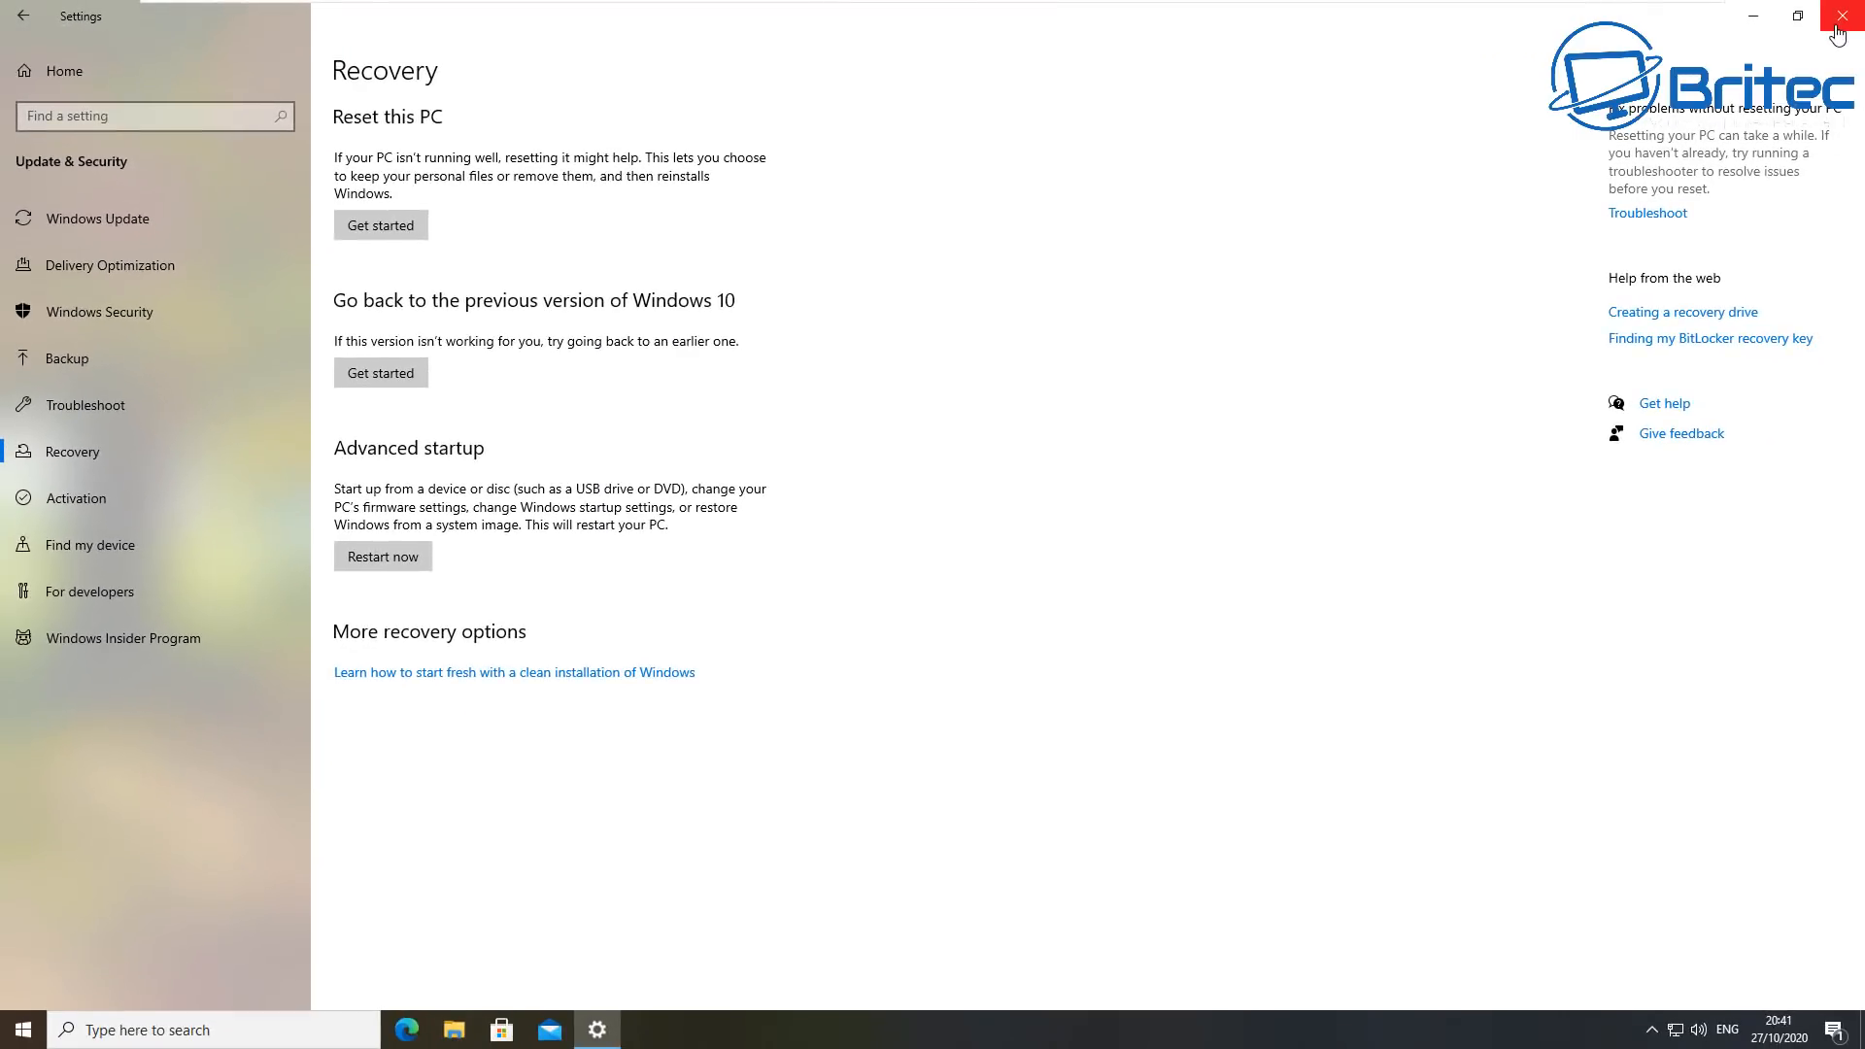
pyautogui.click(1839, 33)
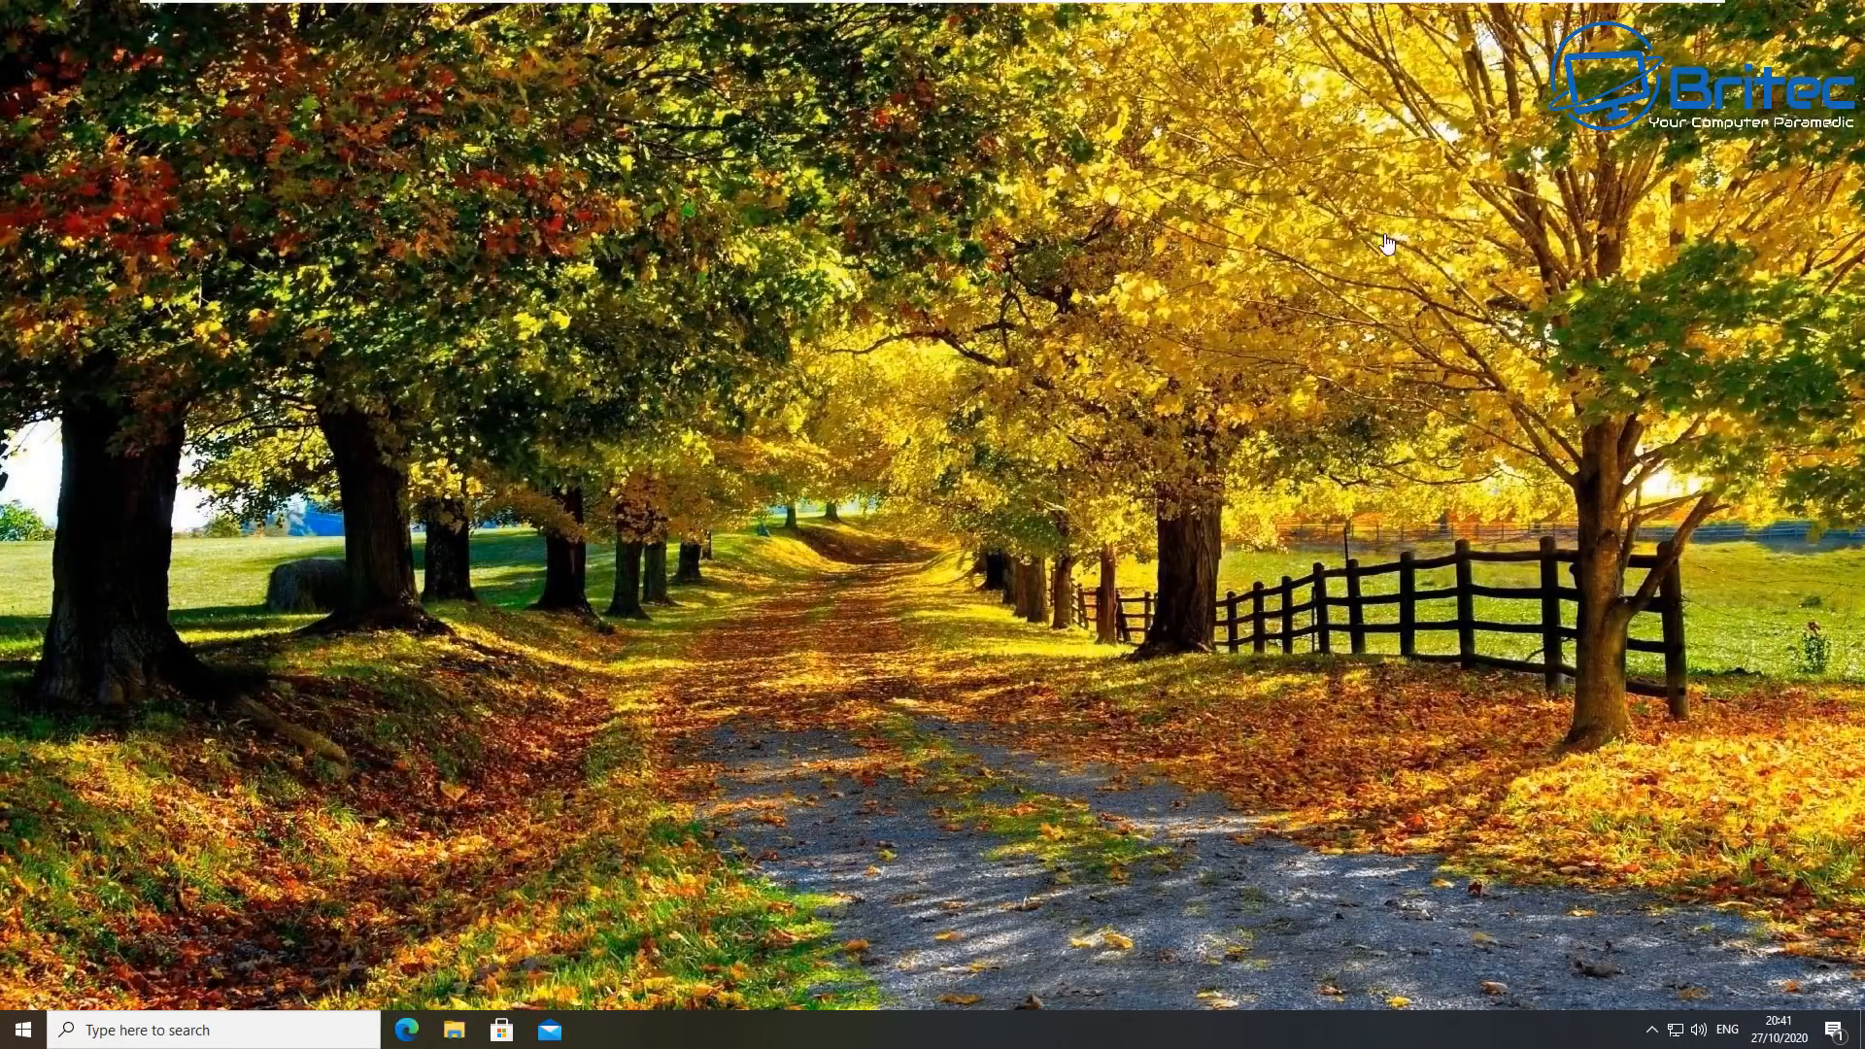
# Search Windows for "system restore", open the Create a restore point settings, and move the System Properties window toward the desktop's centre.
pyautogui.click(191, 1036)
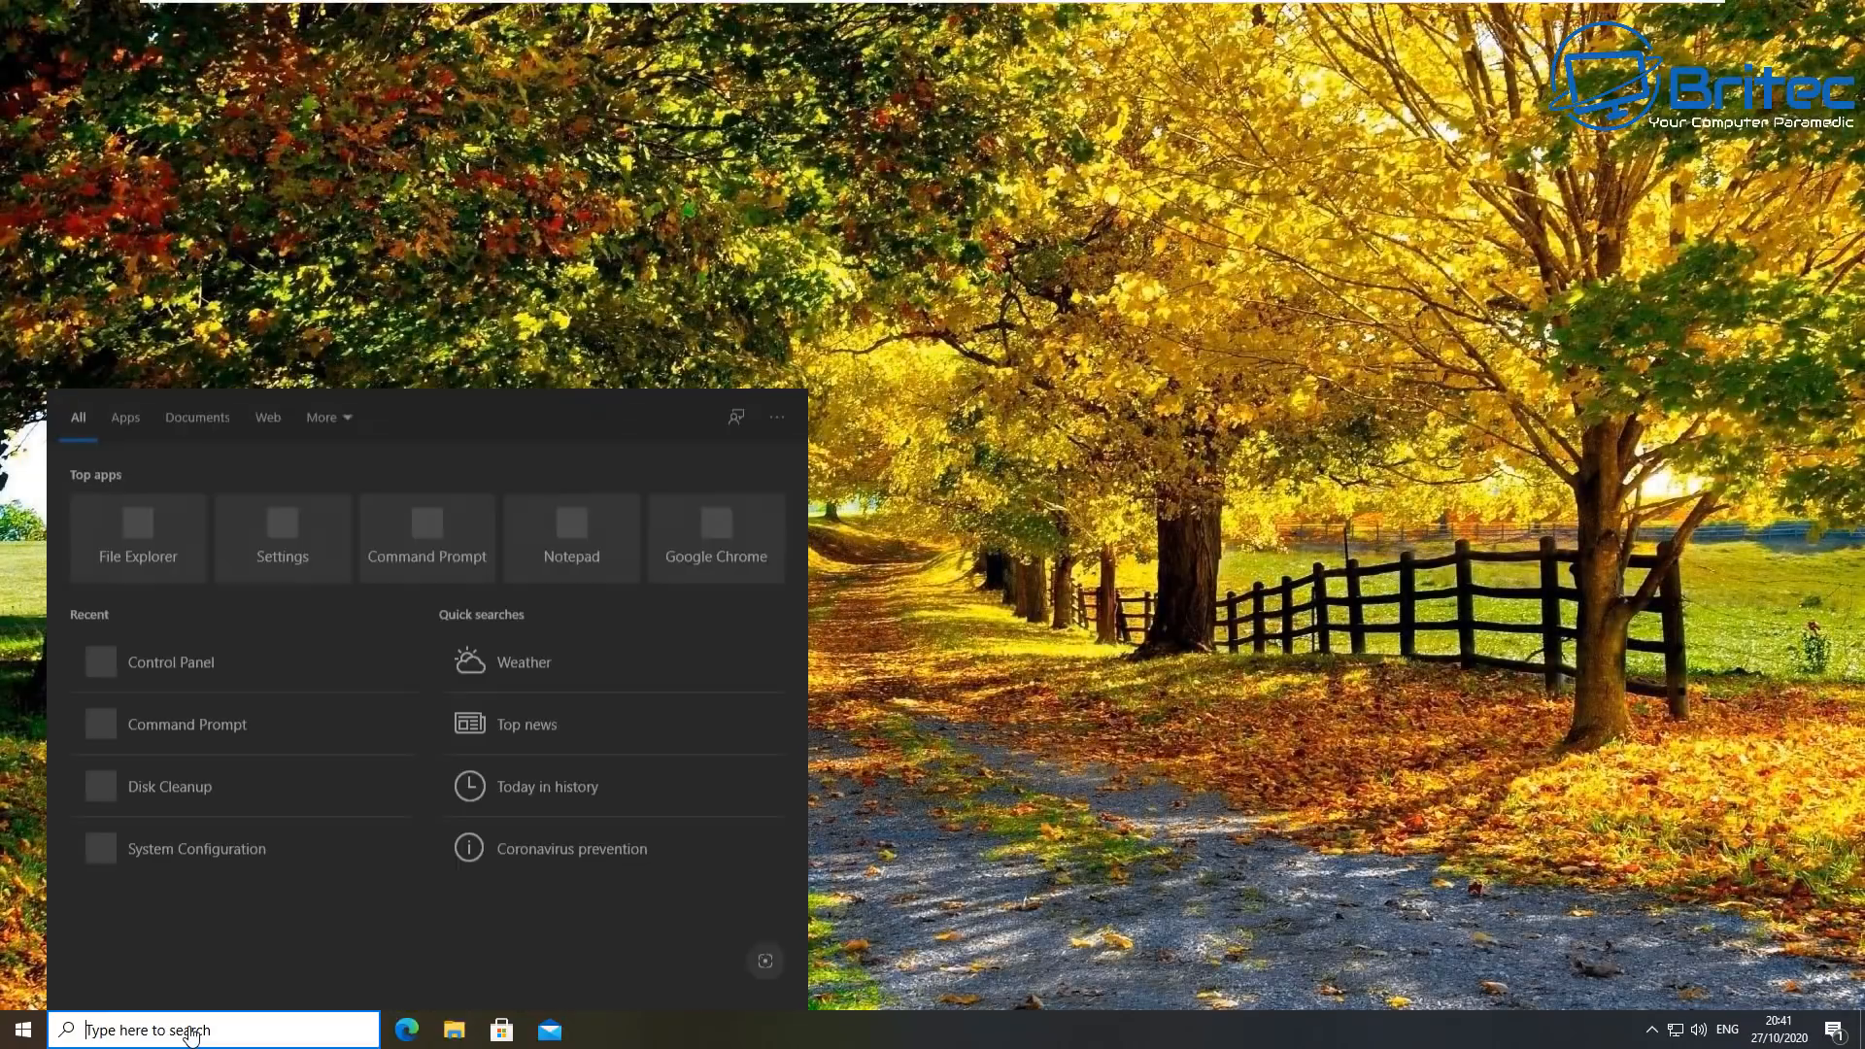
pyautogui.write('syste')
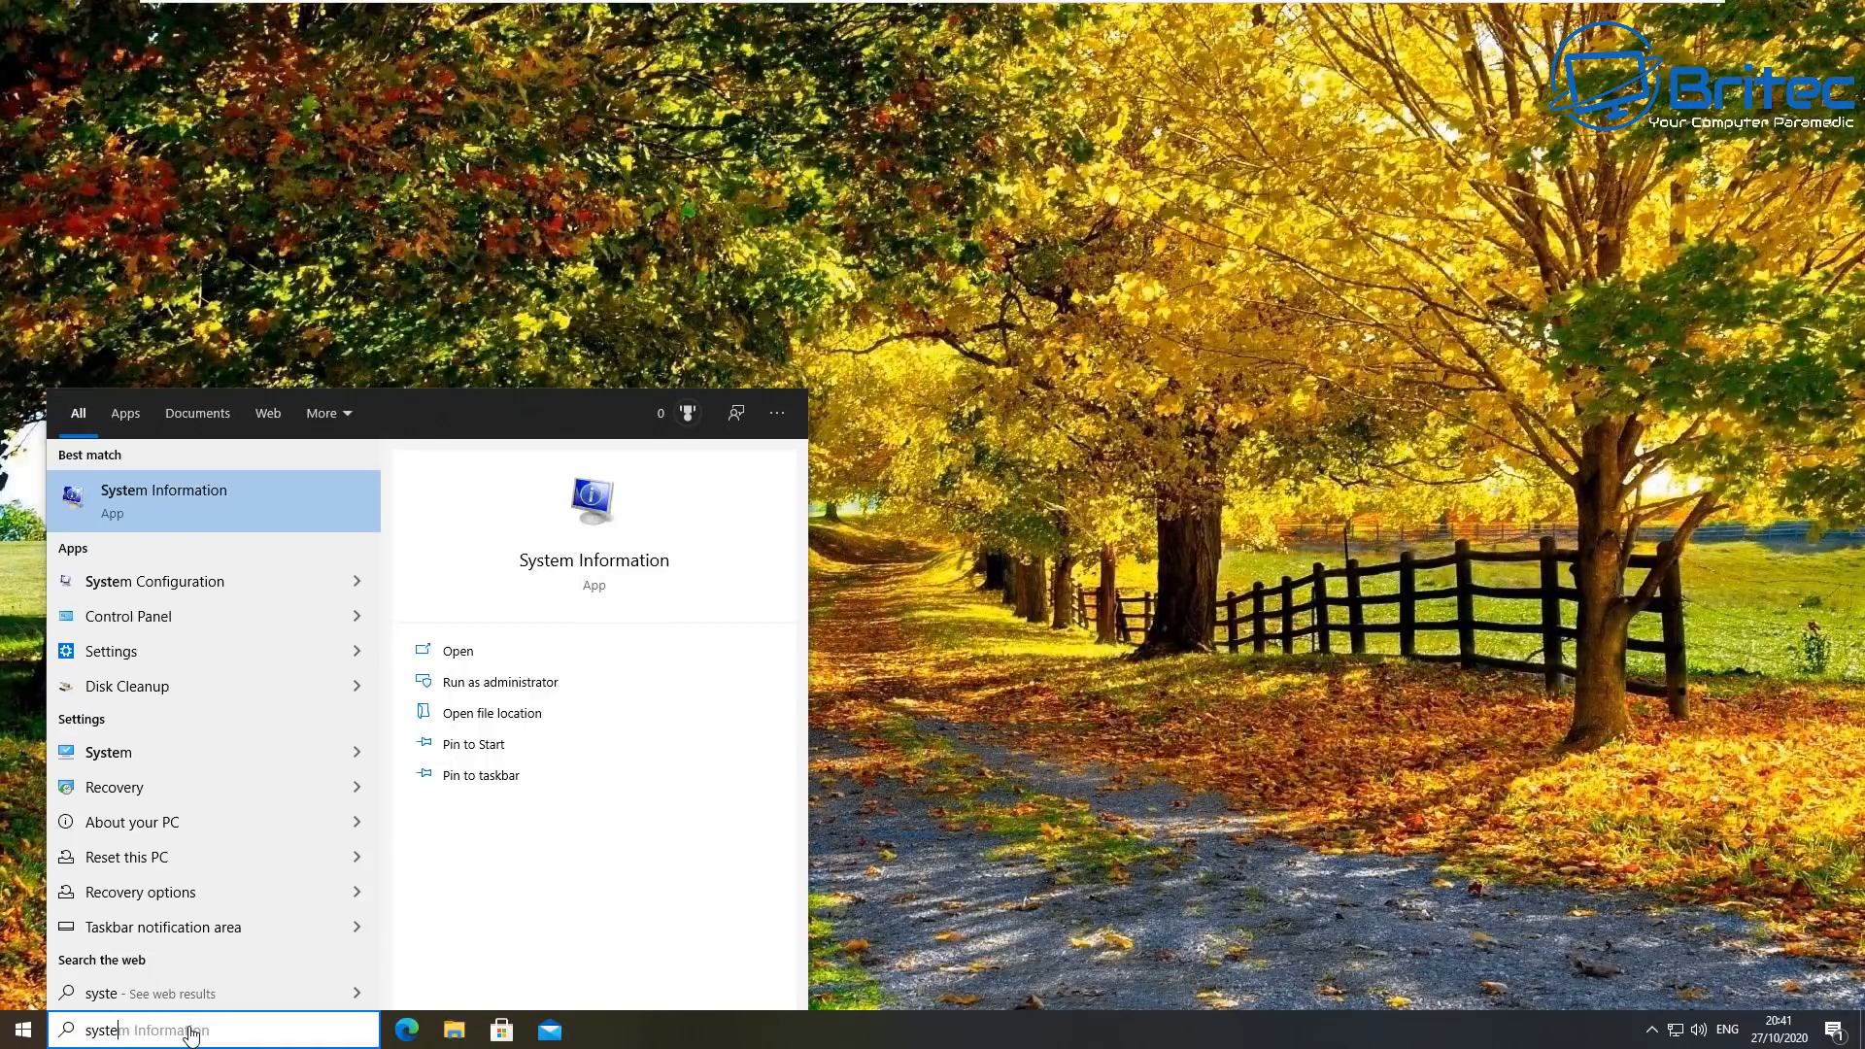
pyautogui.write('m restore')
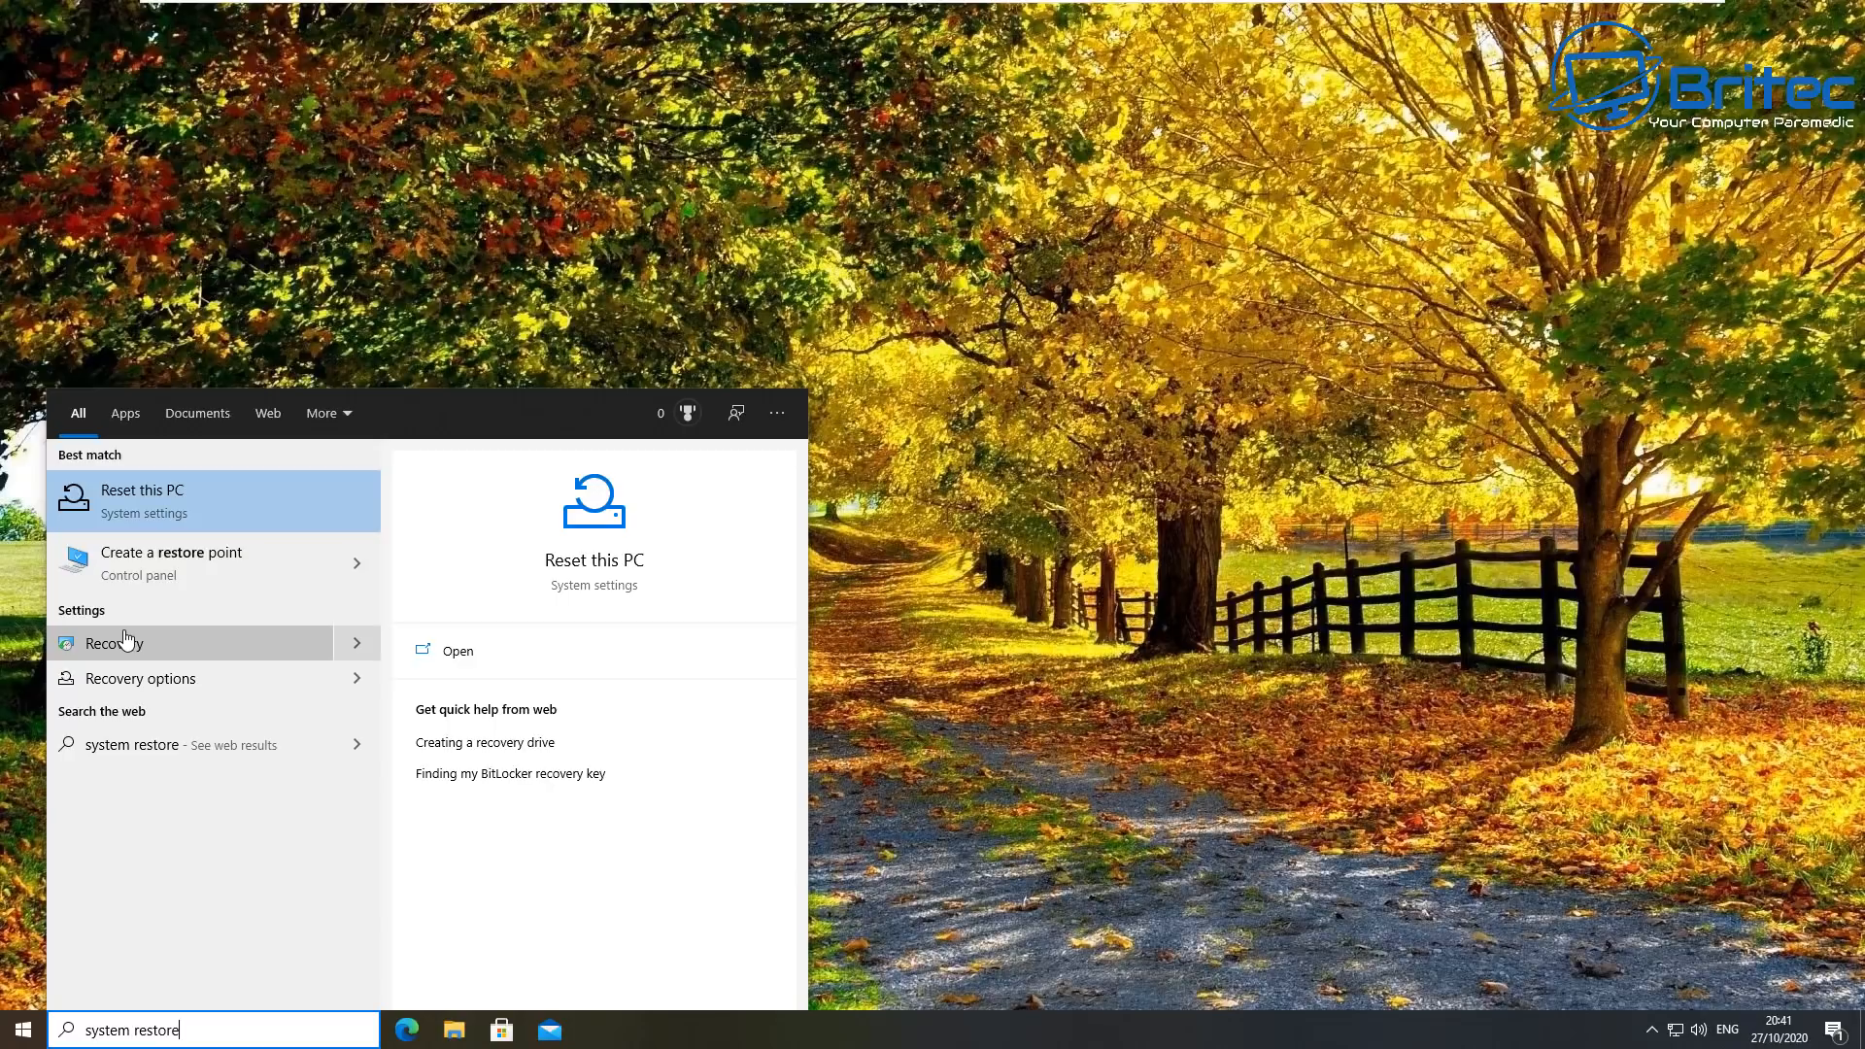
pyautogui.click(147, 568)
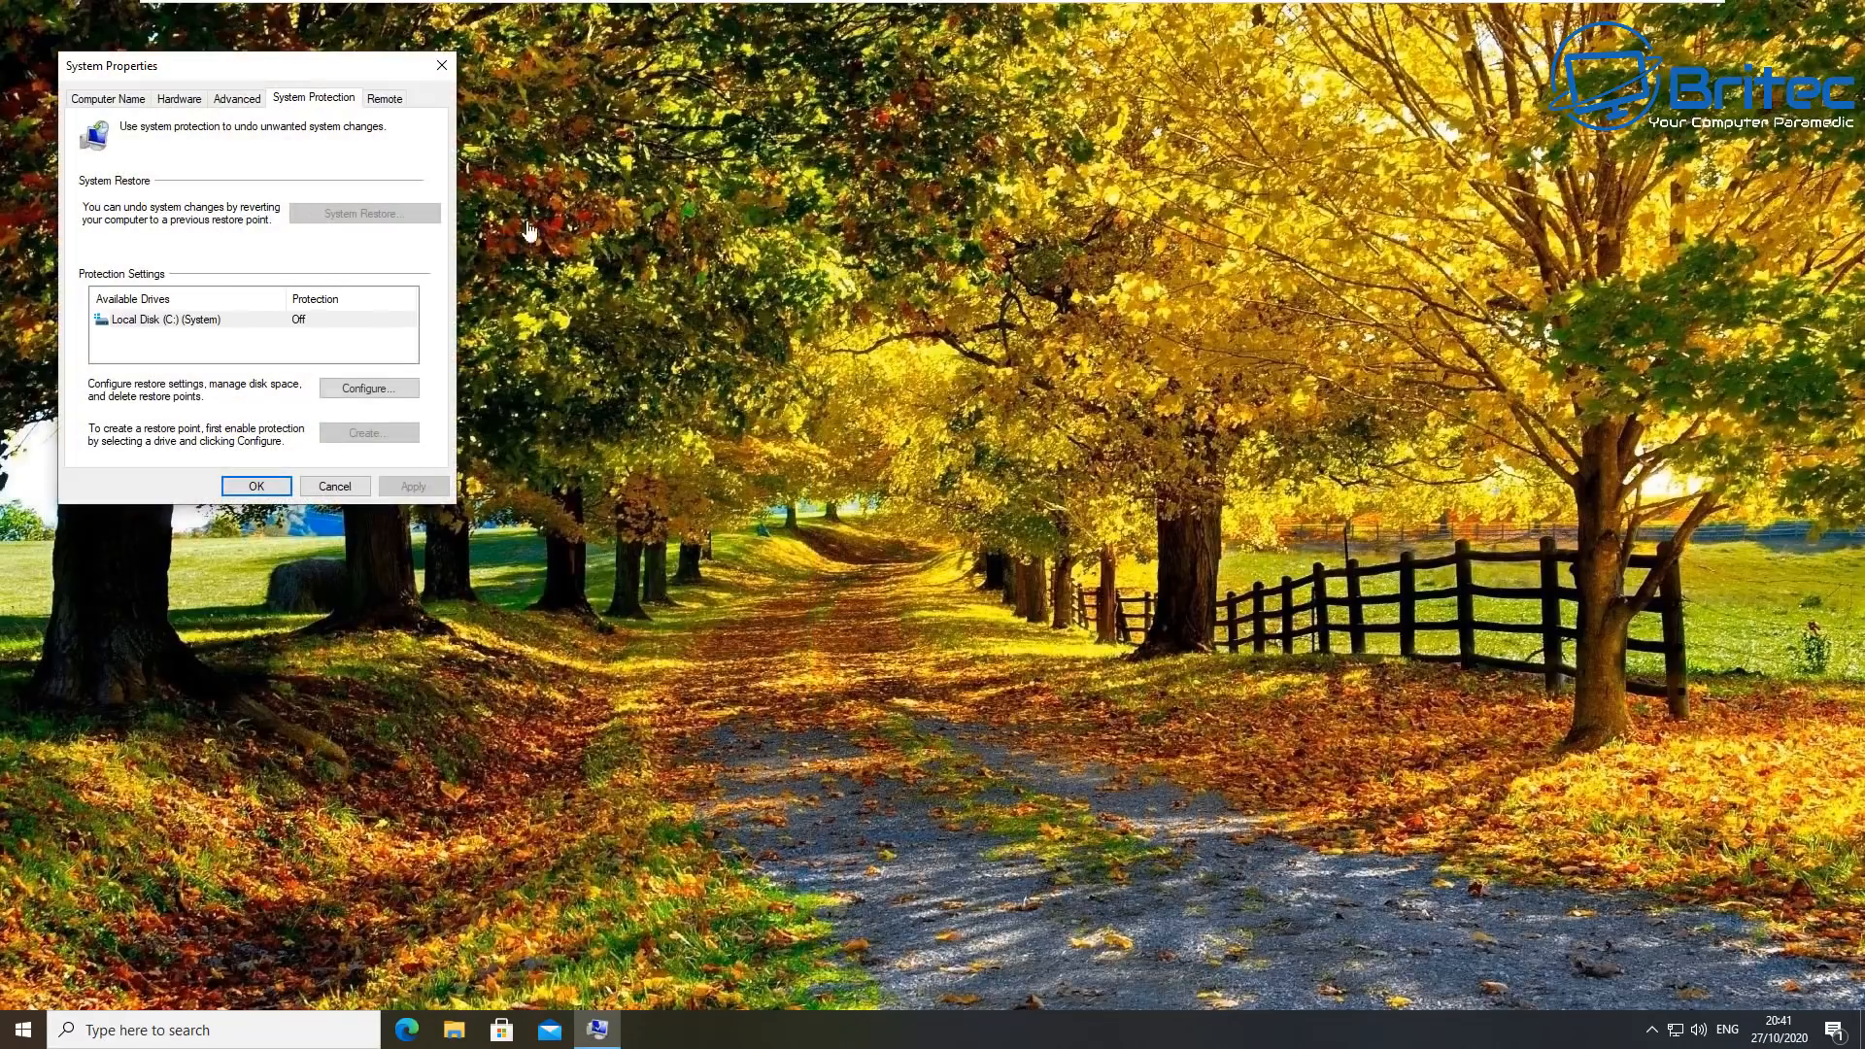
pyautogui.moveTo(261, 64); pyautogui.dragTo(893, 271)
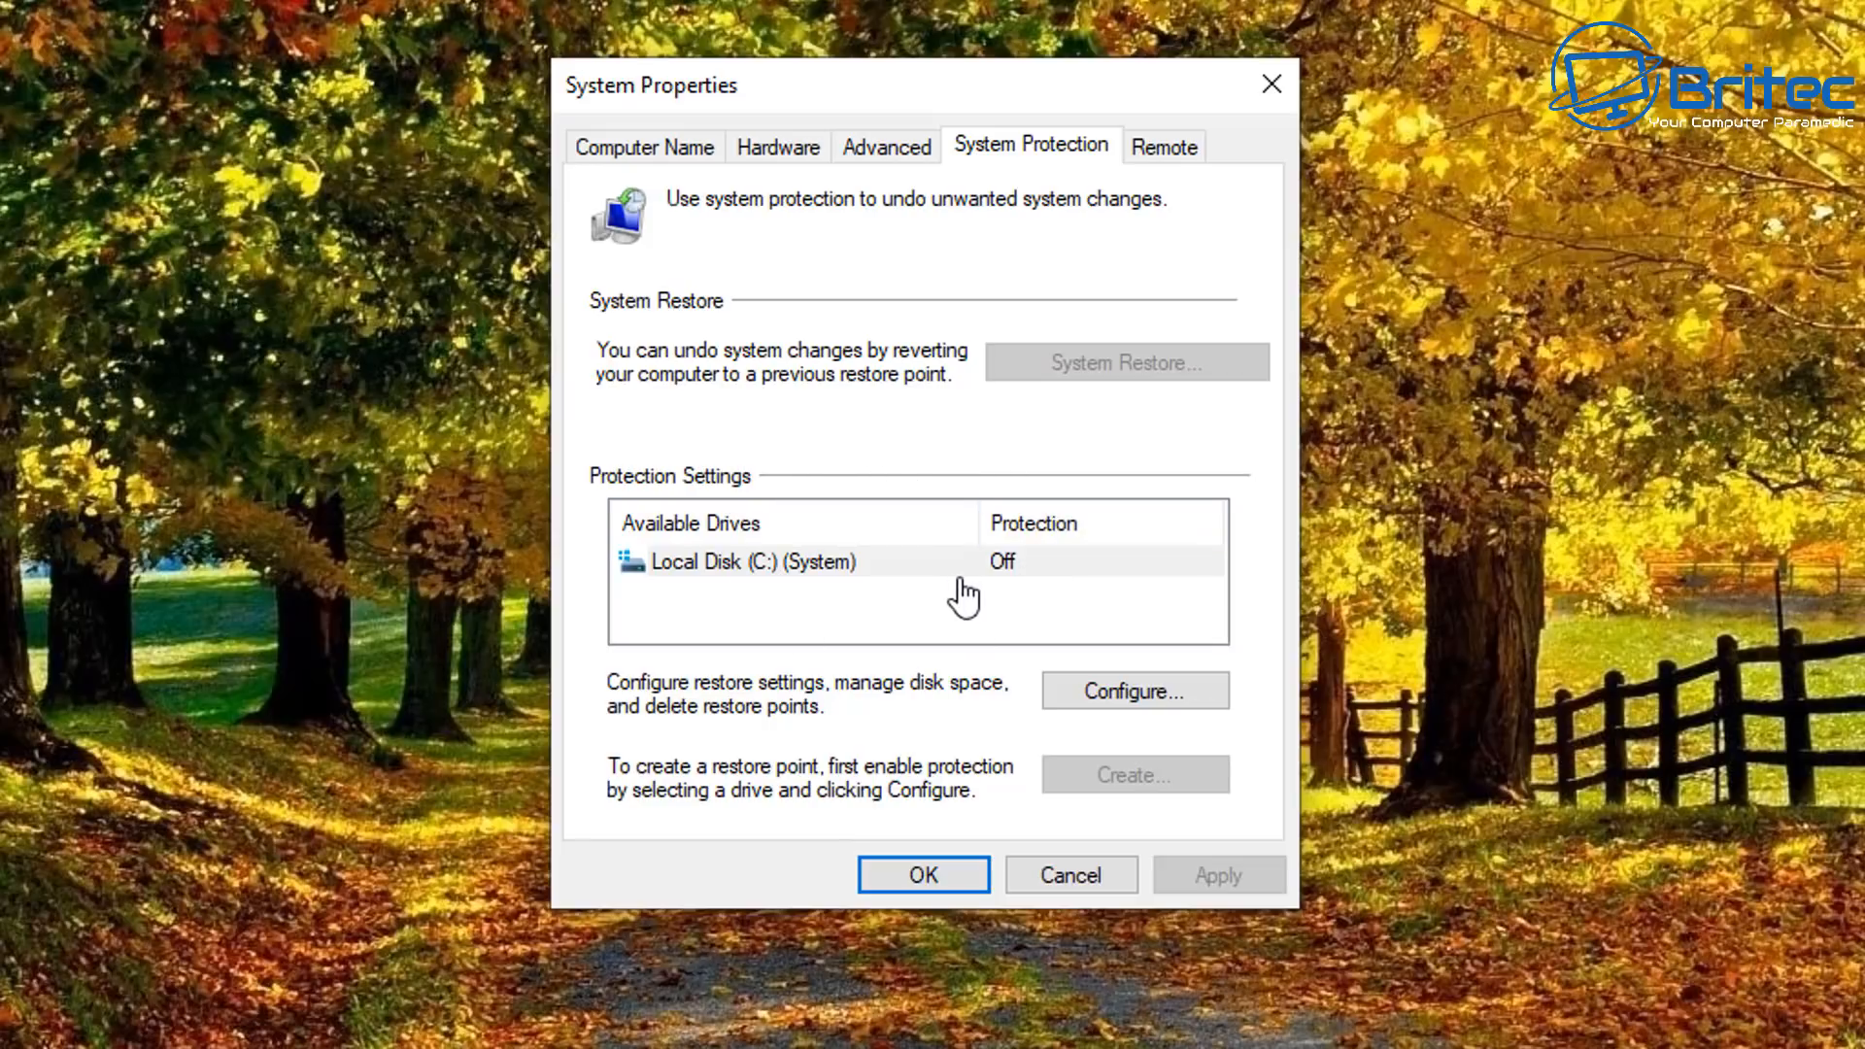
# Turn on system protection for Local Disk (C:) with the maximum disk usage set to 2% (1.99 GB).
pyautogui.click(1034, 568)
pyautogui.click(1135, 693)
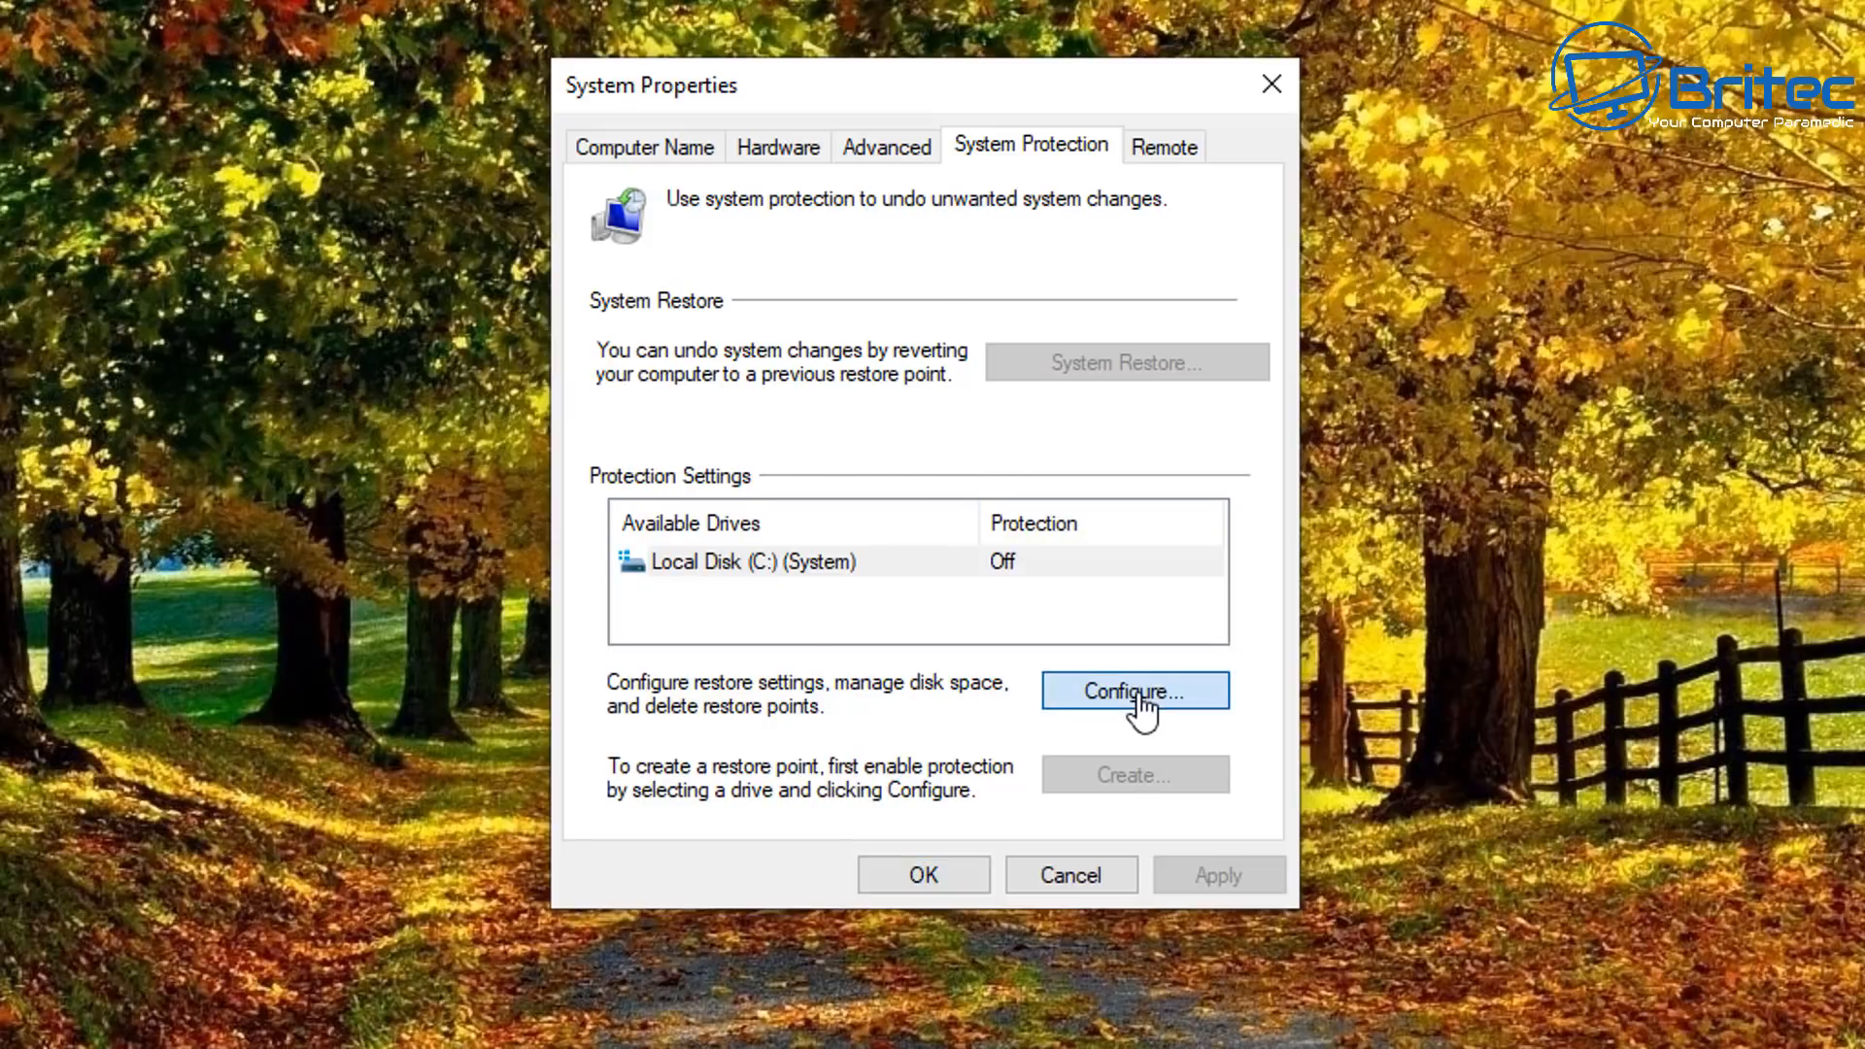
pyautogui.moveTo(1030, 178); pyautogui.dragTo(940, 91)
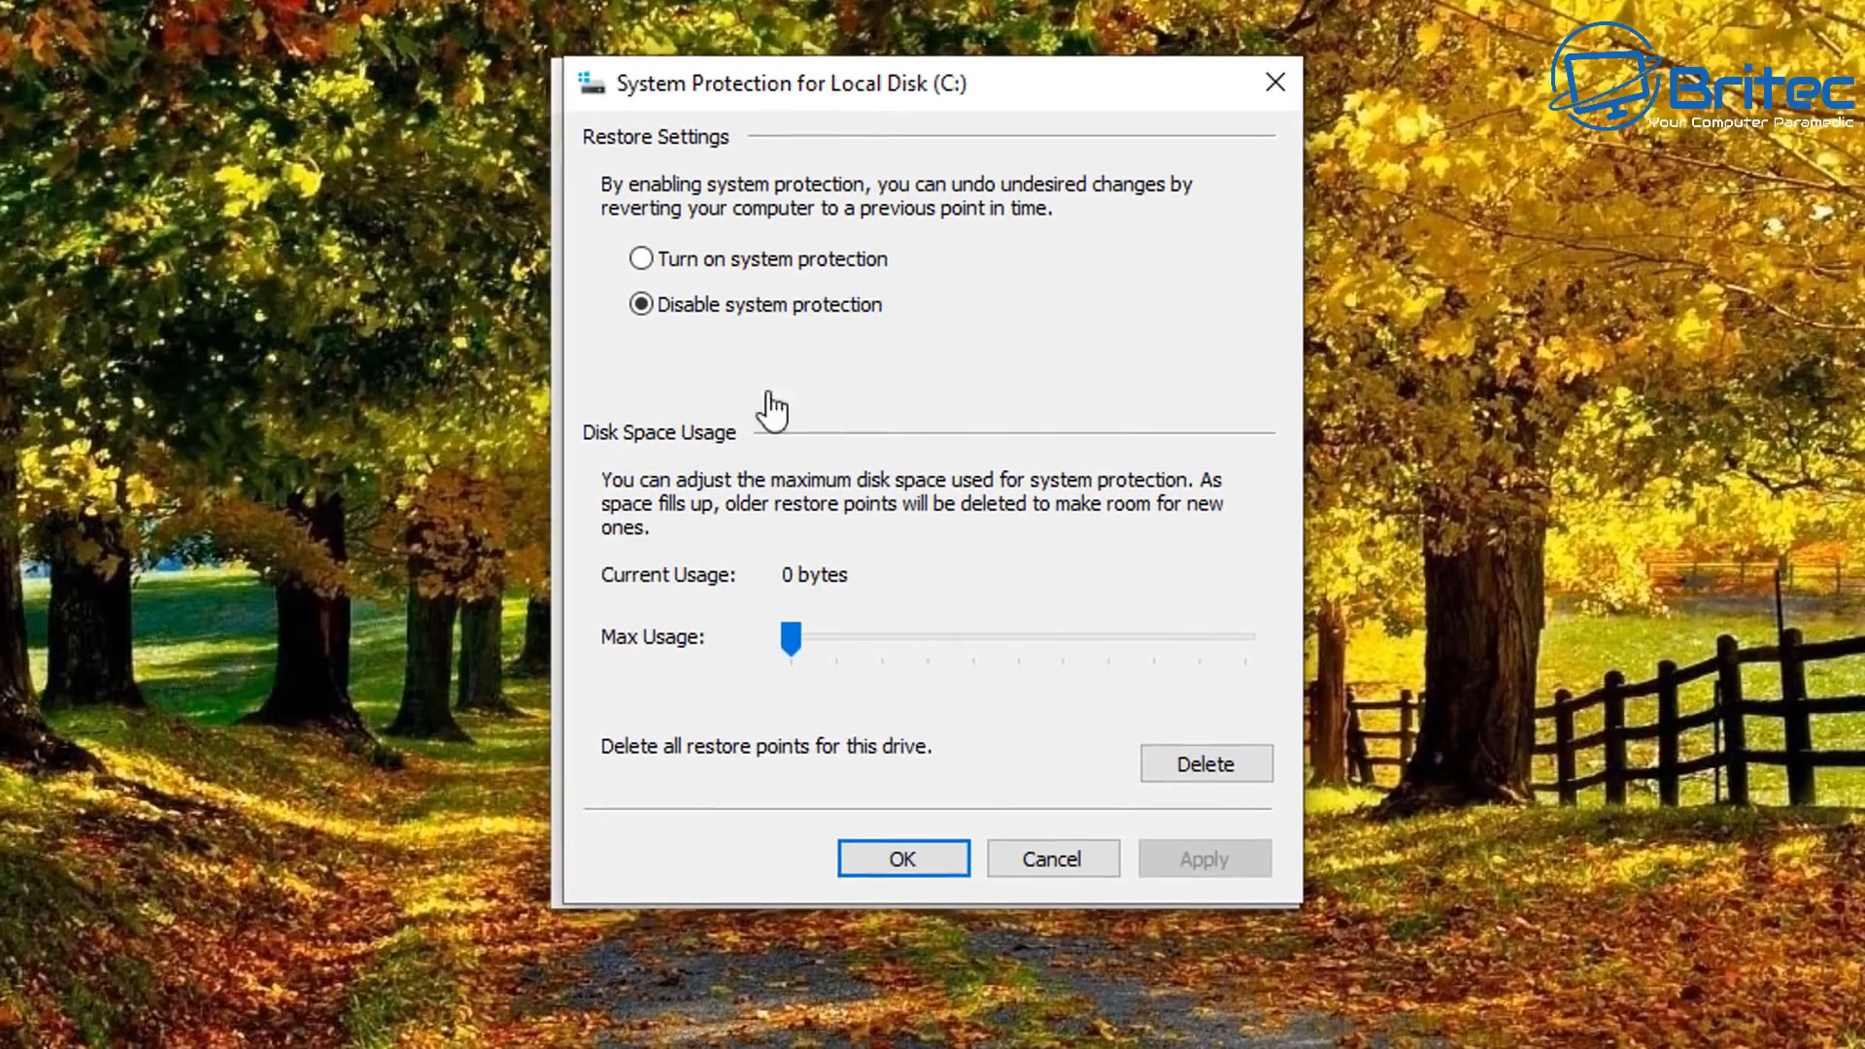
pyautogui.moveTo(790, 636); pyautogui.dragTo(800, 637)
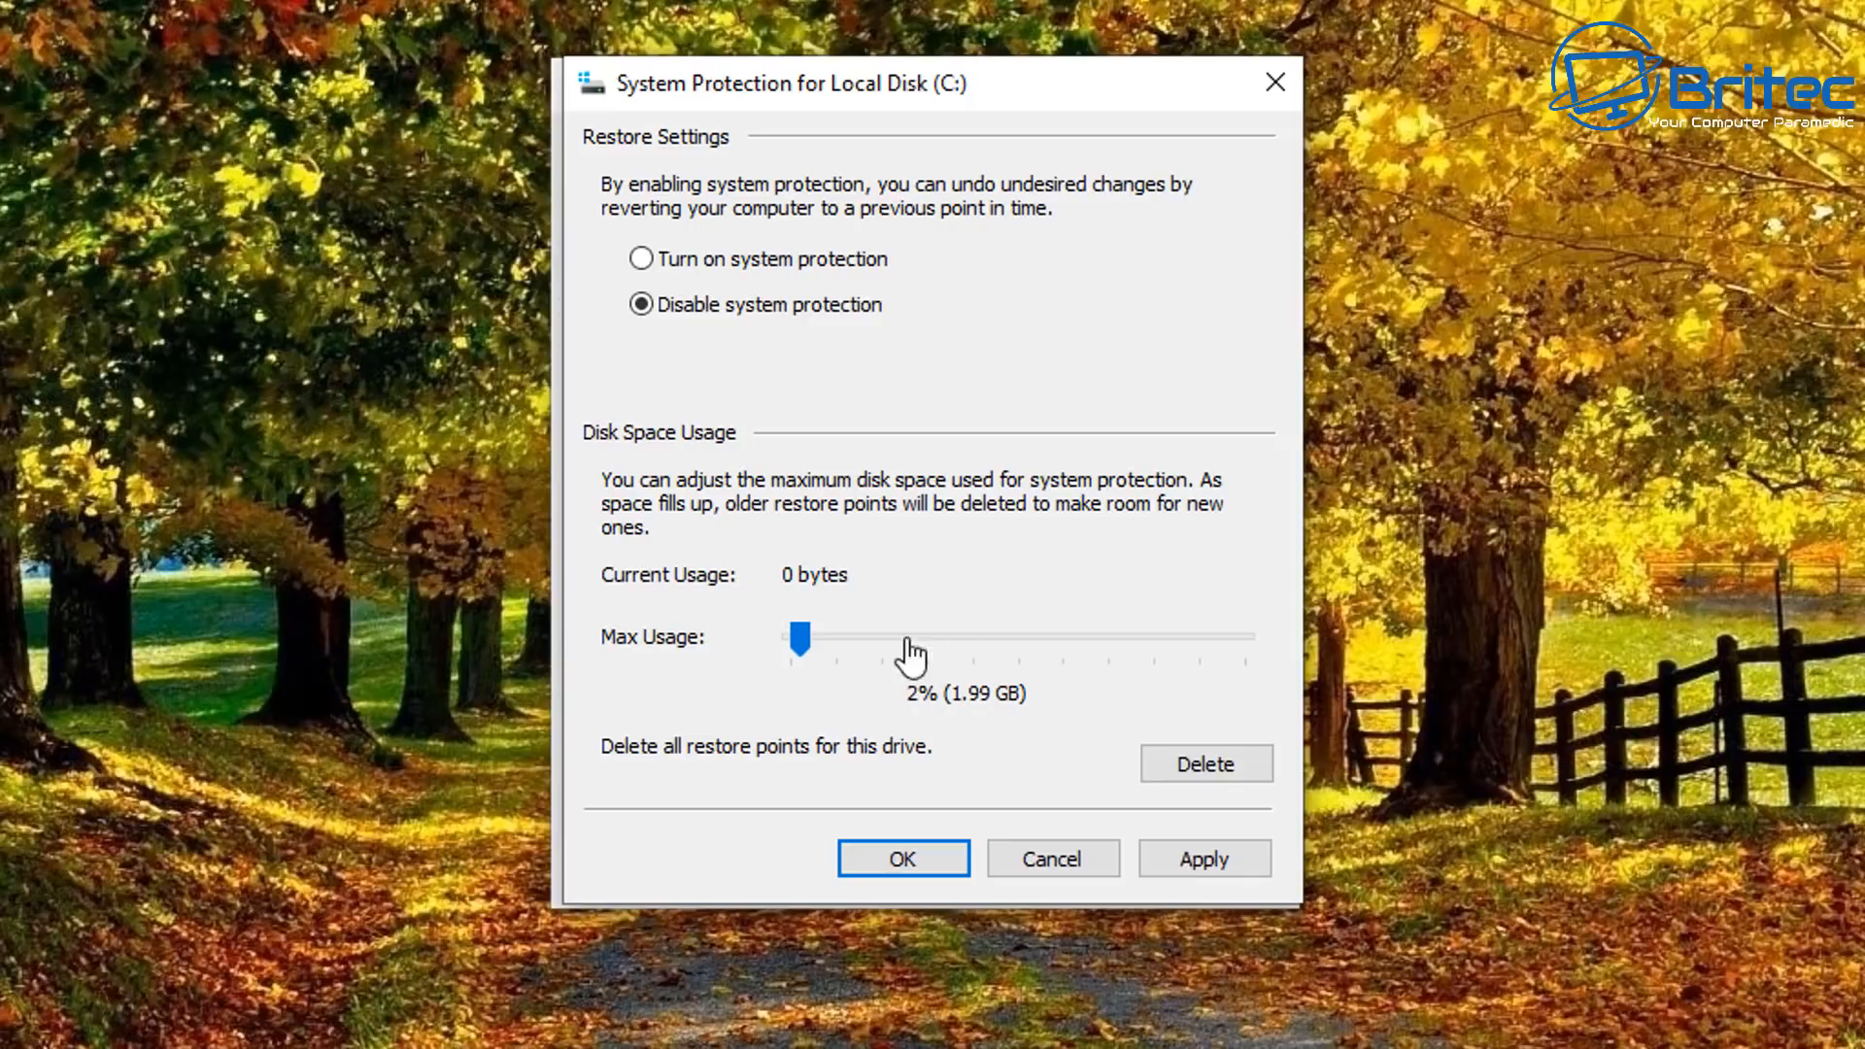
pyautogui.click(641, 259)
pyautogui.click(1187, 856)
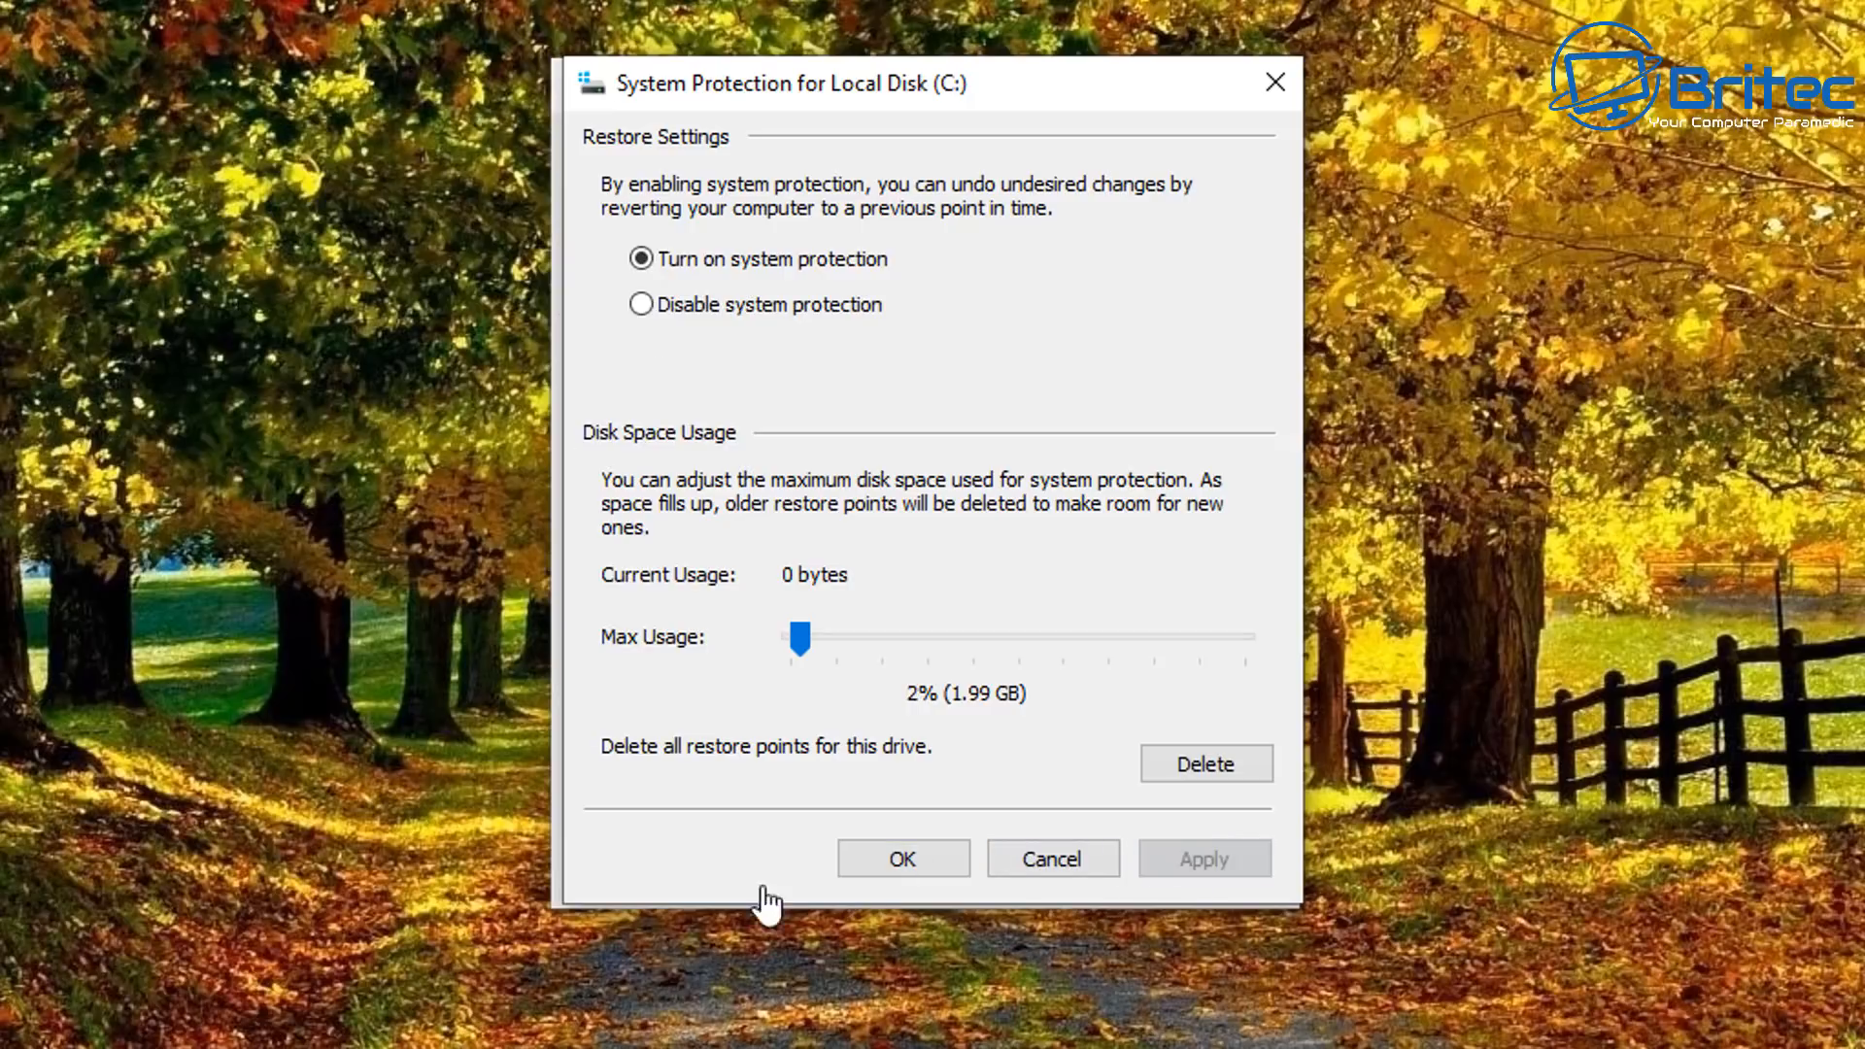
pyautogui.click(892, 875)
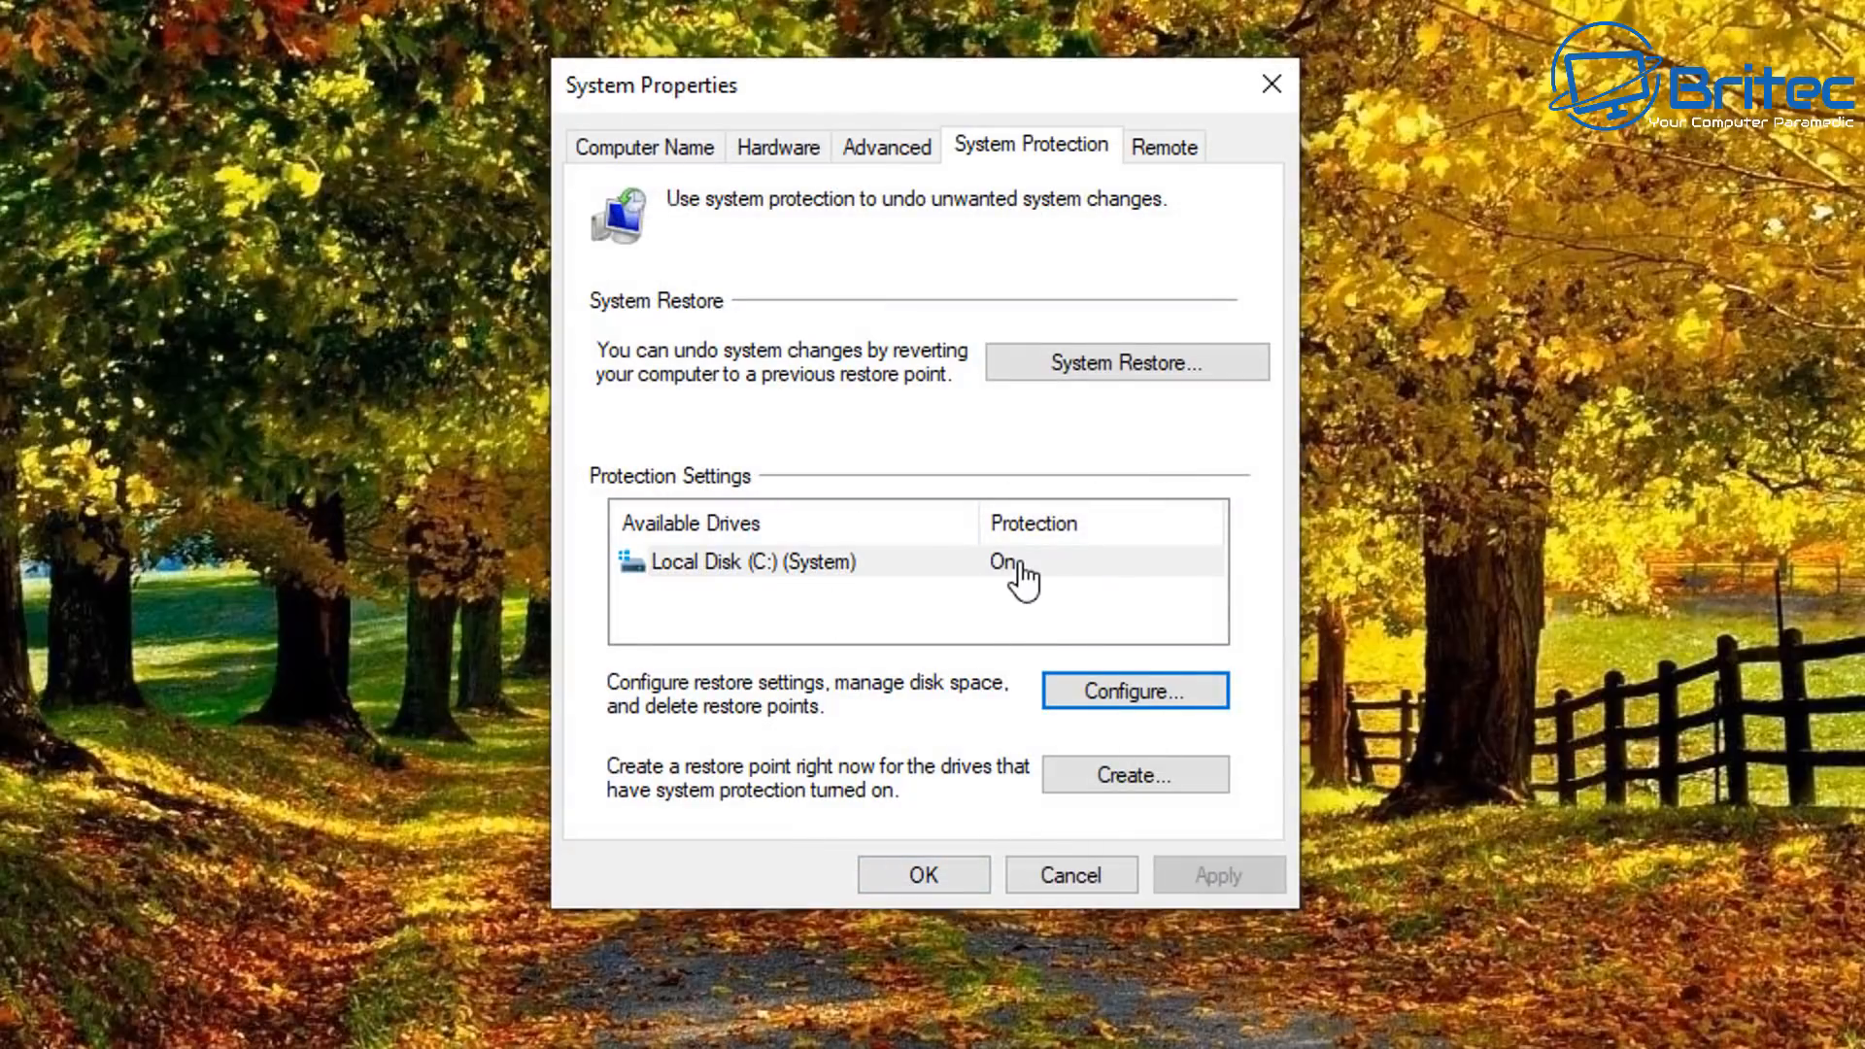
# Create a restore point with the description "backup" and dismiss the completion message.
pyautogui.click(1135, 777)
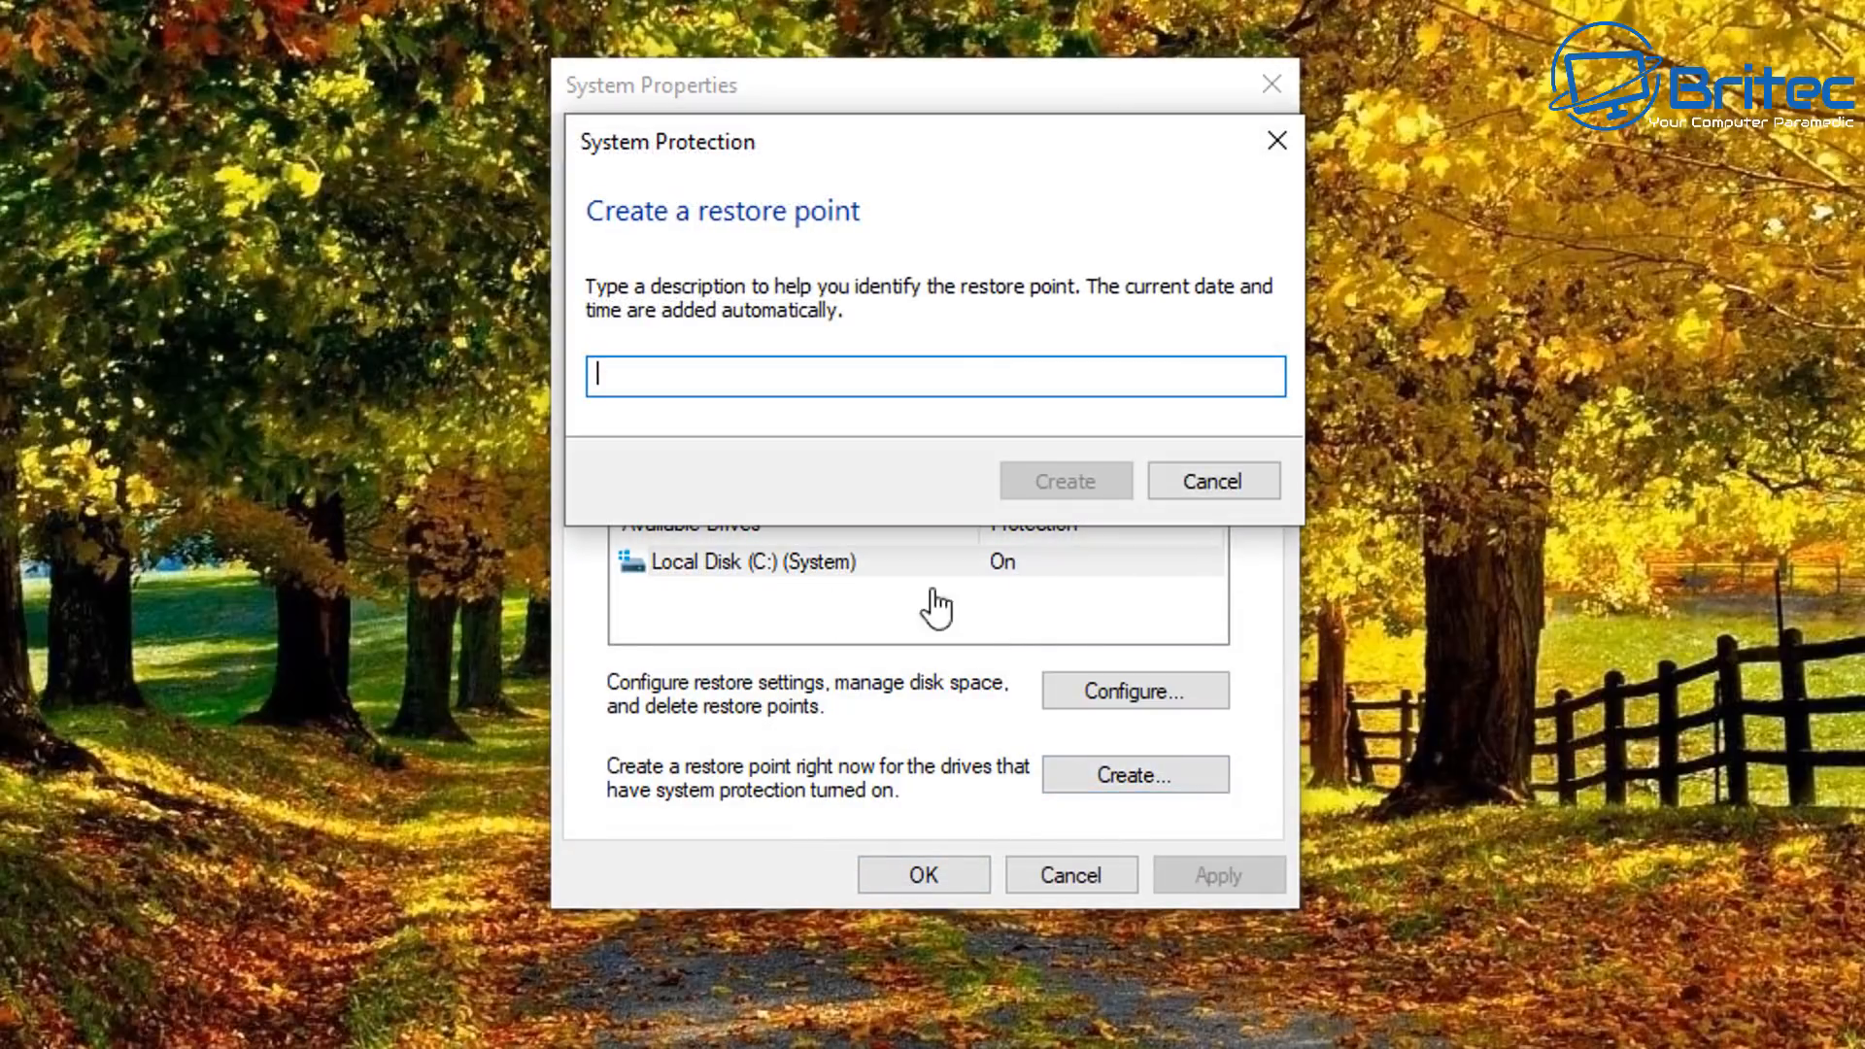
pyautogui.moveTo(833, 158); pyautogui.dragTo(824, 195)
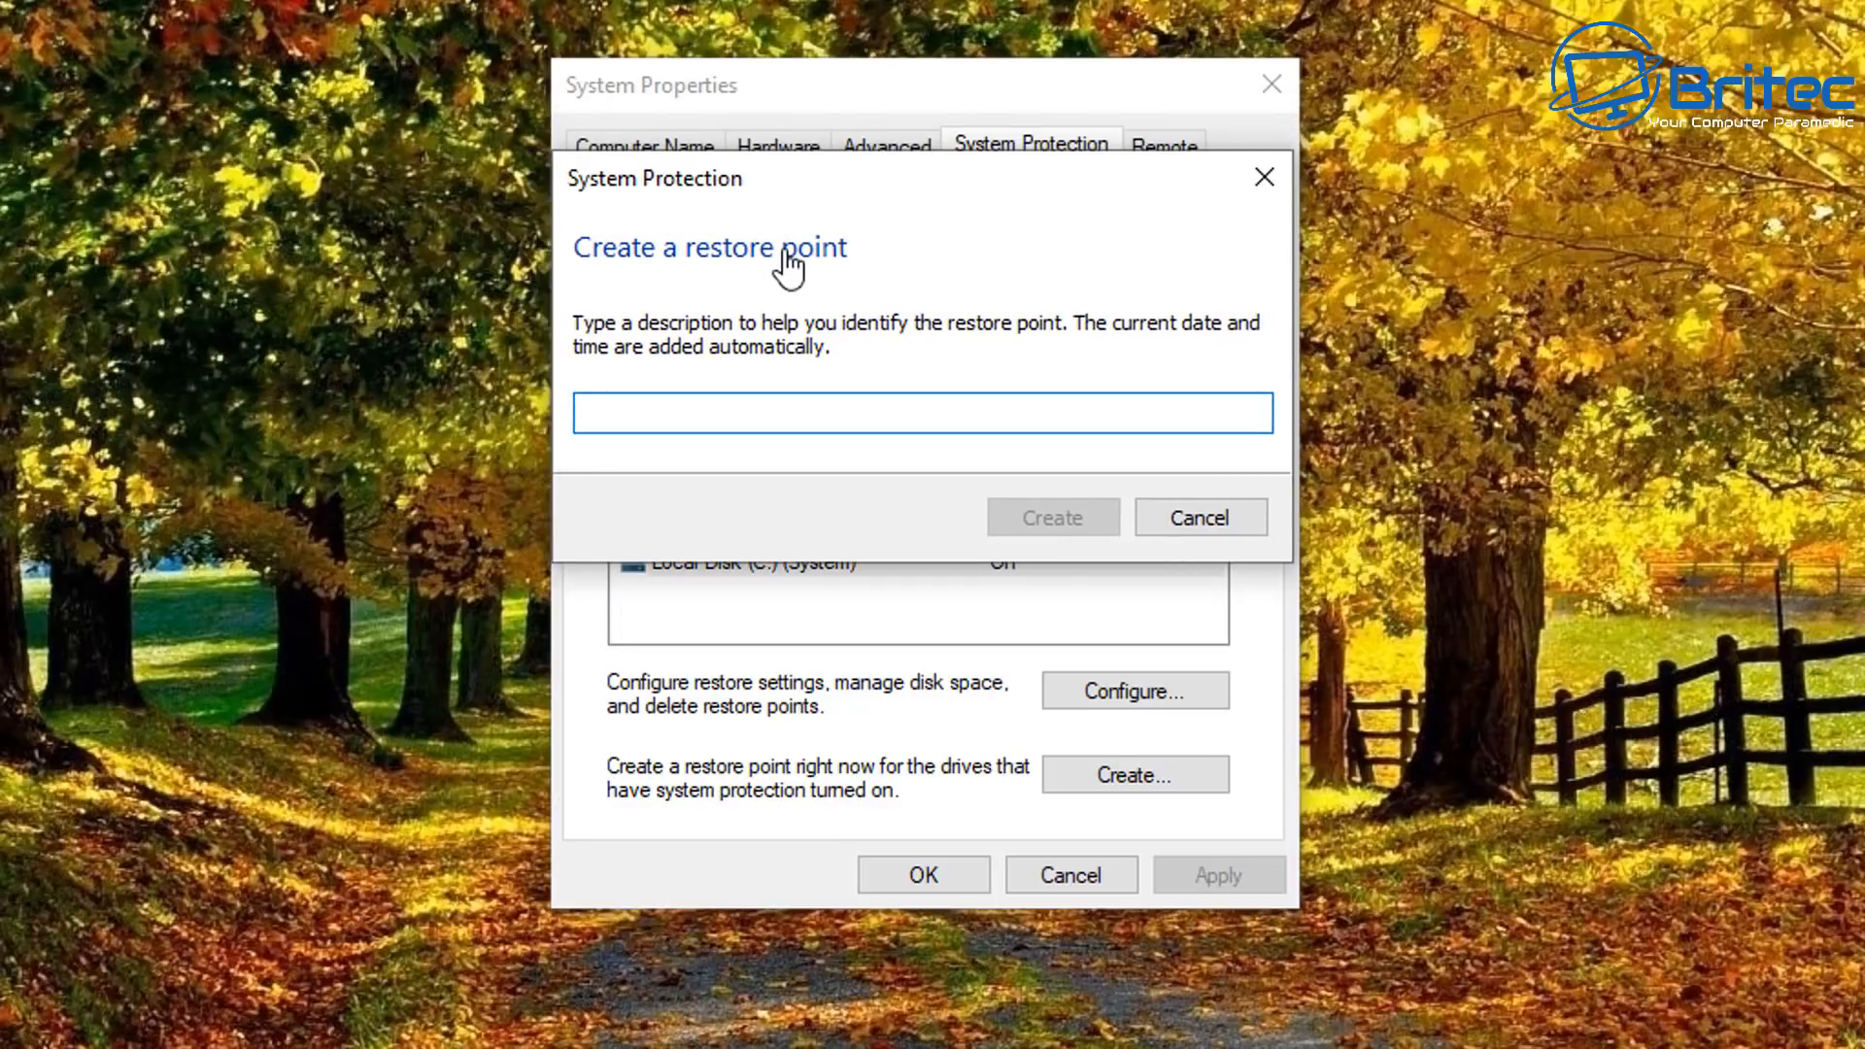
pyautogui.write('backup')
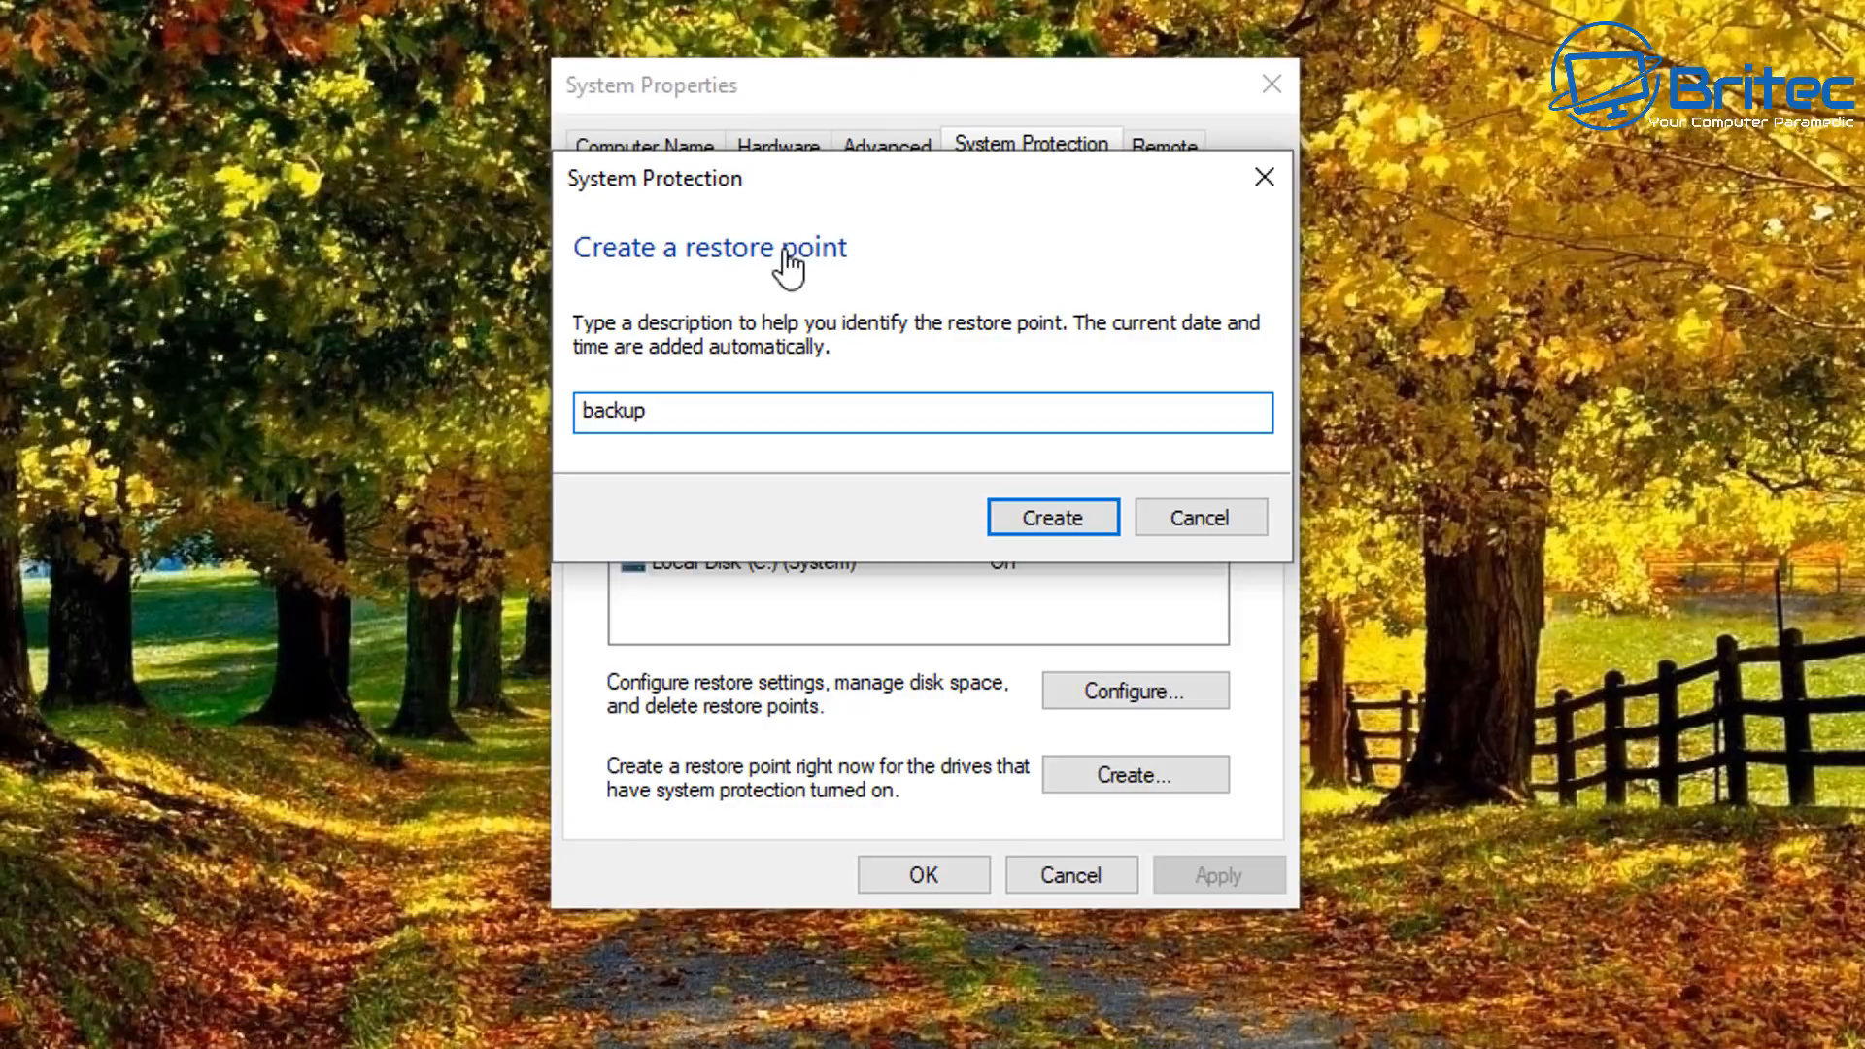
pyautogui.click(1059, 525)
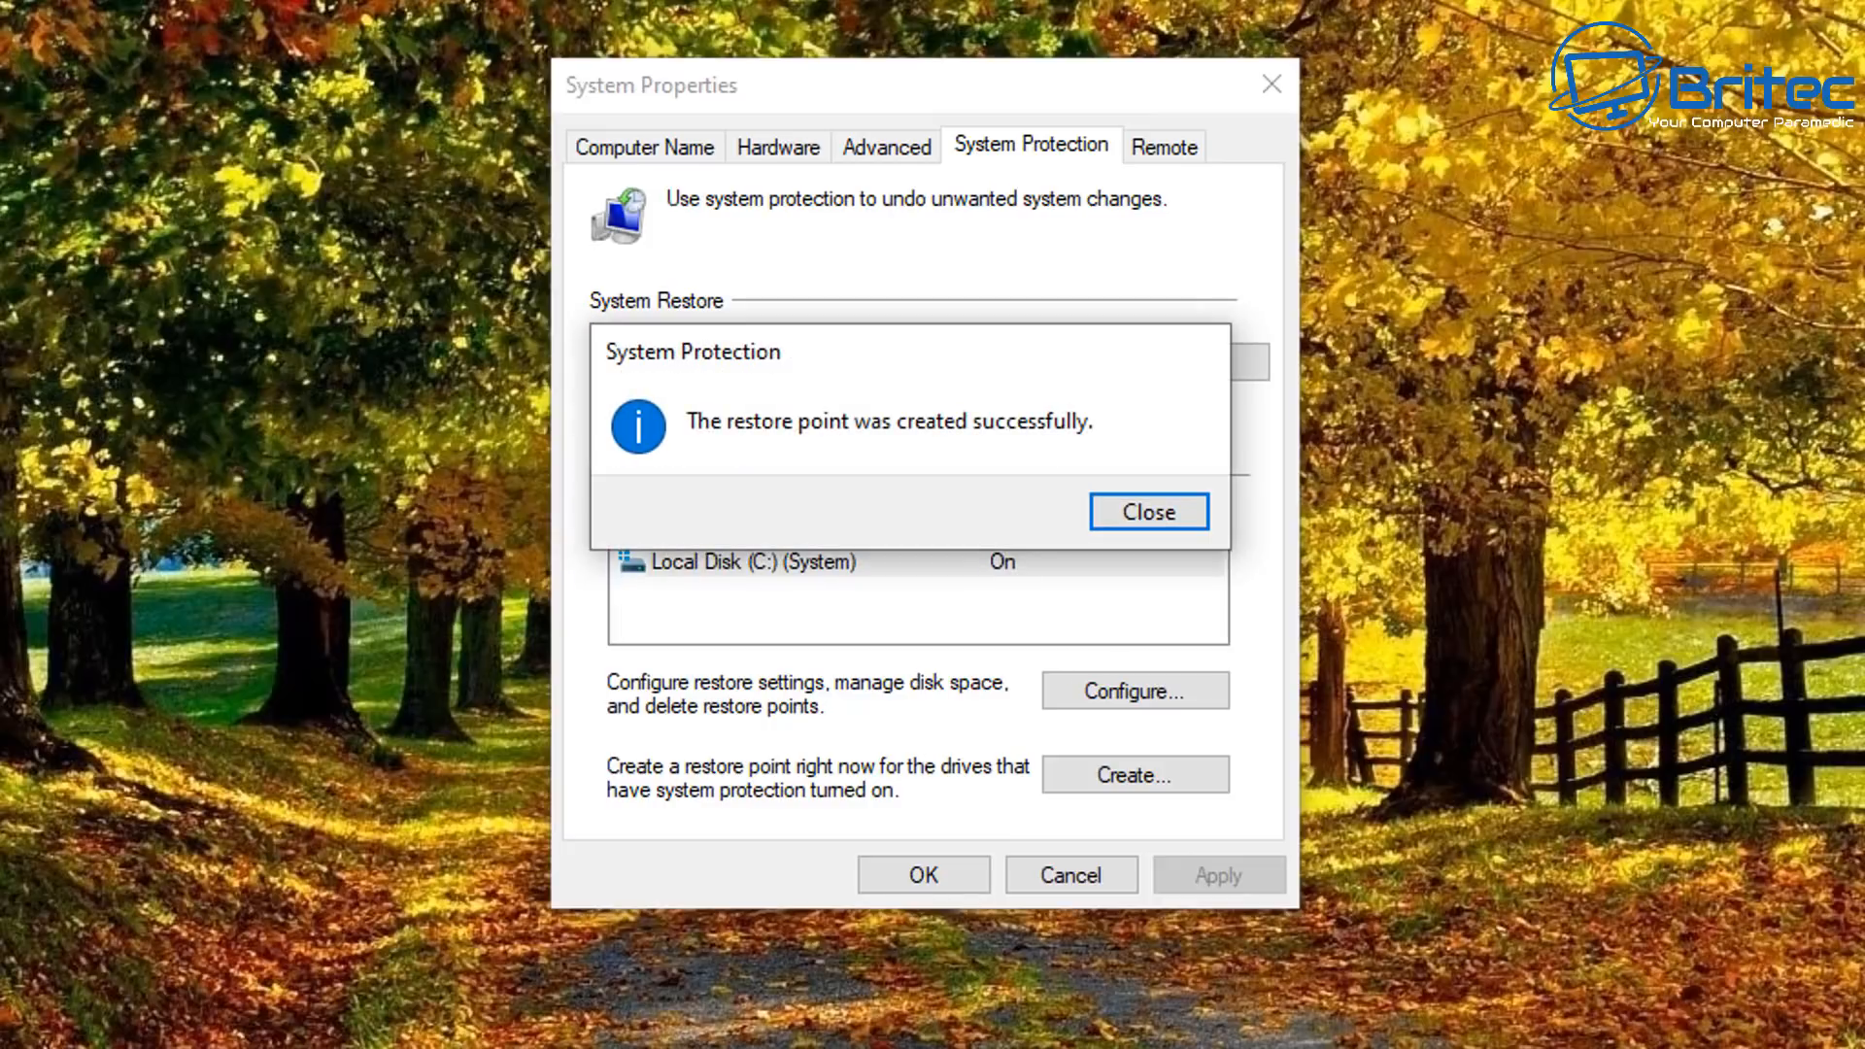
pyautogui.click(1142, 511)
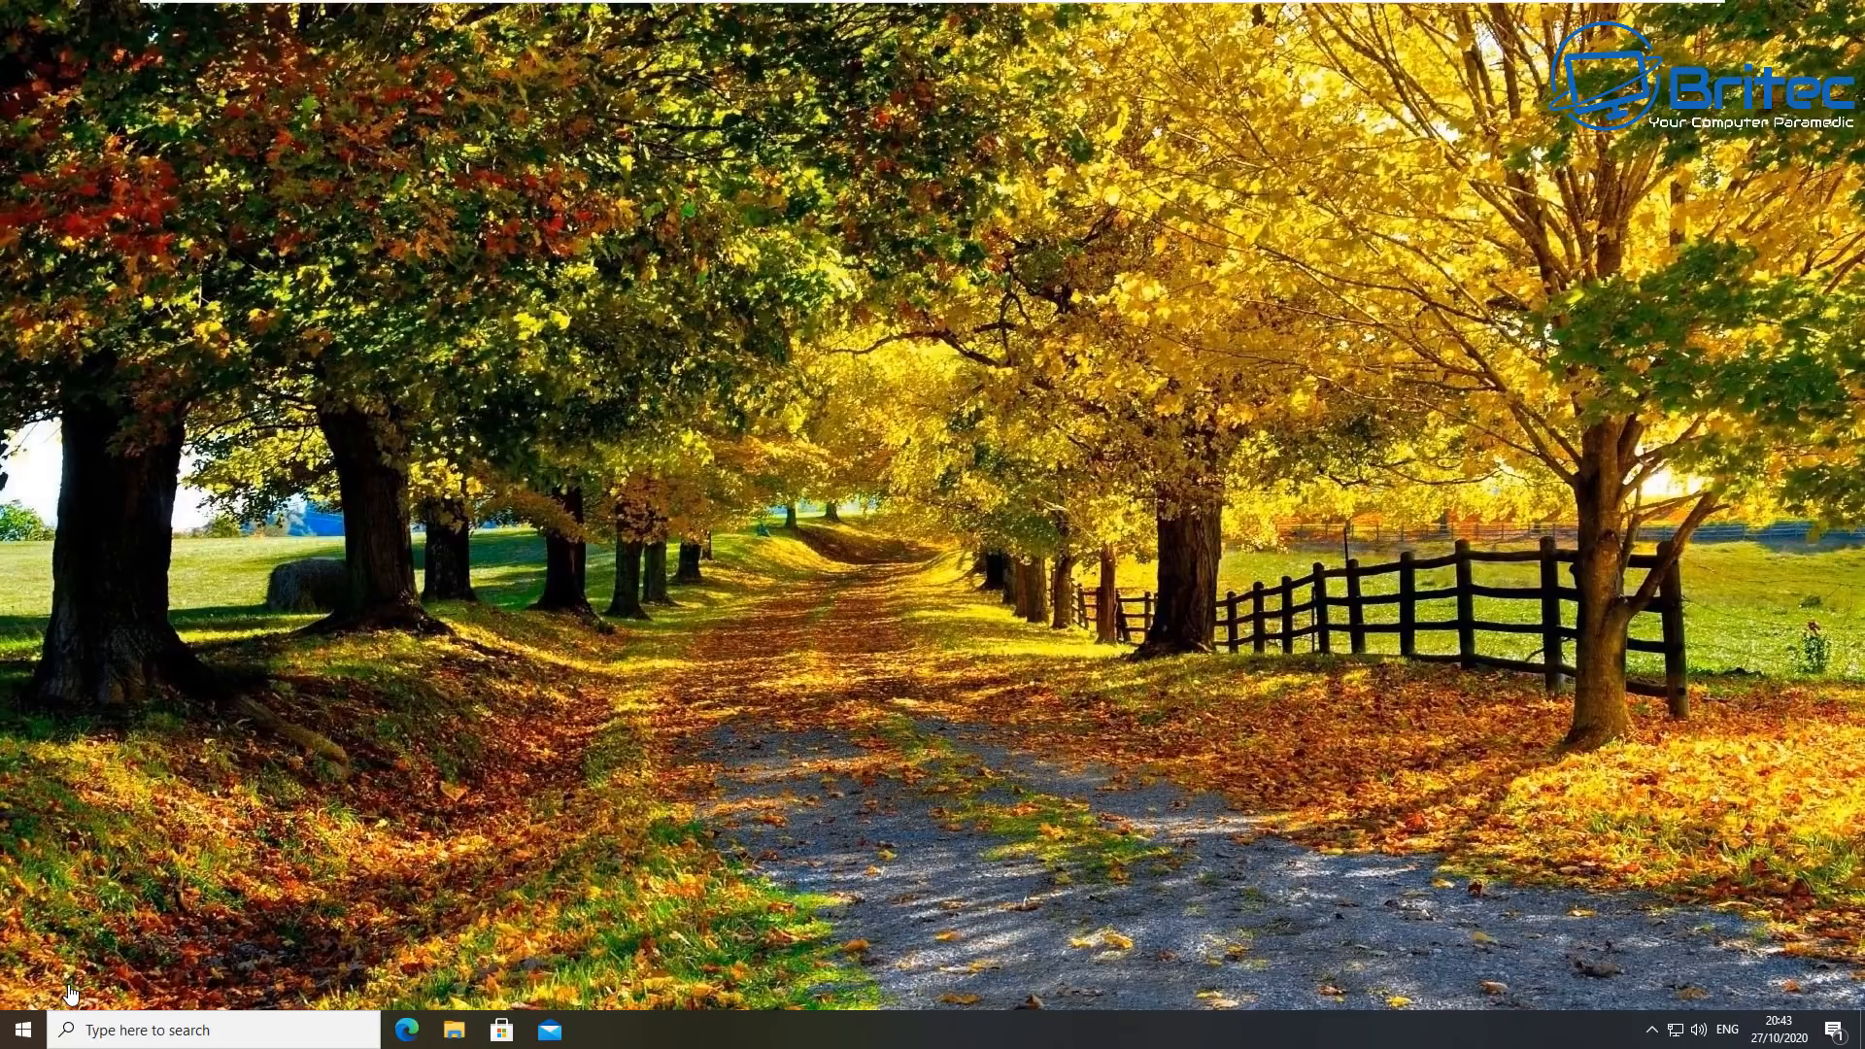
# Browse in File Explorer to the C:\Windows\System32\config folder.
pyautogui.click(445, 1024)
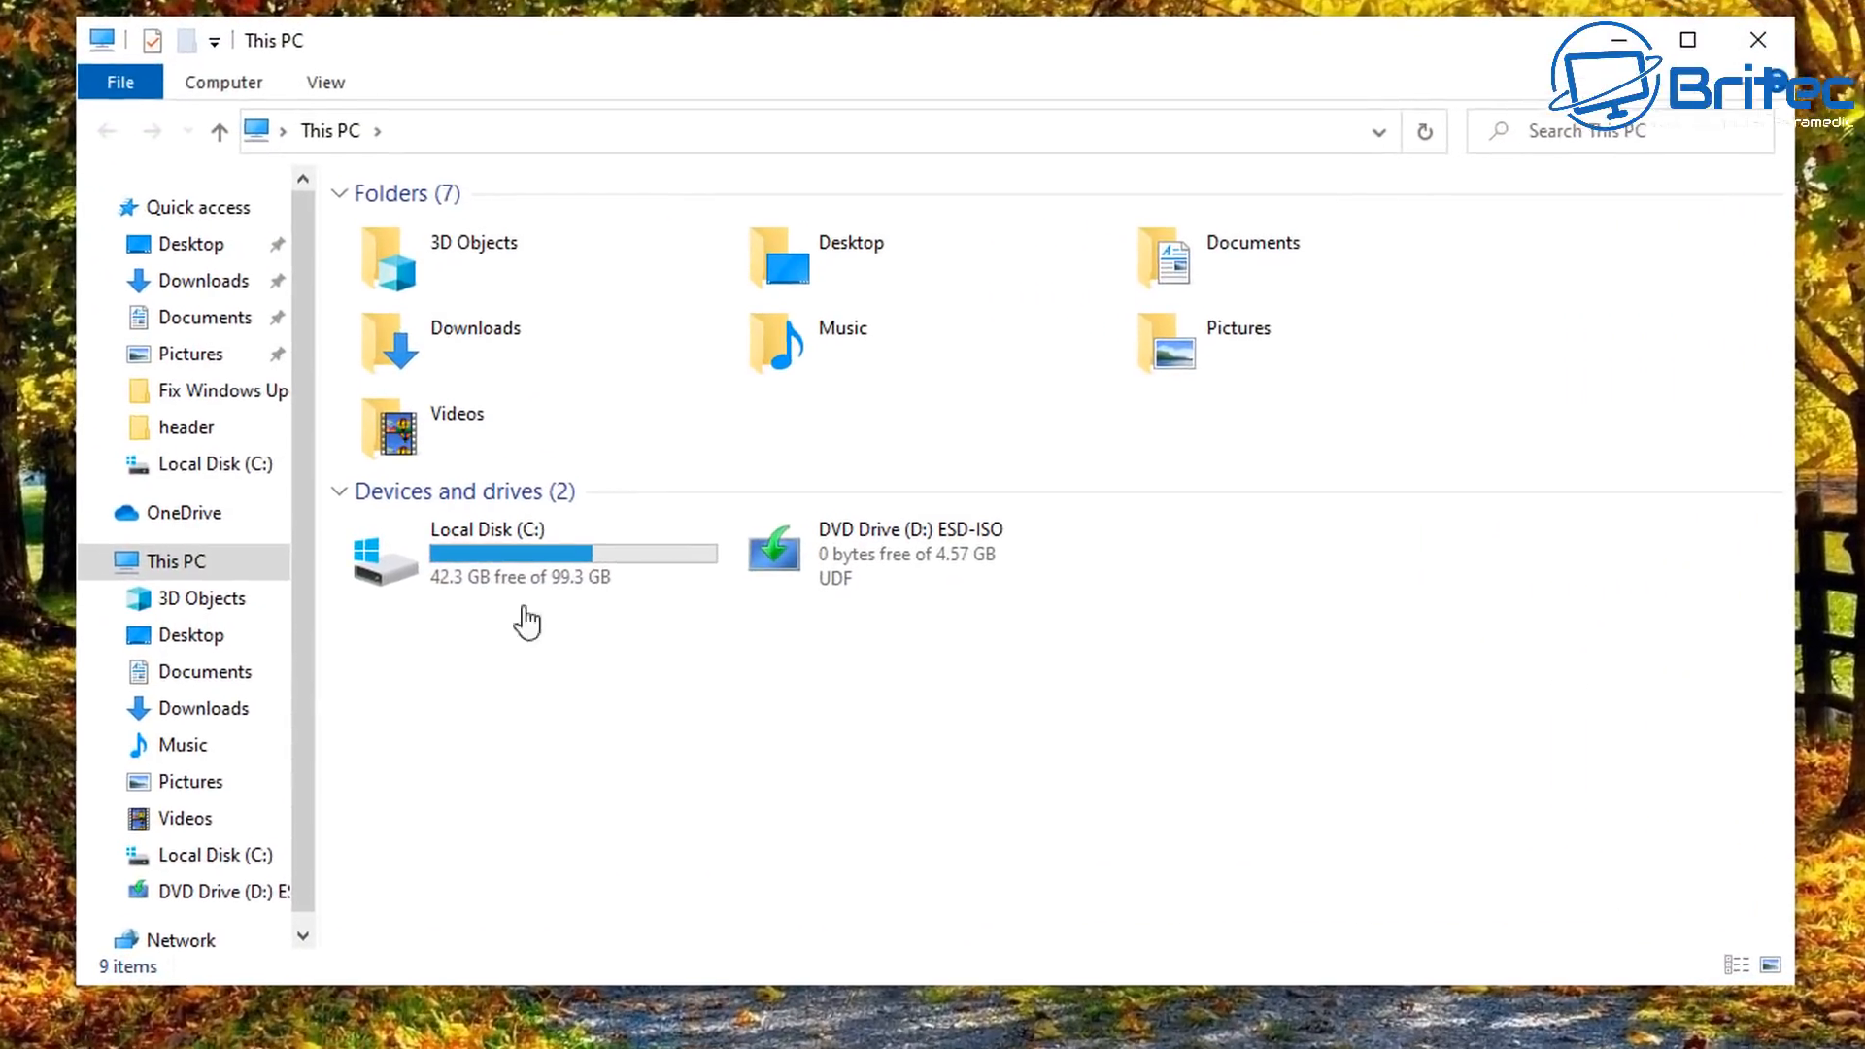
pyautogui.doubleClick(515, 571)
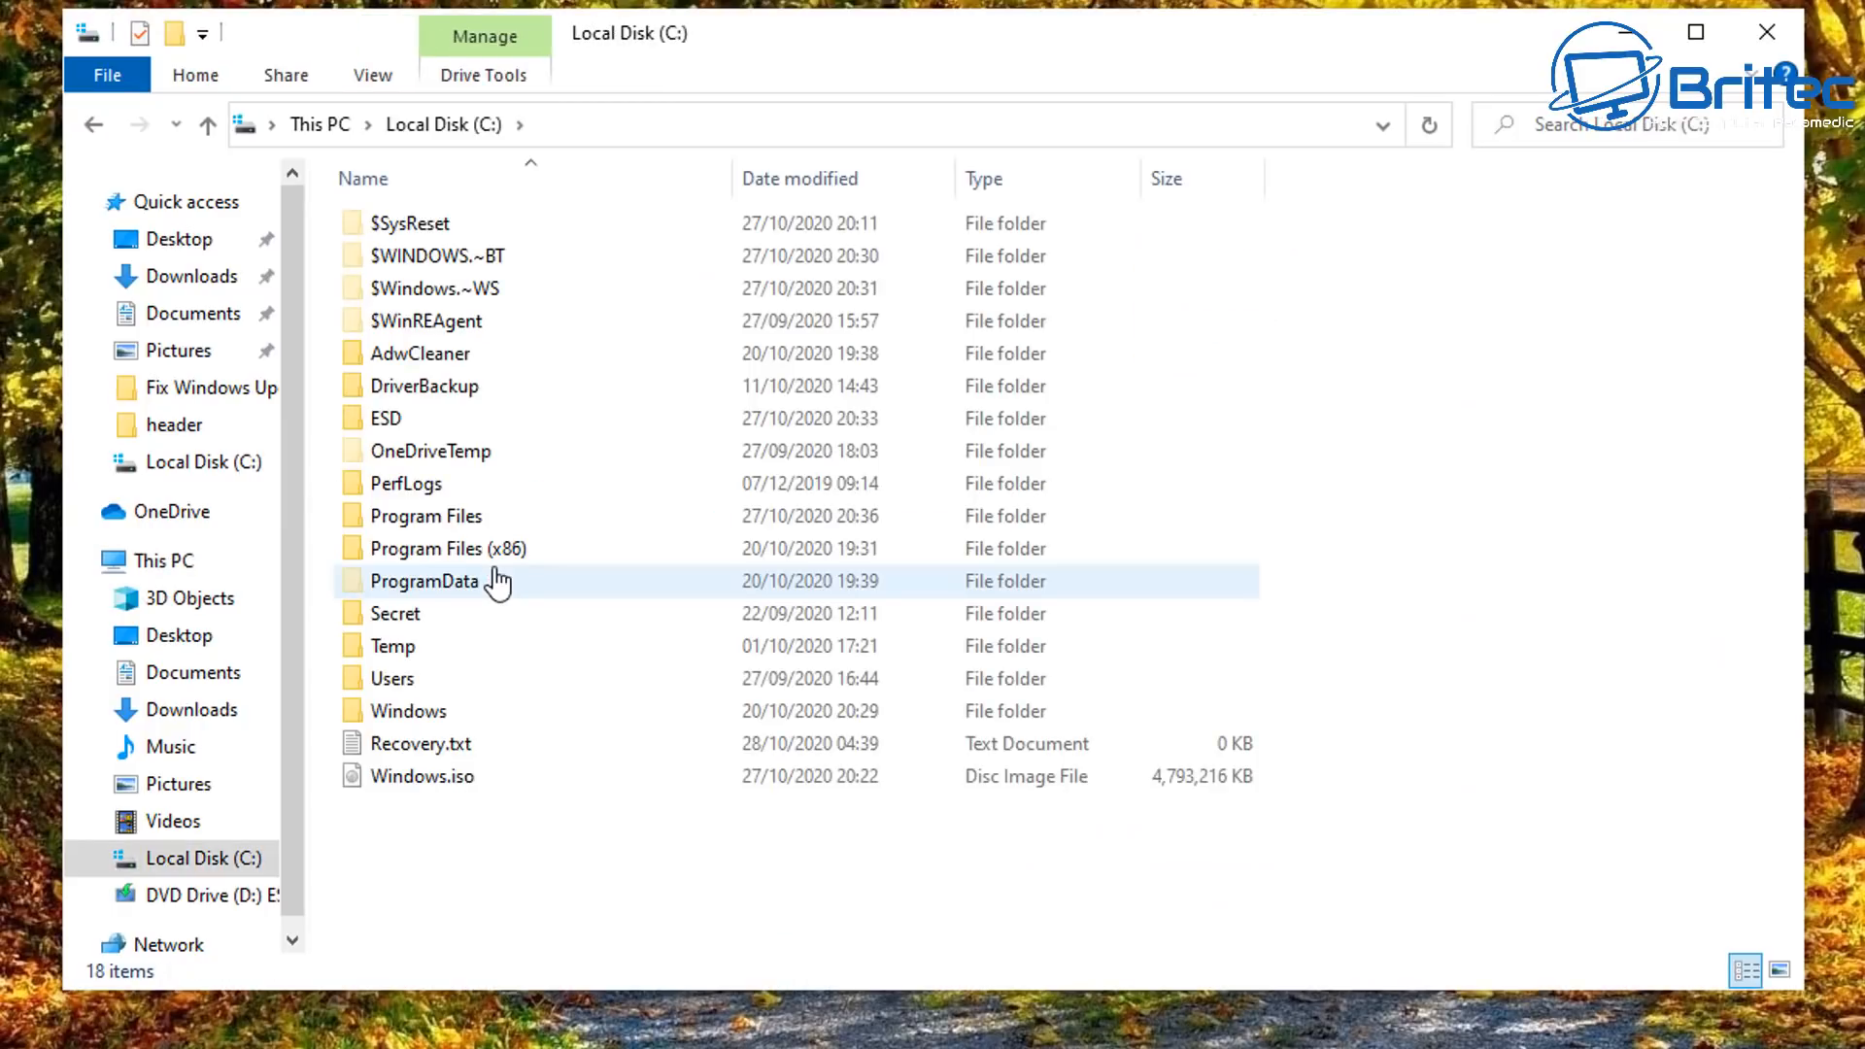
pyautogui.doubleClick(408, 714)
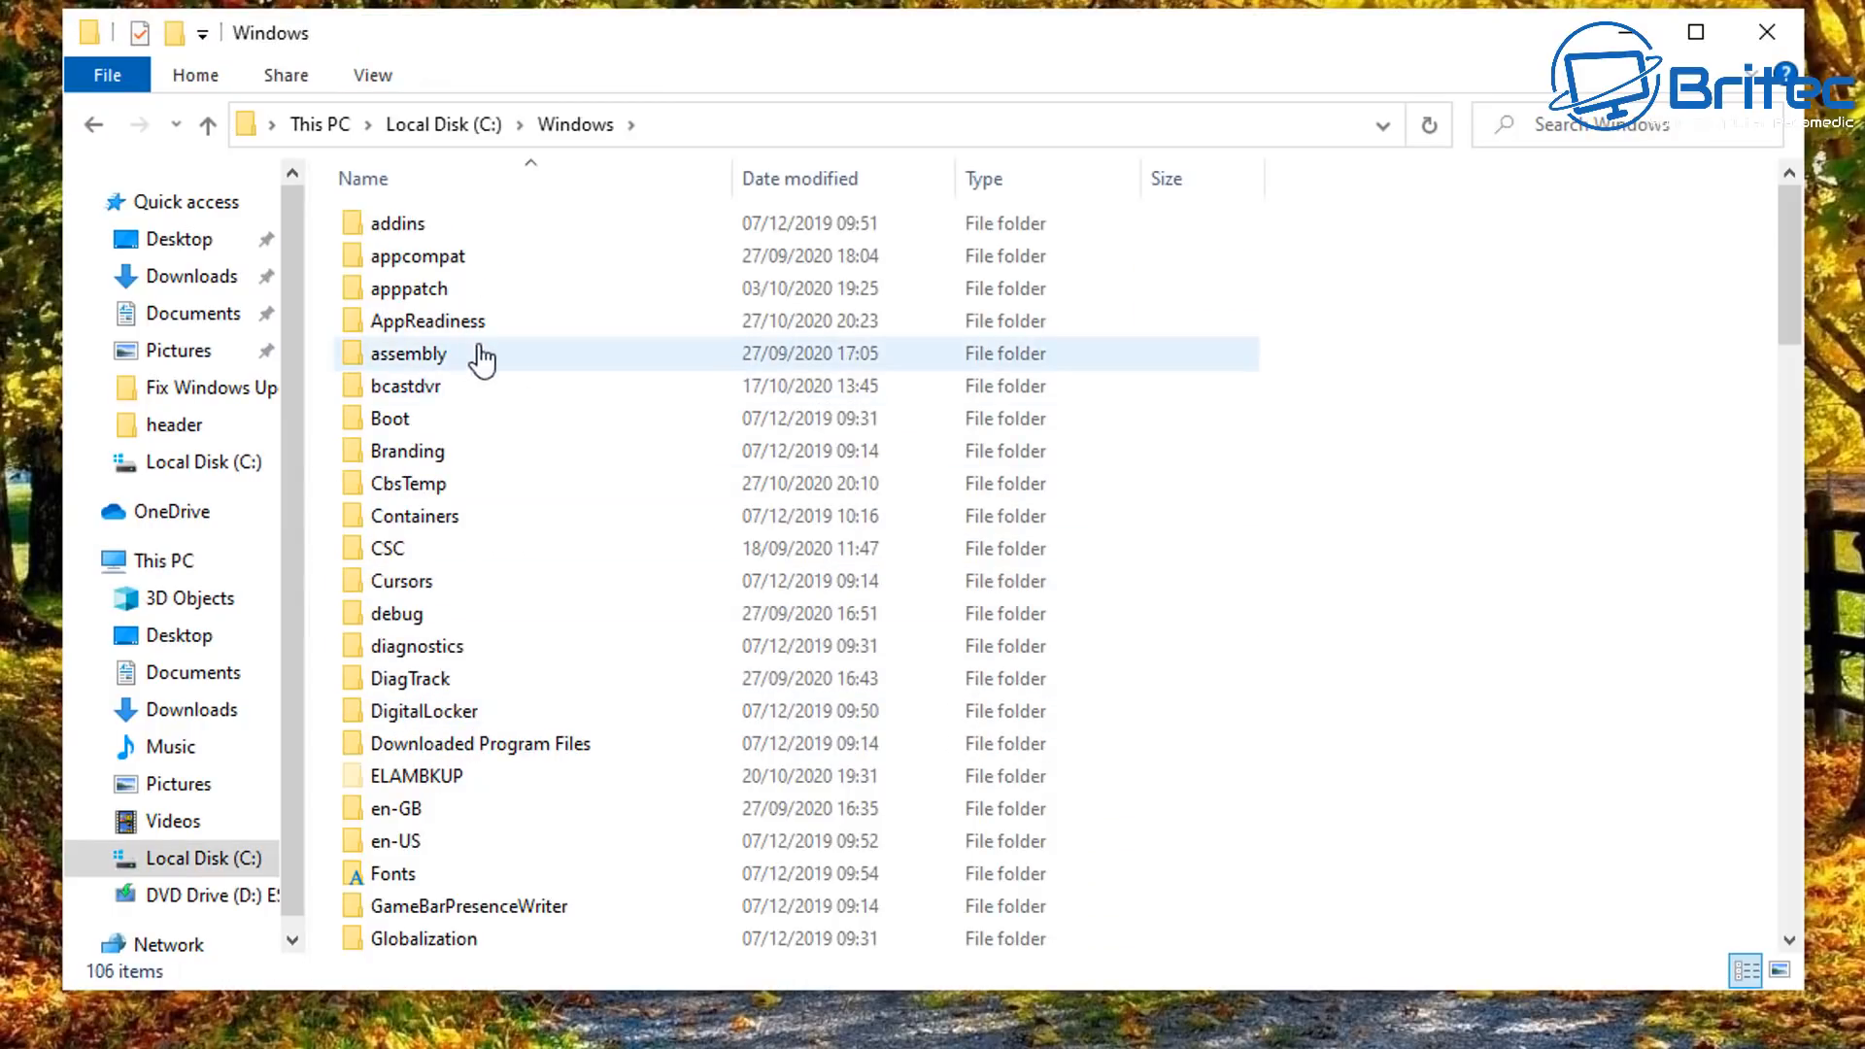
pyautogui.moveTo(622, 442)
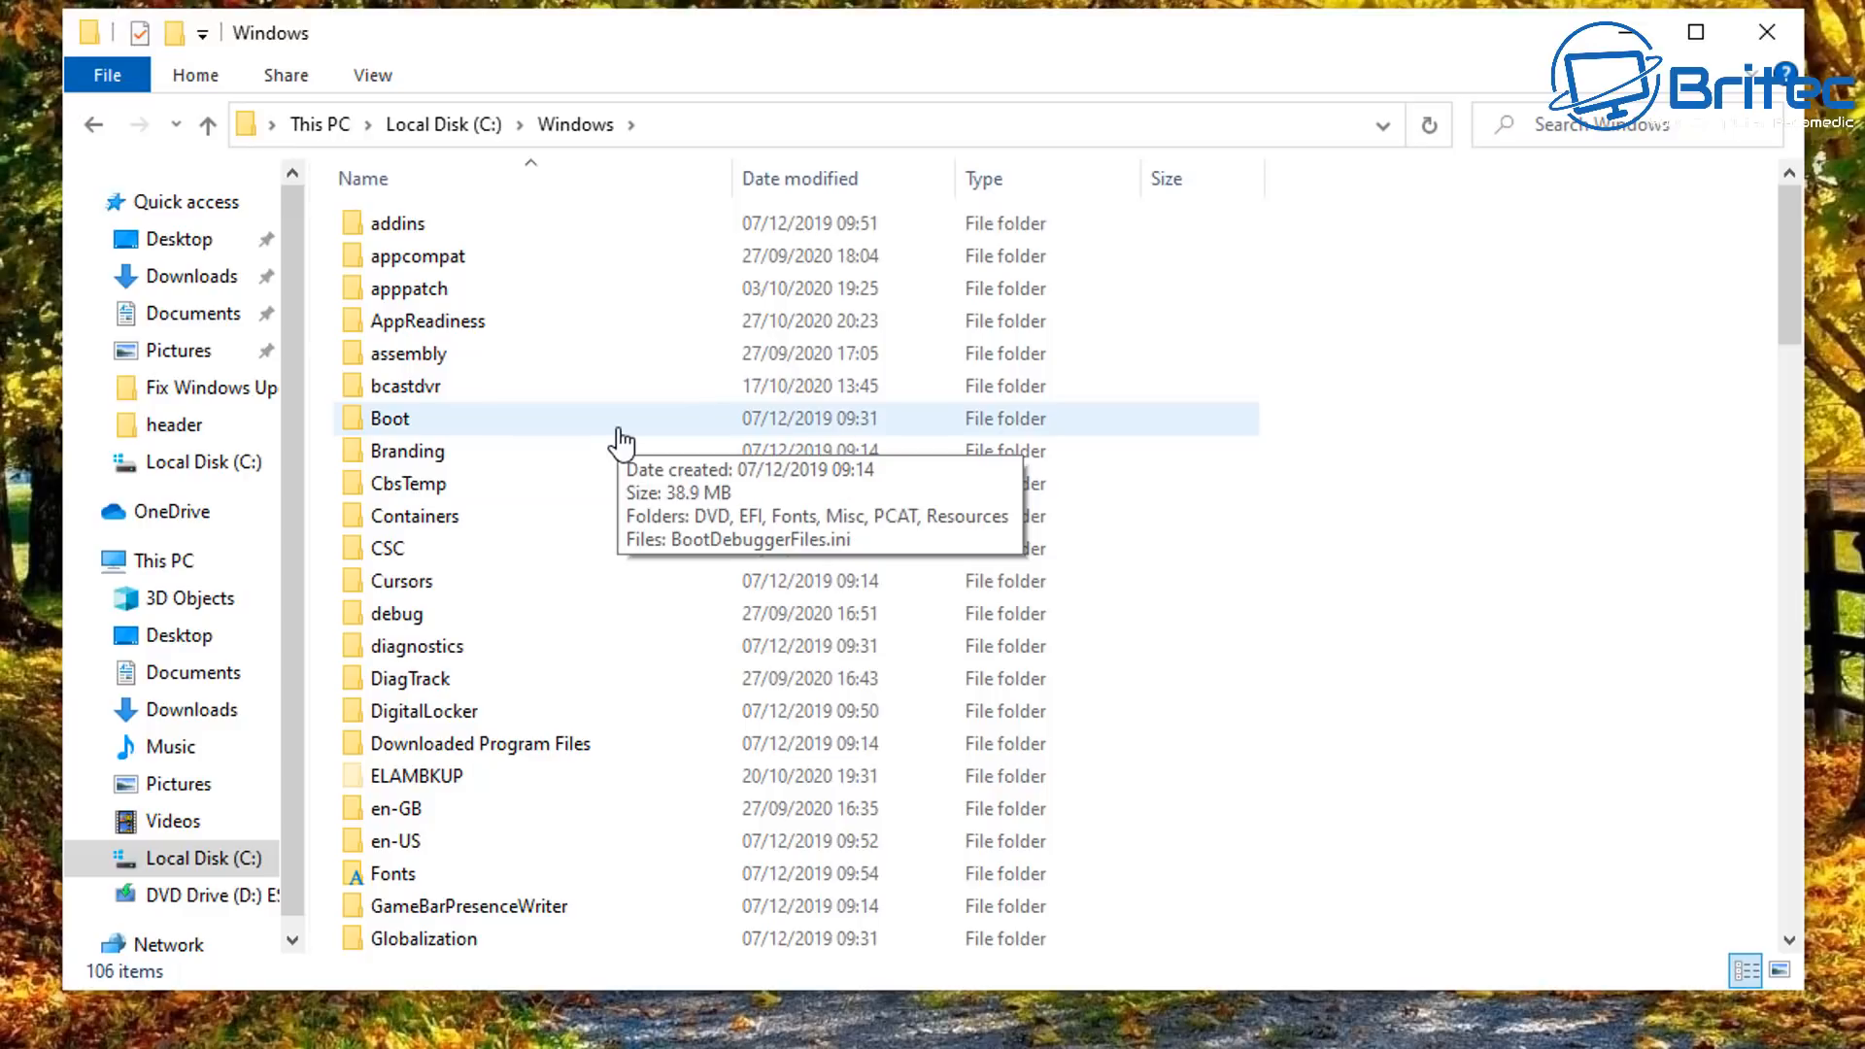
pyautogui.scroll(-4, 592, 427)
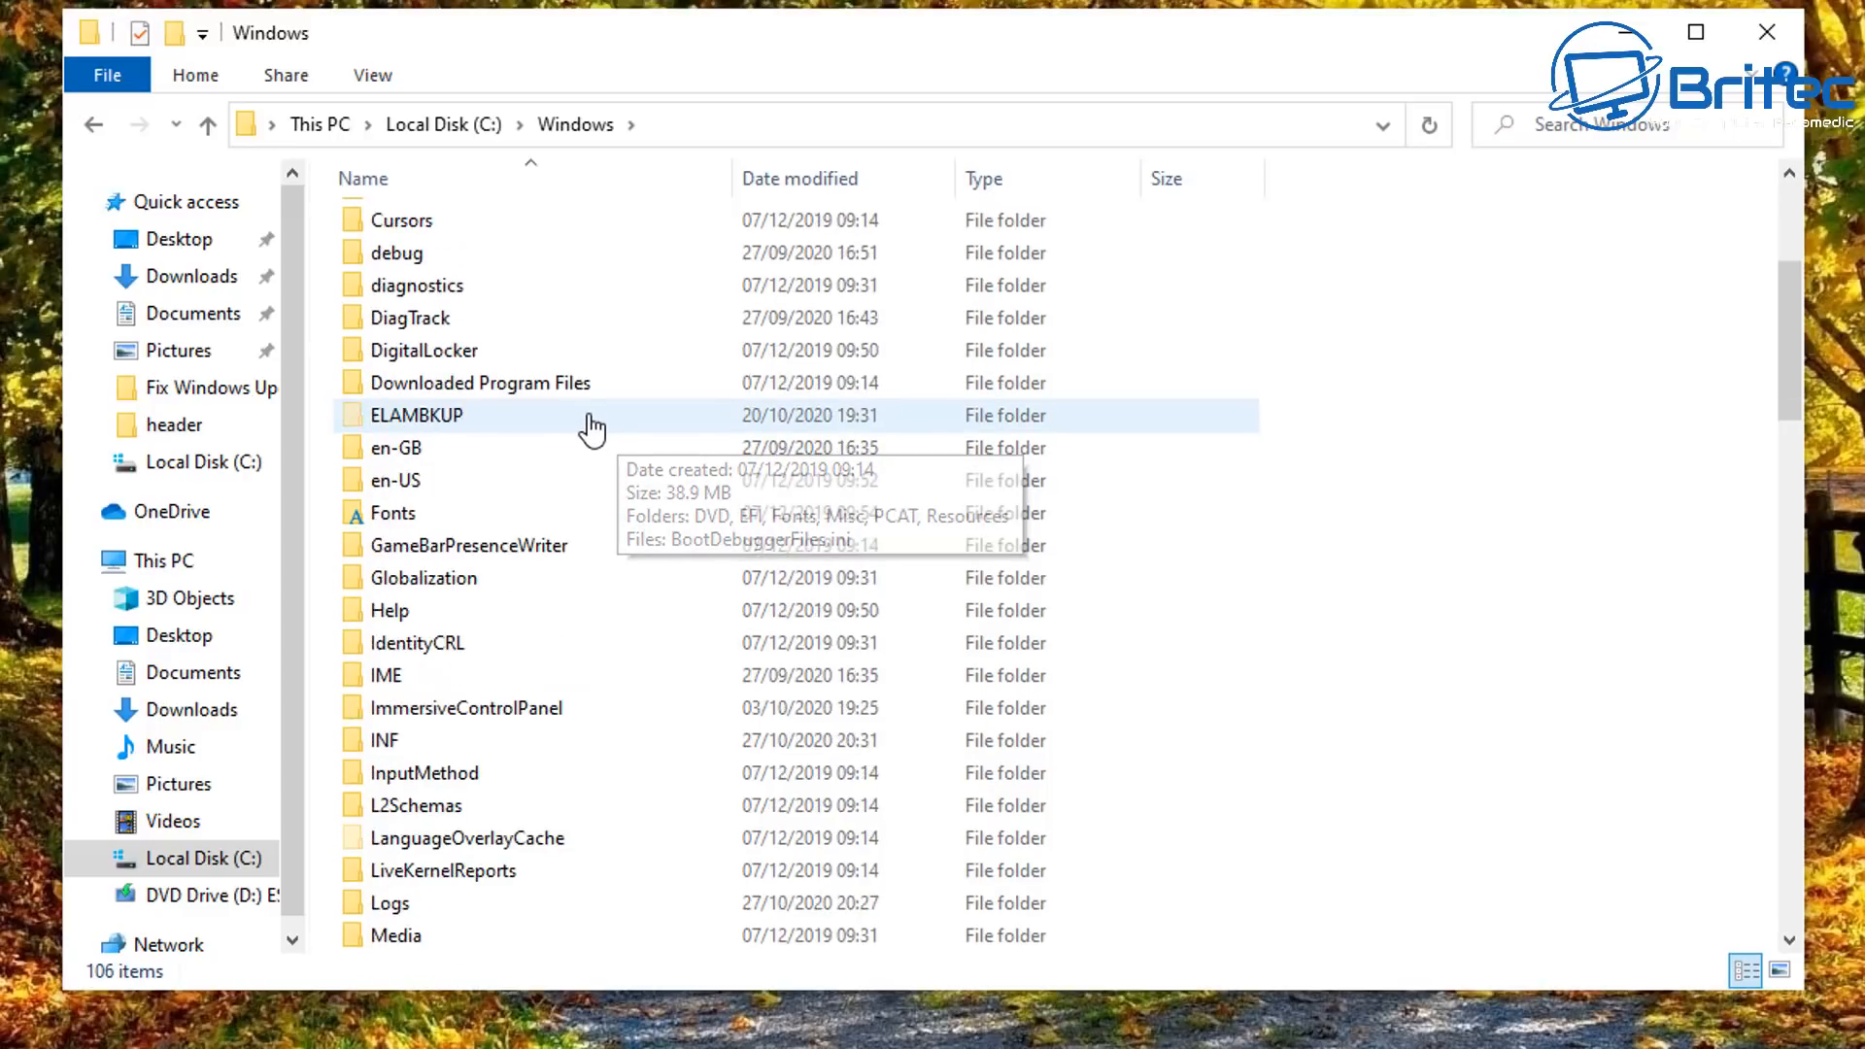
pyautogui.scroll(-15, 592, 428)
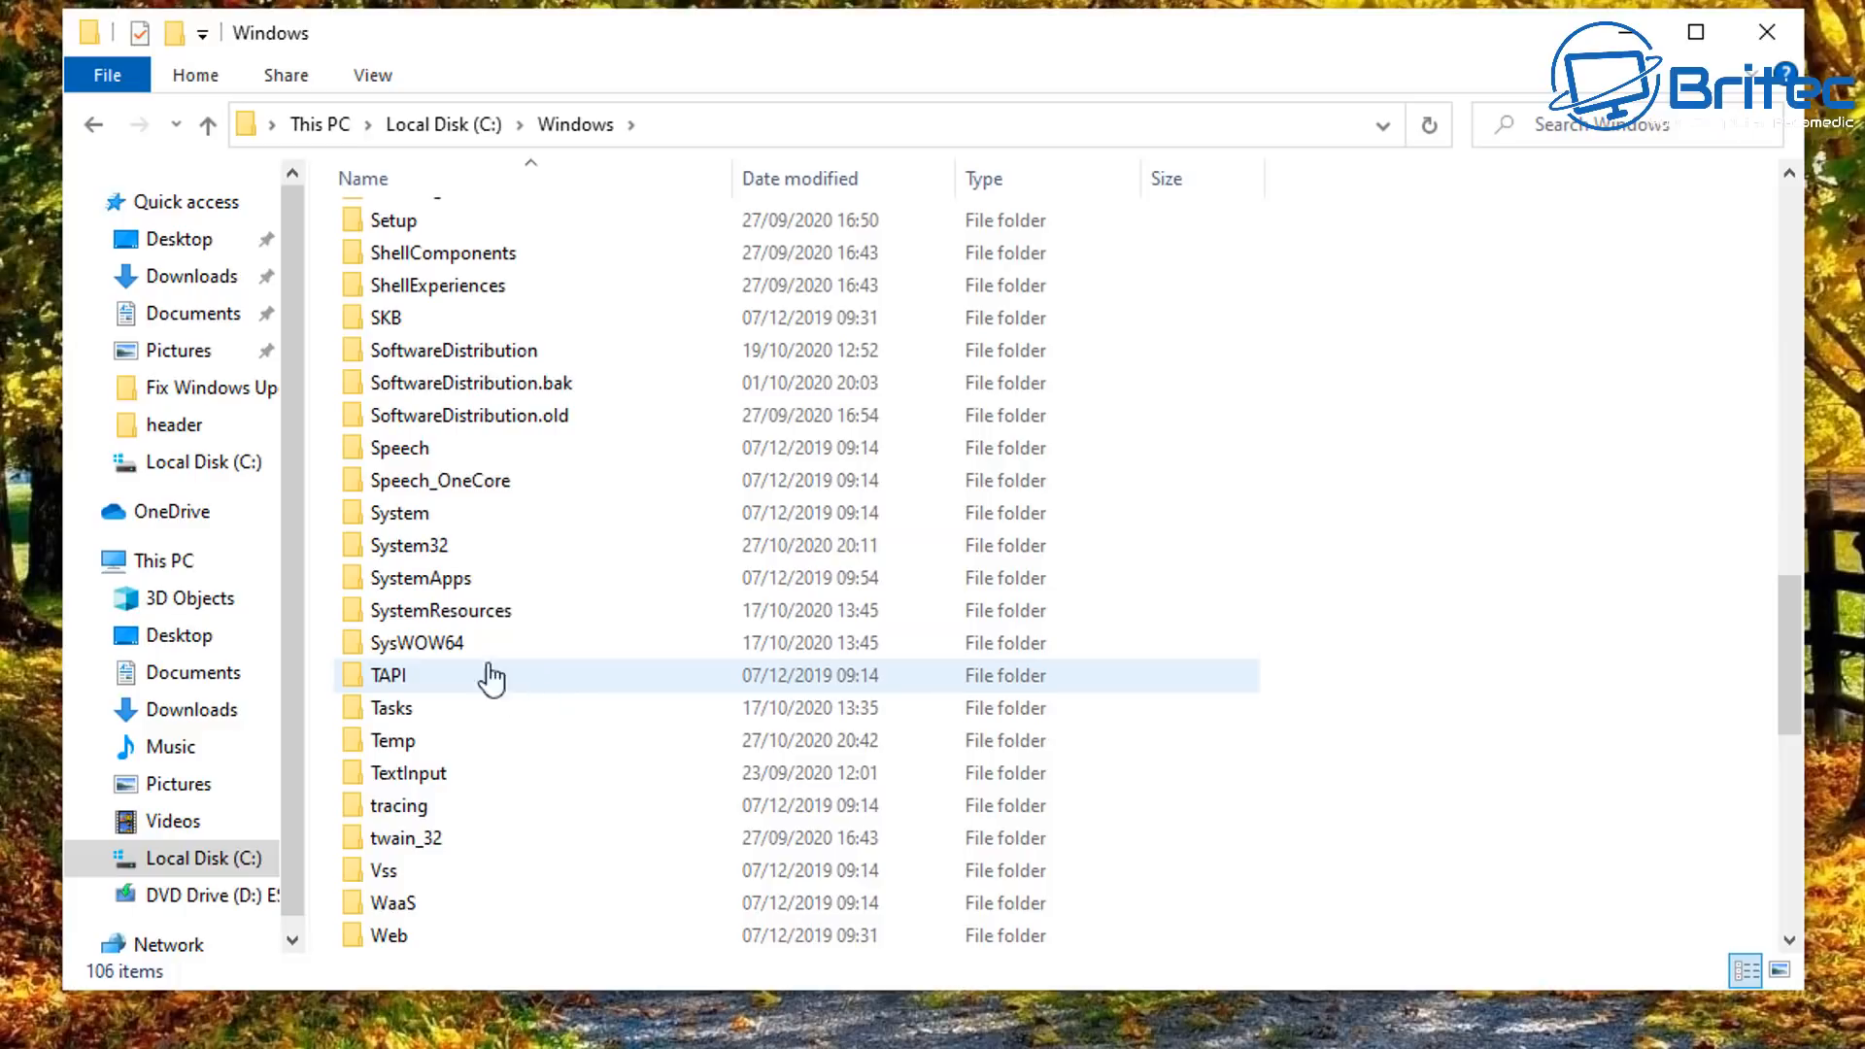
pyautogui.doubleClick(412, 550)
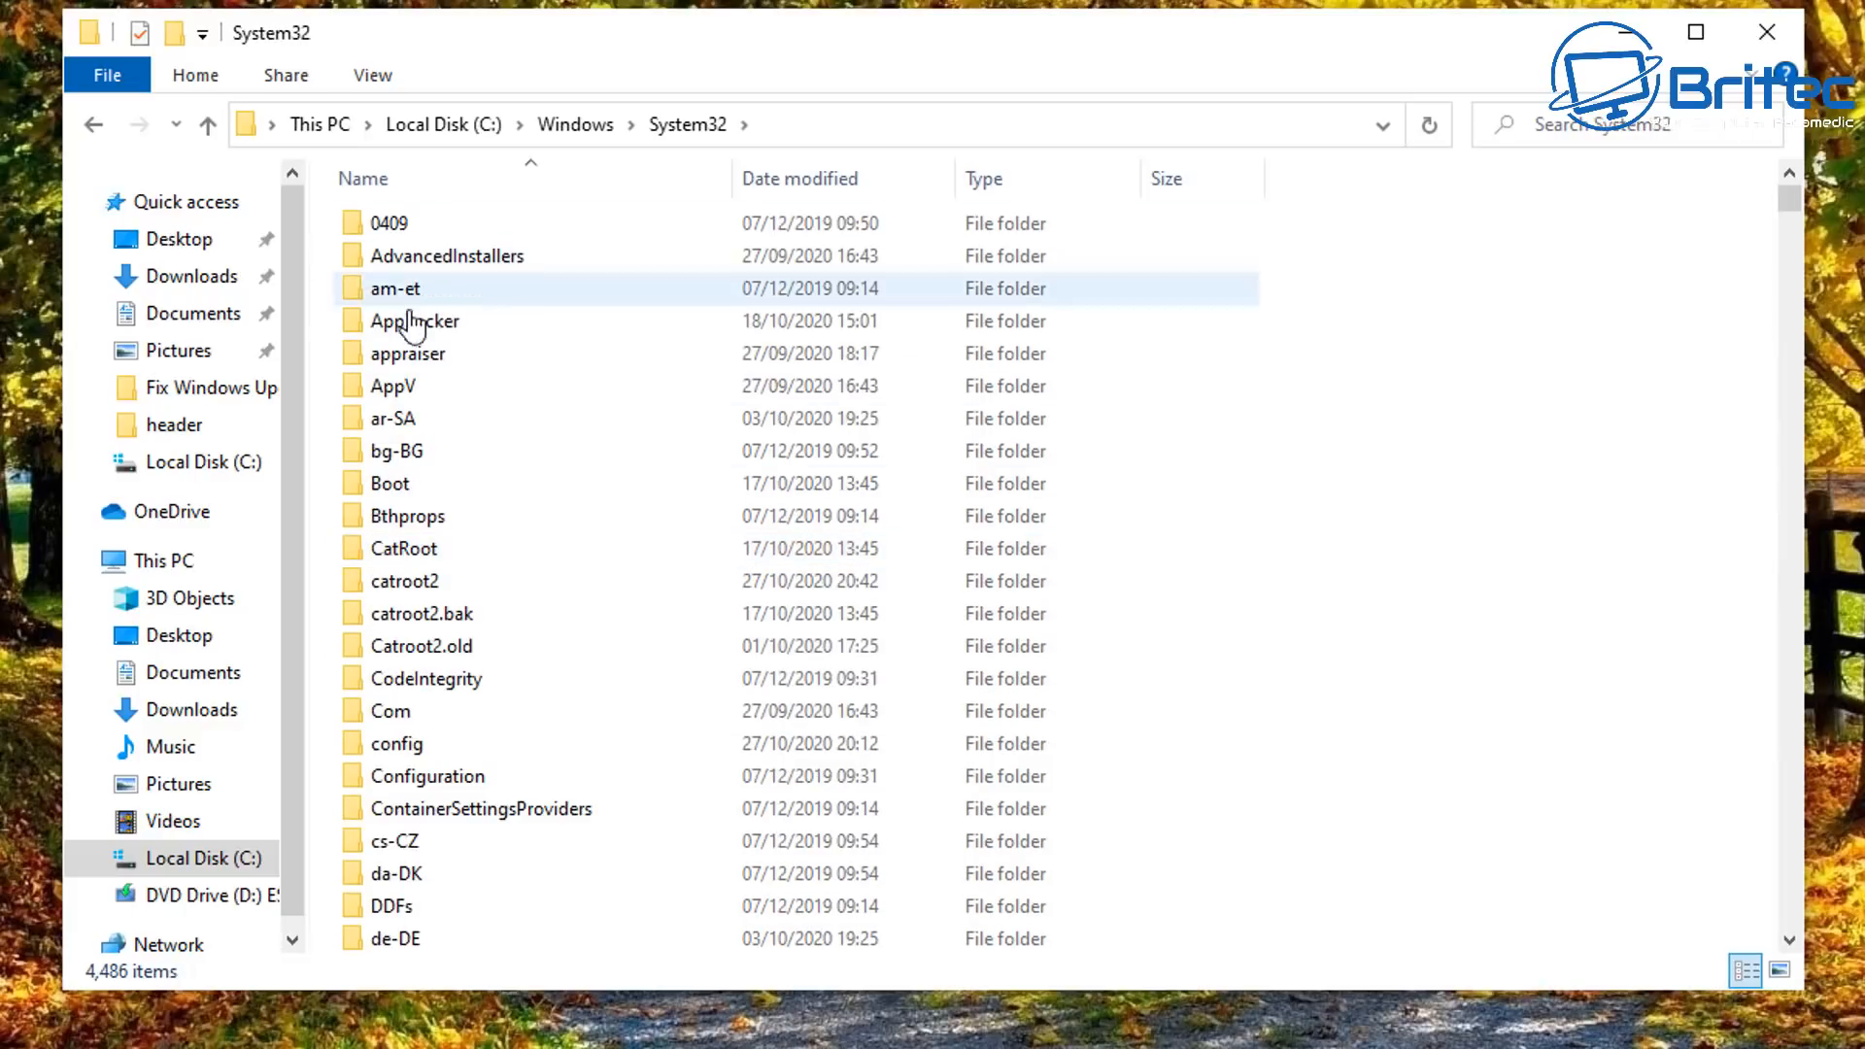
pyautogui.click(419, 750)
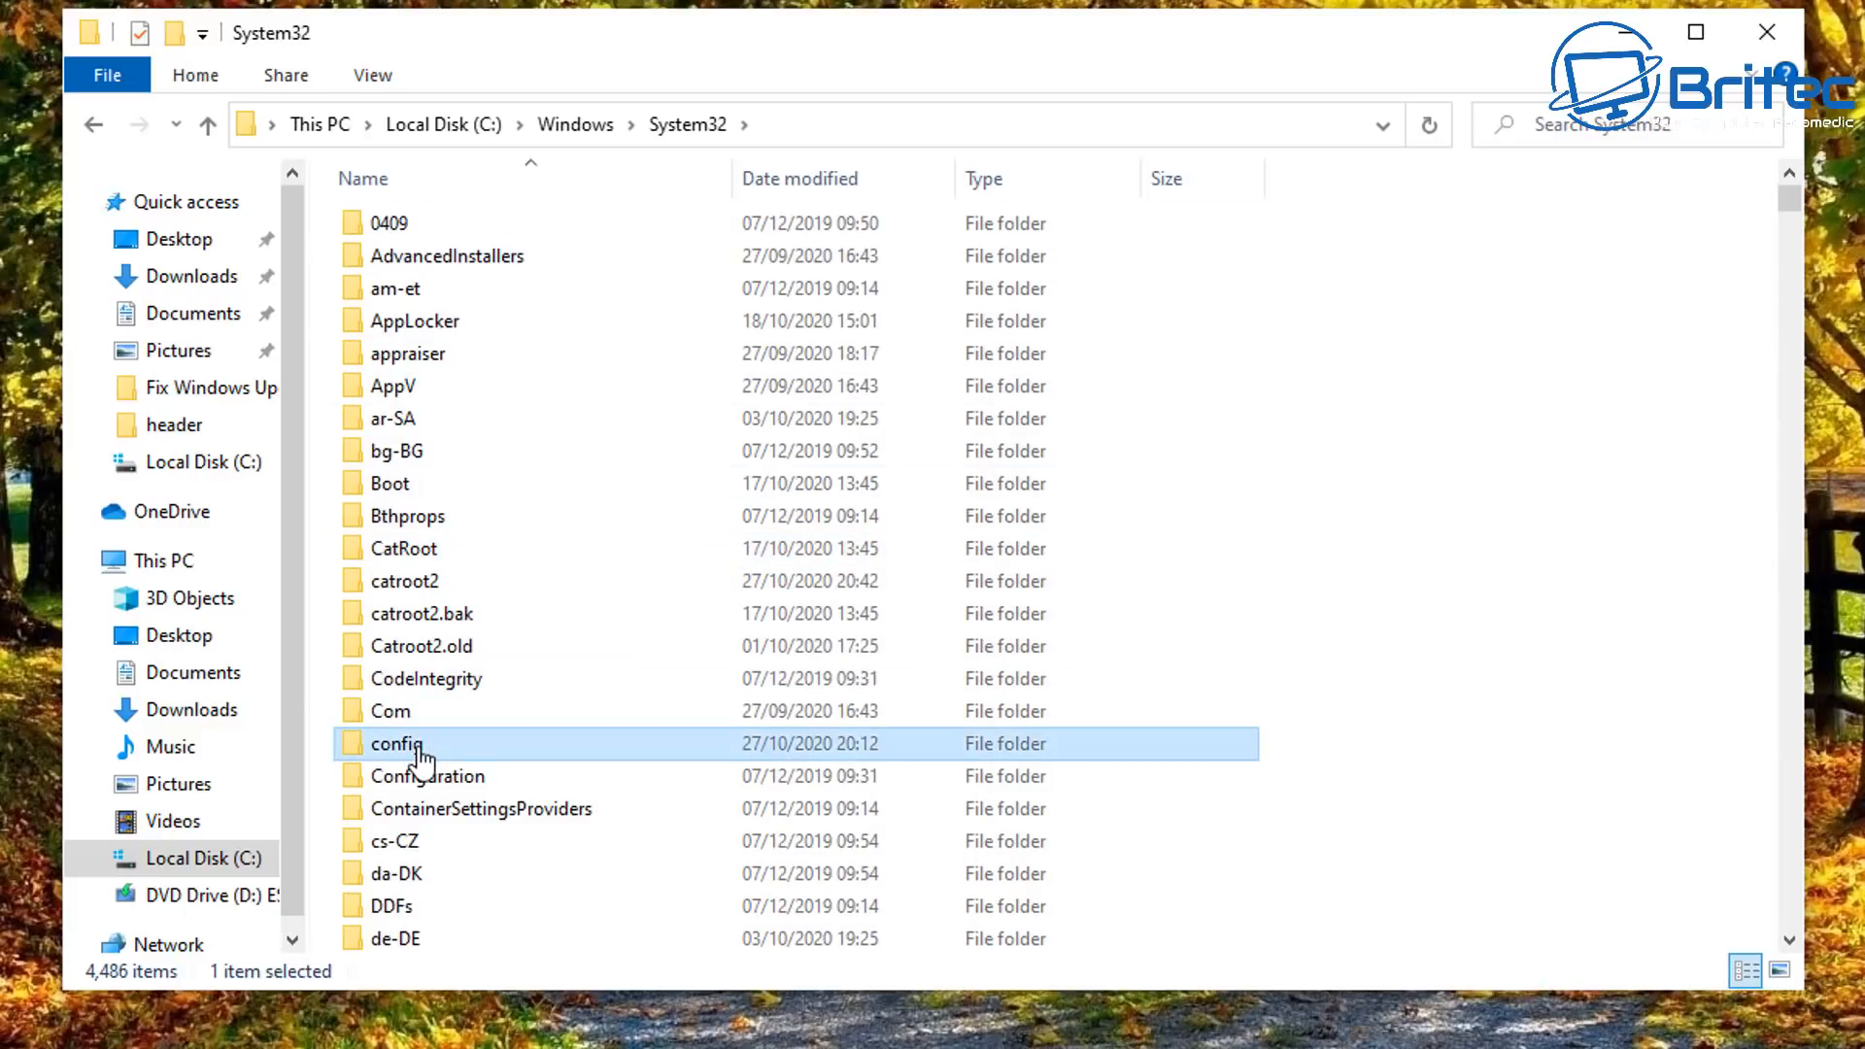
pyautogui.doubleClick(419, 750)
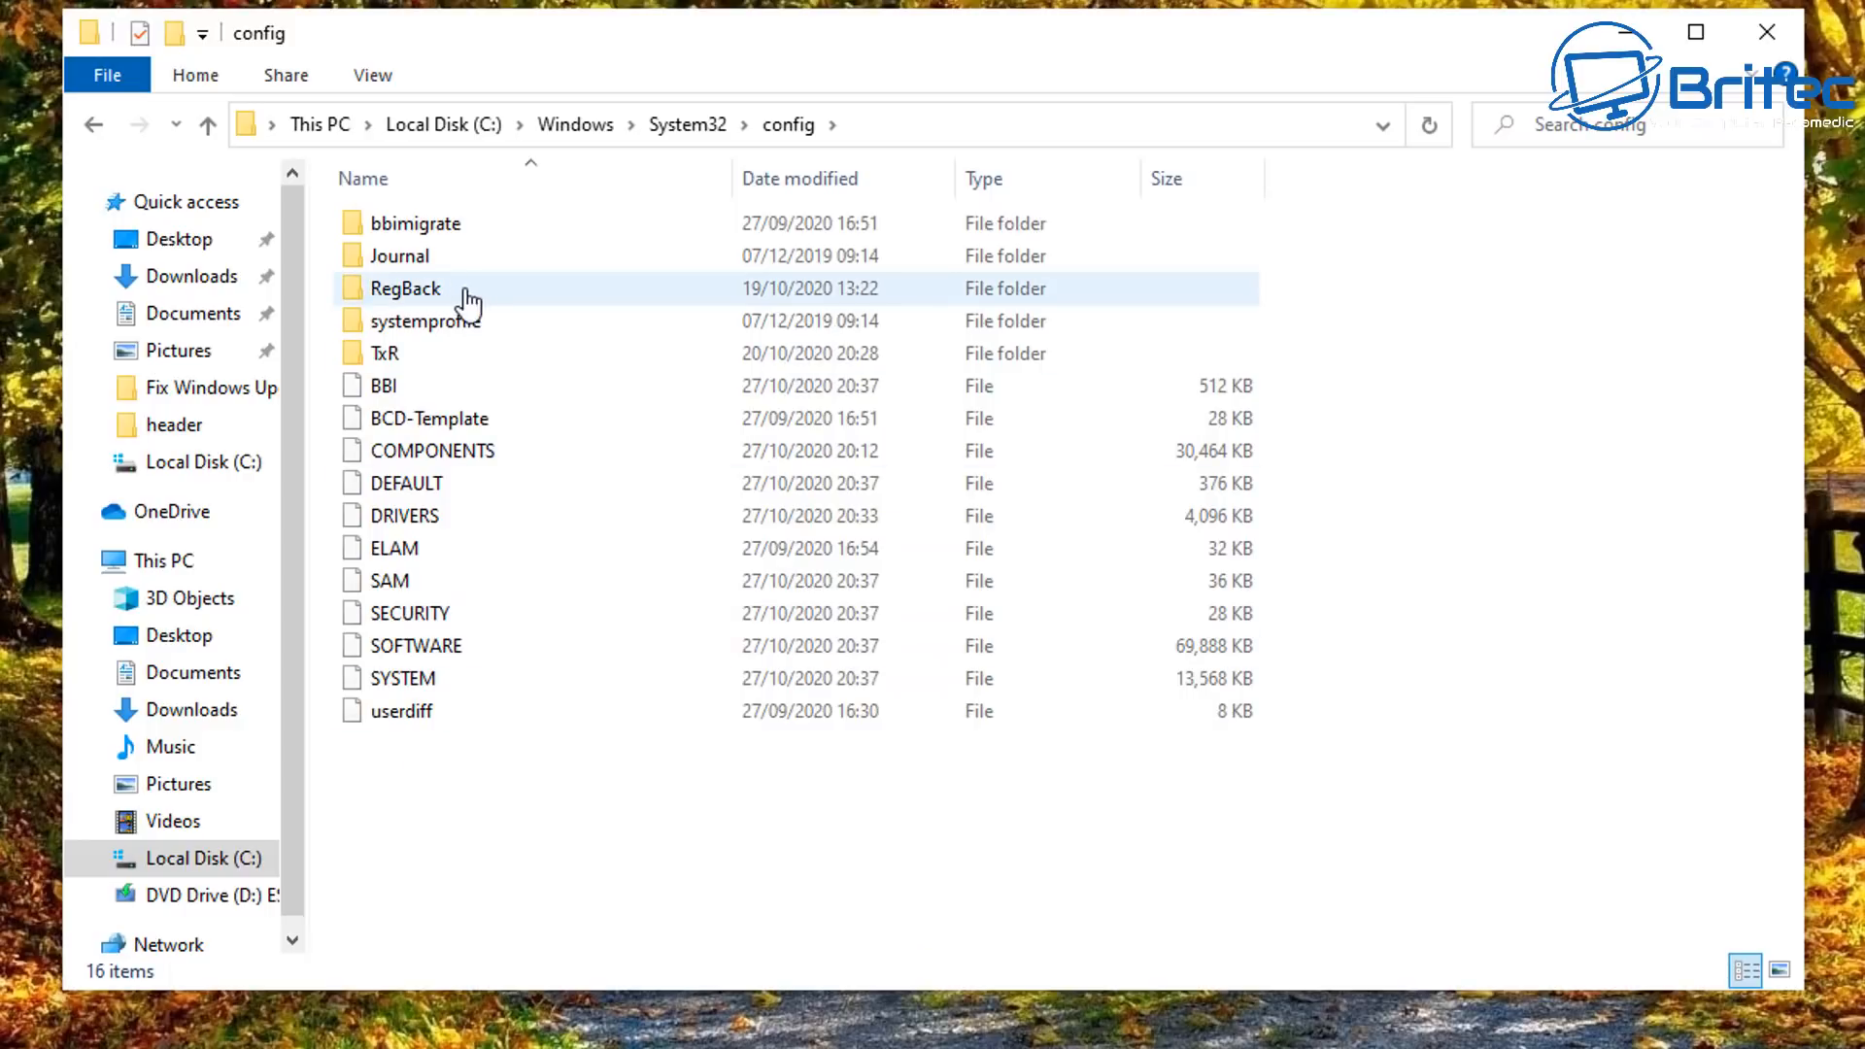
# Examine the RegBack folder and the SYSTEM, SOFTWARE, SECURITY, SAM and DEFAULT registry files in the config folder.
pyautogui.moveTo(453, 299)
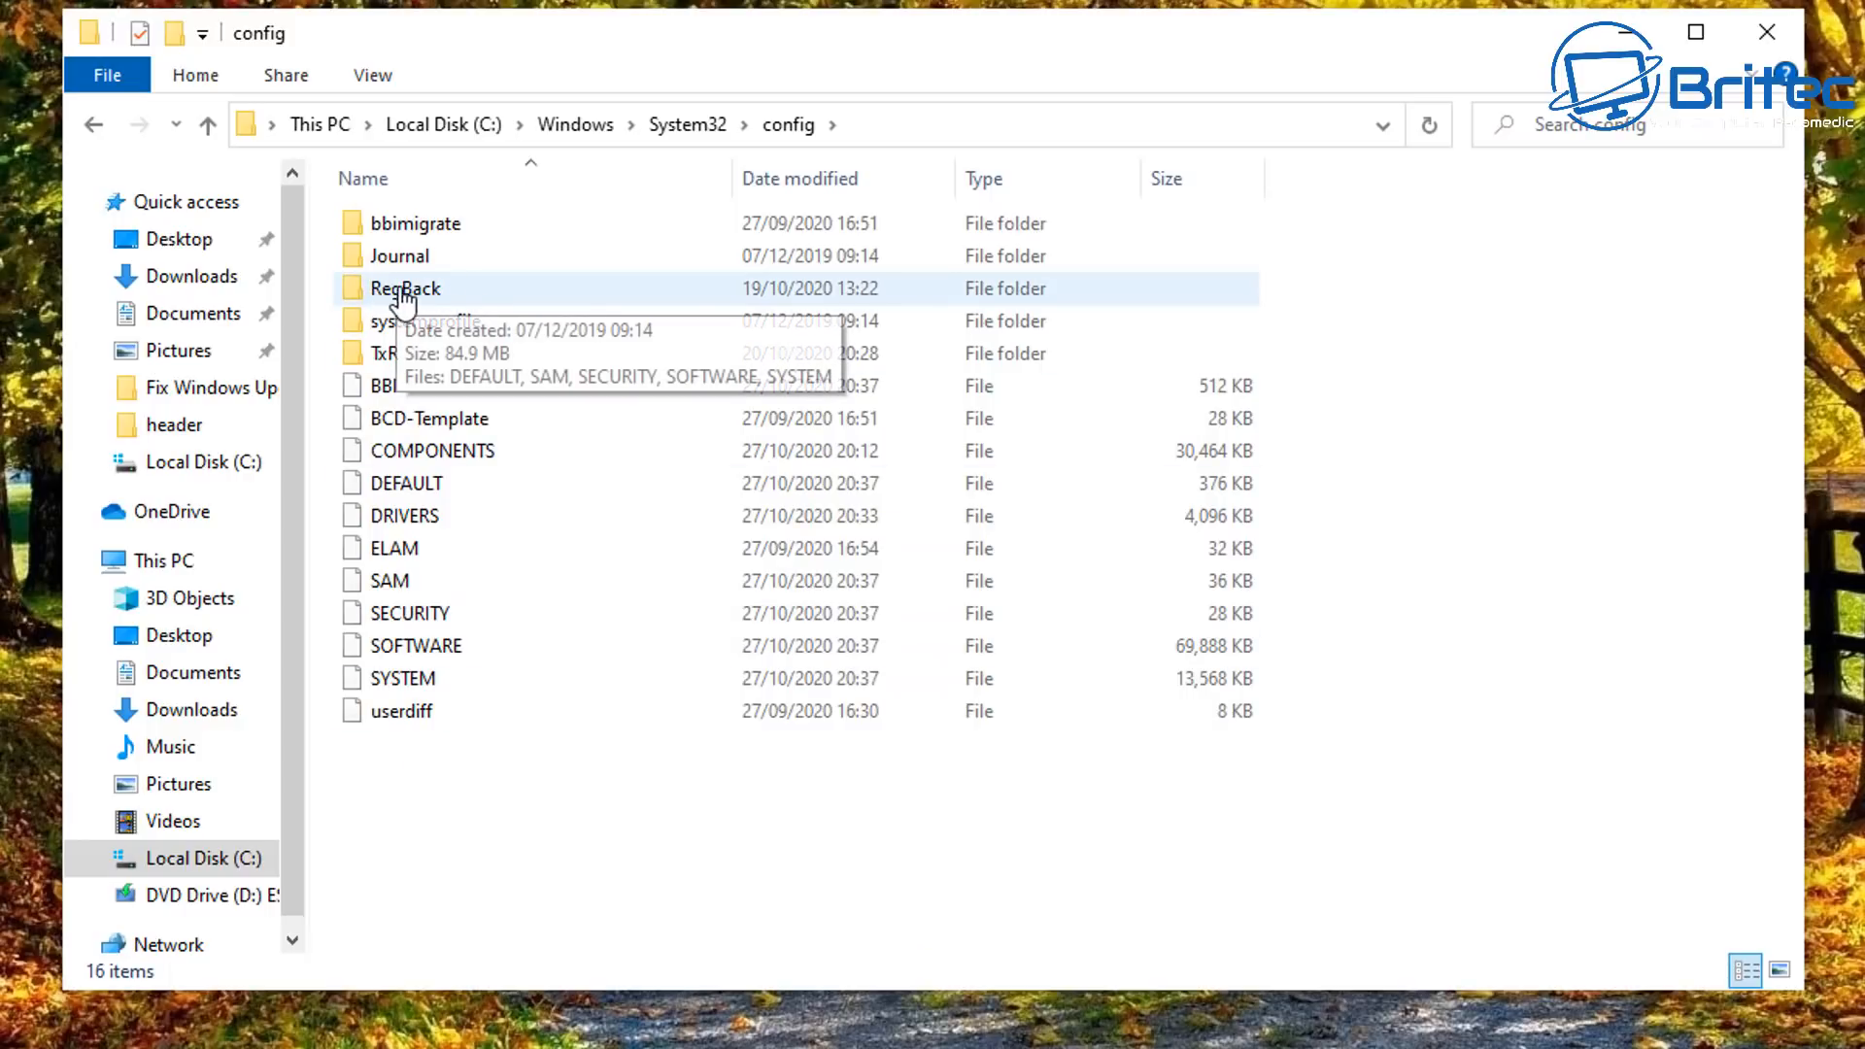
pyautogui.click(488, 292)
pyautogui.moveTo(505, 298)
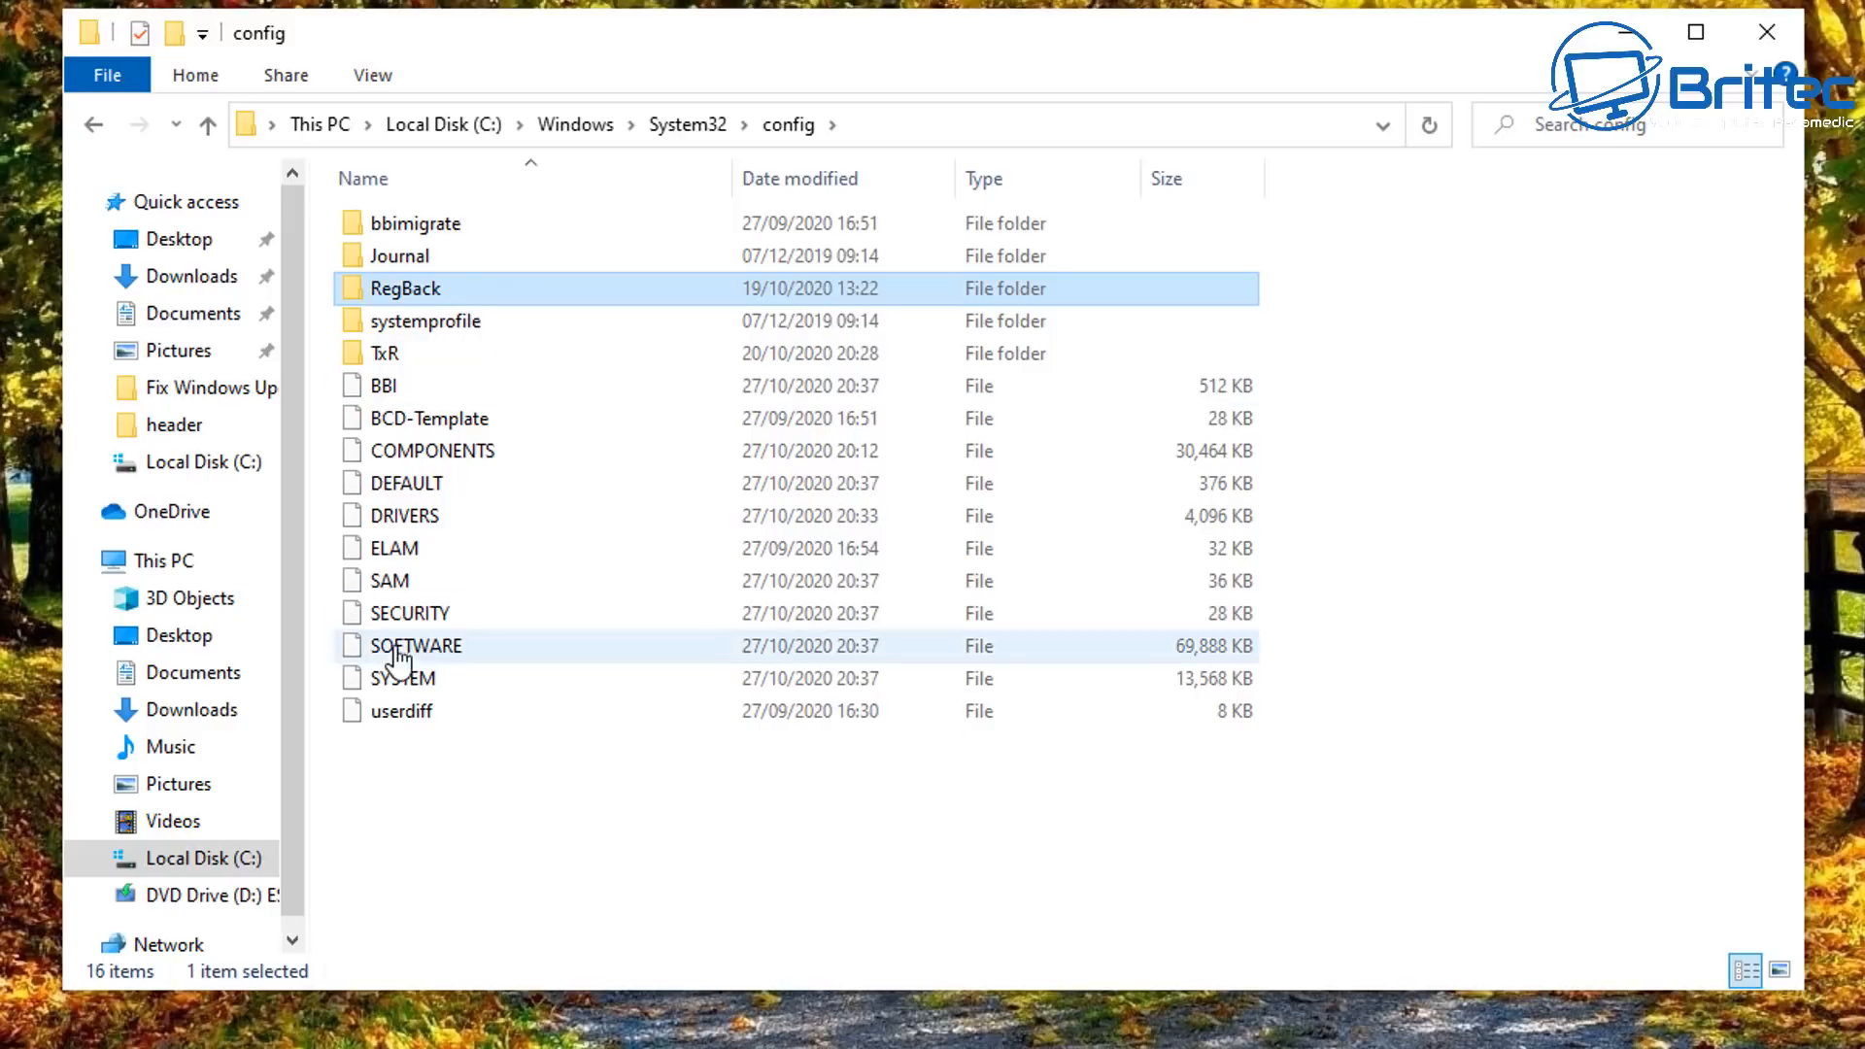
pyautogui.click(399, 680)
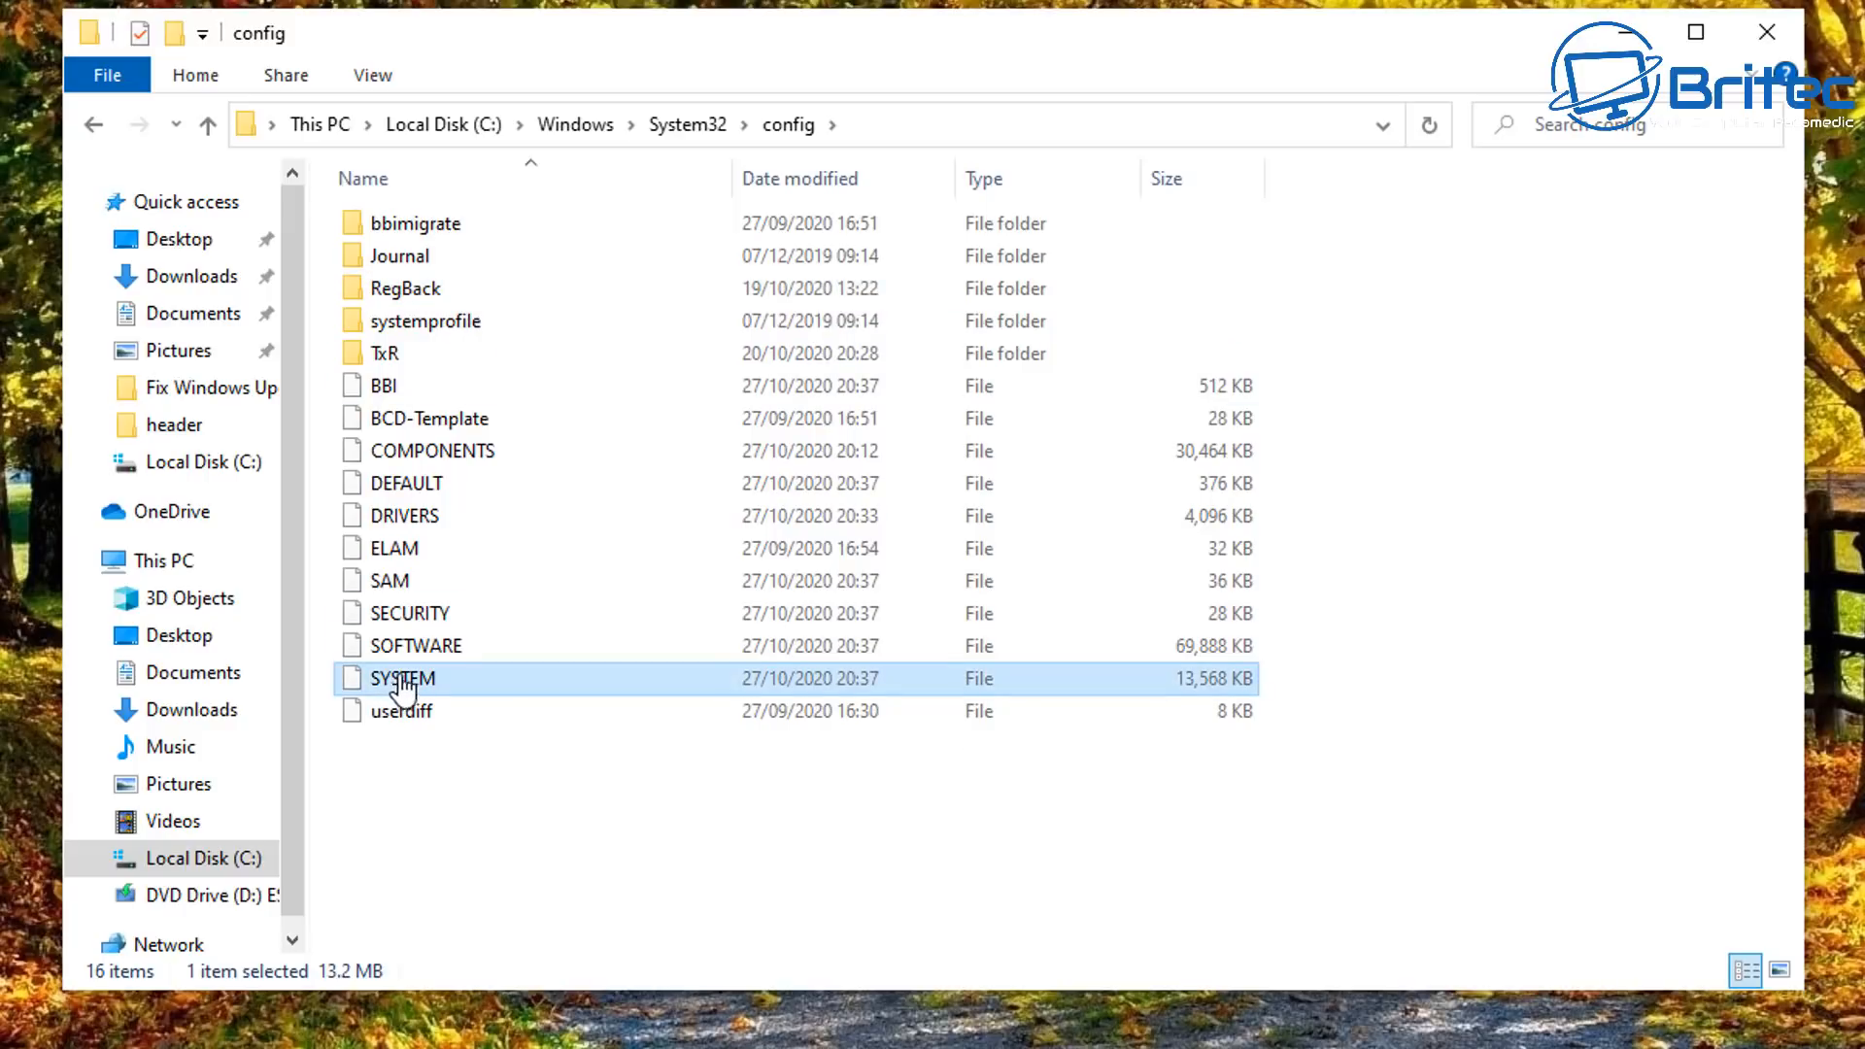
pyautogui.click(482, 663)
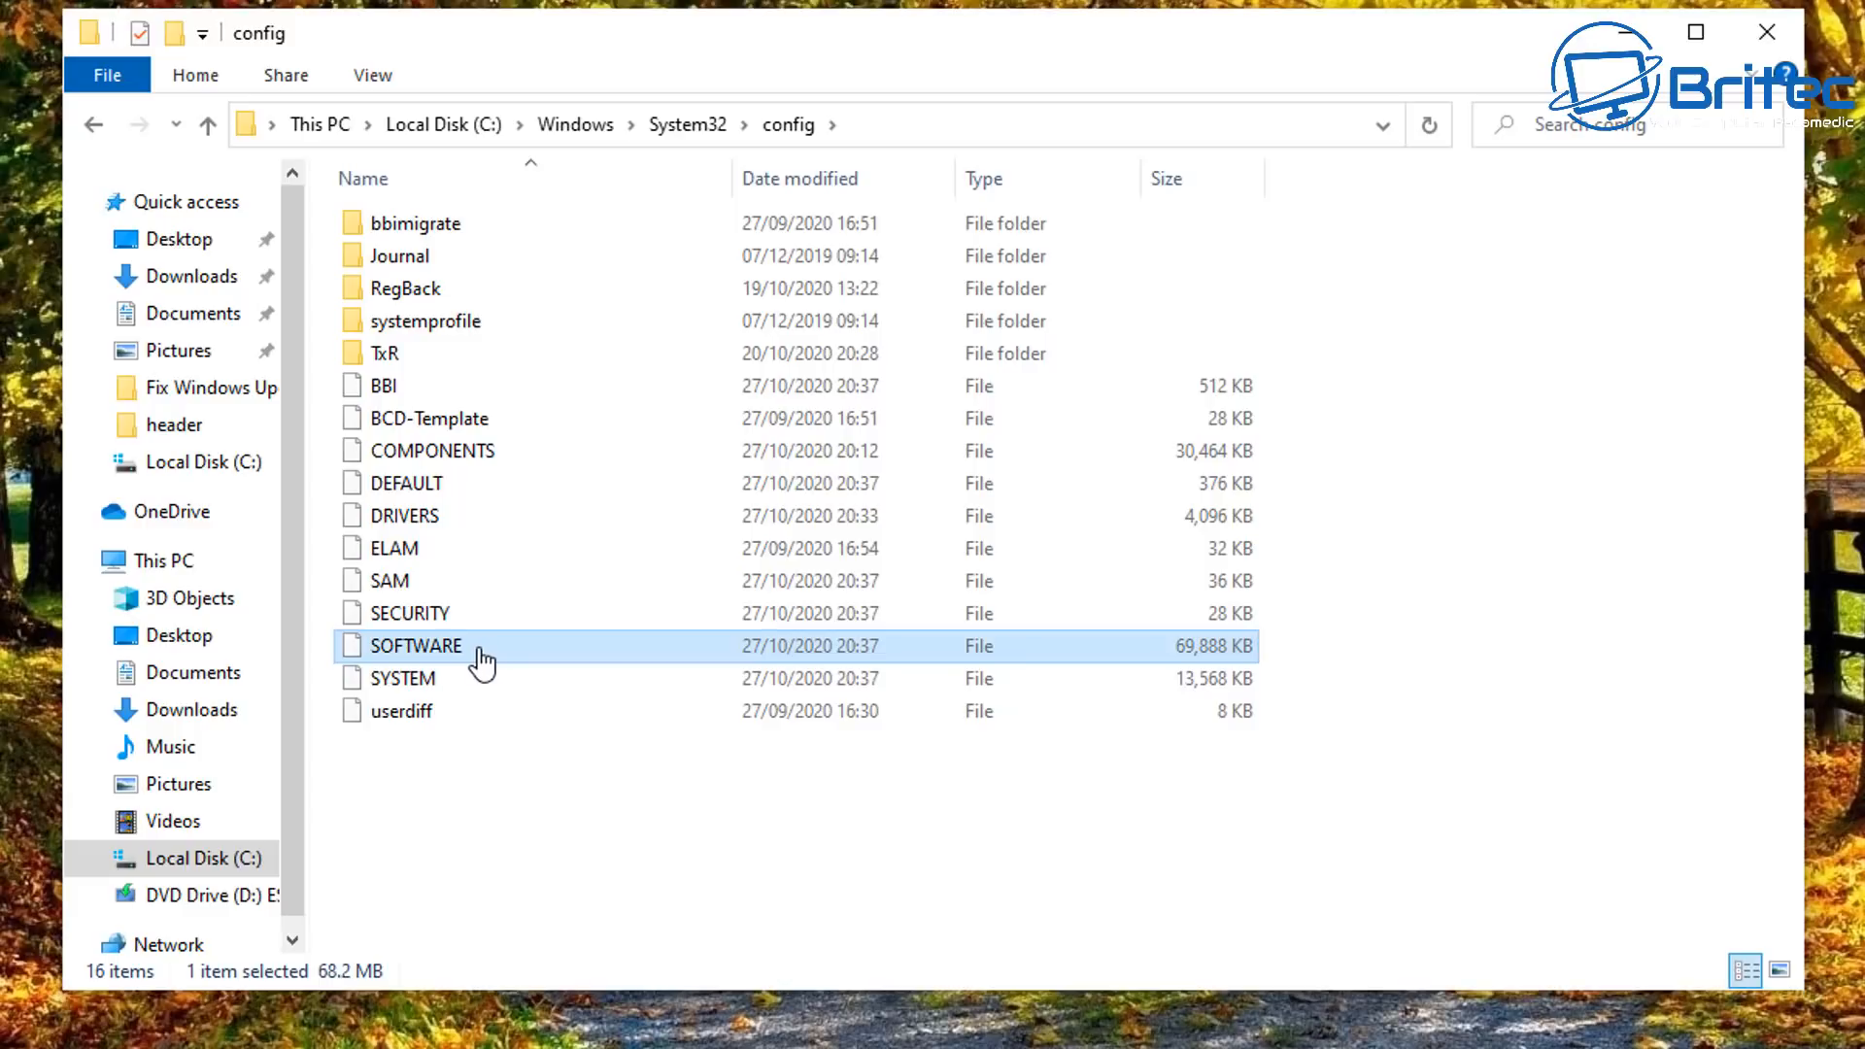
pyautogui.click(422, 614)
pyautogui.click(405, 584)
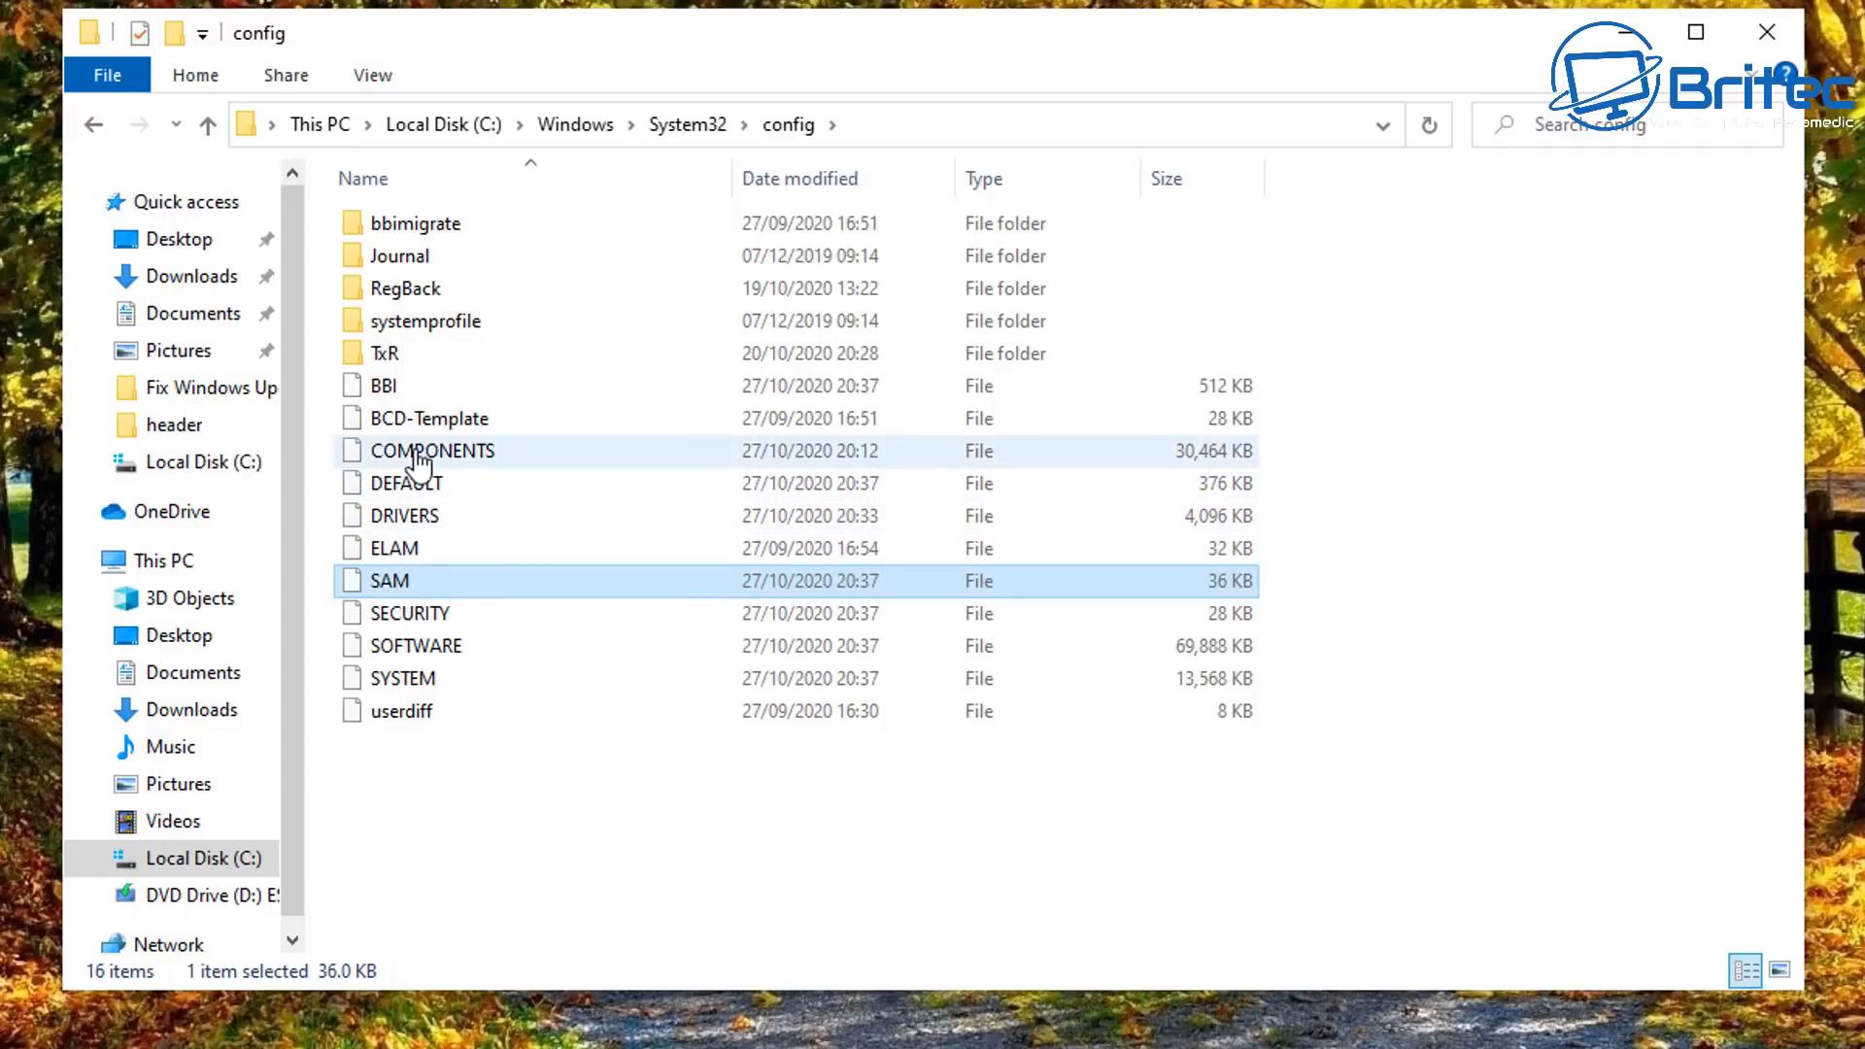
pyautogui.click(415, 485)
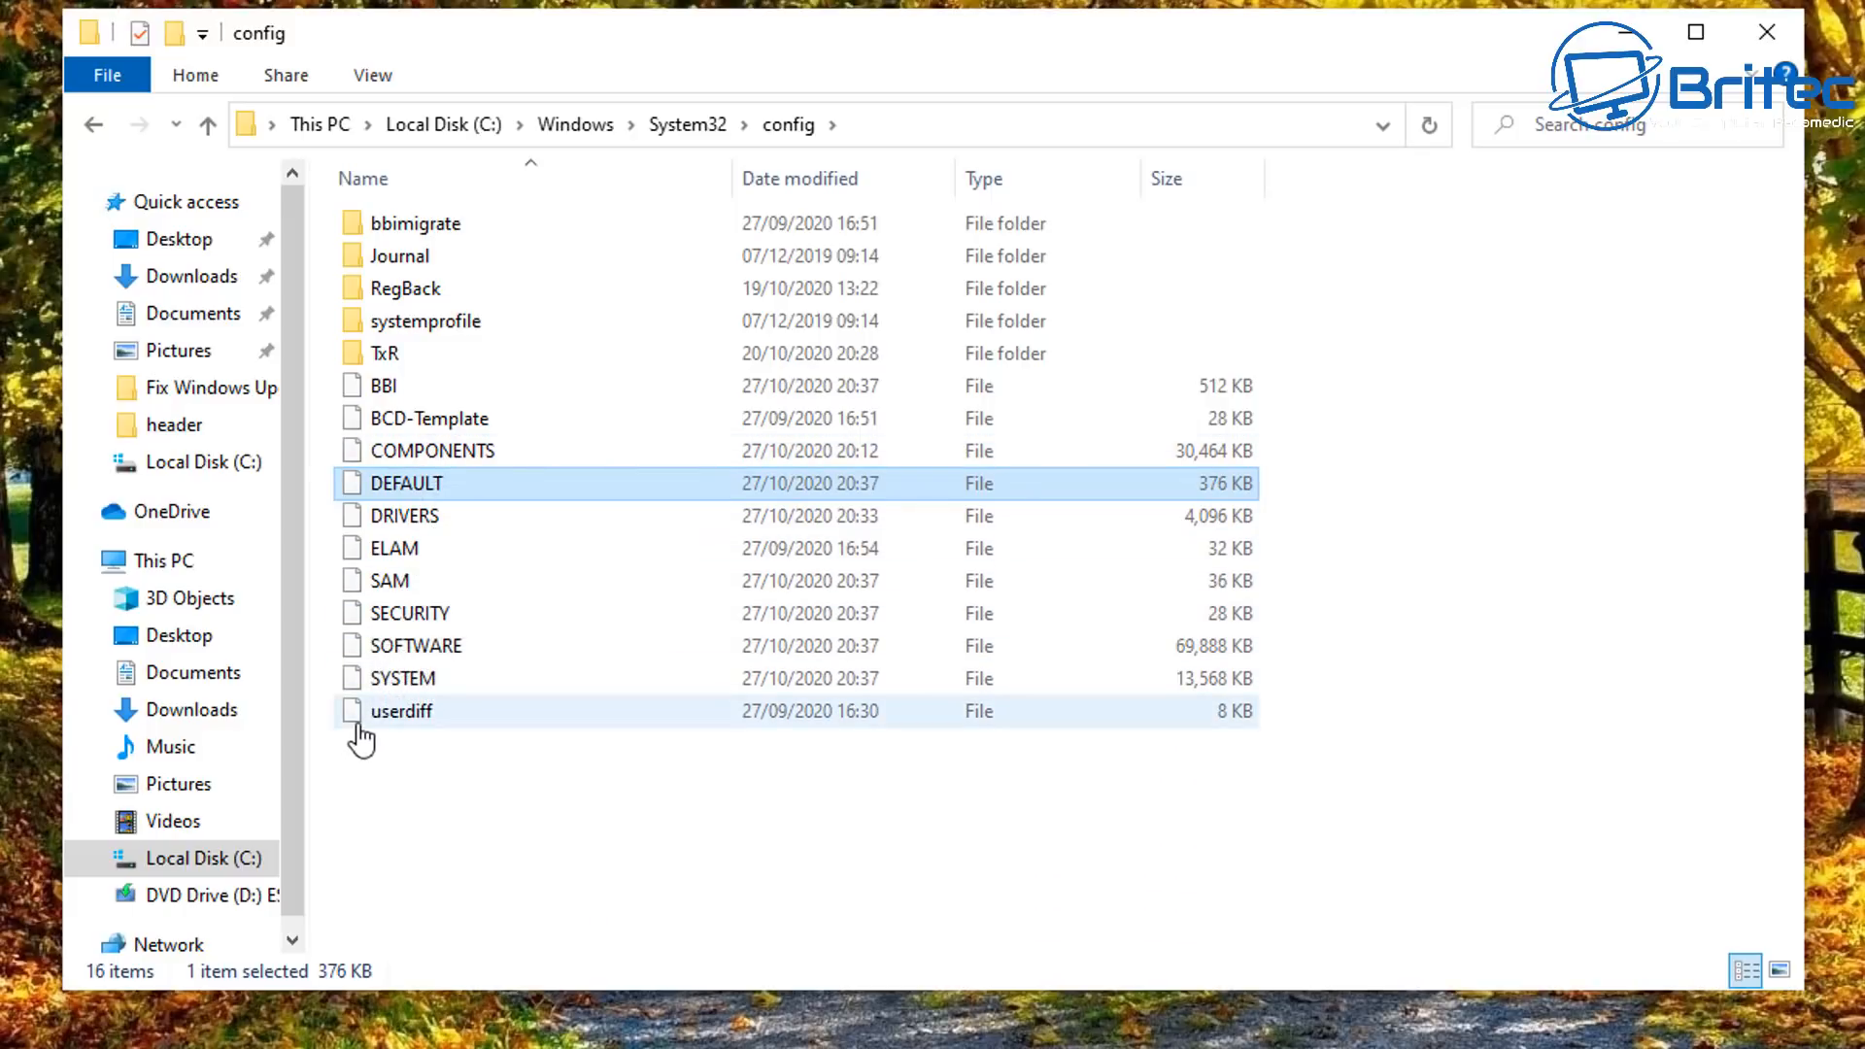
# Open the RegBack folder to inspect its registry backup files, and close the File Explorer windows.
pyautogui.doubleClick(400, 290)
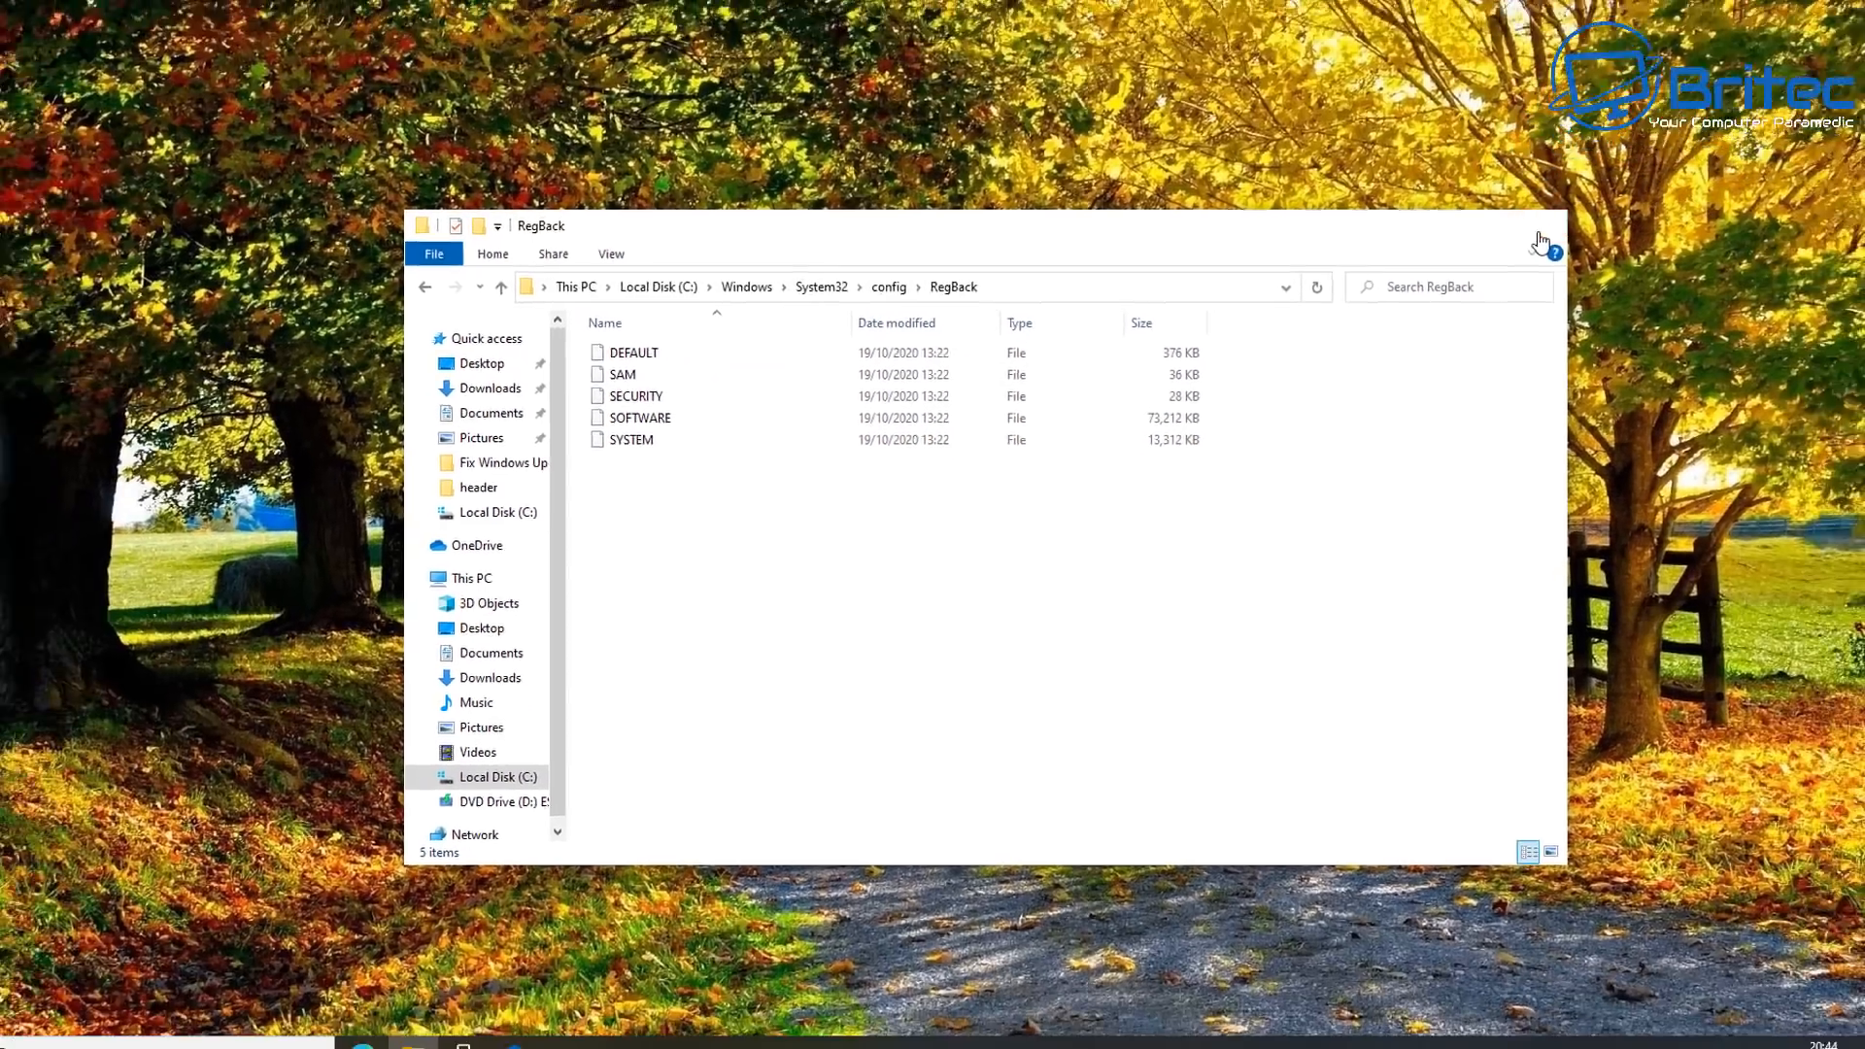
pyautogui.click(1731, 64)
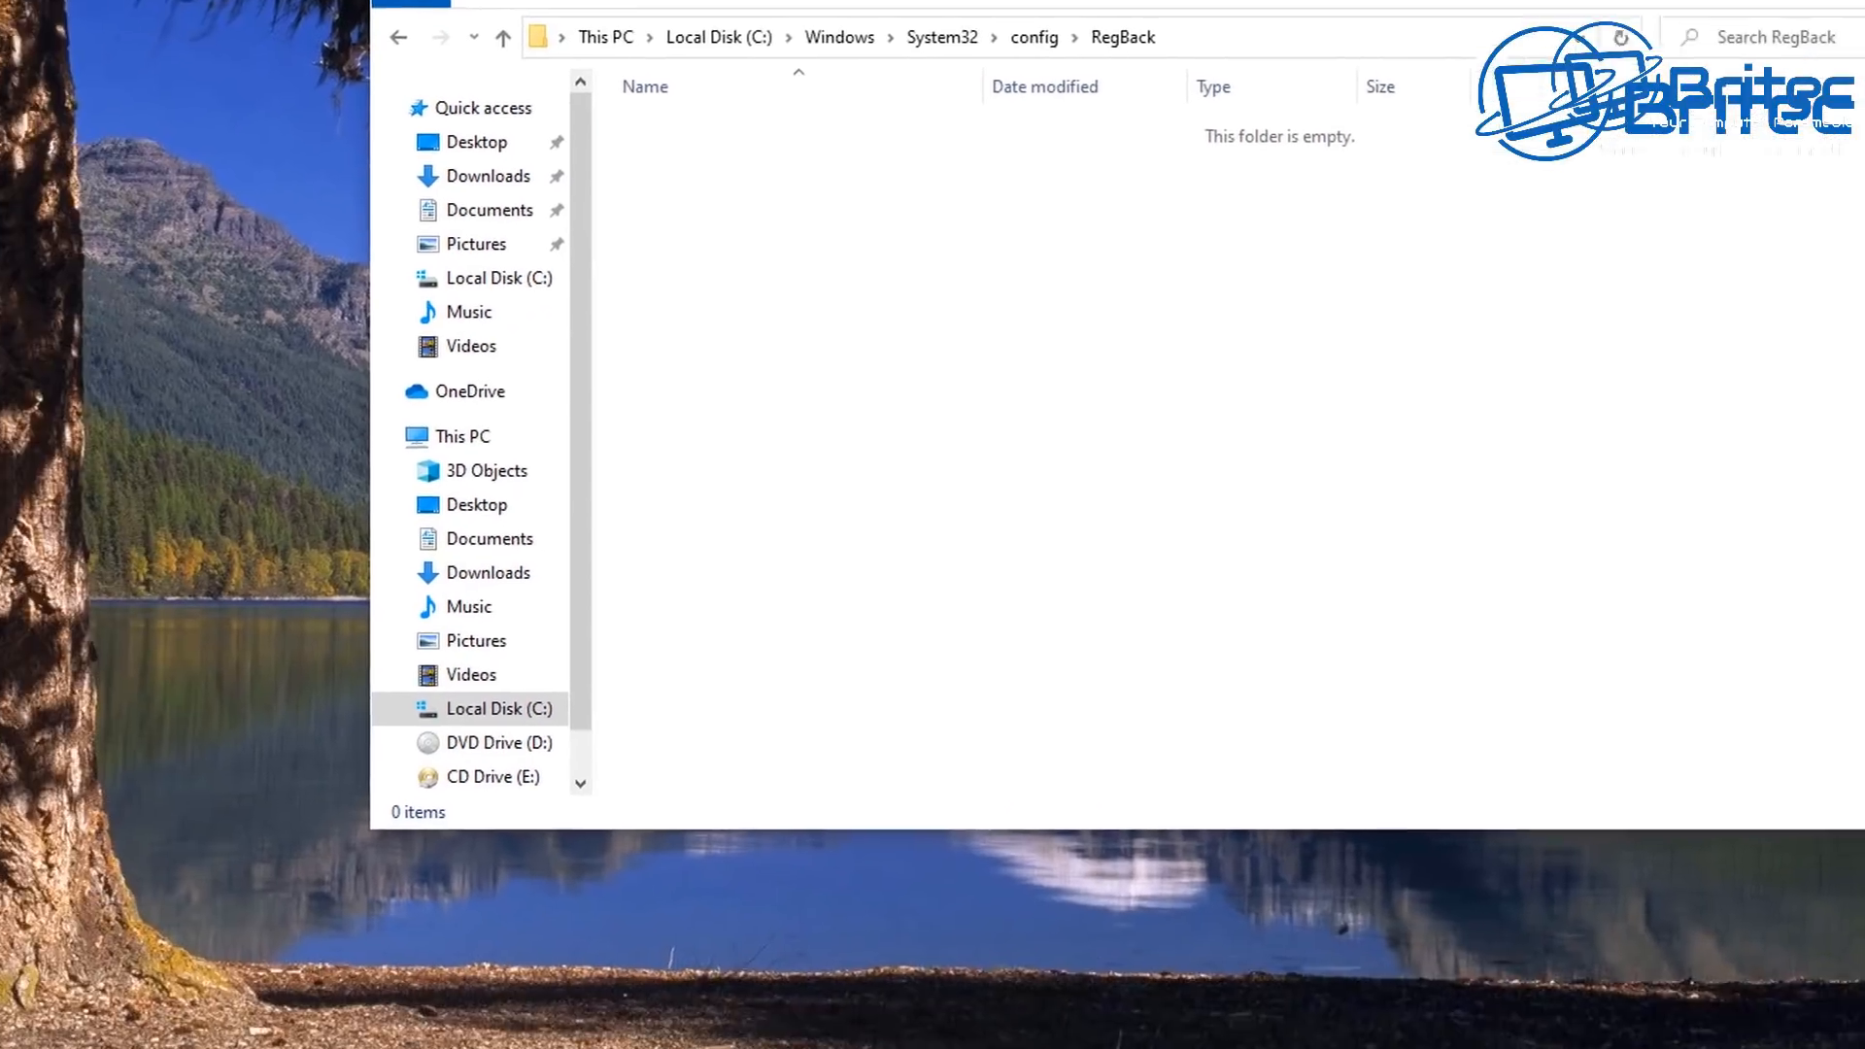
pyautogui.click(1685, 95)
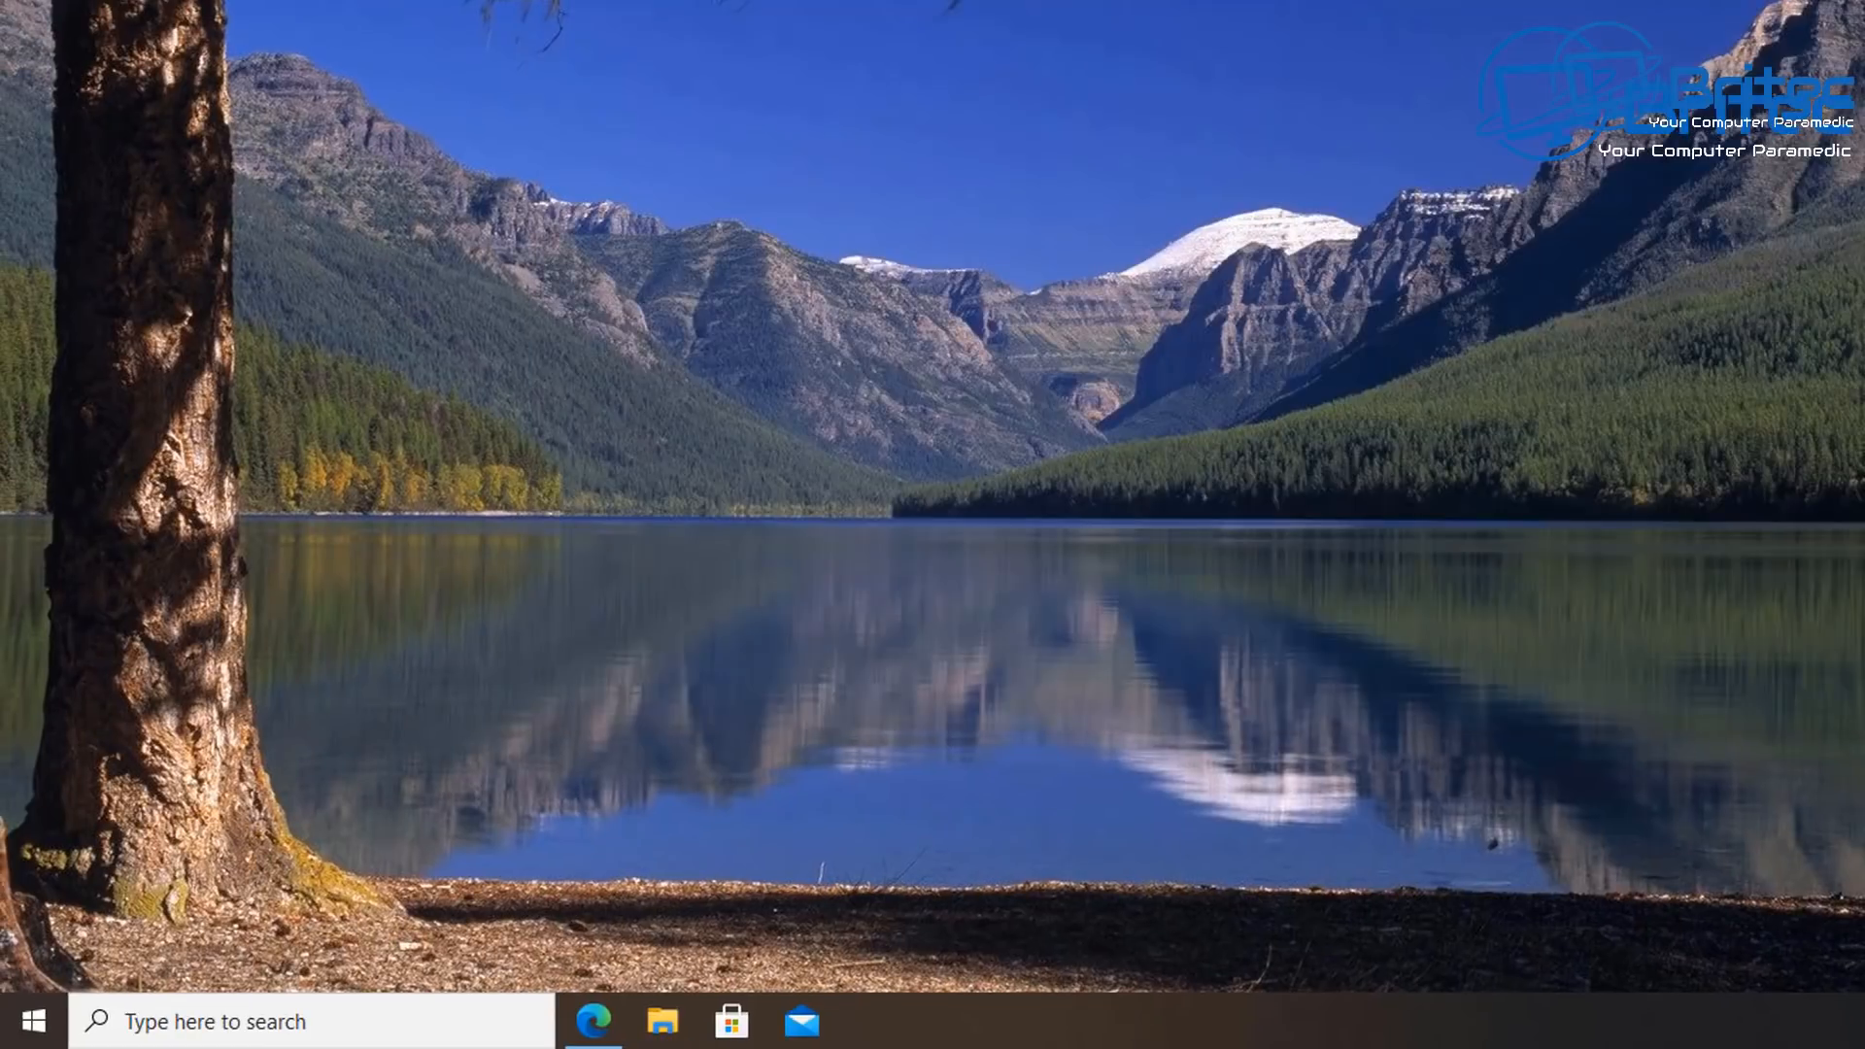
# Search Windows for regedit, open Registry Editor and allow it to make changes to the device.
pyautogui.click(250, 1022)
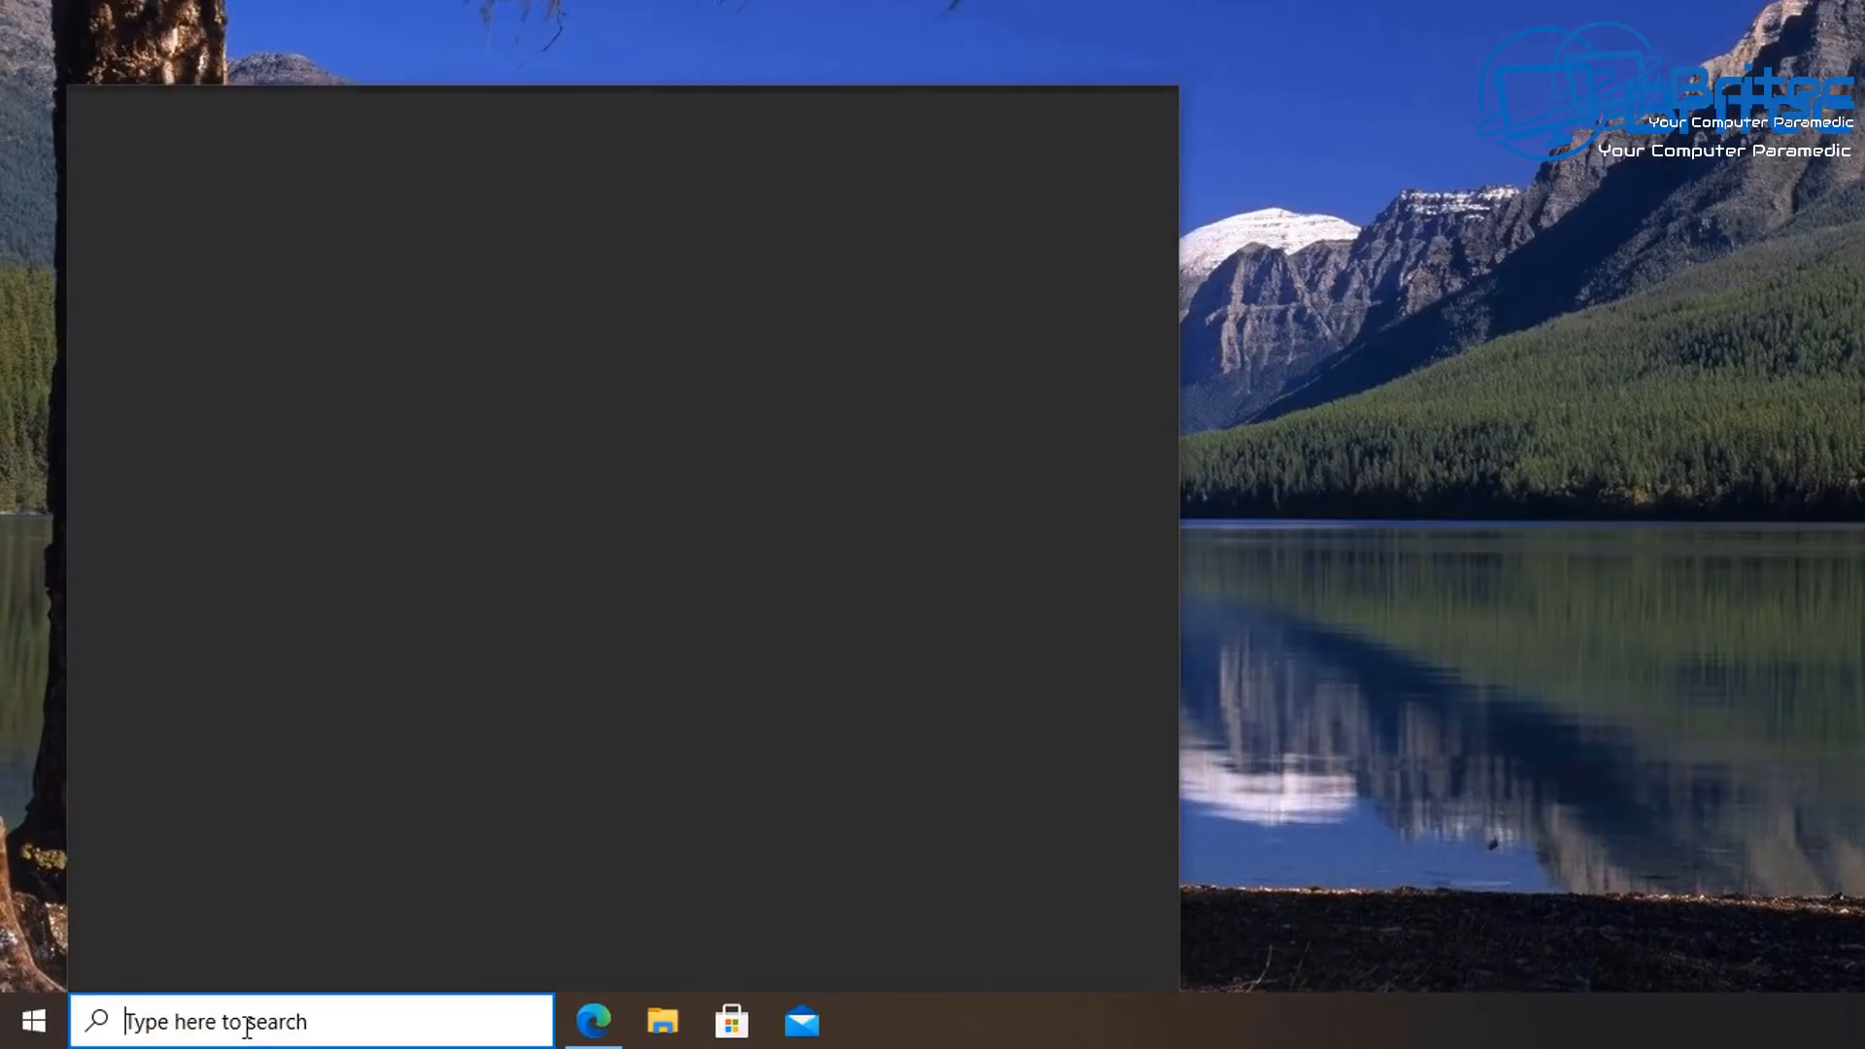
pyautogui.write('reg')
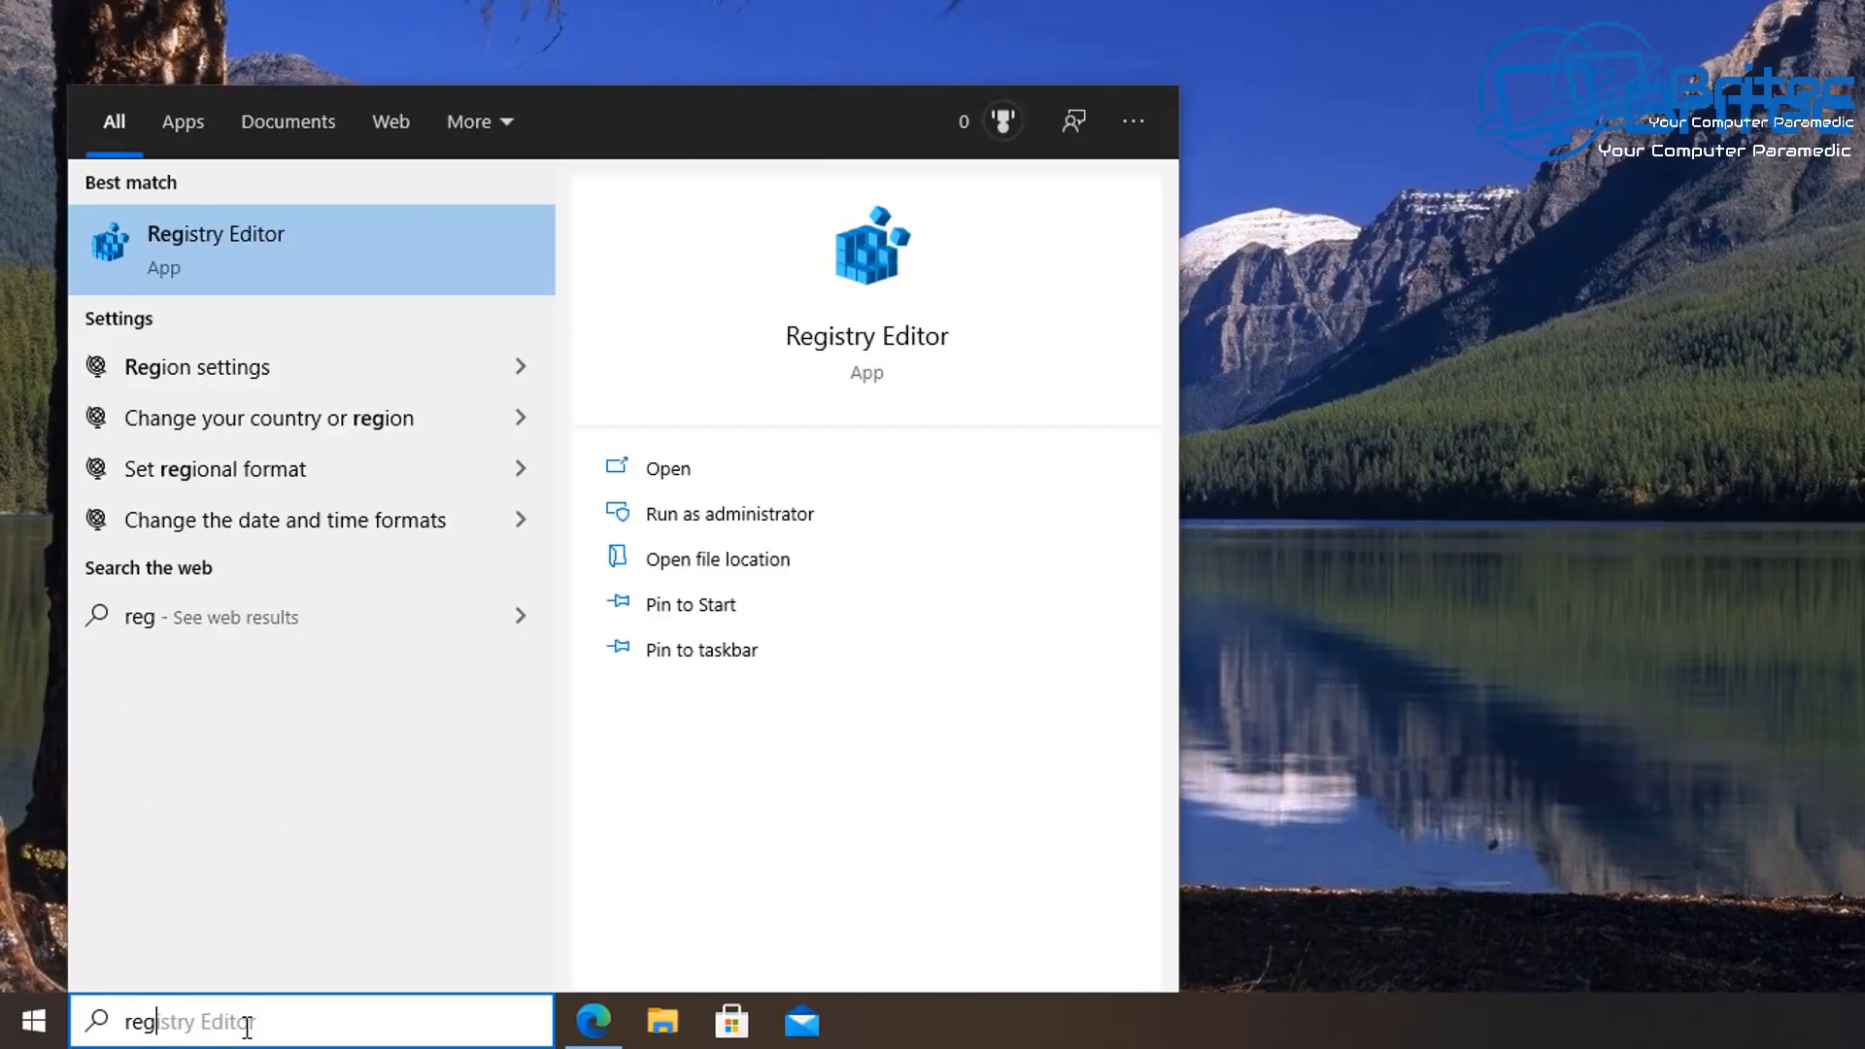
pyautogui.write('edit')
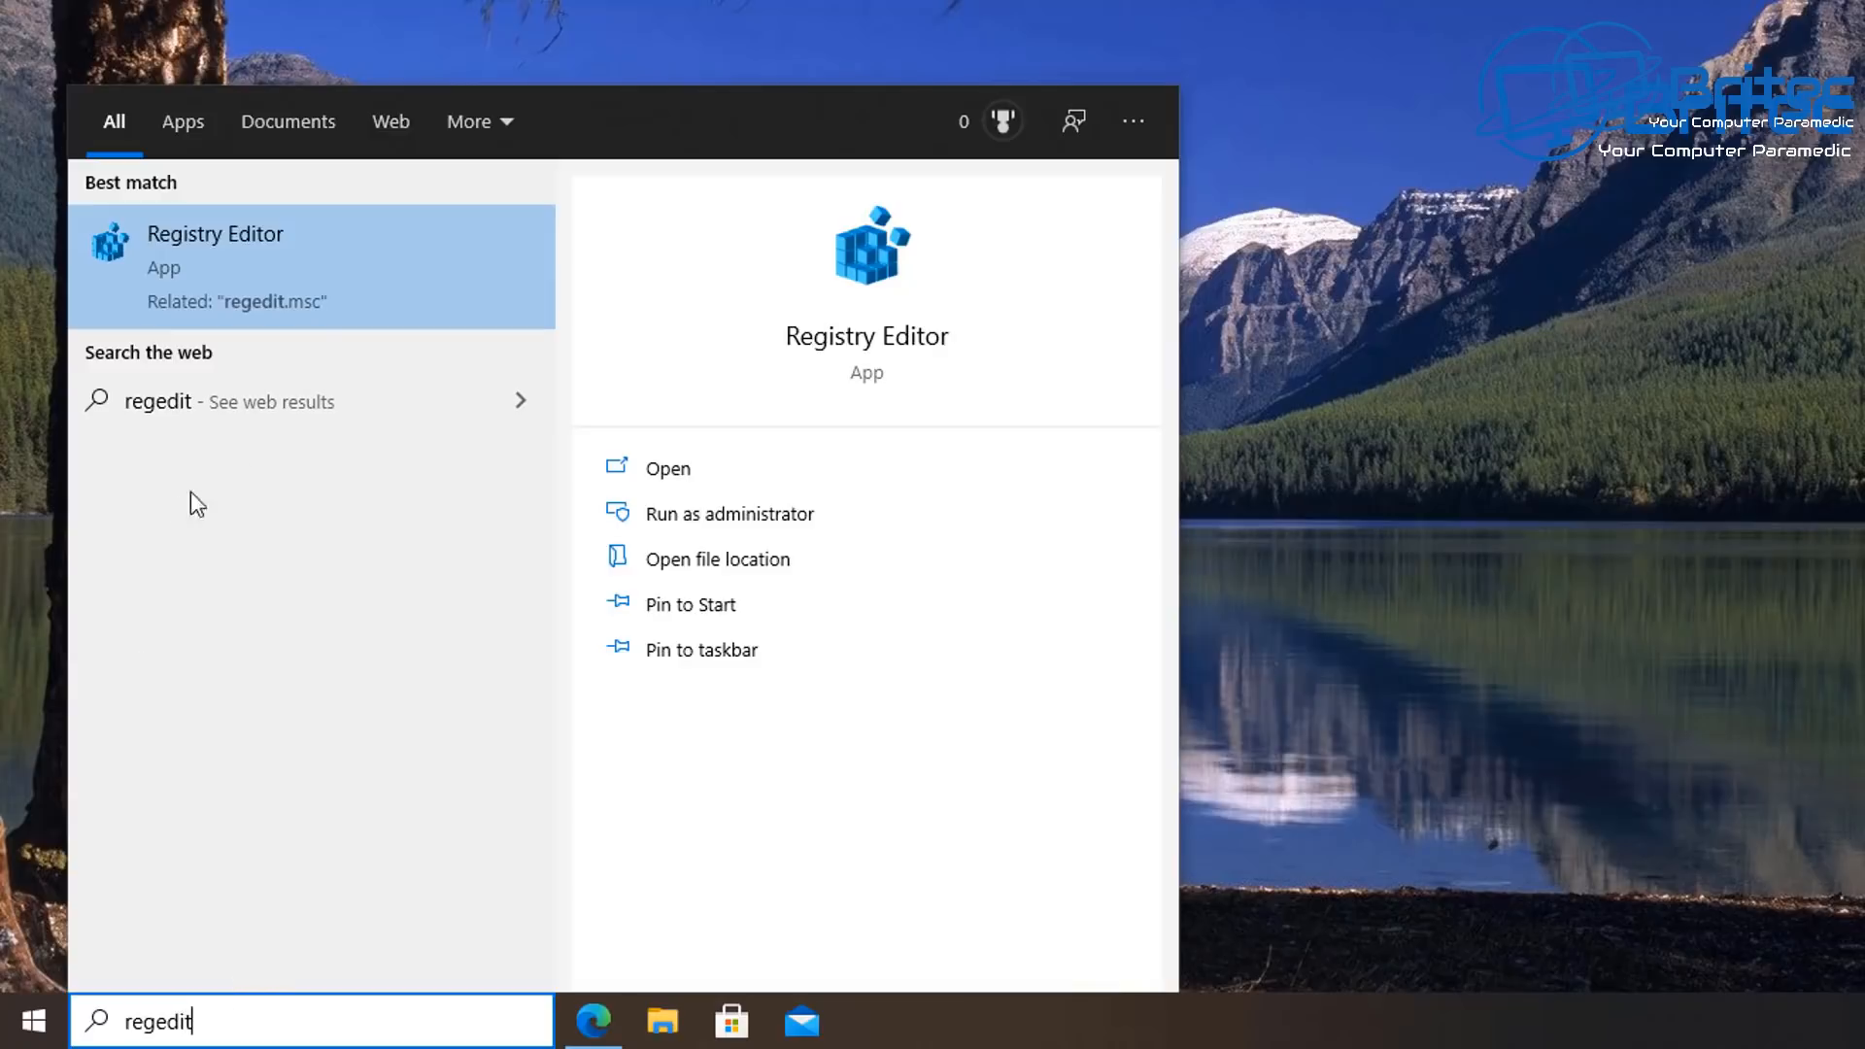
pyautogui.click(274, 276)
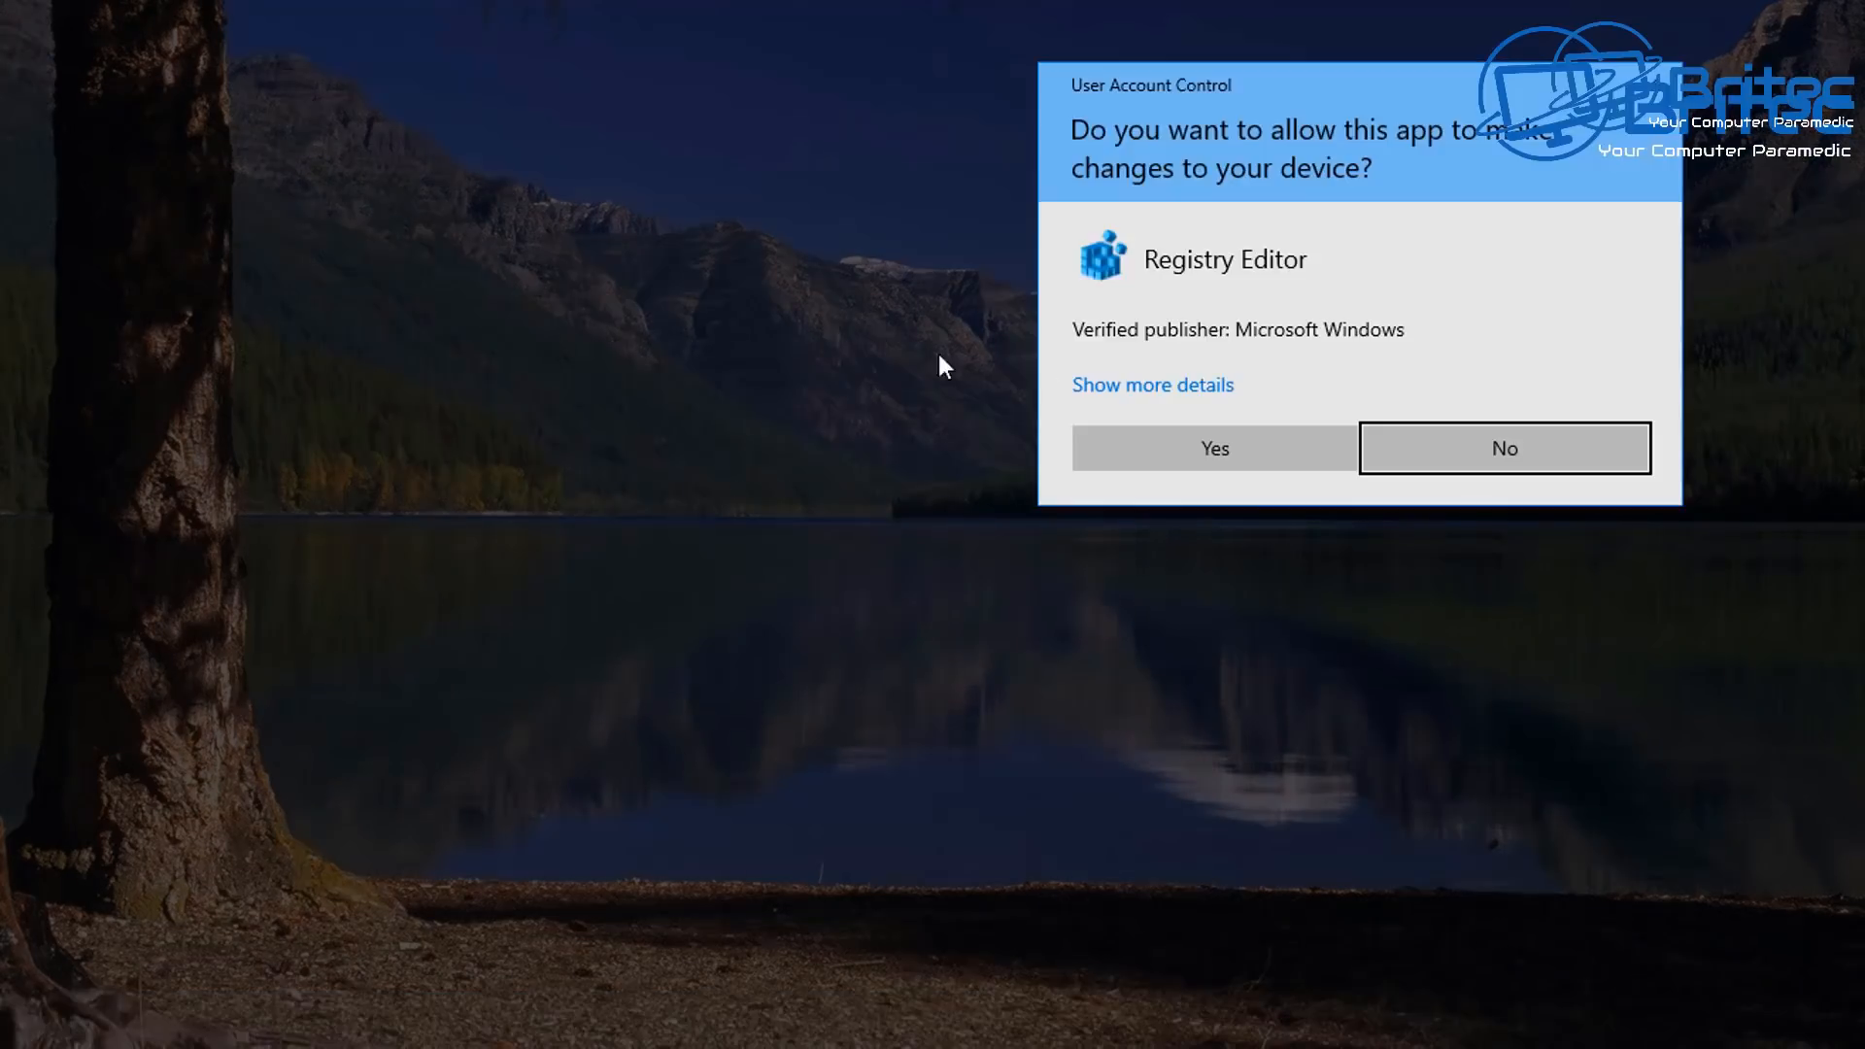
pyautogui.click(1181, 445)
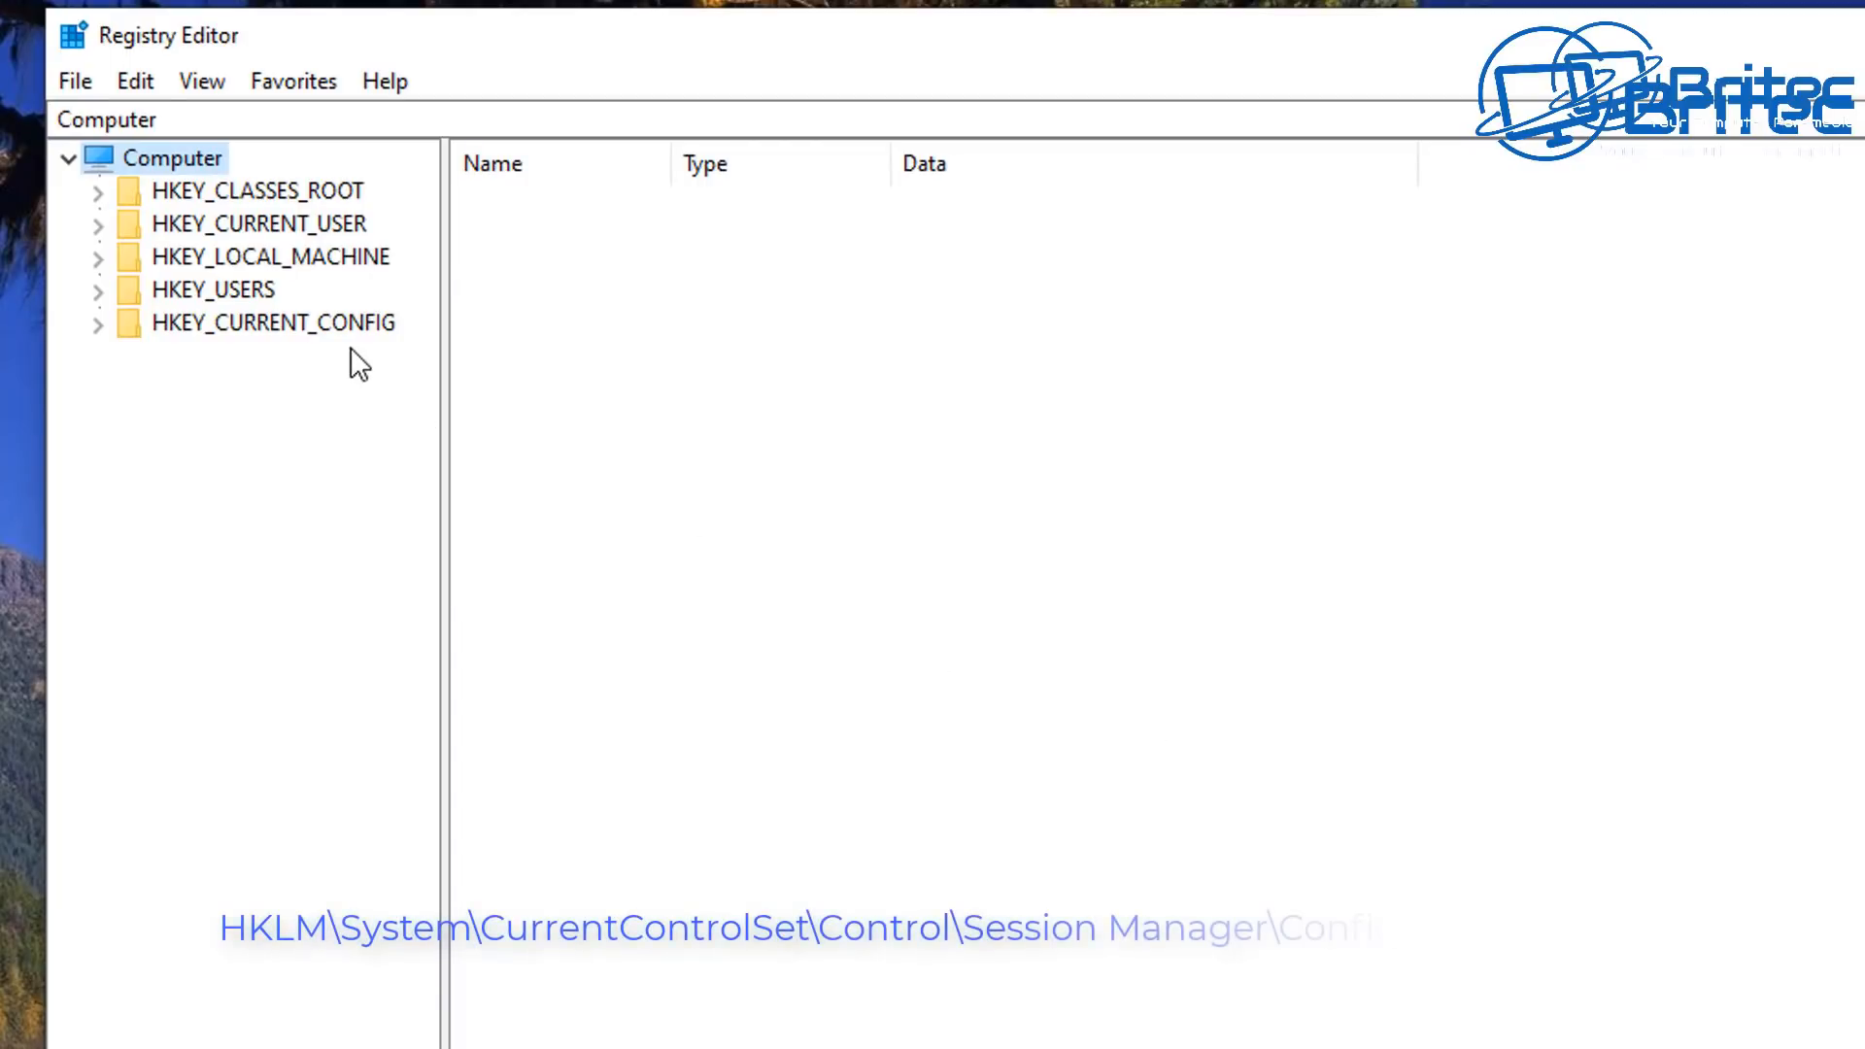
# Expand the registry tree down to HKEY_LOCAL_MACHINE\SYSTEM\CurrentControlSet\Control.
pyautogui.click(190, 255)
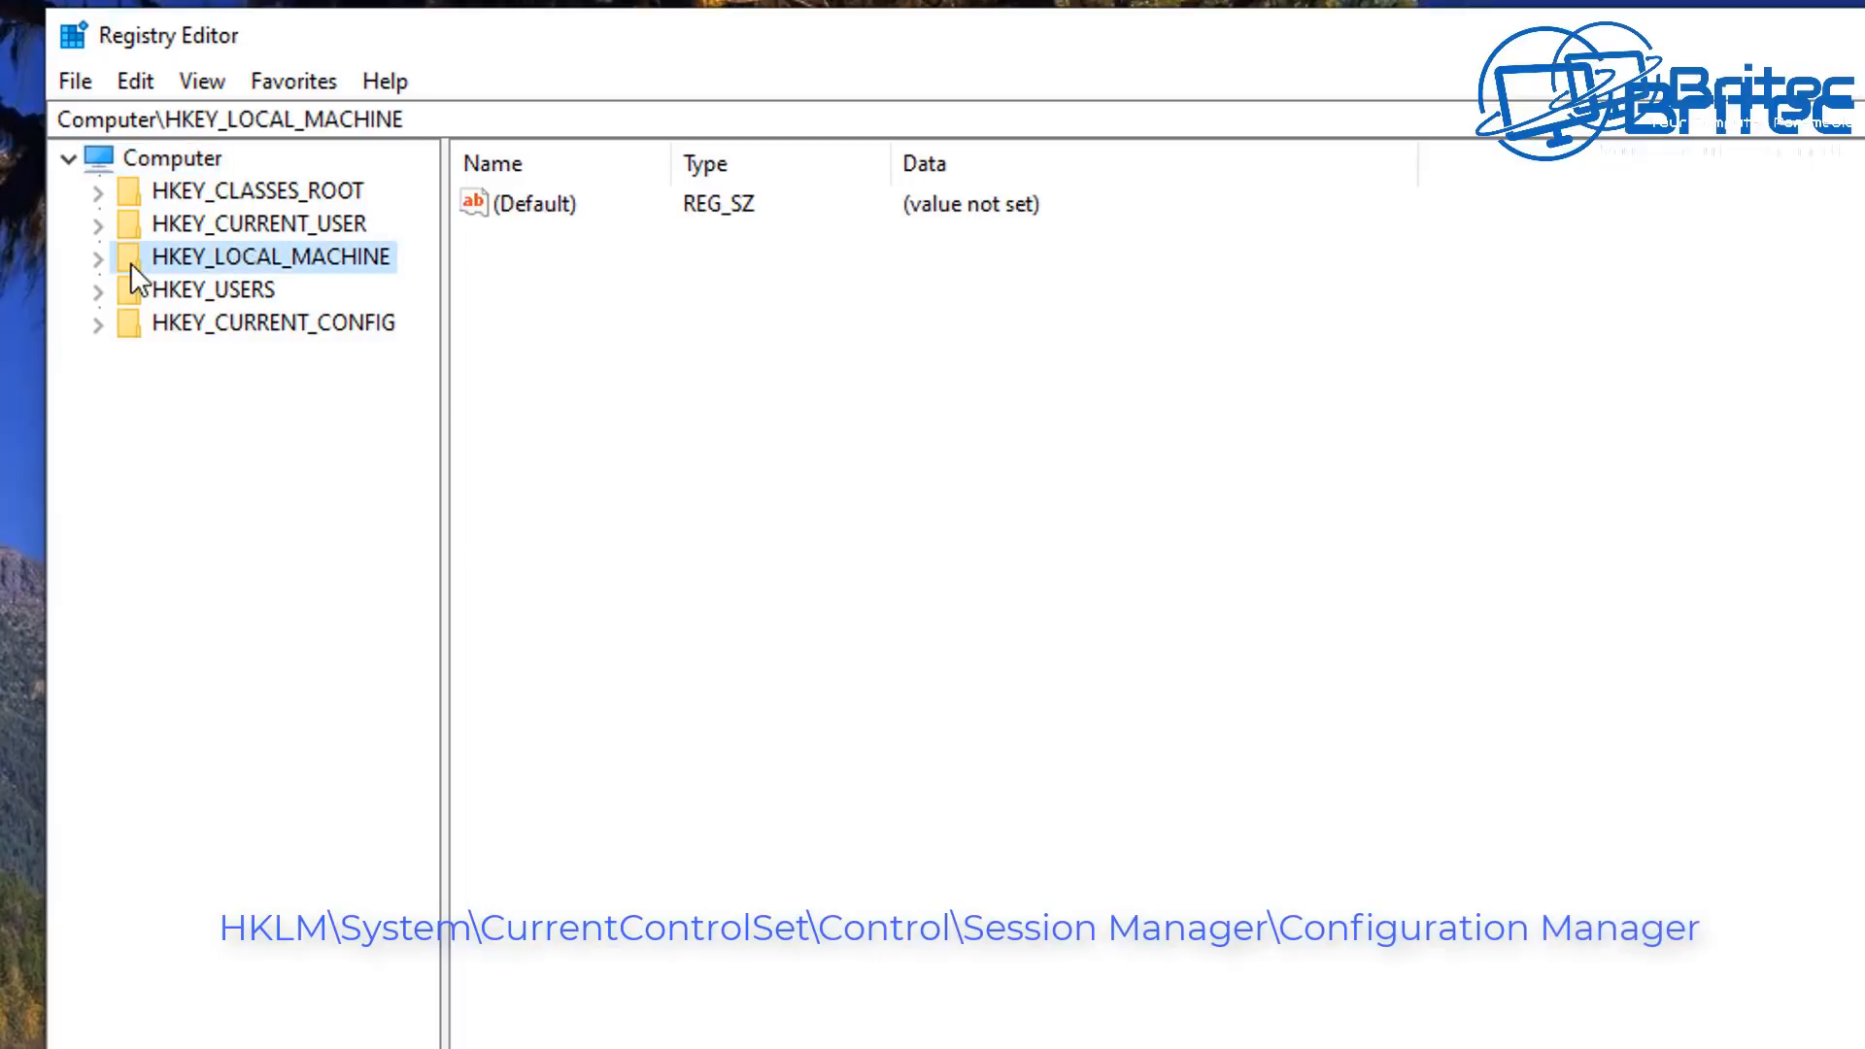
pyautogui.click(98, 259)
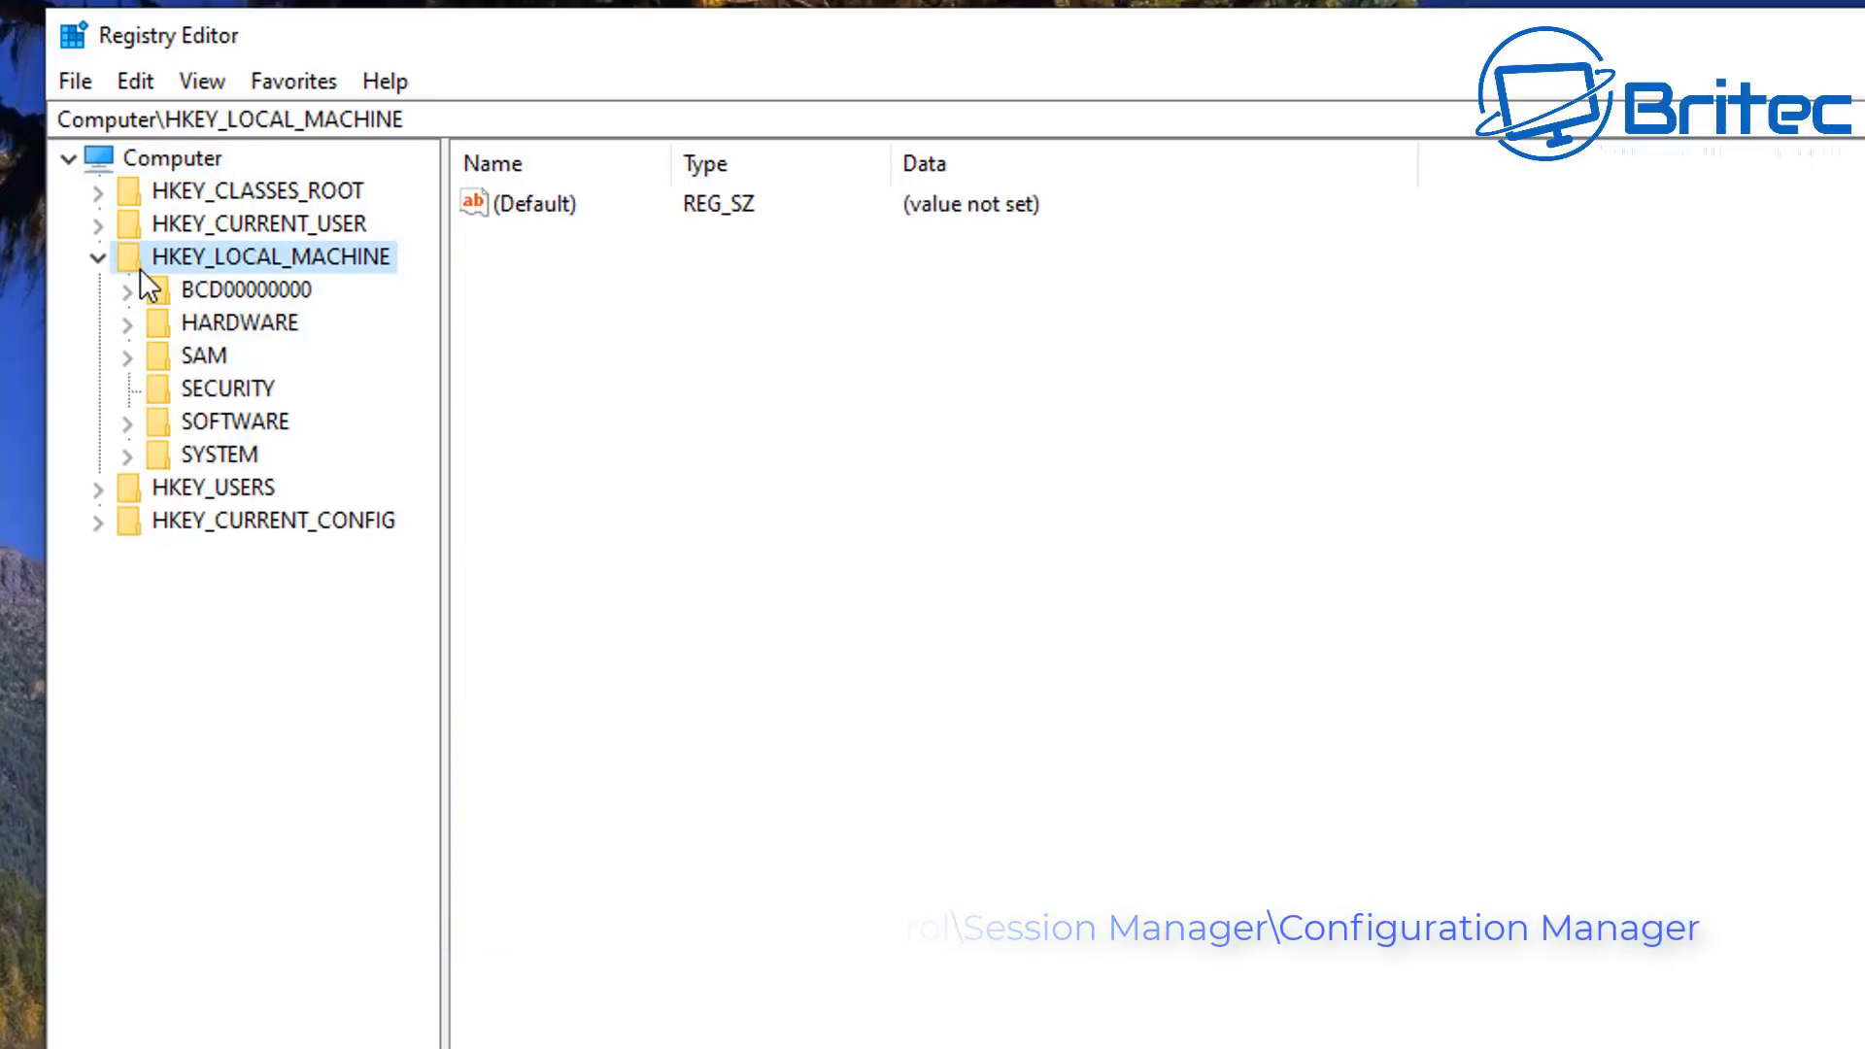
pyautogui.click(214, 454)
pyautogui.click(122, 454)
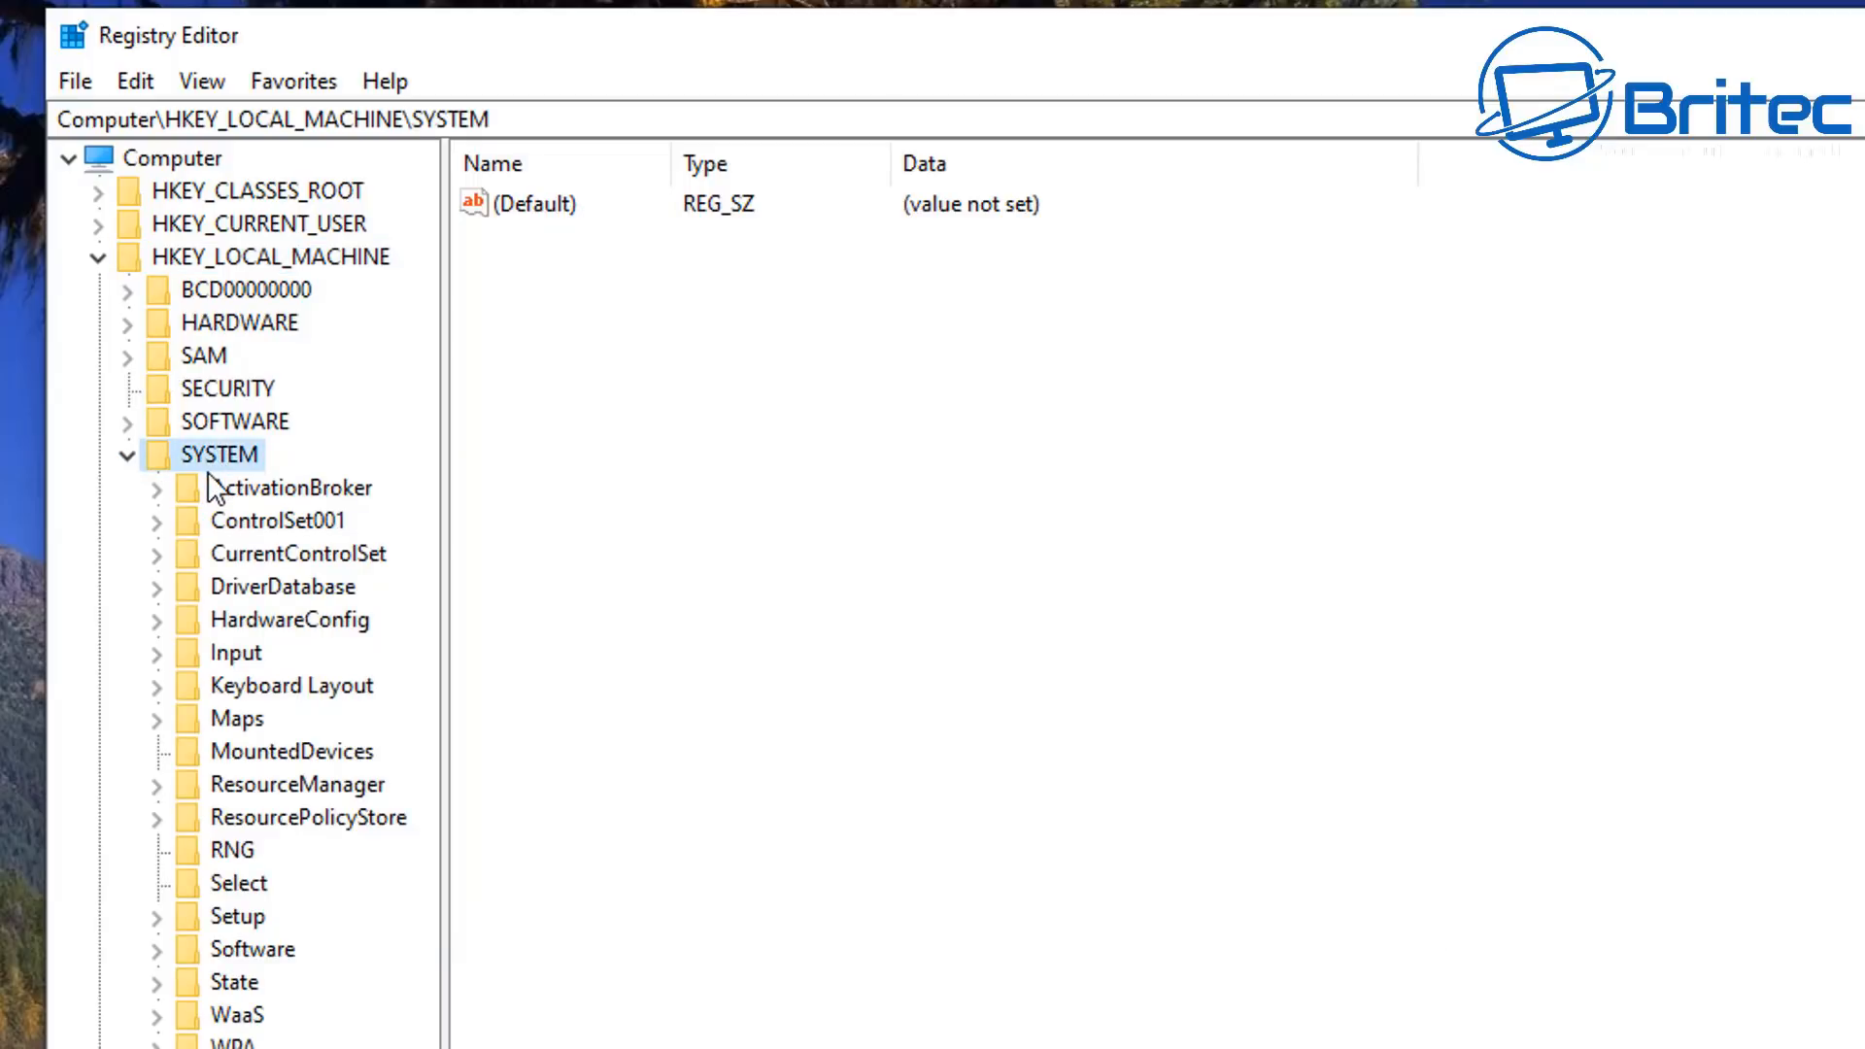
pyautogui.click(262, 552)
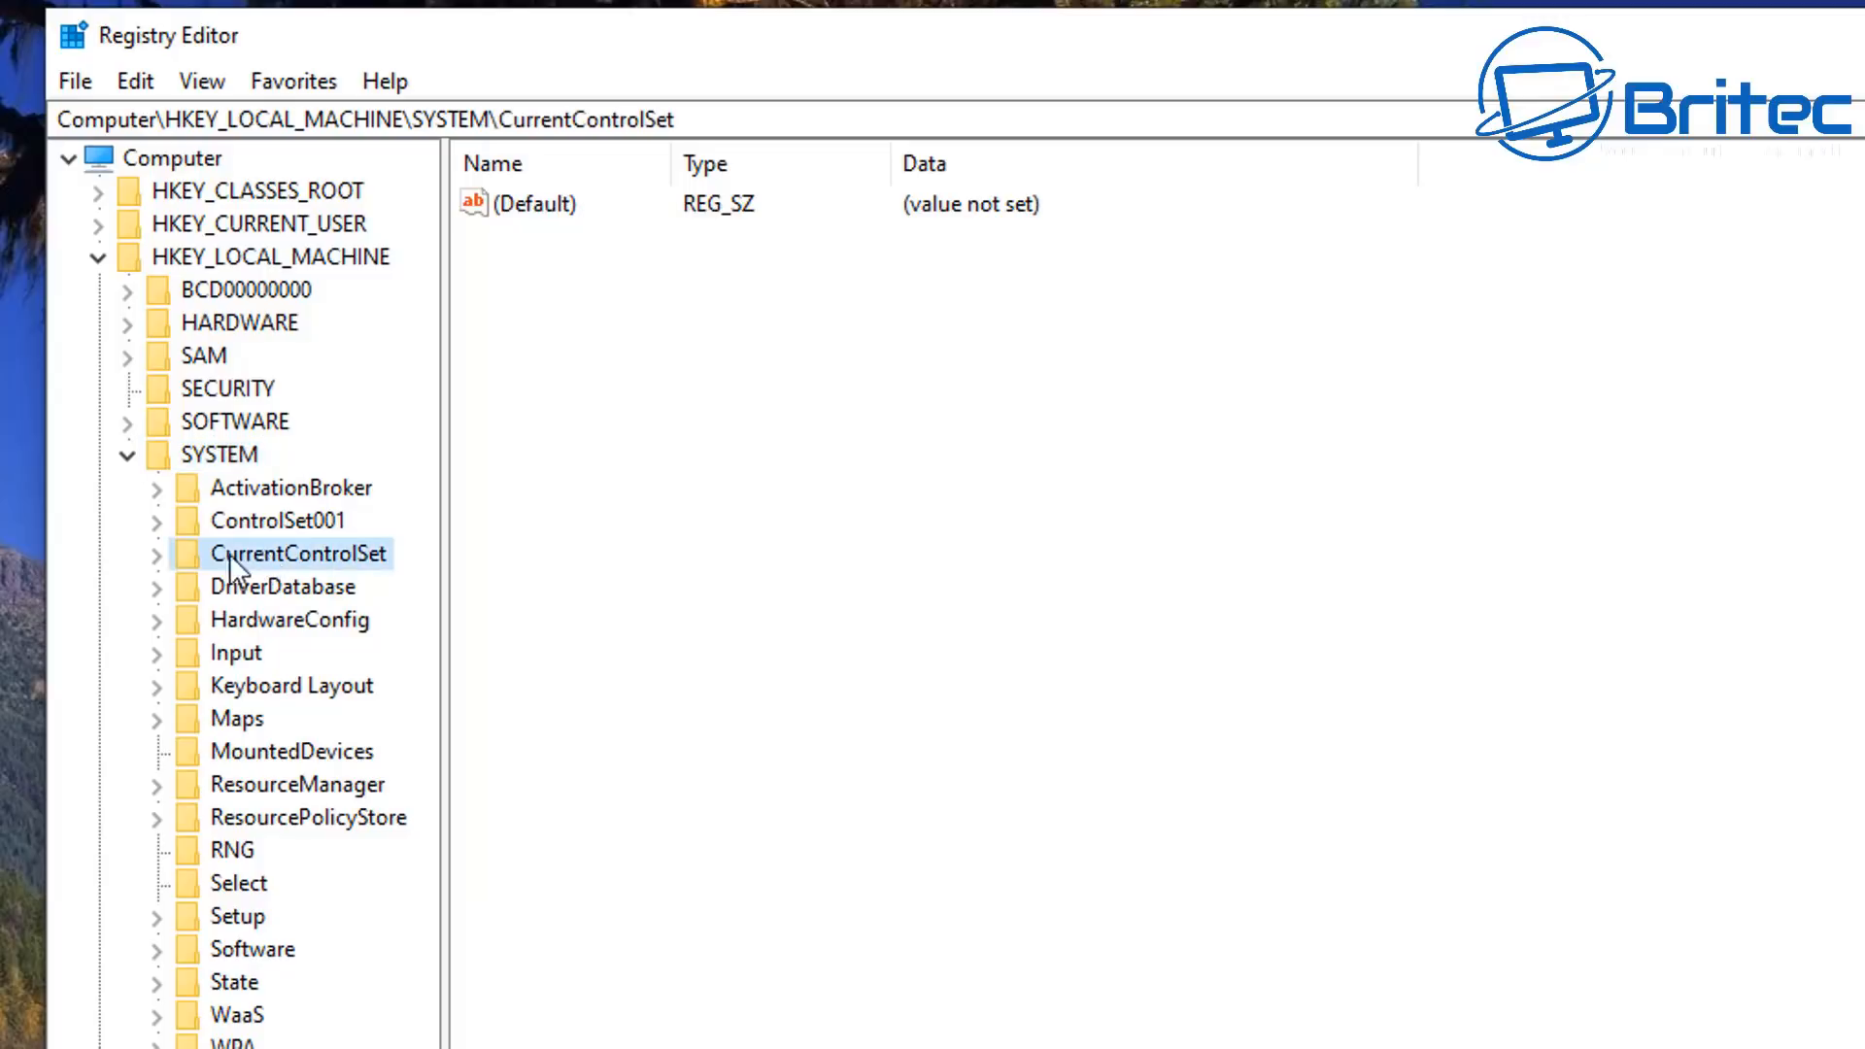
pyautogui.click(156, 555)
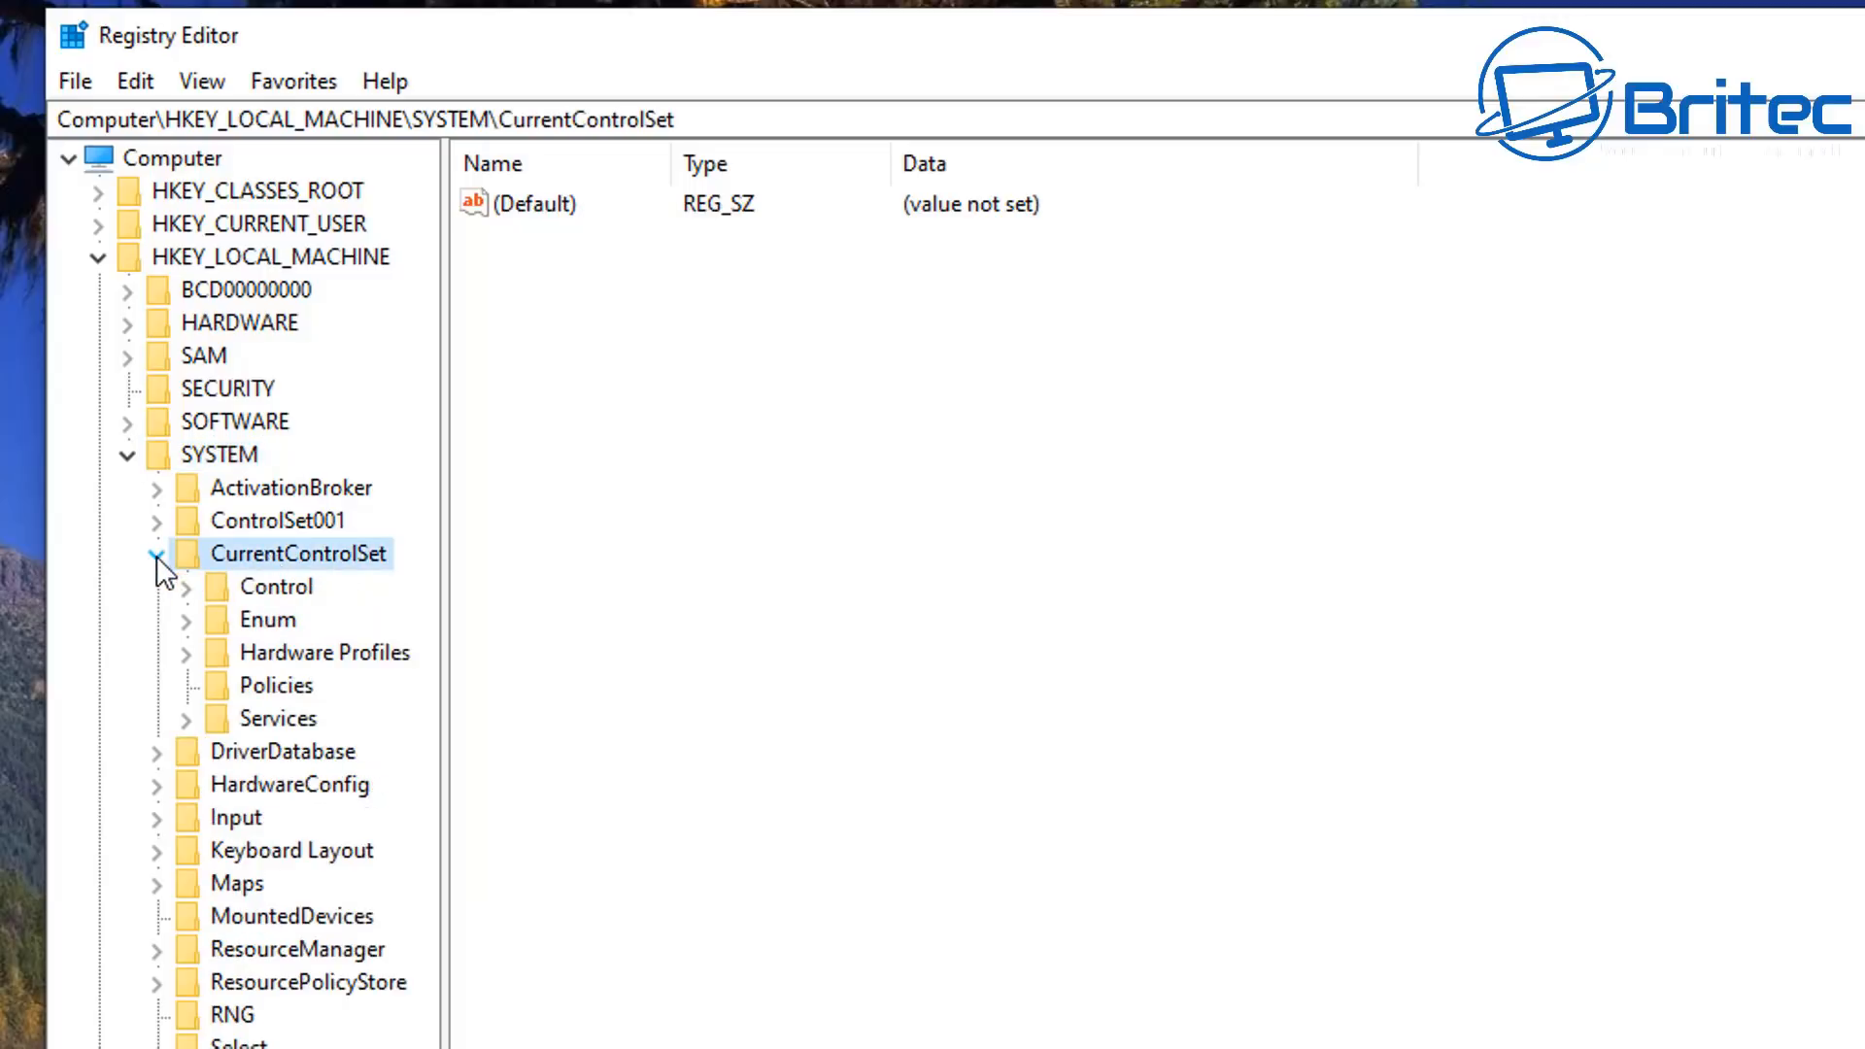
pyautogui.click(276, 587)
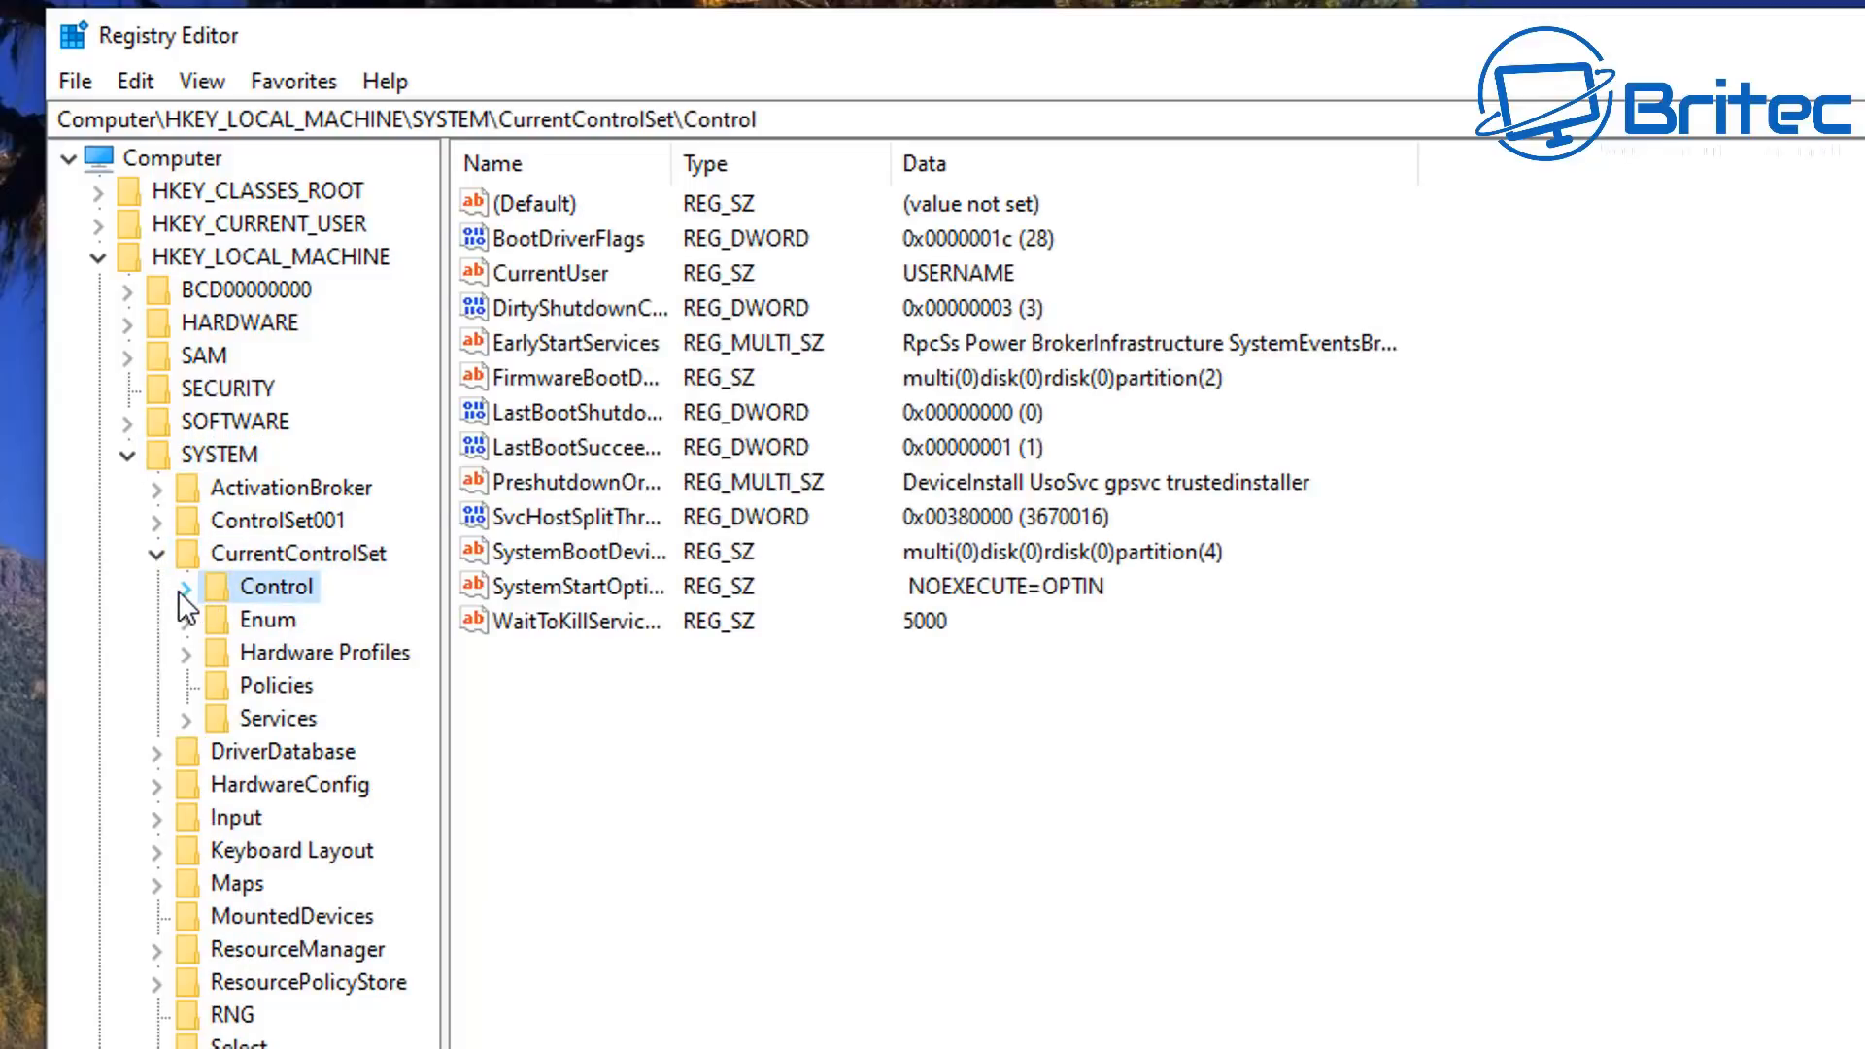
pyautogui.click(180, 588)
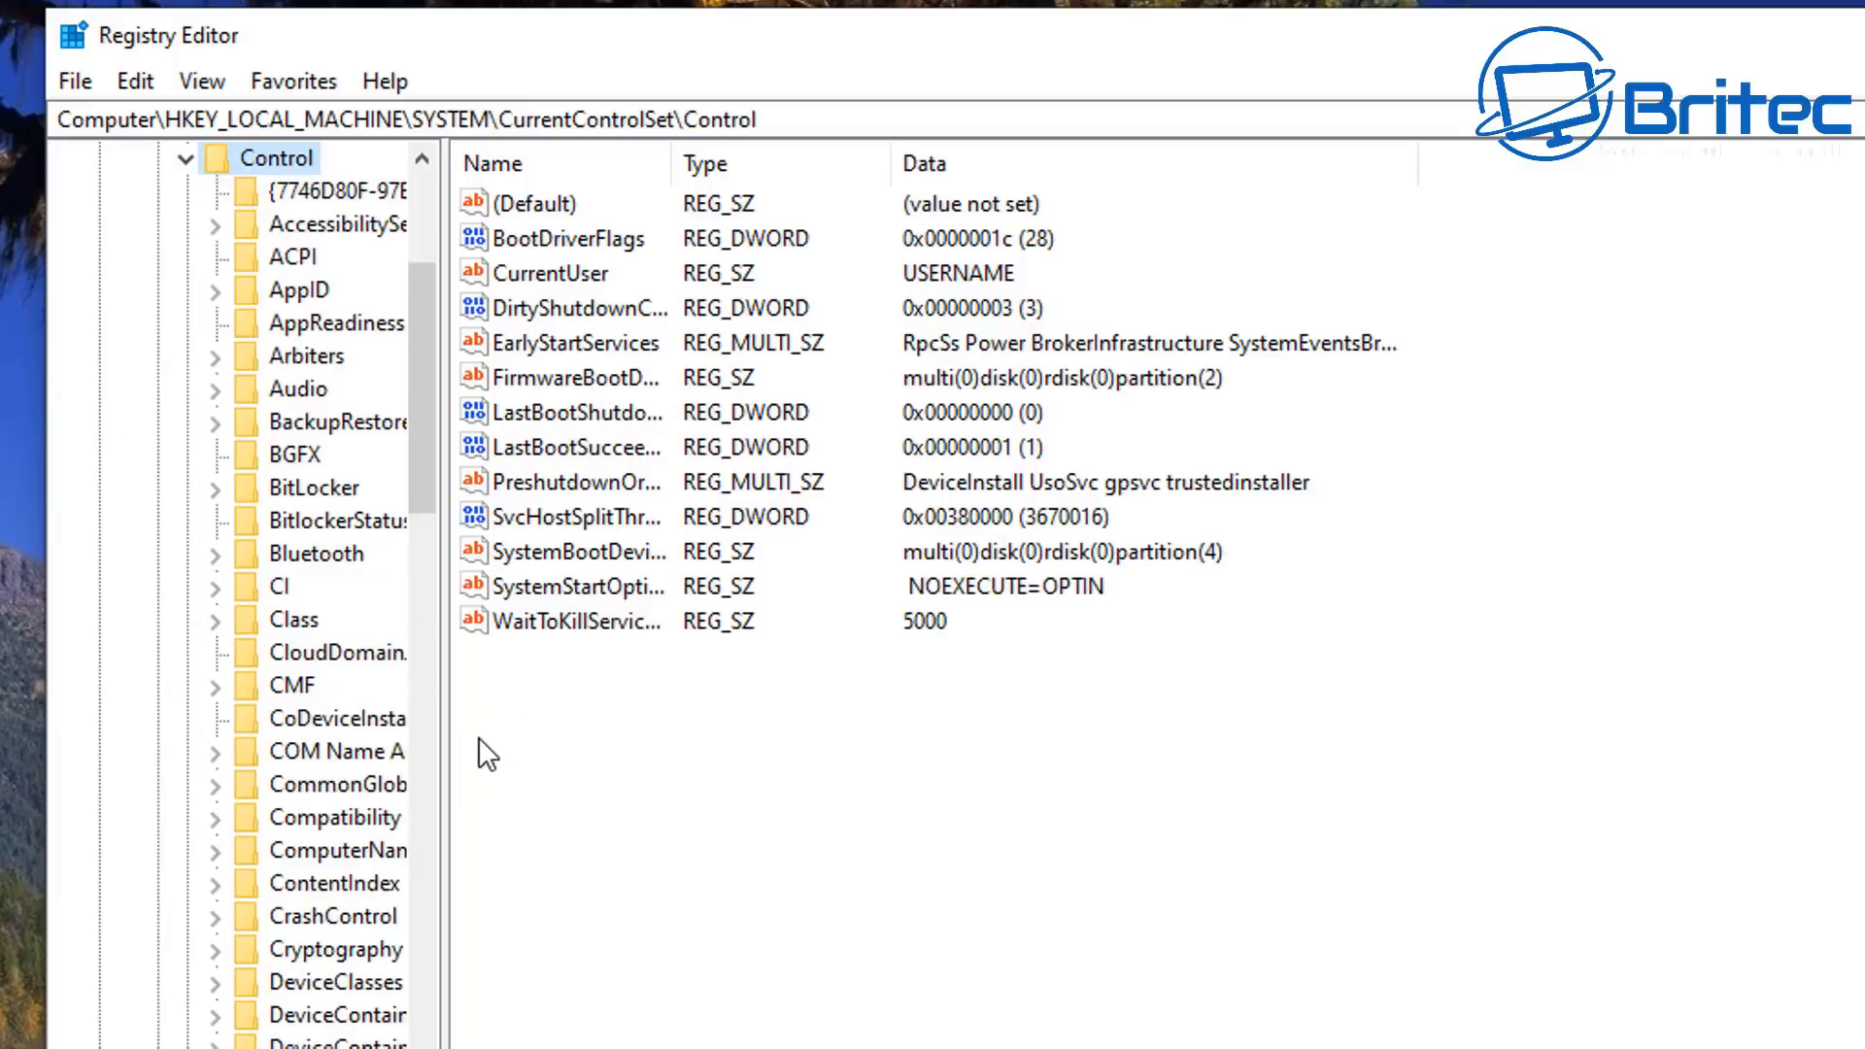
# Widen the key tree, expand Session Manager under Control and select its Configuration Manager key.
pyautogui.moveTo(450, 777); pyautogui.dragTo(740, 776)
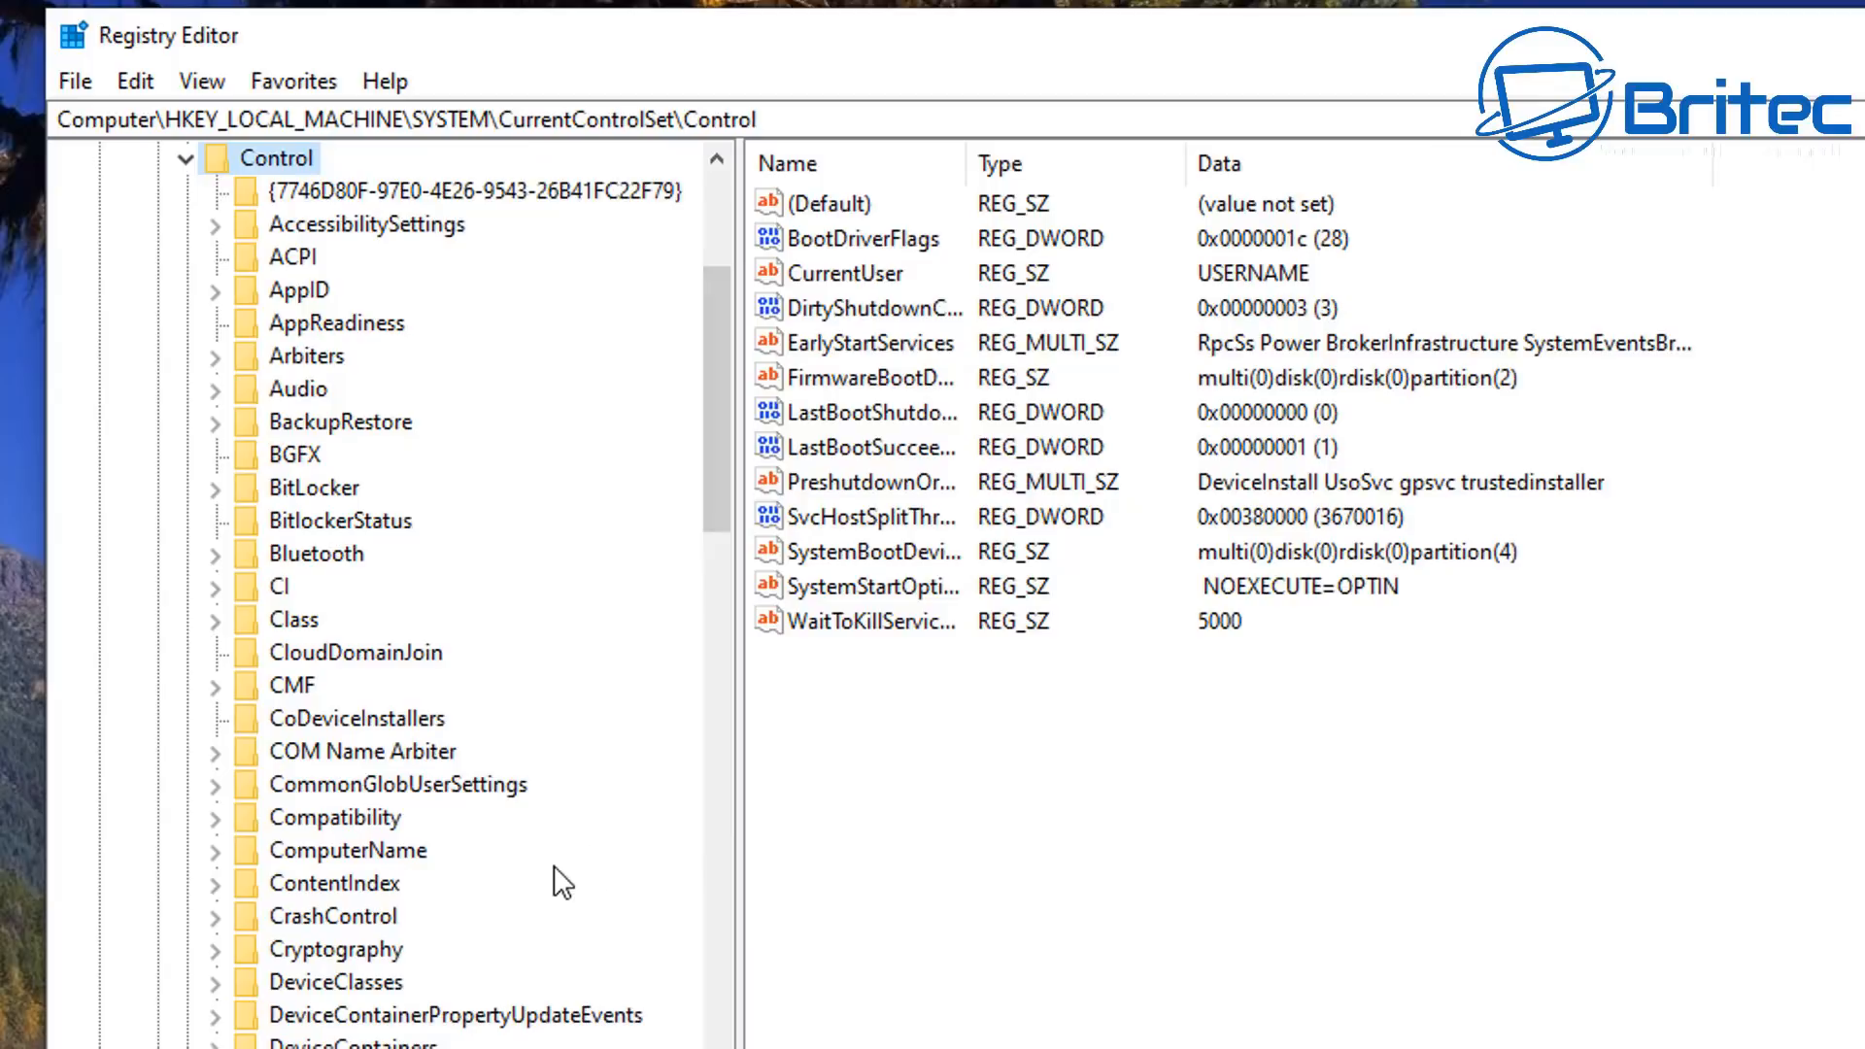
pyautogui.scroll(-12, 404, 304)
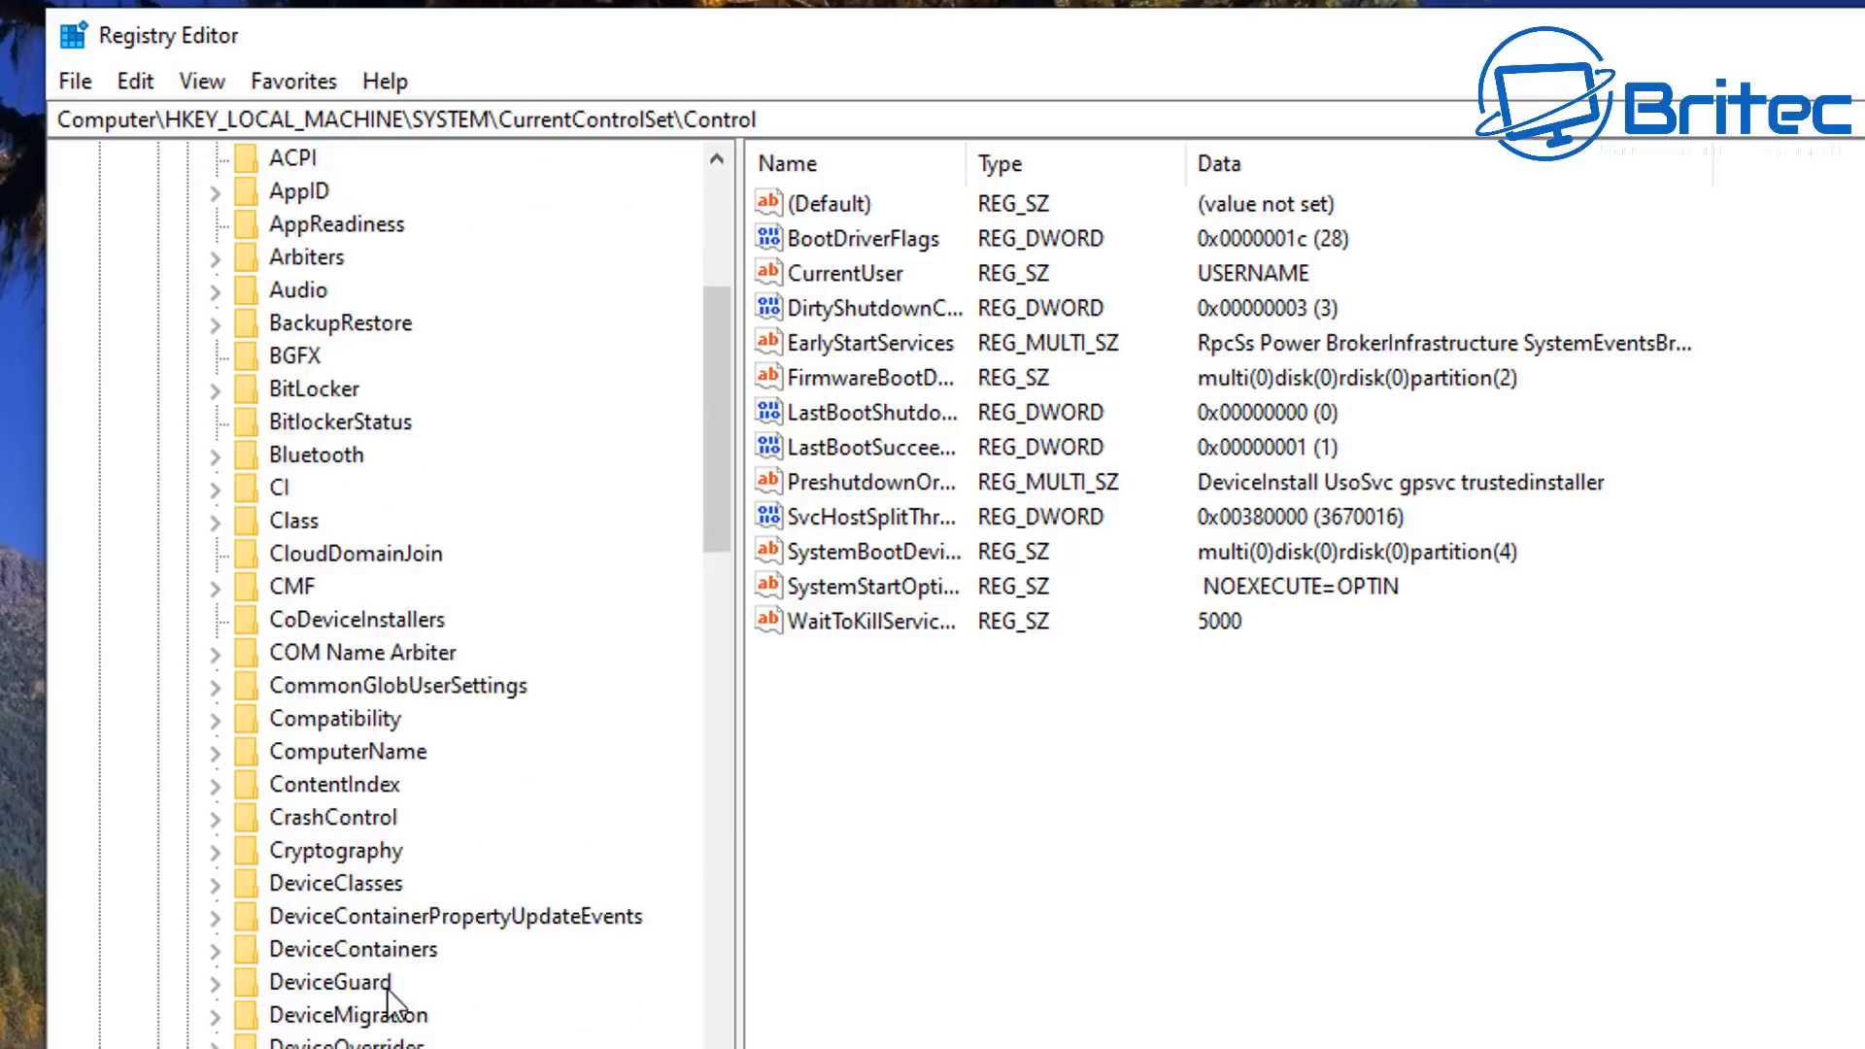
pyautogui.scroll(-11, 359, 1022)
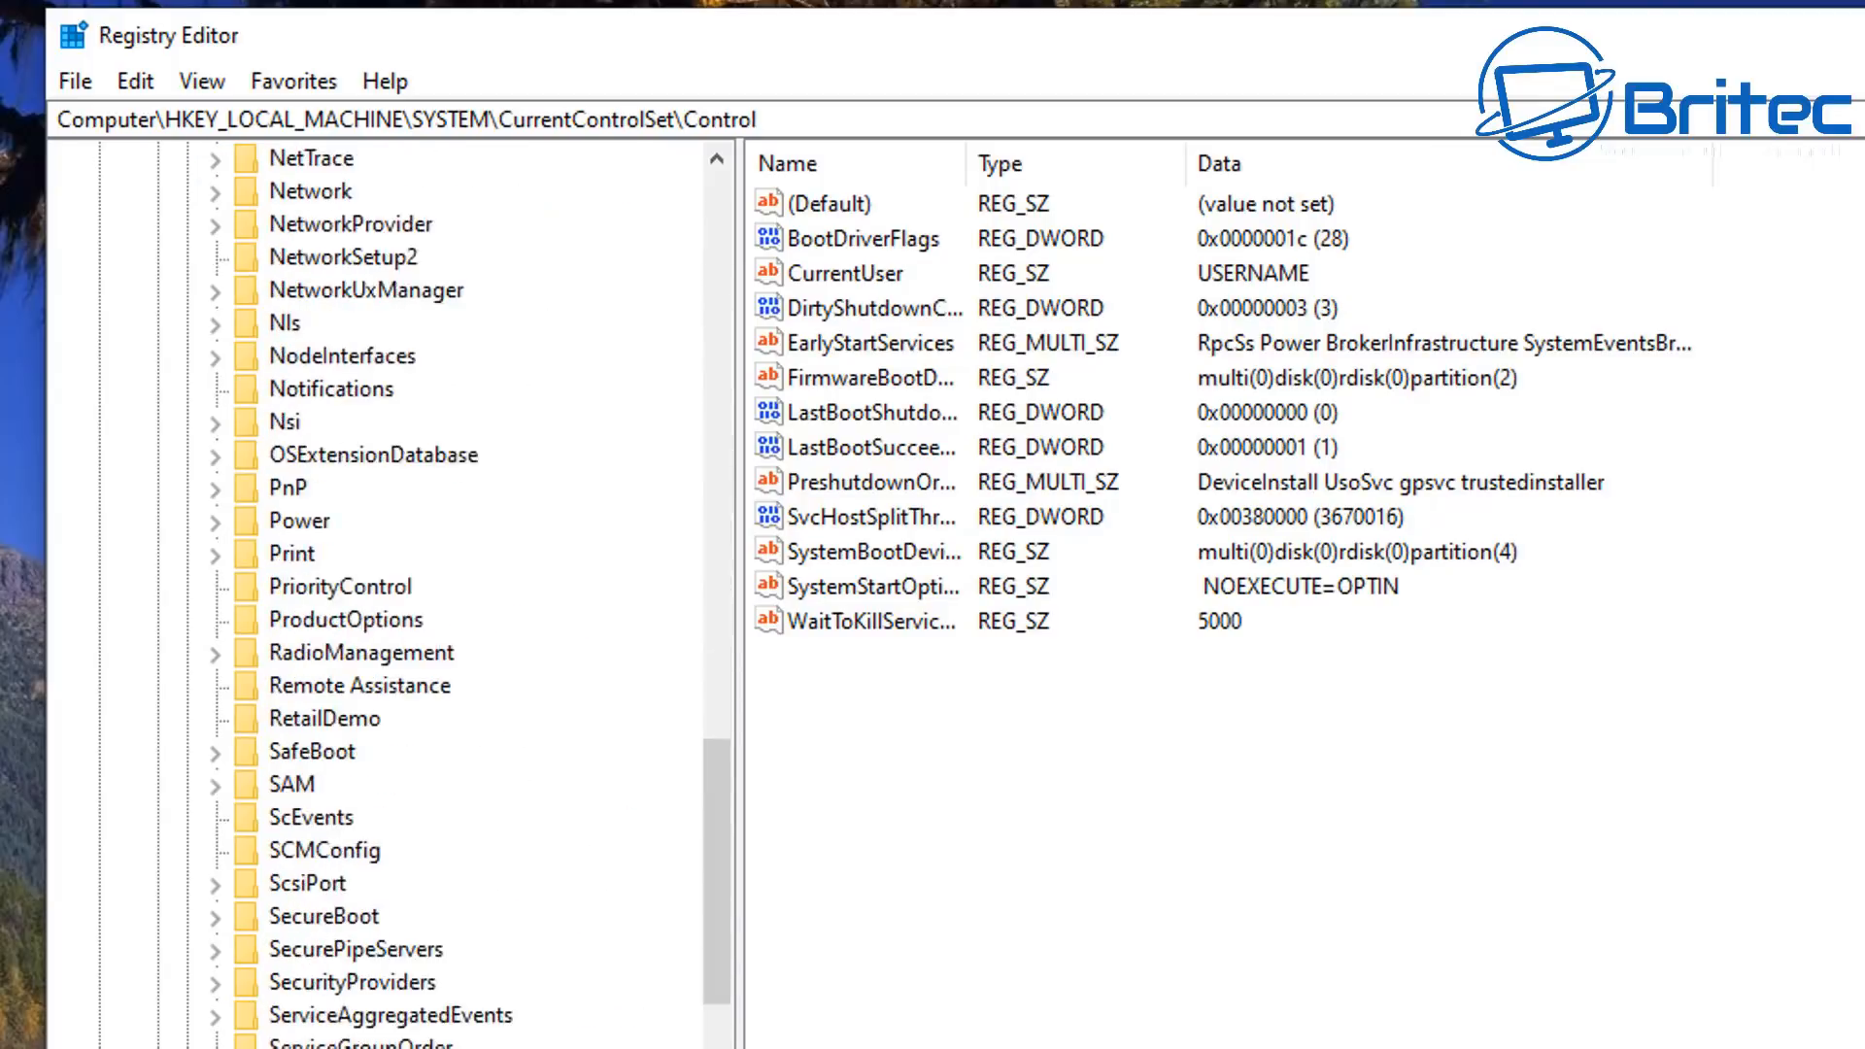
pyautogui.click(350, 993)
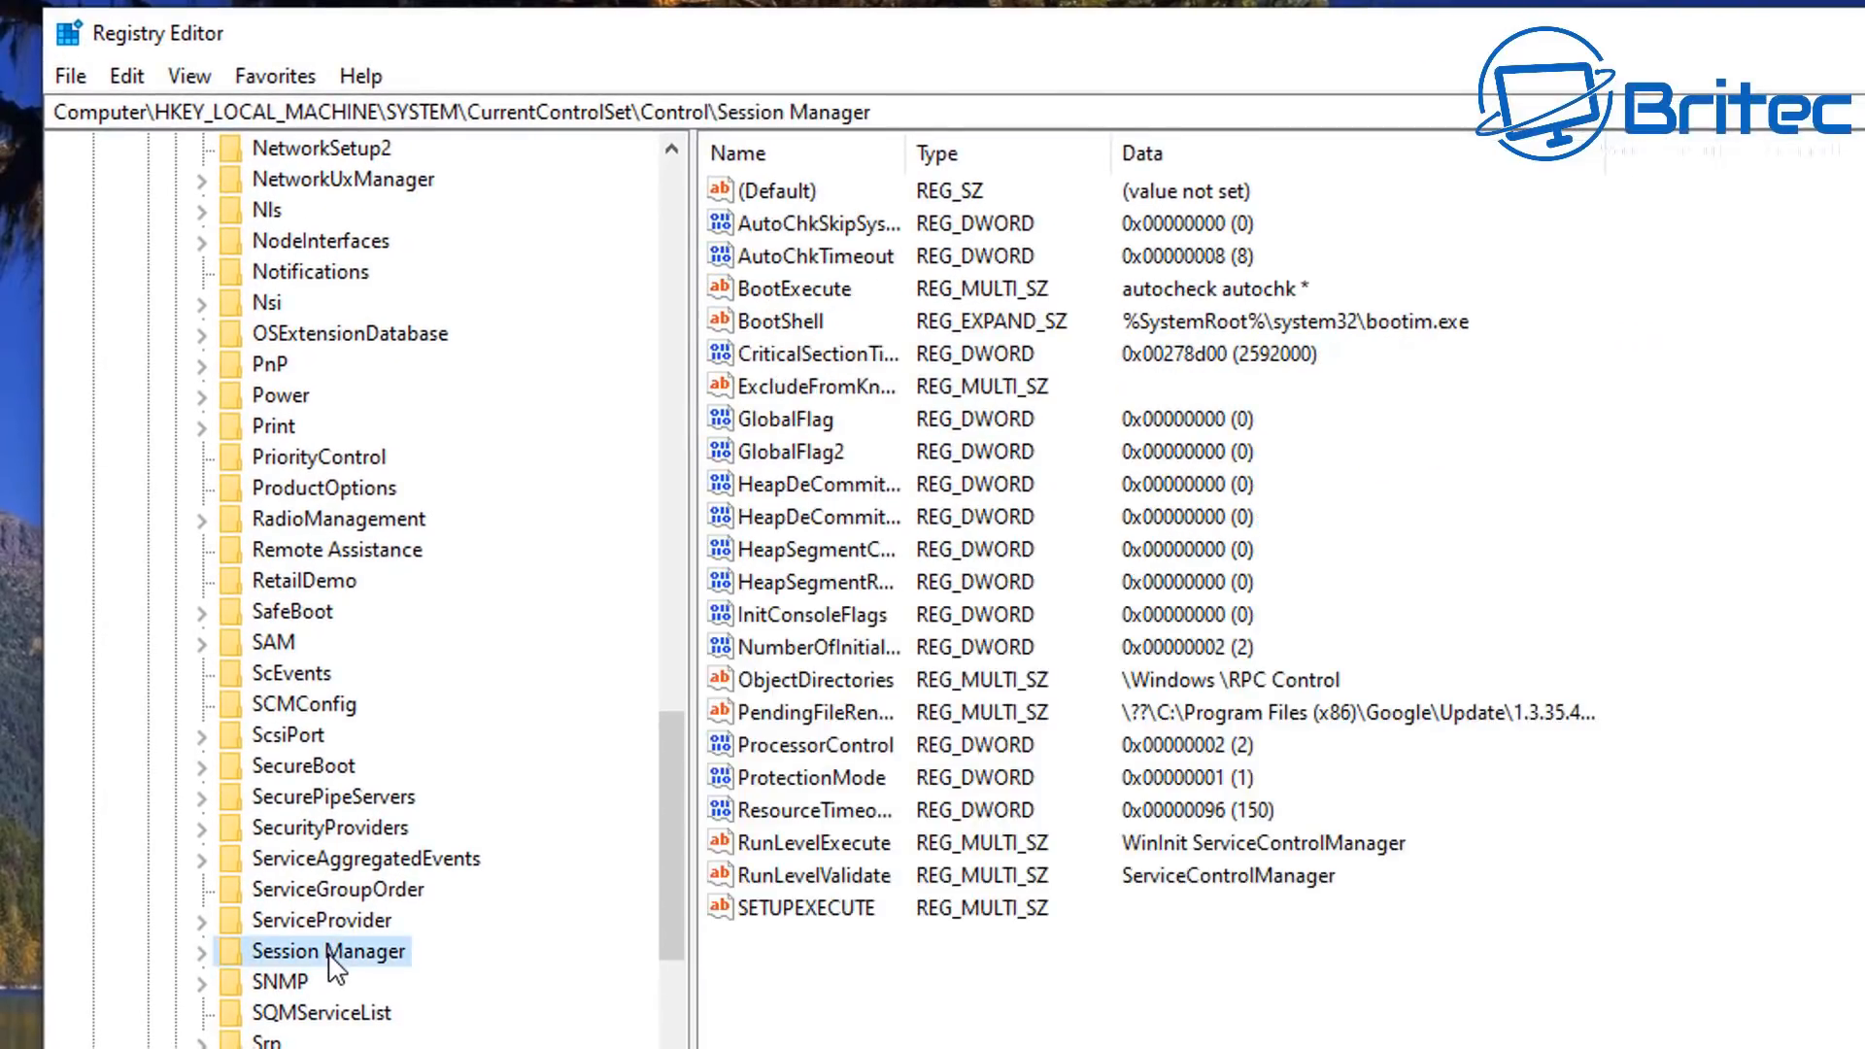
pyautogui.click(202, 955)
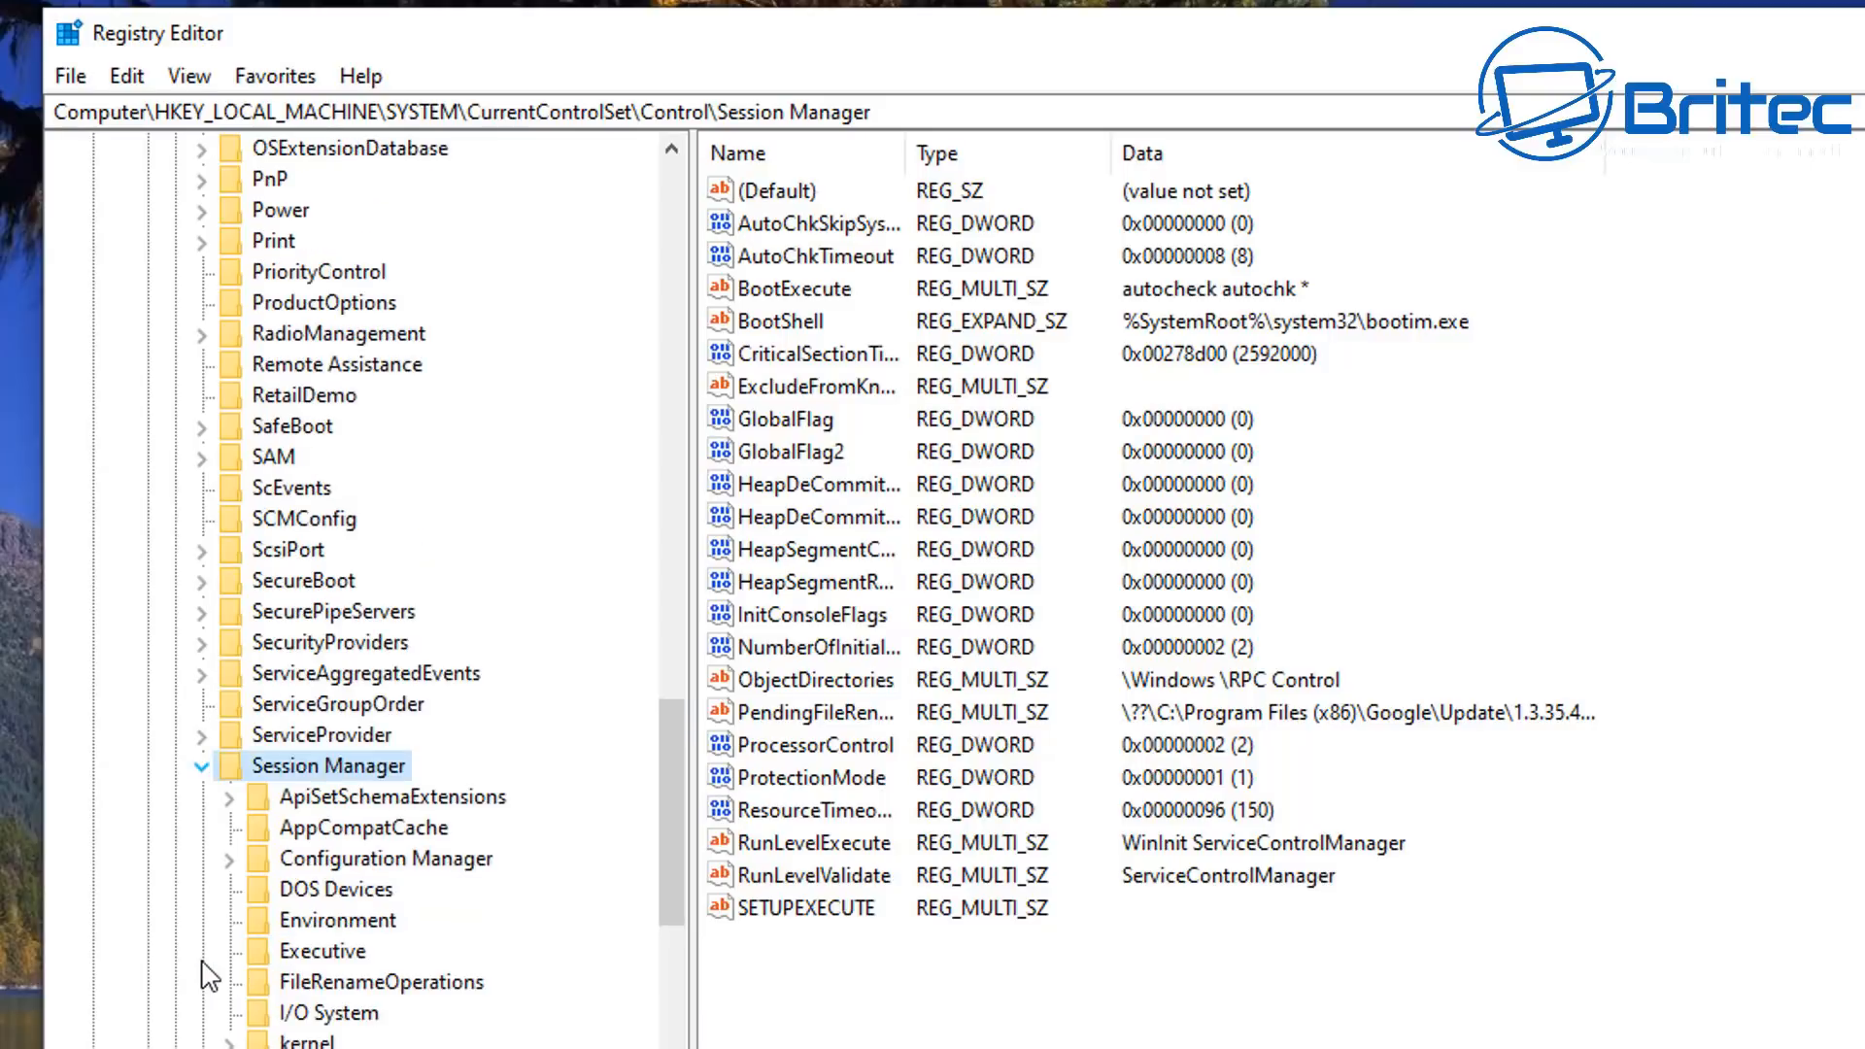
pyautogui.click(383, 861)
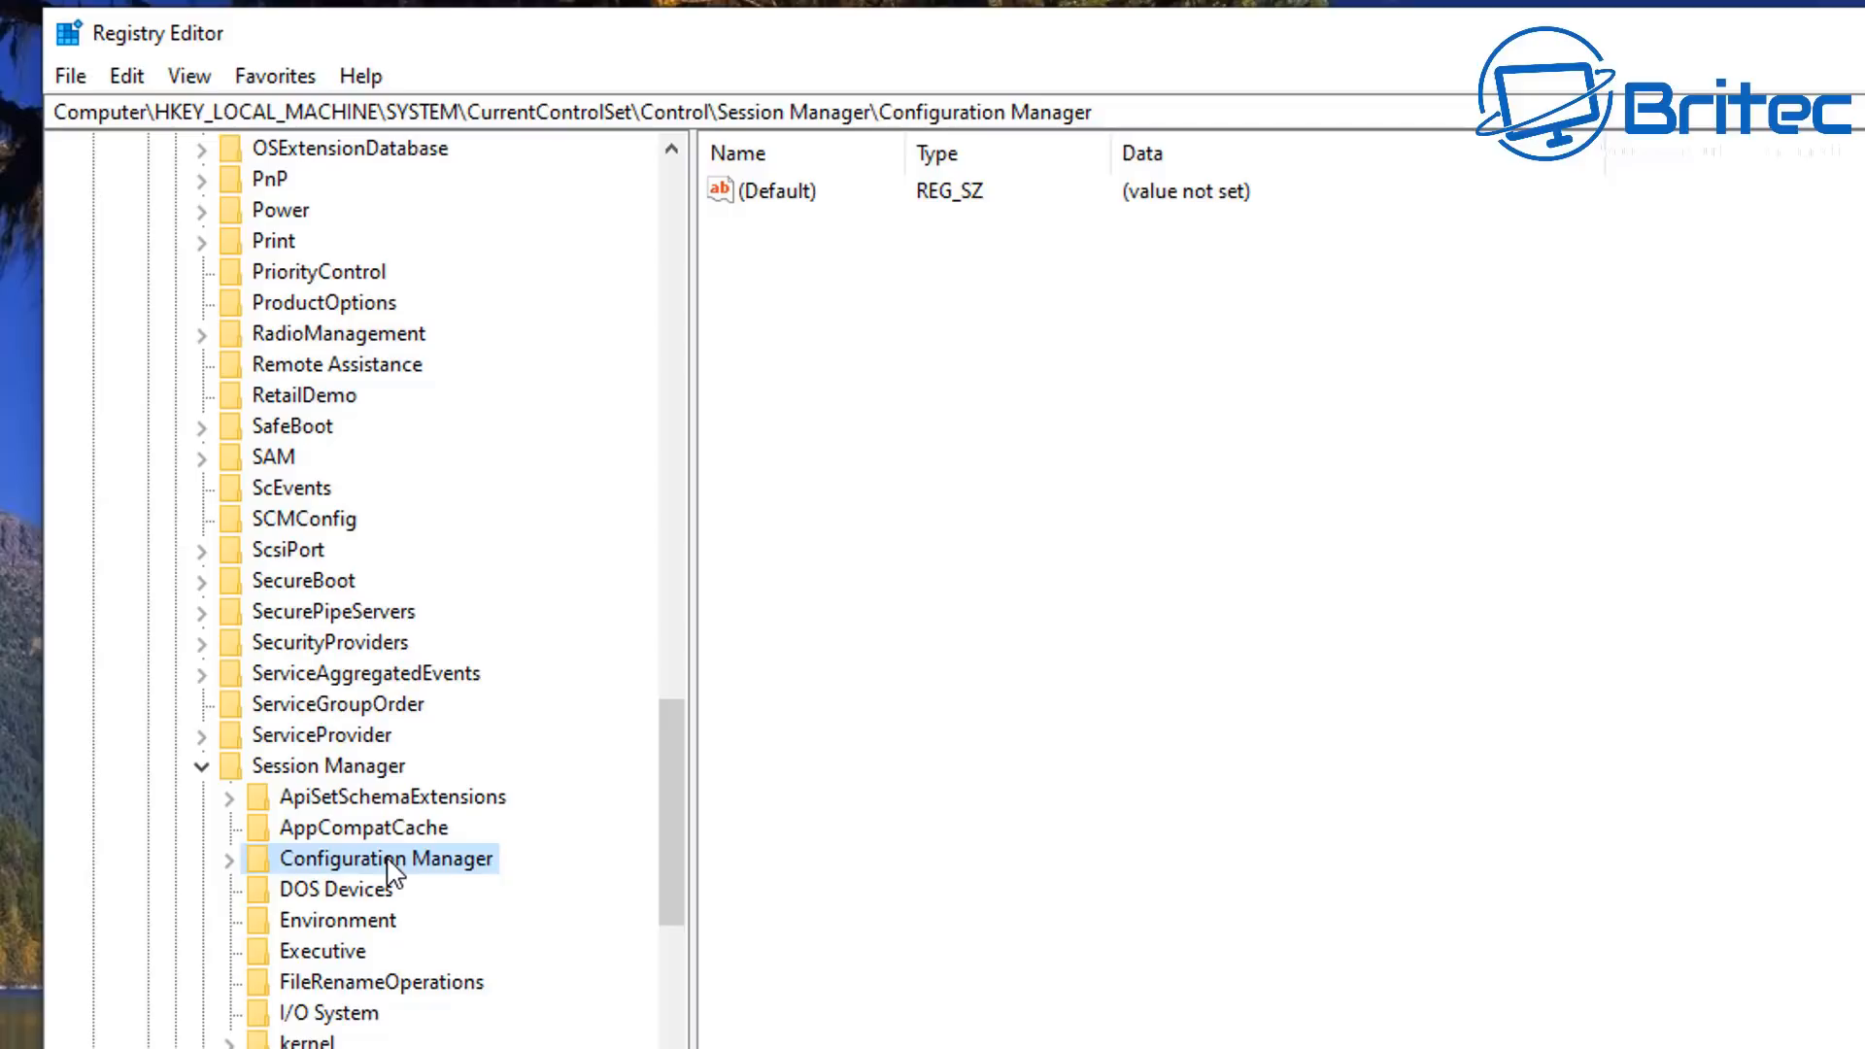
# Create a DWORD (32-bit) value named EnablePeriodicBackup in the Configuration Manager key.
pyautogui.rightClick(820, 310)
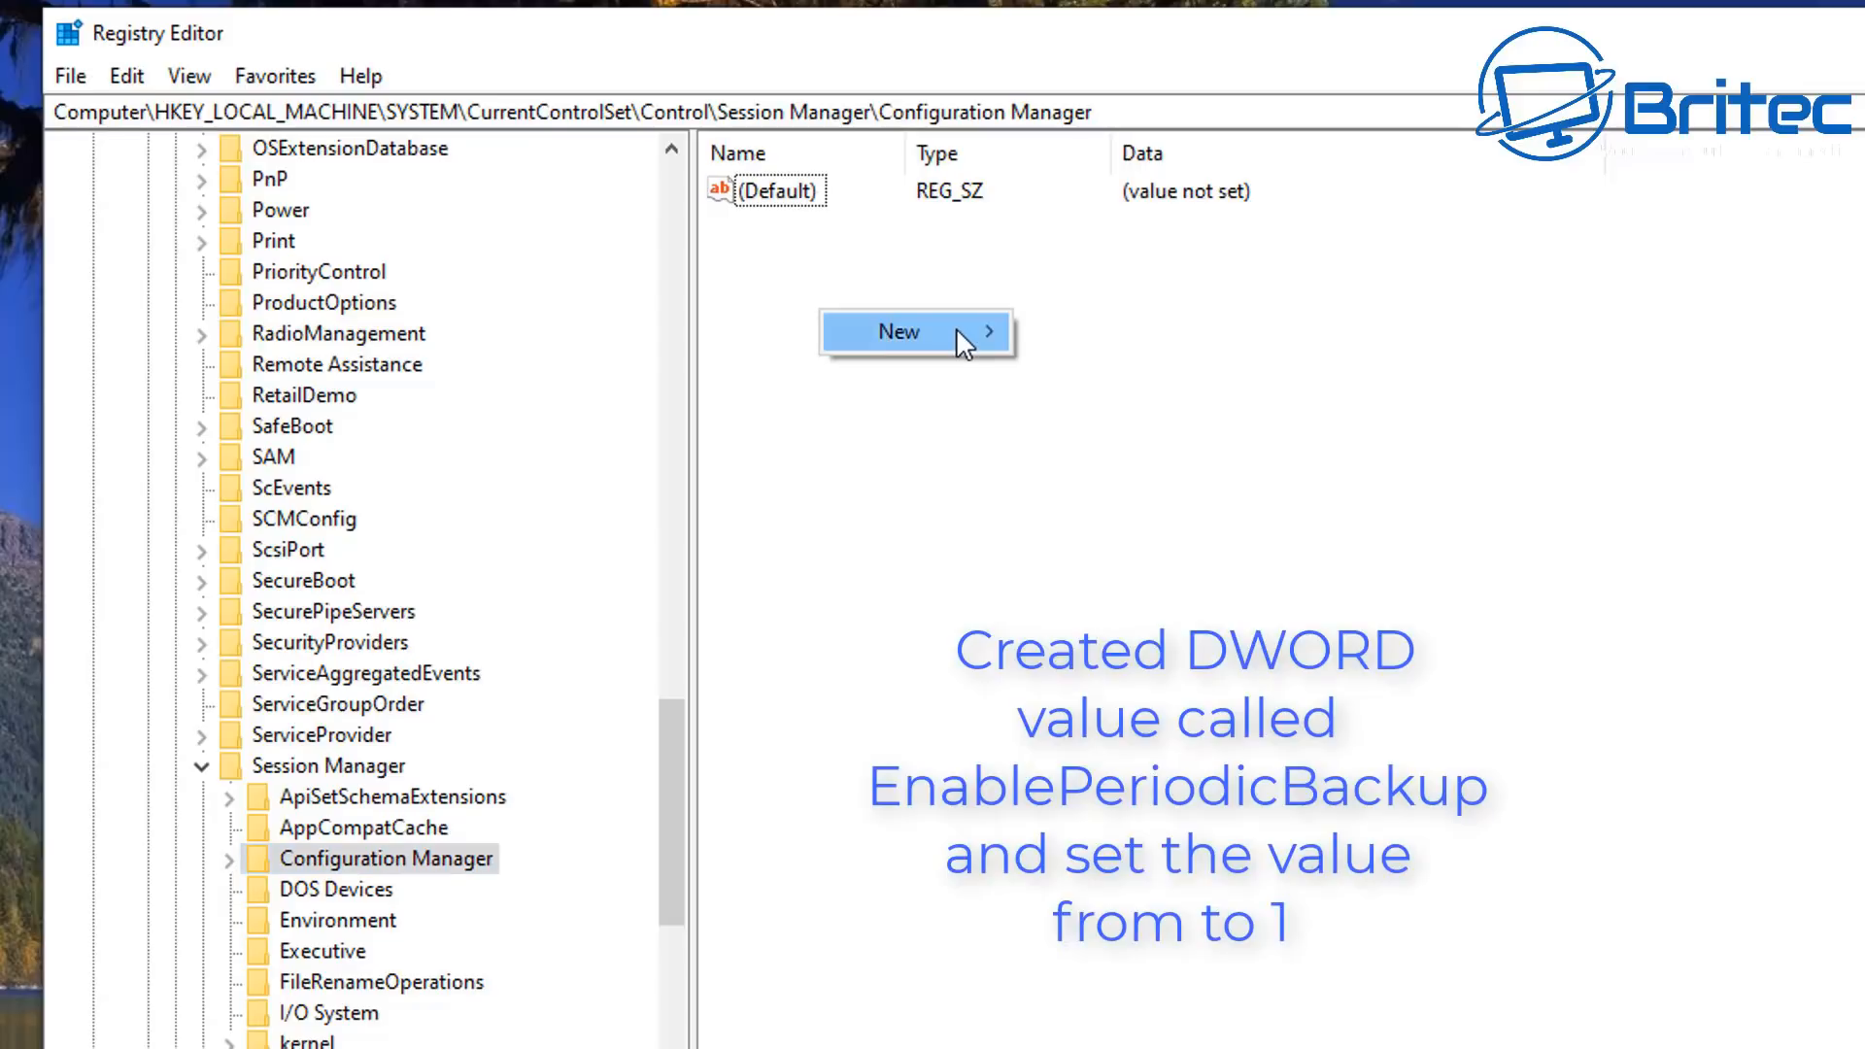
pyautogui.moveTo(956, 328)
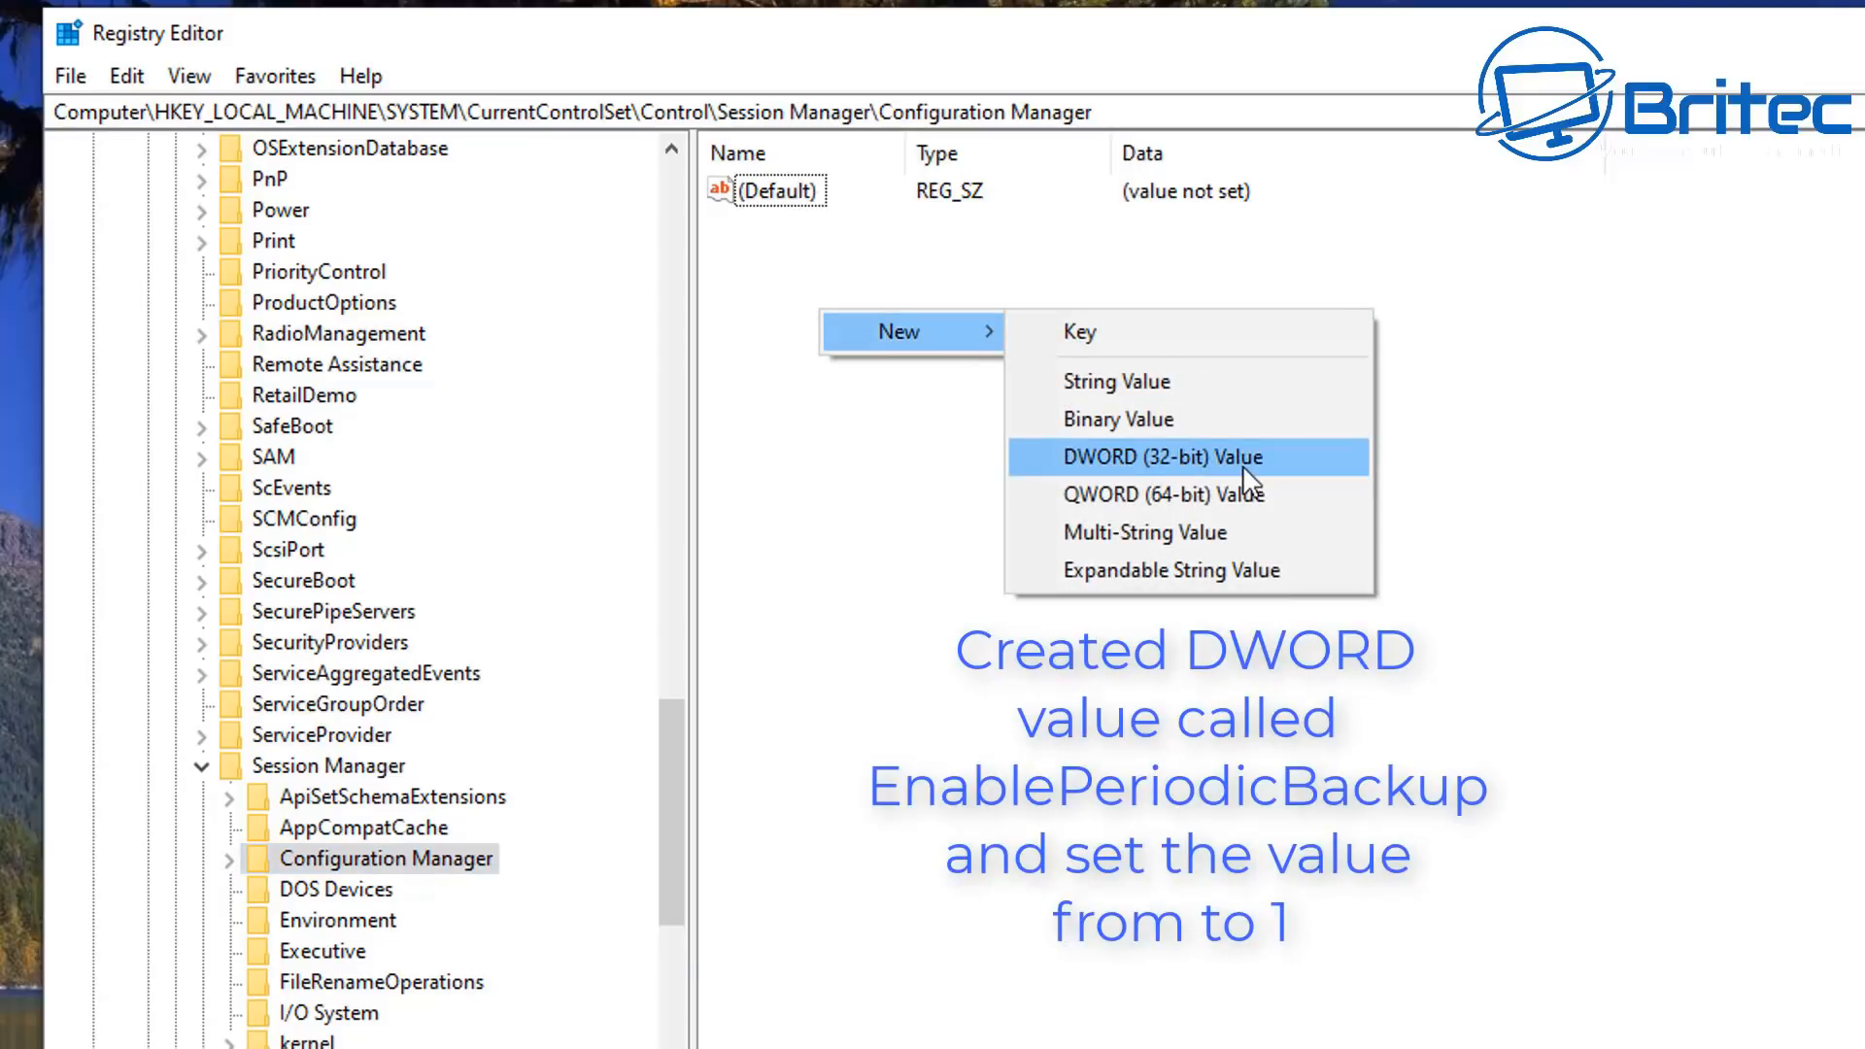
pyautogui.click(1291, 457)
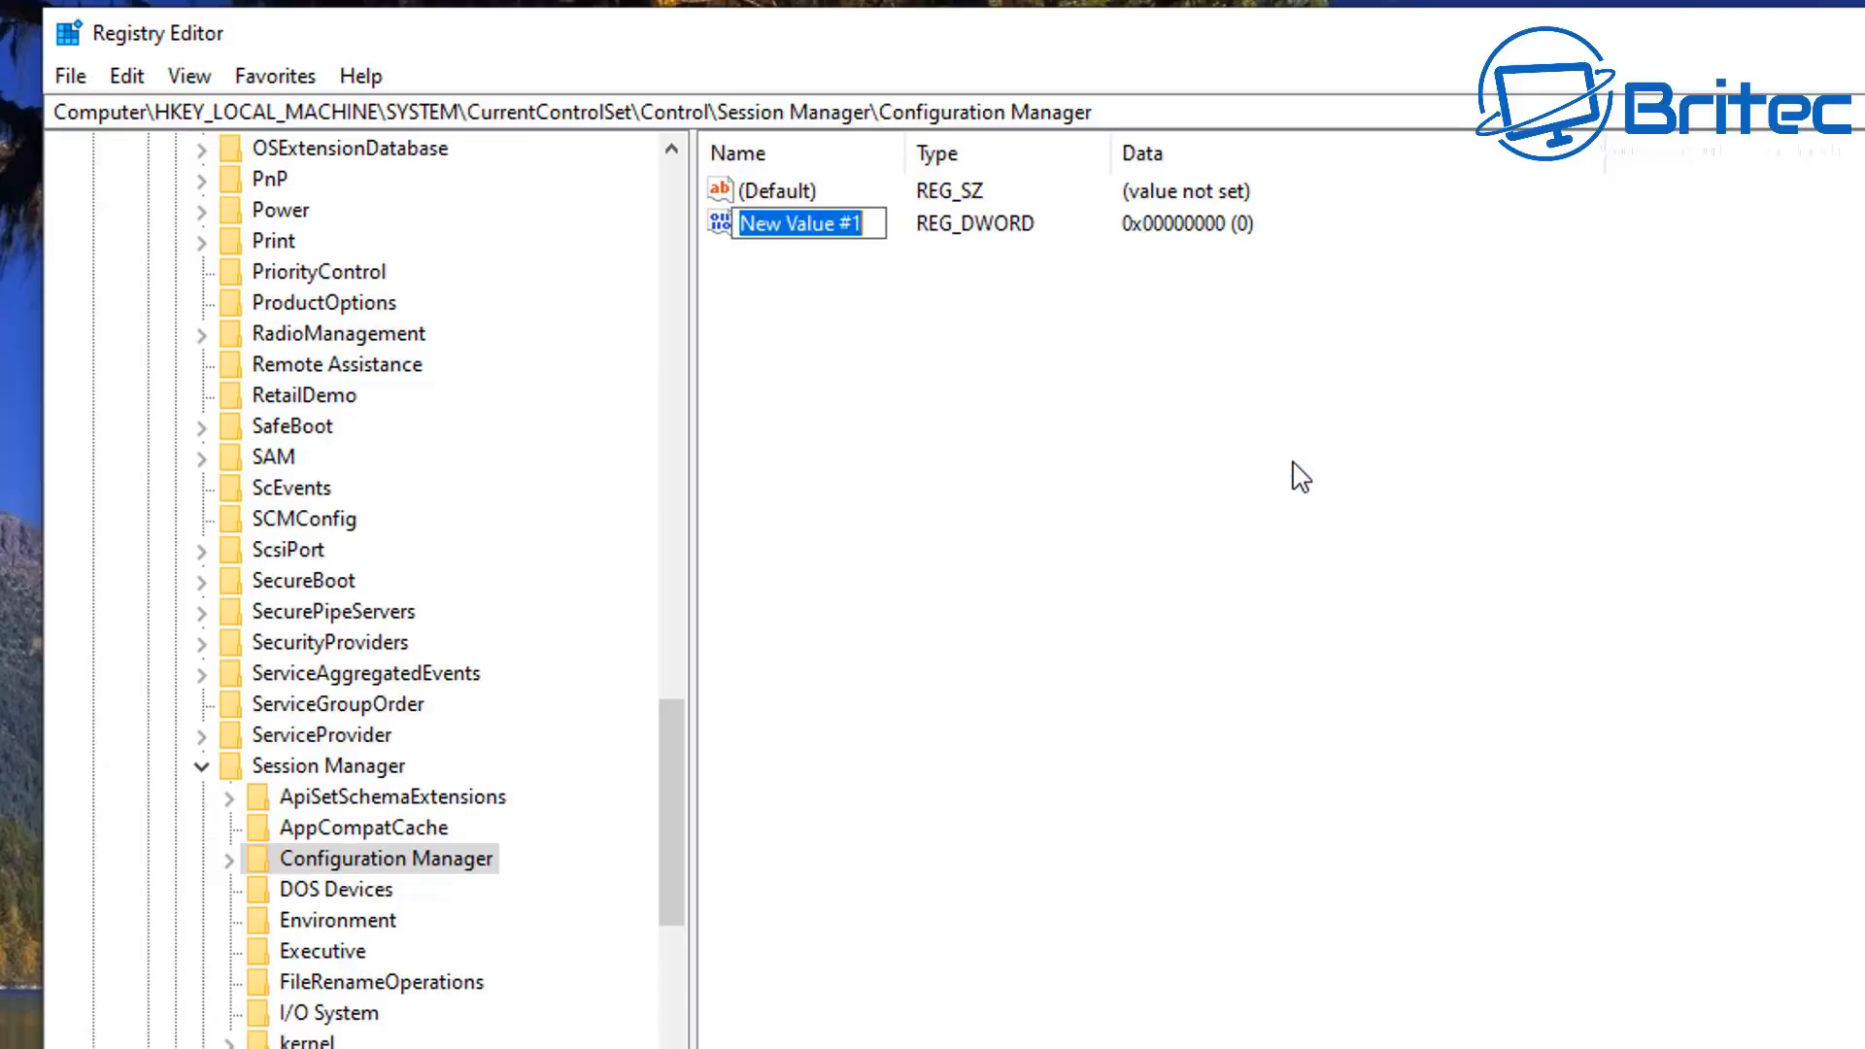
pyautogui.write('E')
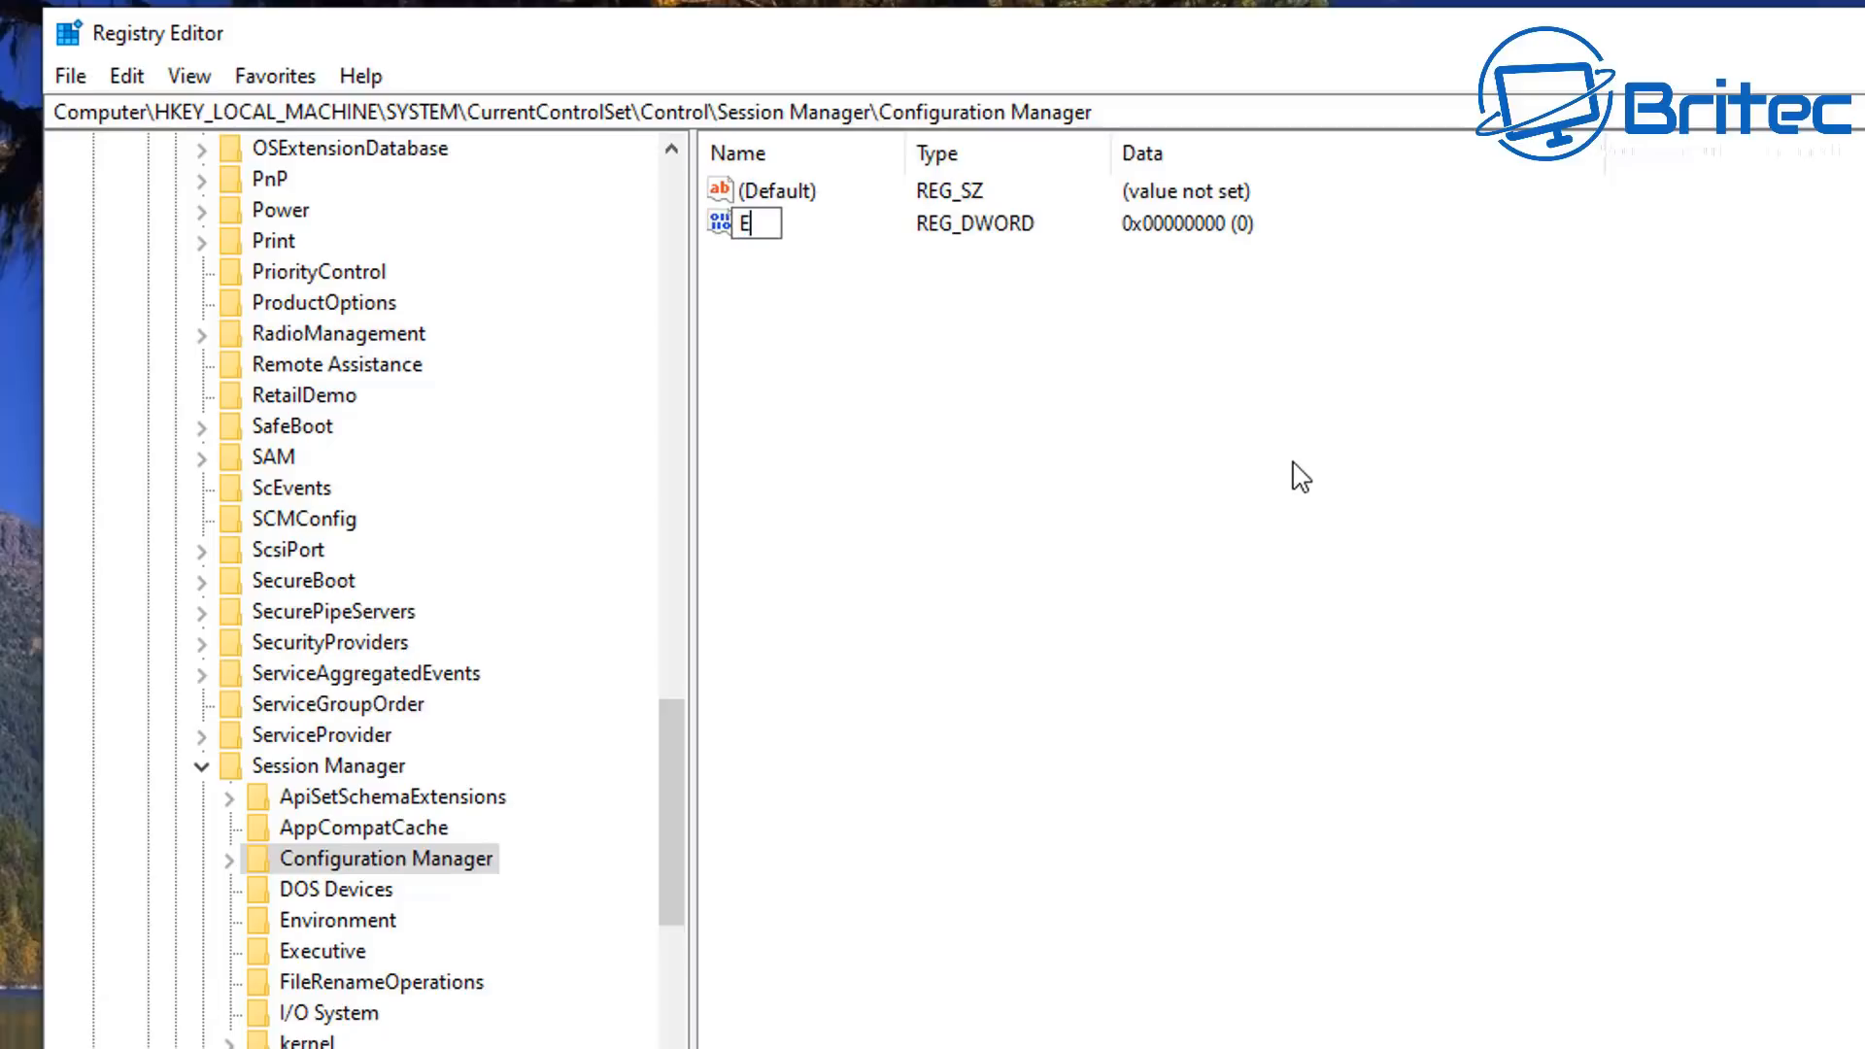
pyautogui.write('nablePer')
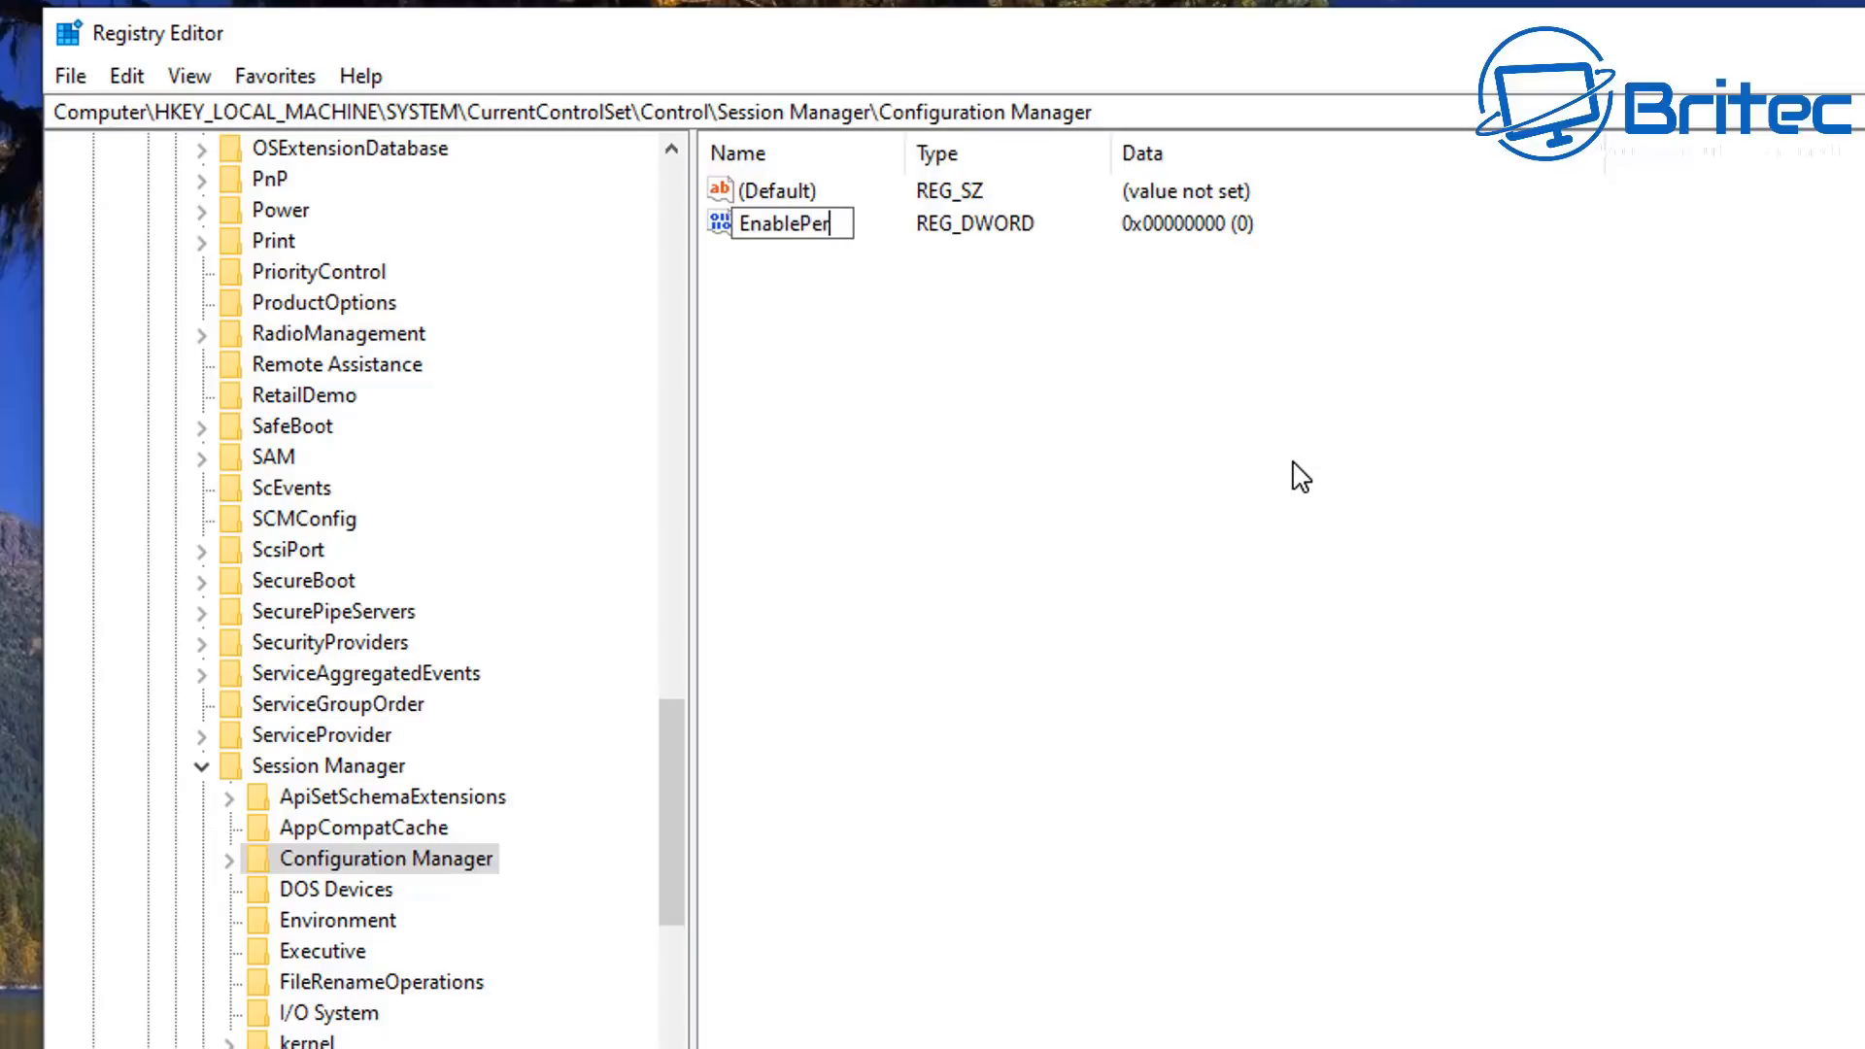
pyautogui.write('iodicBacku')
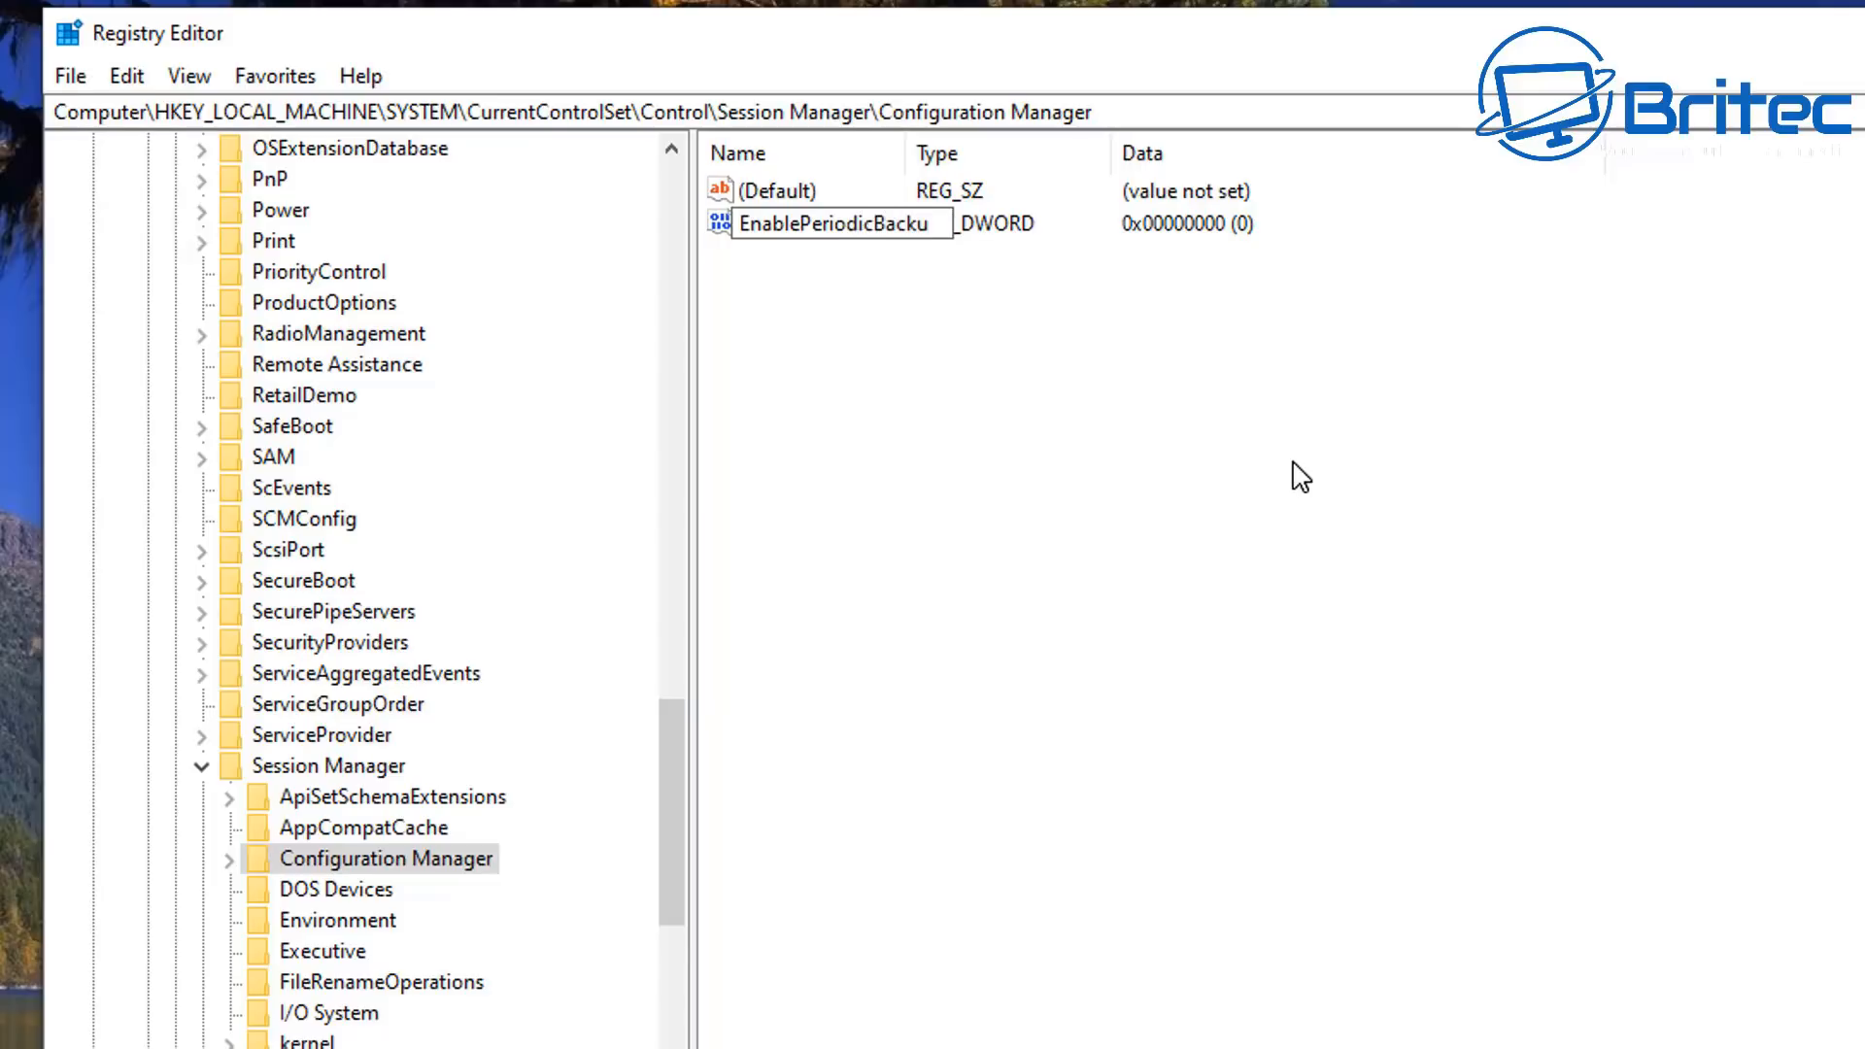
pyautogui.write('p')
pyautogui.press('Return')
# Set the value data of EnablePeriodicBackup to 1.
pyautogui.click(767, 233)
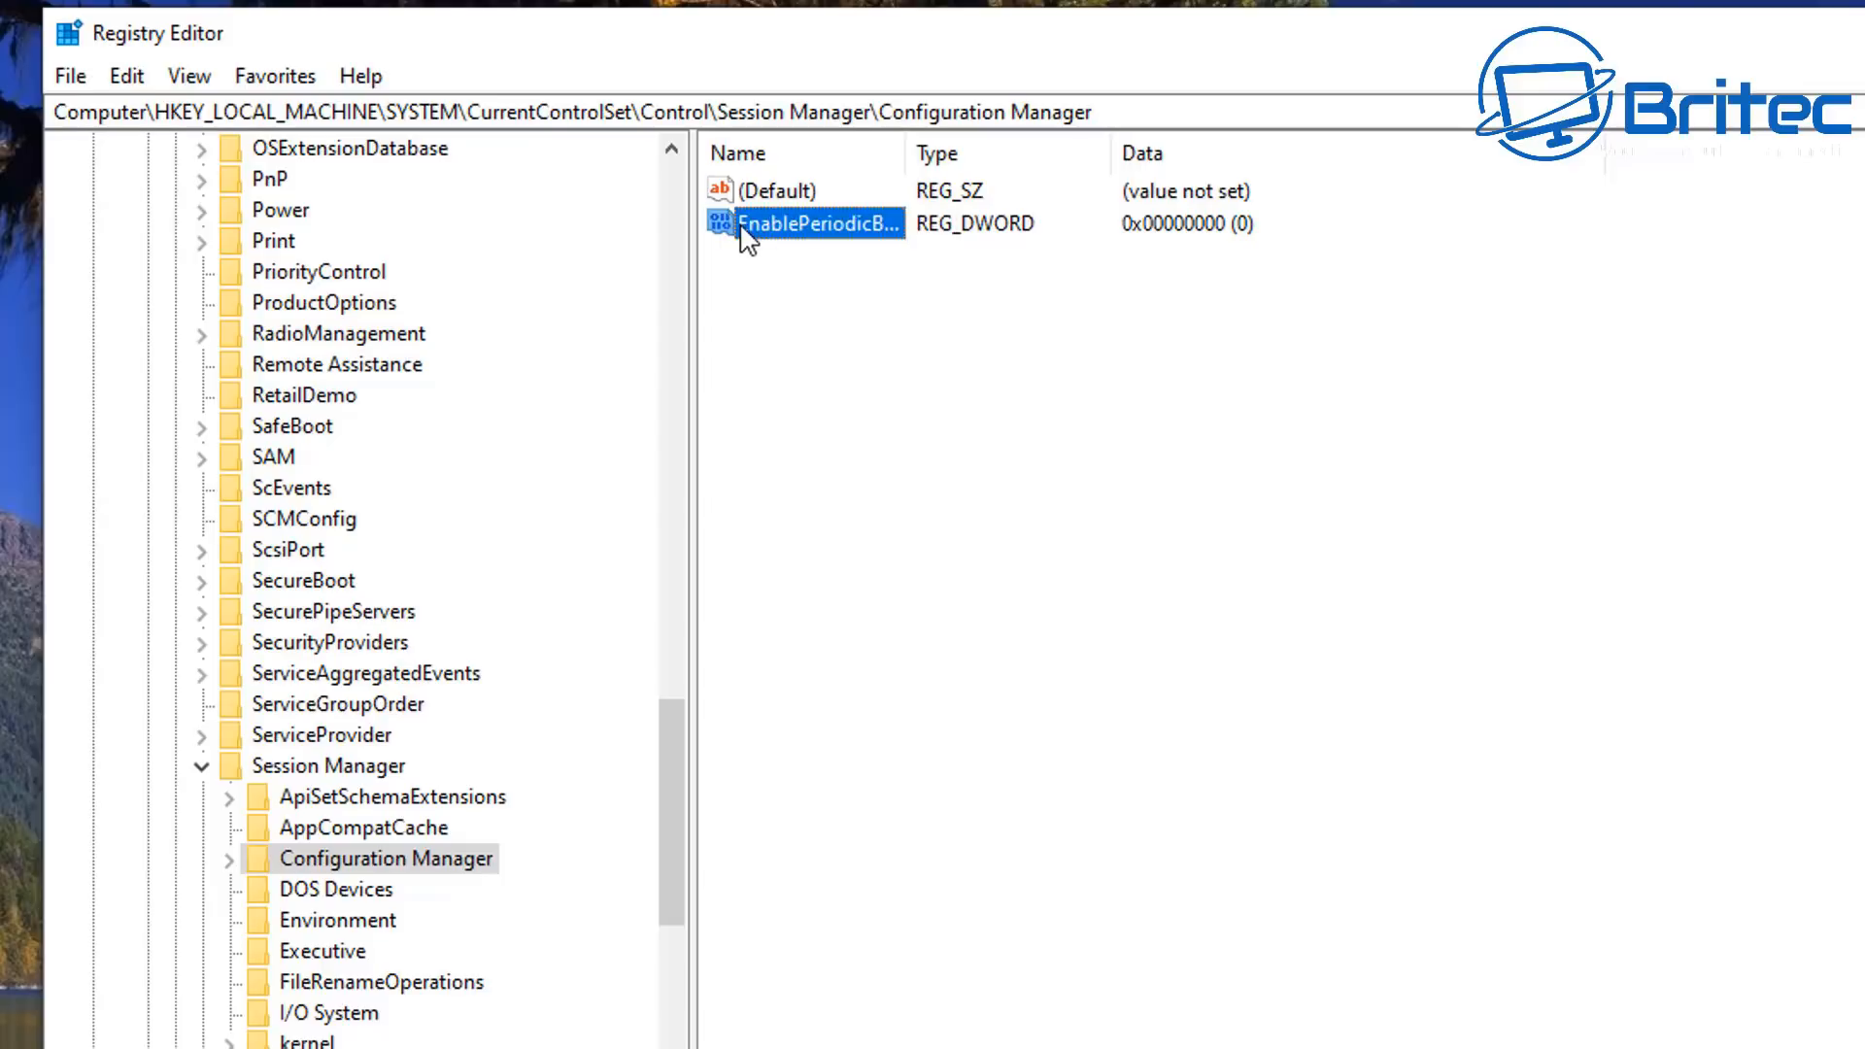
pyautogui.doubleClick(744, 233)
pyautogui.moveTo(470, 208); pyautogui.dragTo(1041, 311)
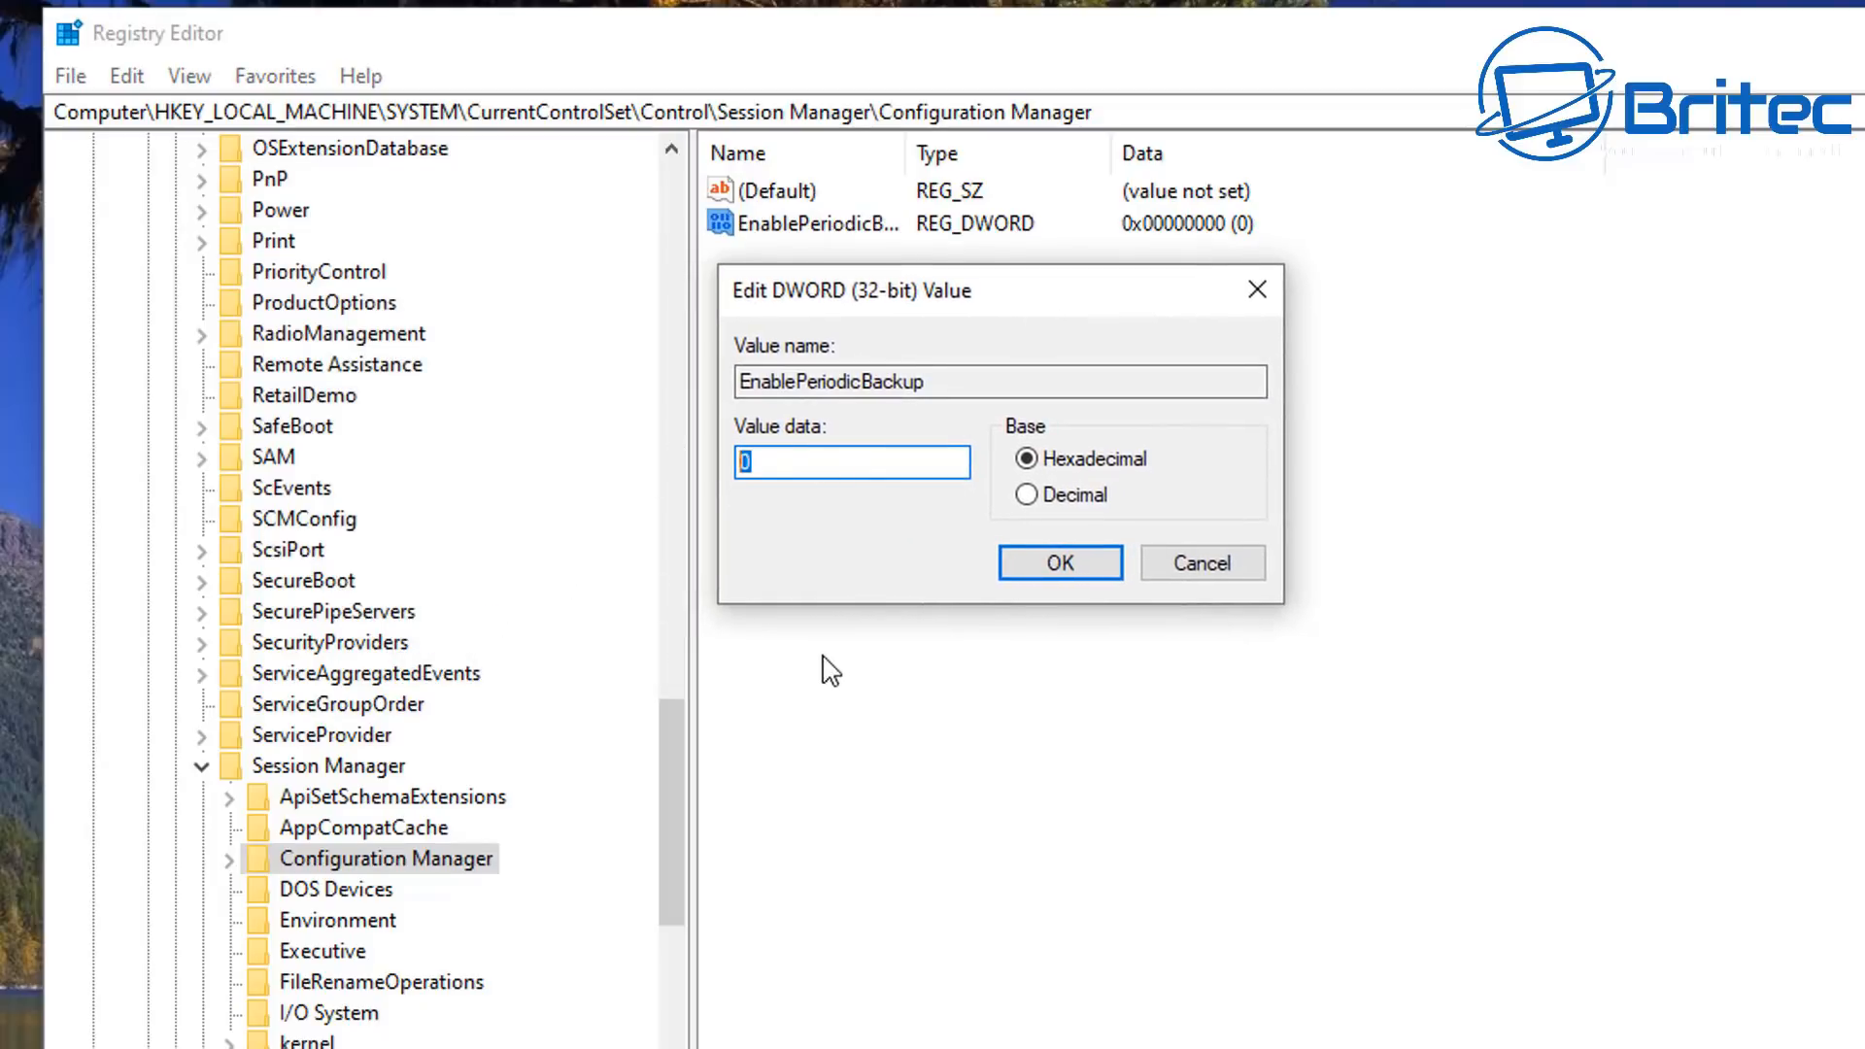
pyautogui.write('1')
pyautogui.click(1034, 569)
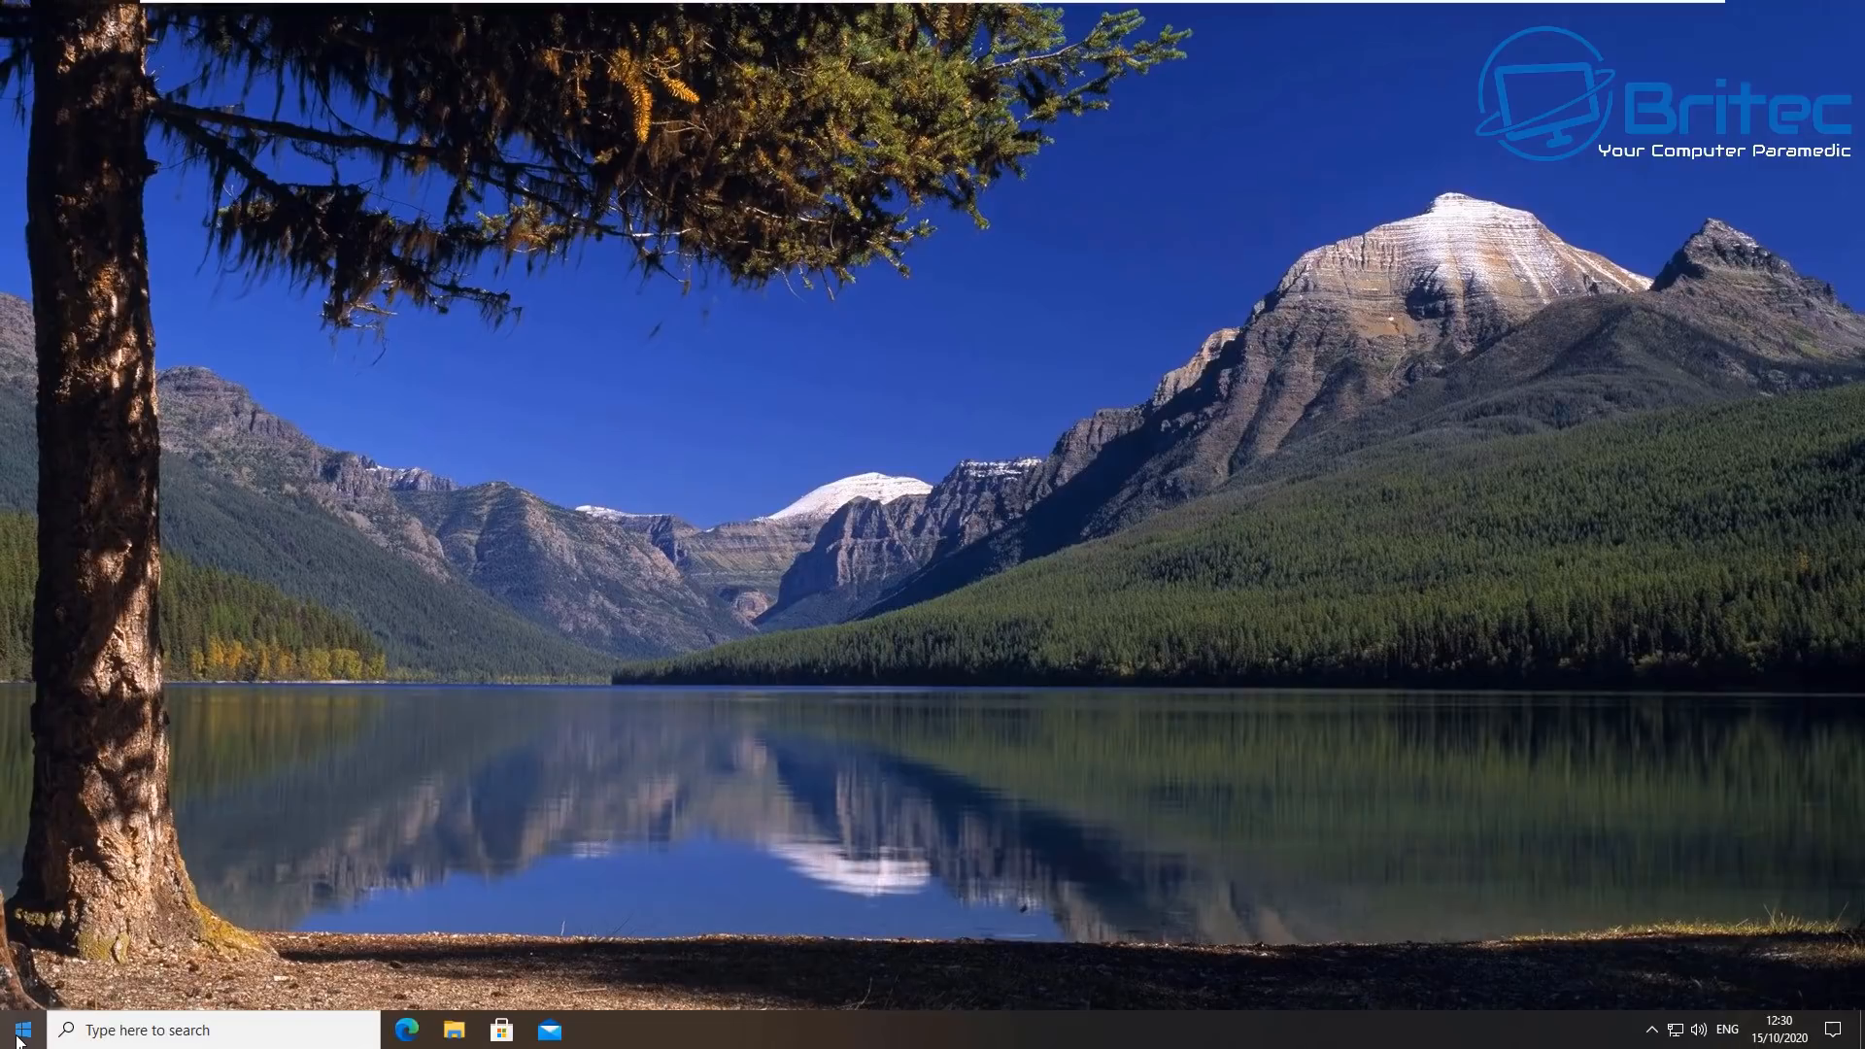
# Restart the computer to apply the registry change.
pyautogui.click(22, 1032)
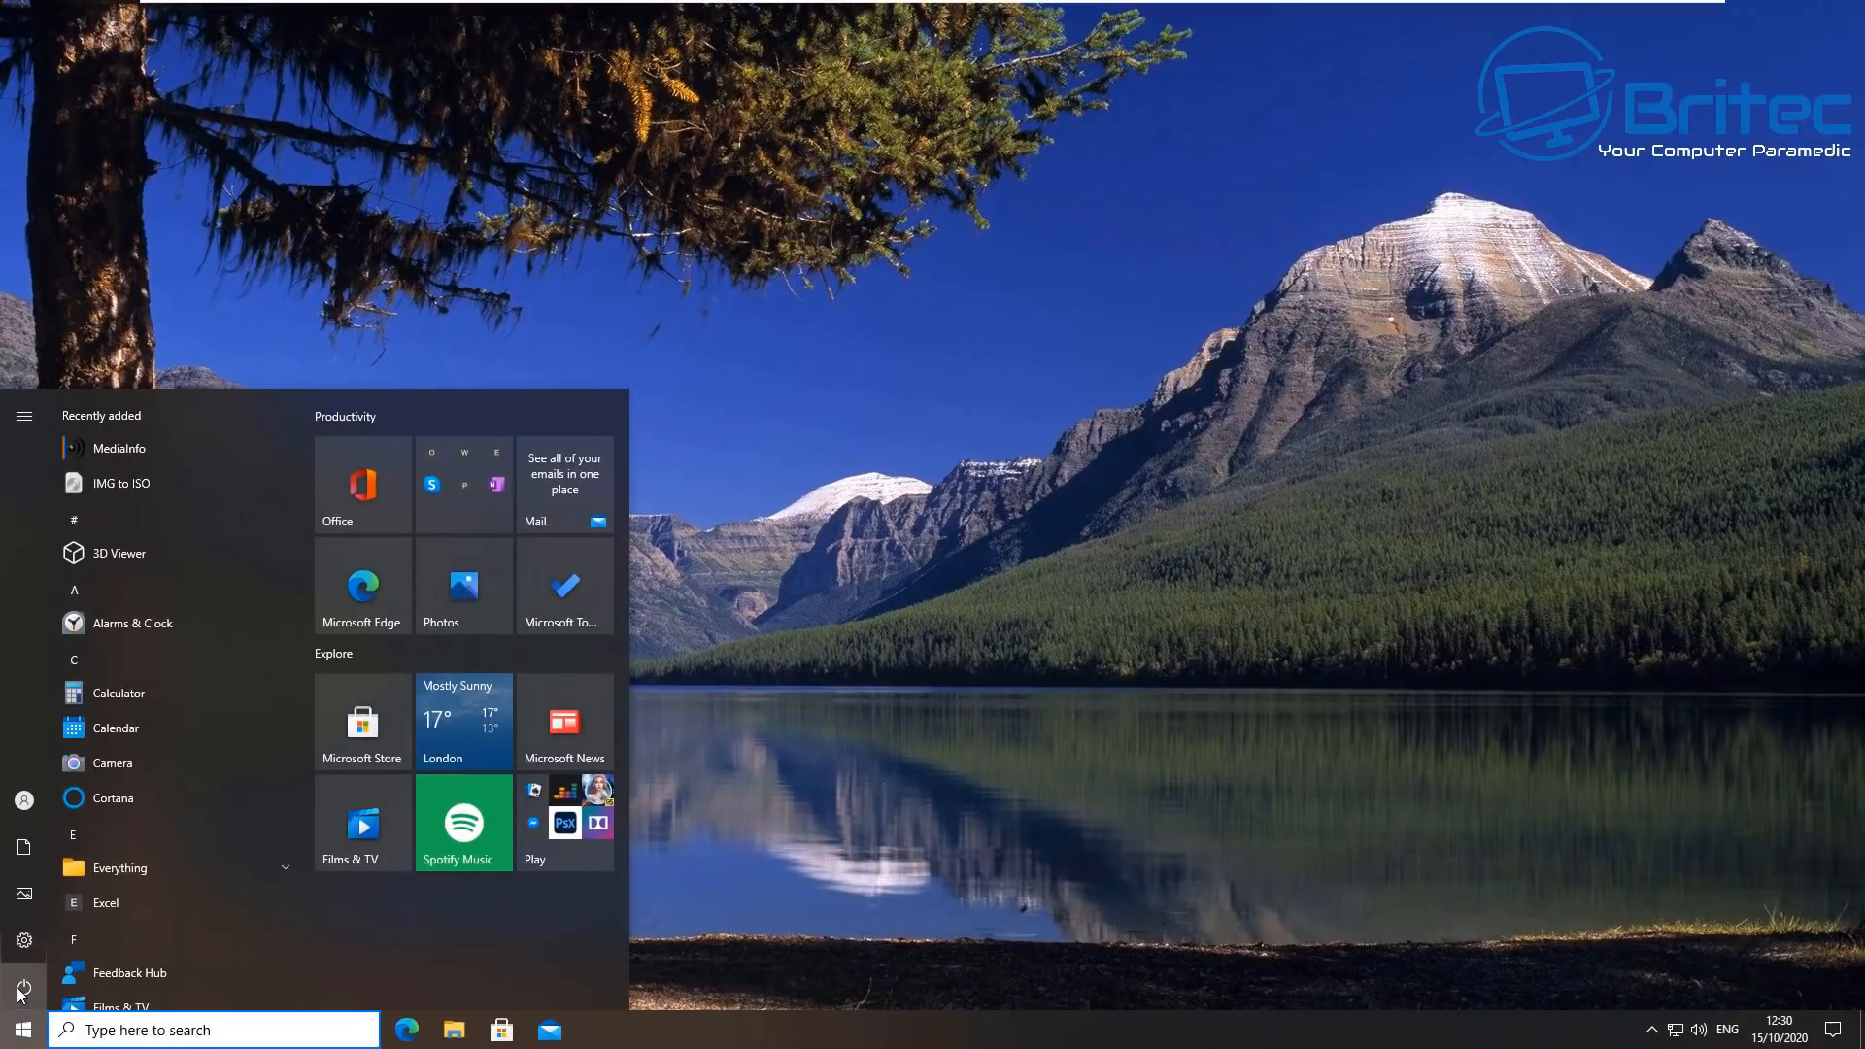
pyautogui.click(23, 987)
pyautogui.click(60, 939)
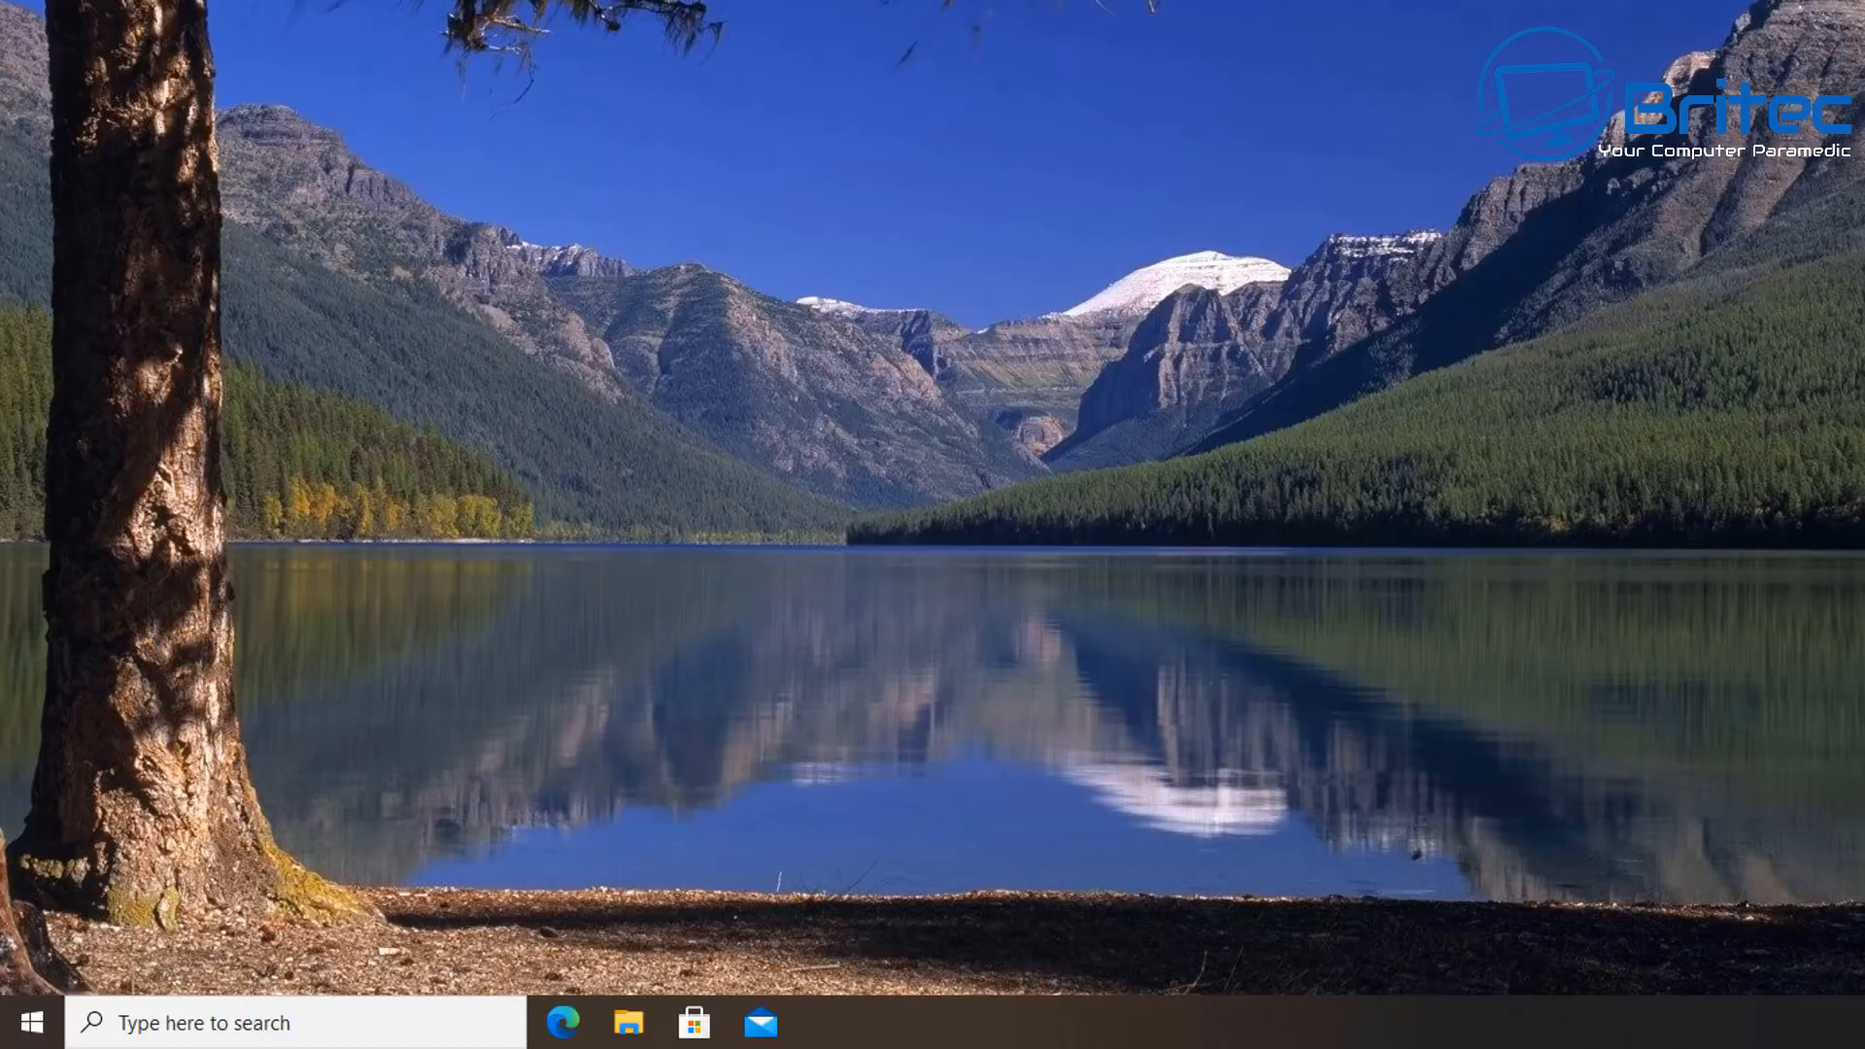
# Search Windows for "task" and open Task Scheduler.
pyautogui.click(211, 1023)
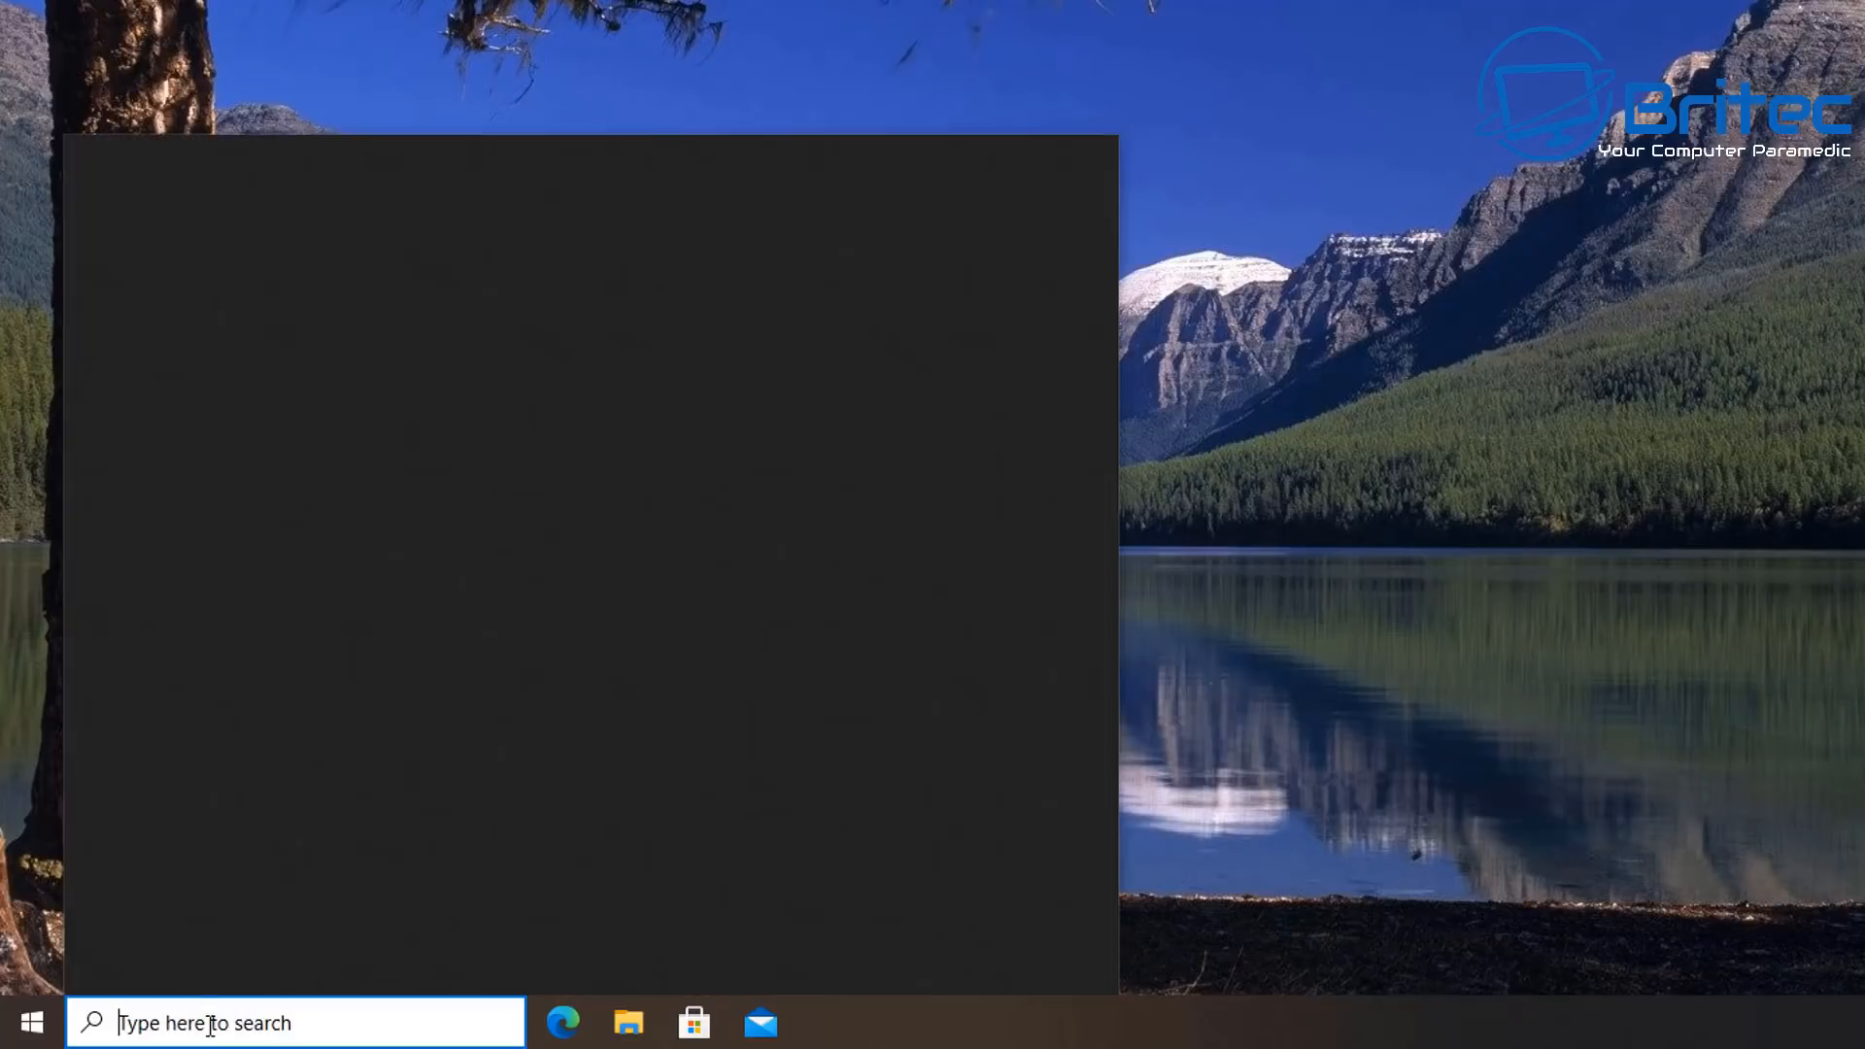
pyautogui.write('task')
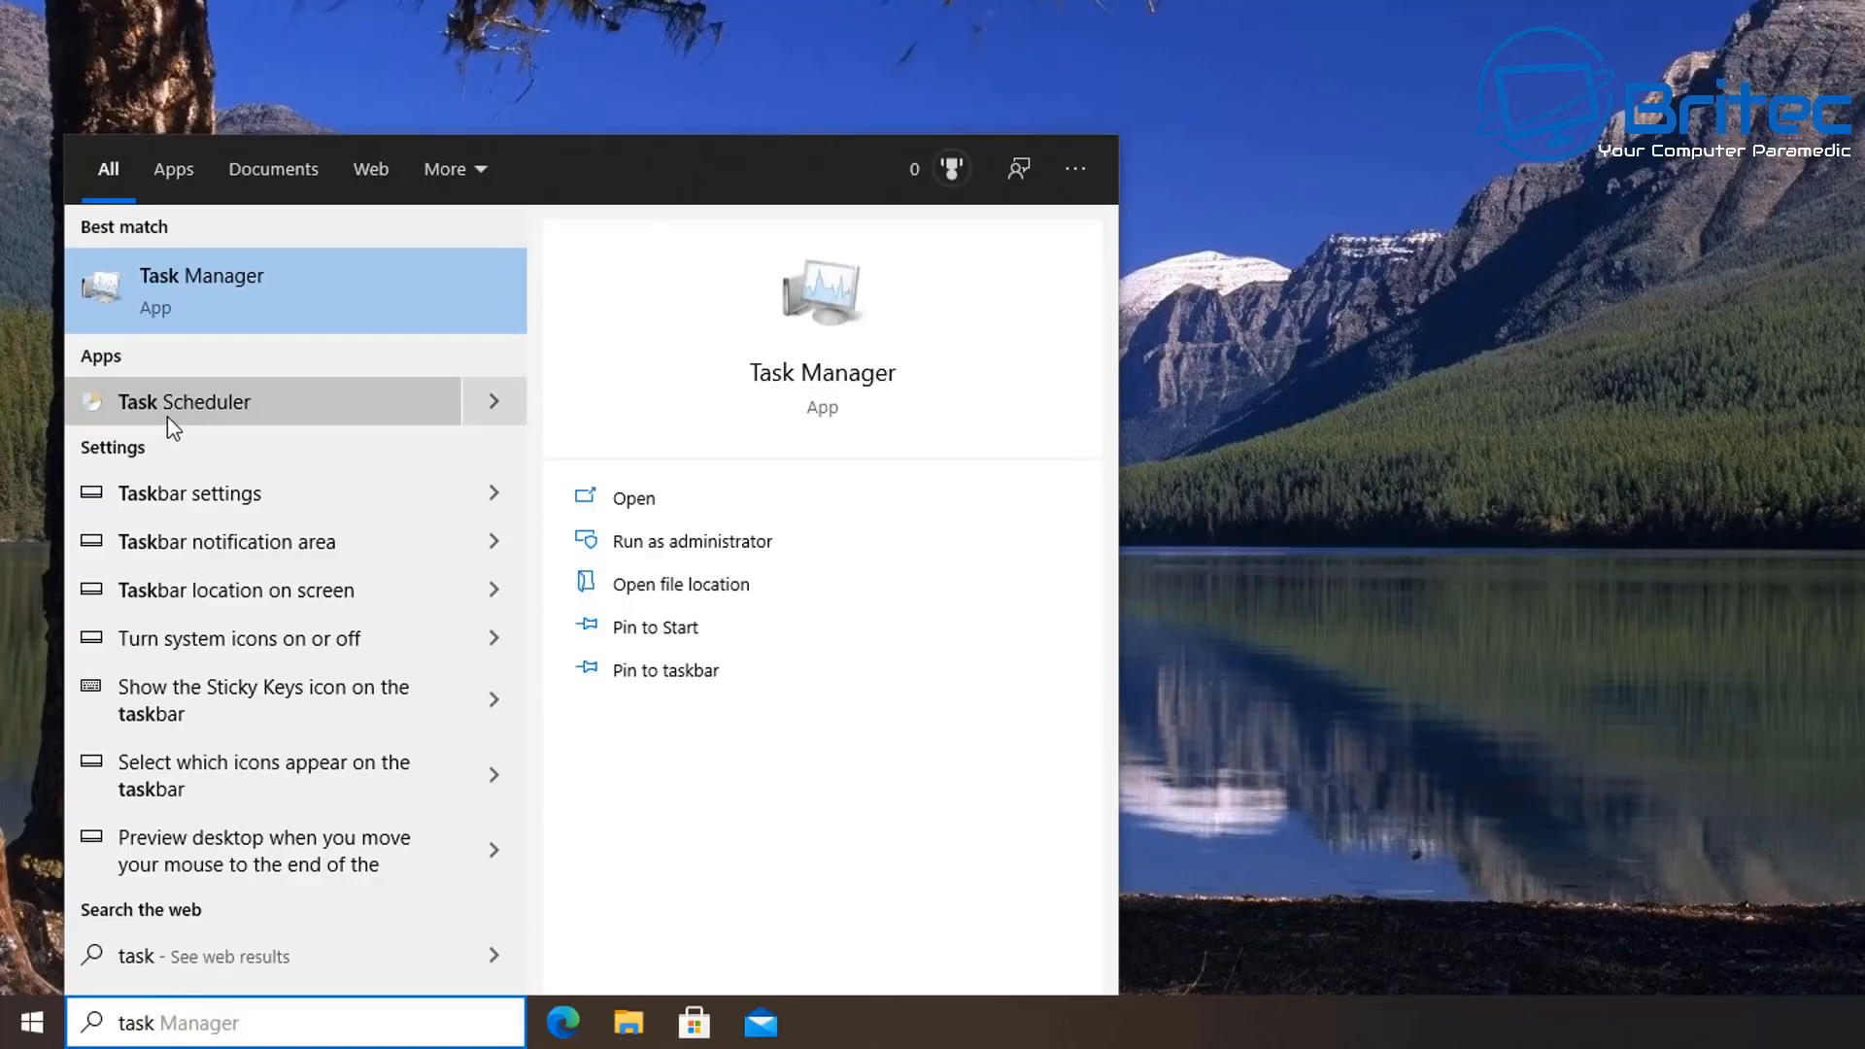
pyautogui.click(225, 400)
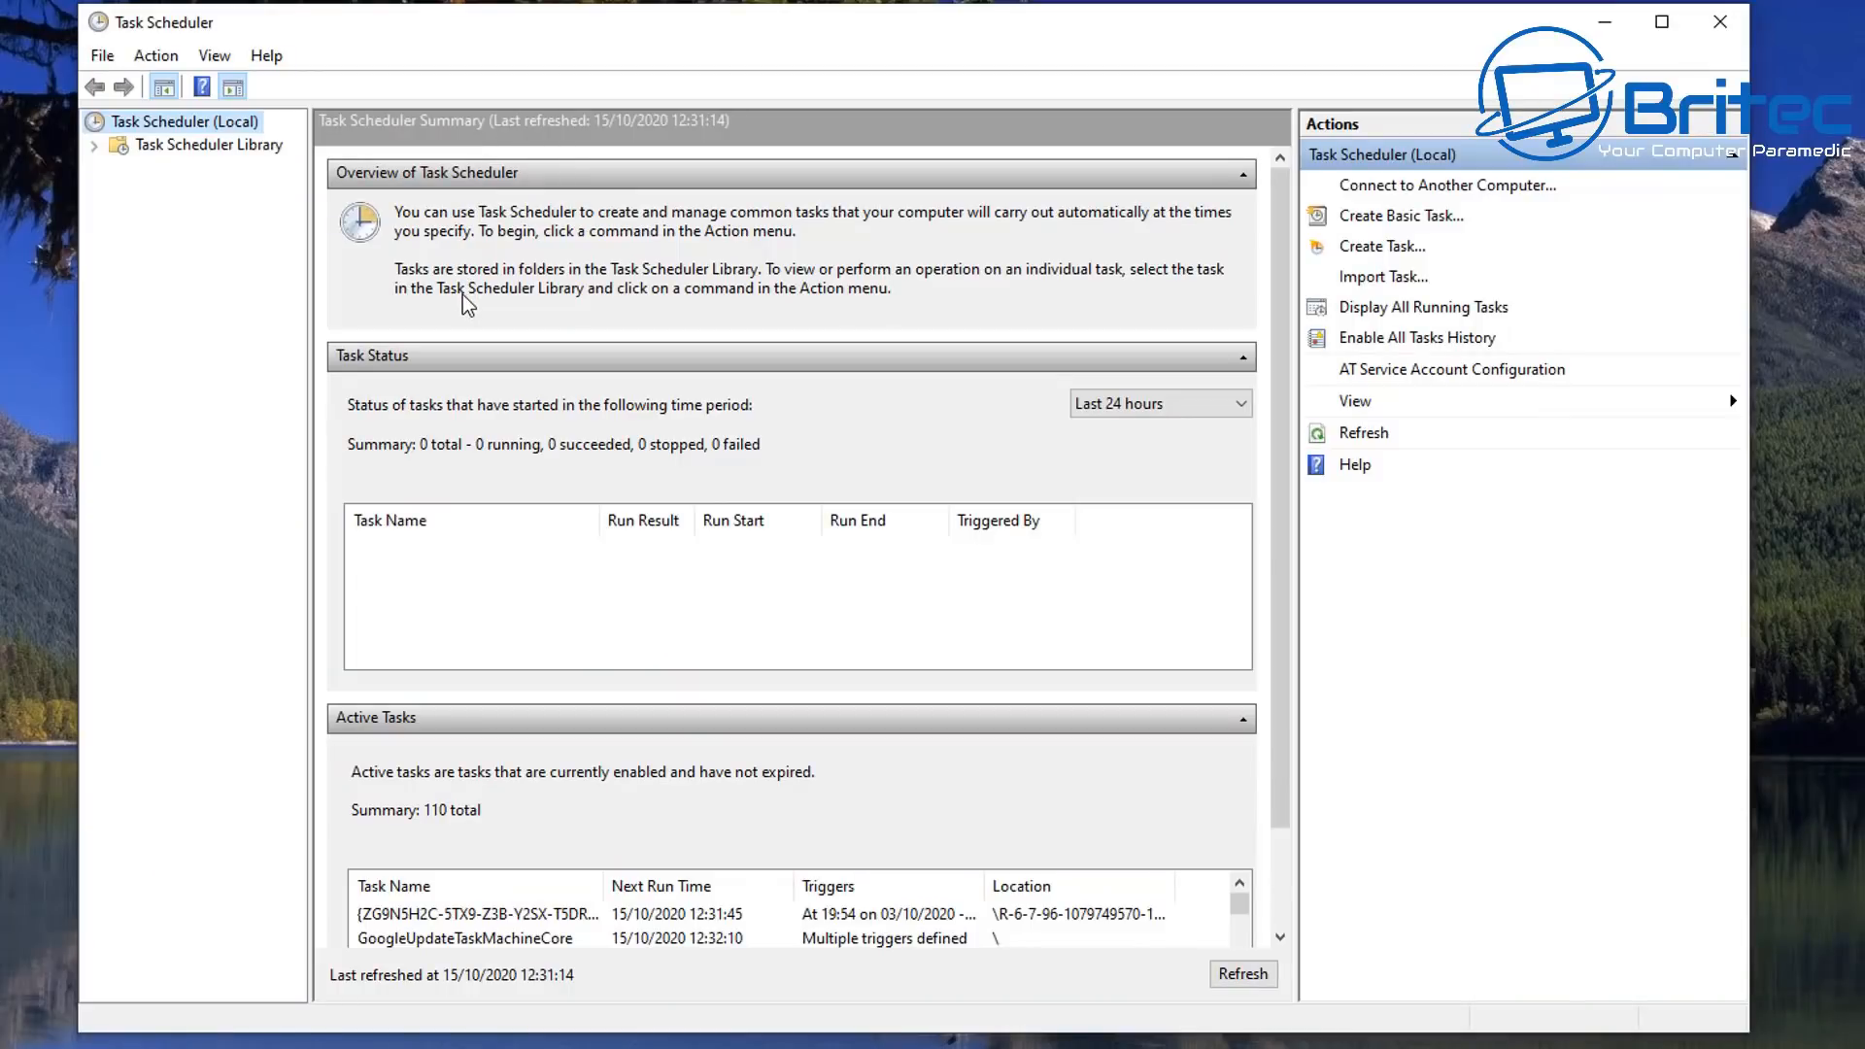
# Open the Registry folder under Microsoft > Windows in the Task Scheduler Library, widening the folder tree so the names are readable.
pyautogui.click(165, 147)
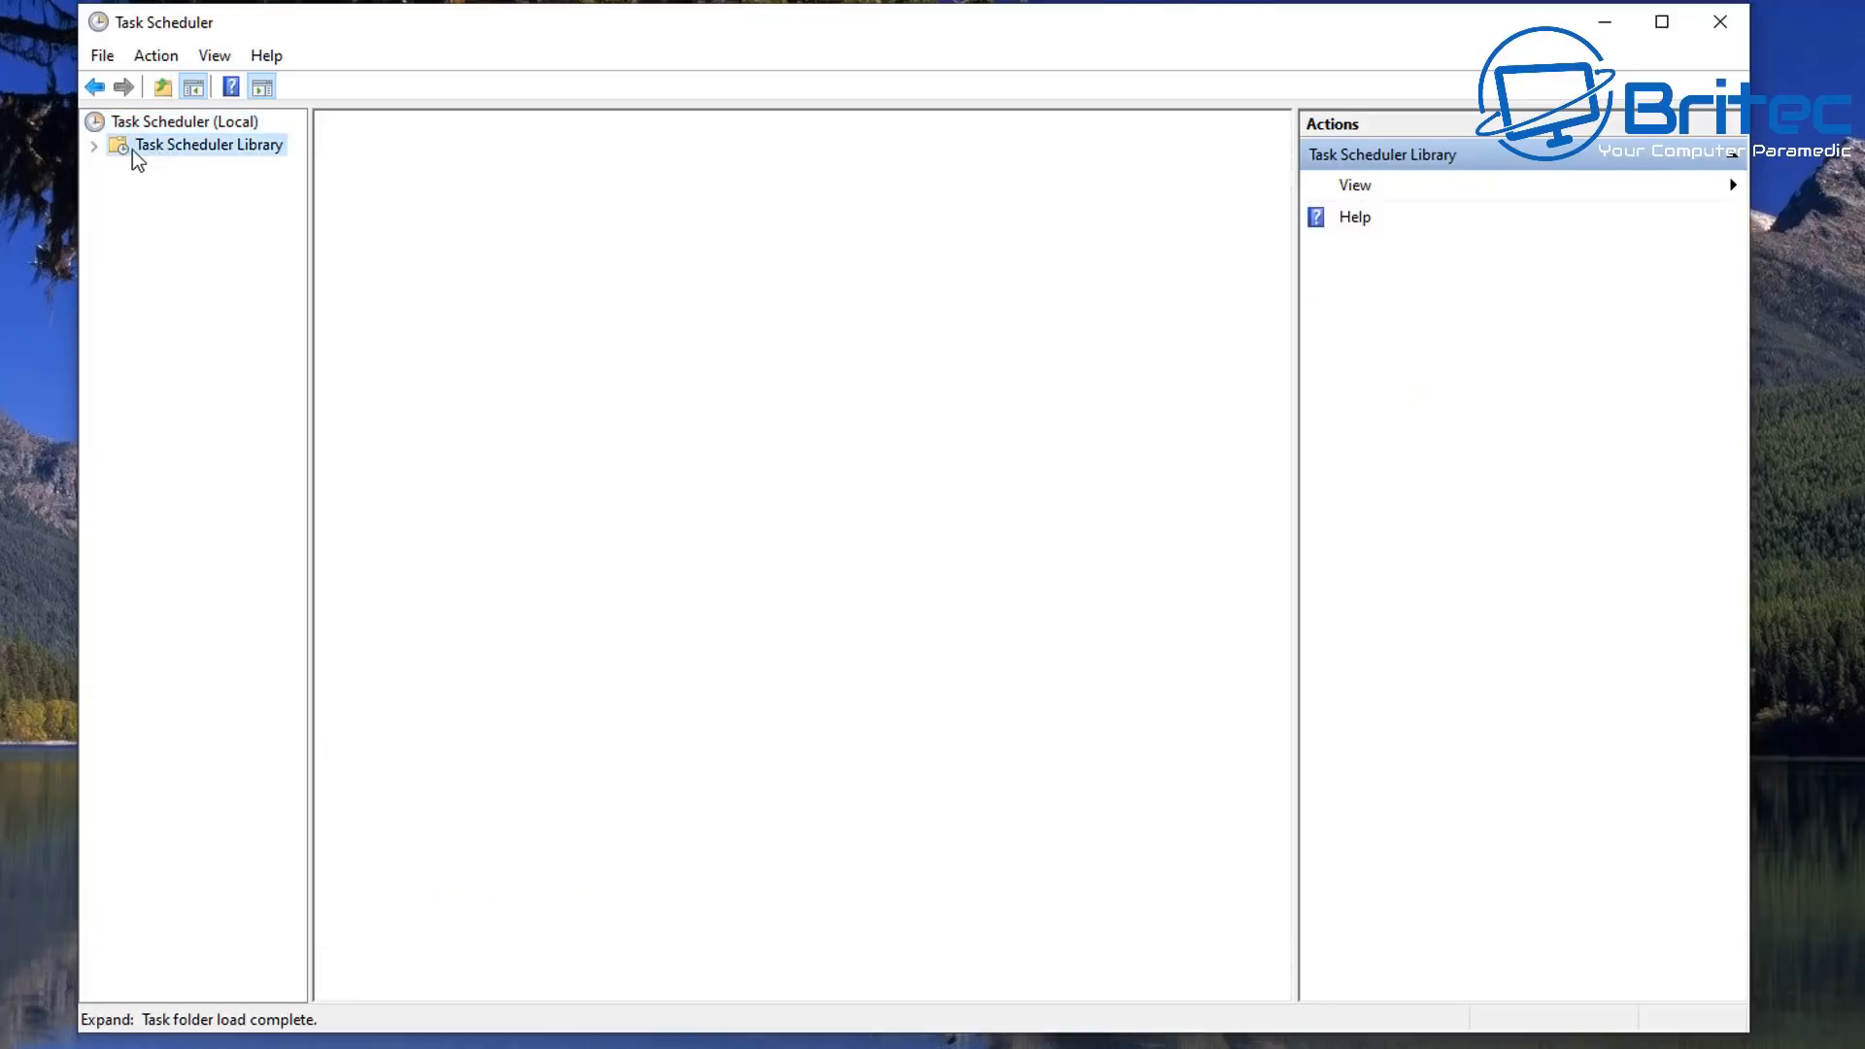
pyautogui.click(94, 148)
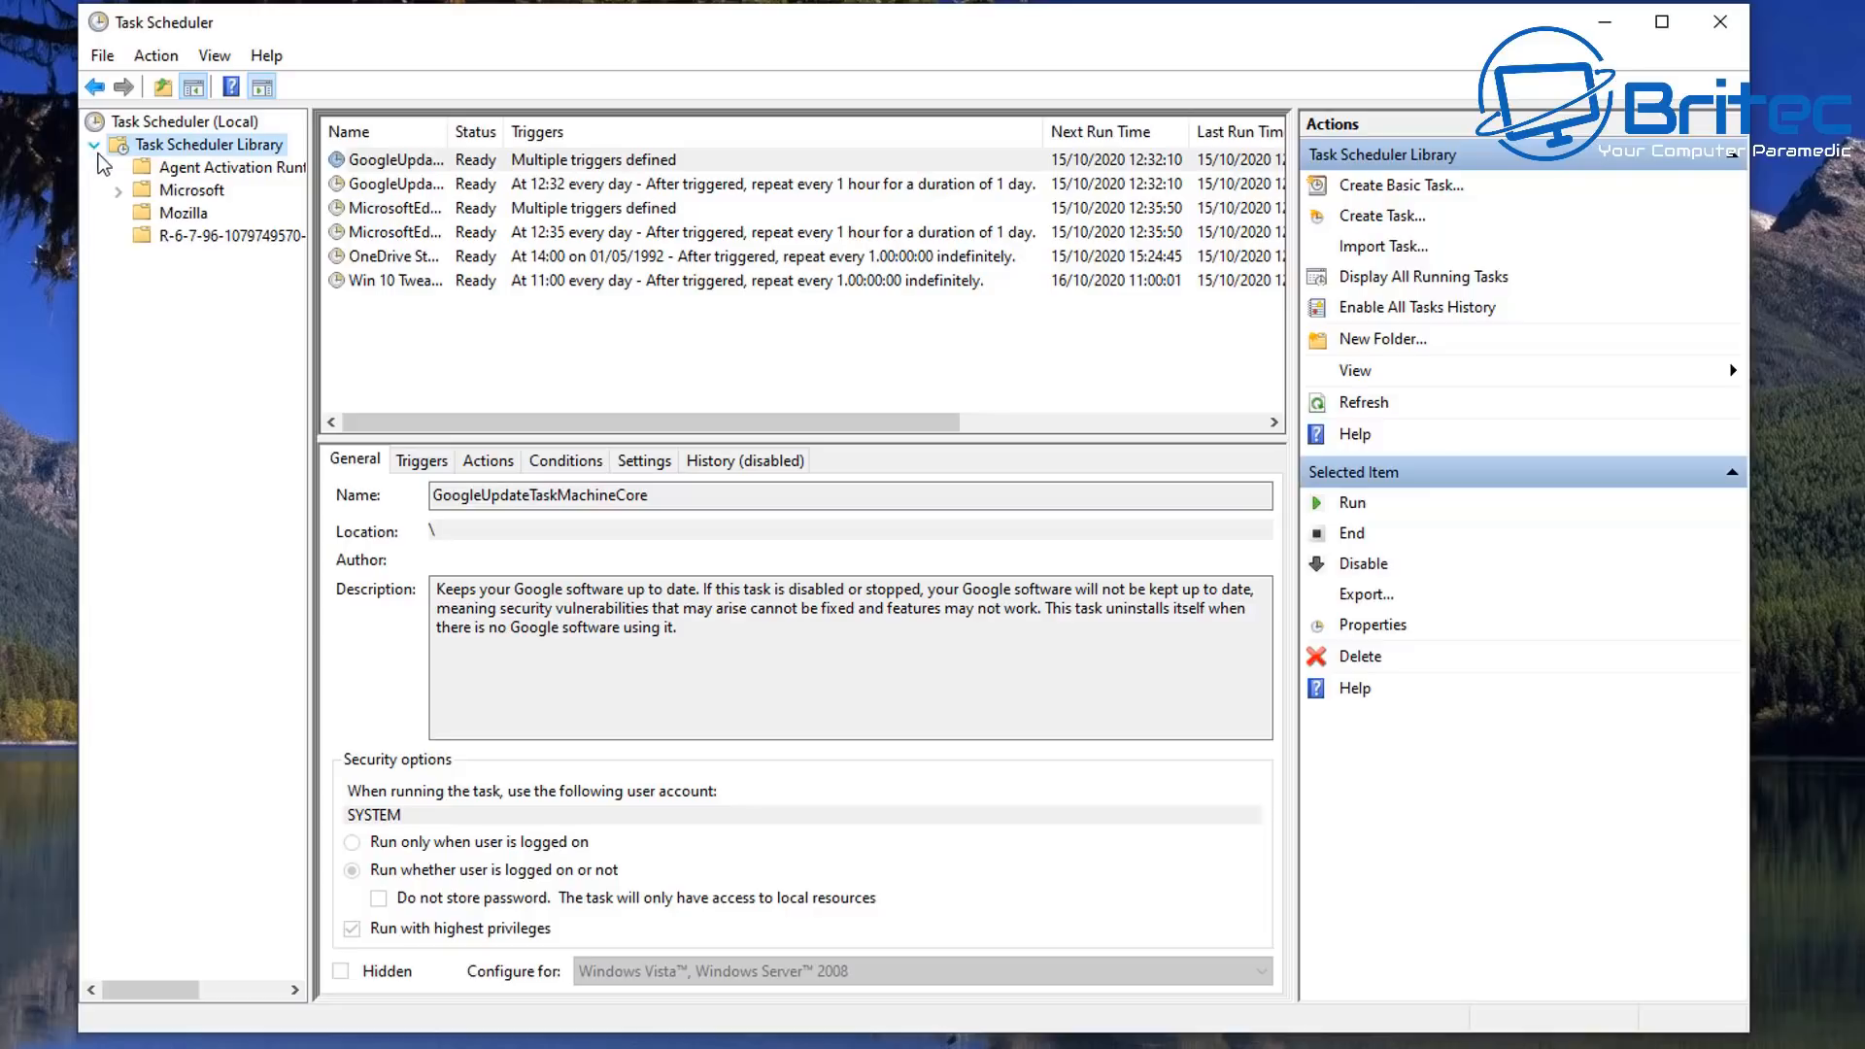
pyautogui.click(136, 194)
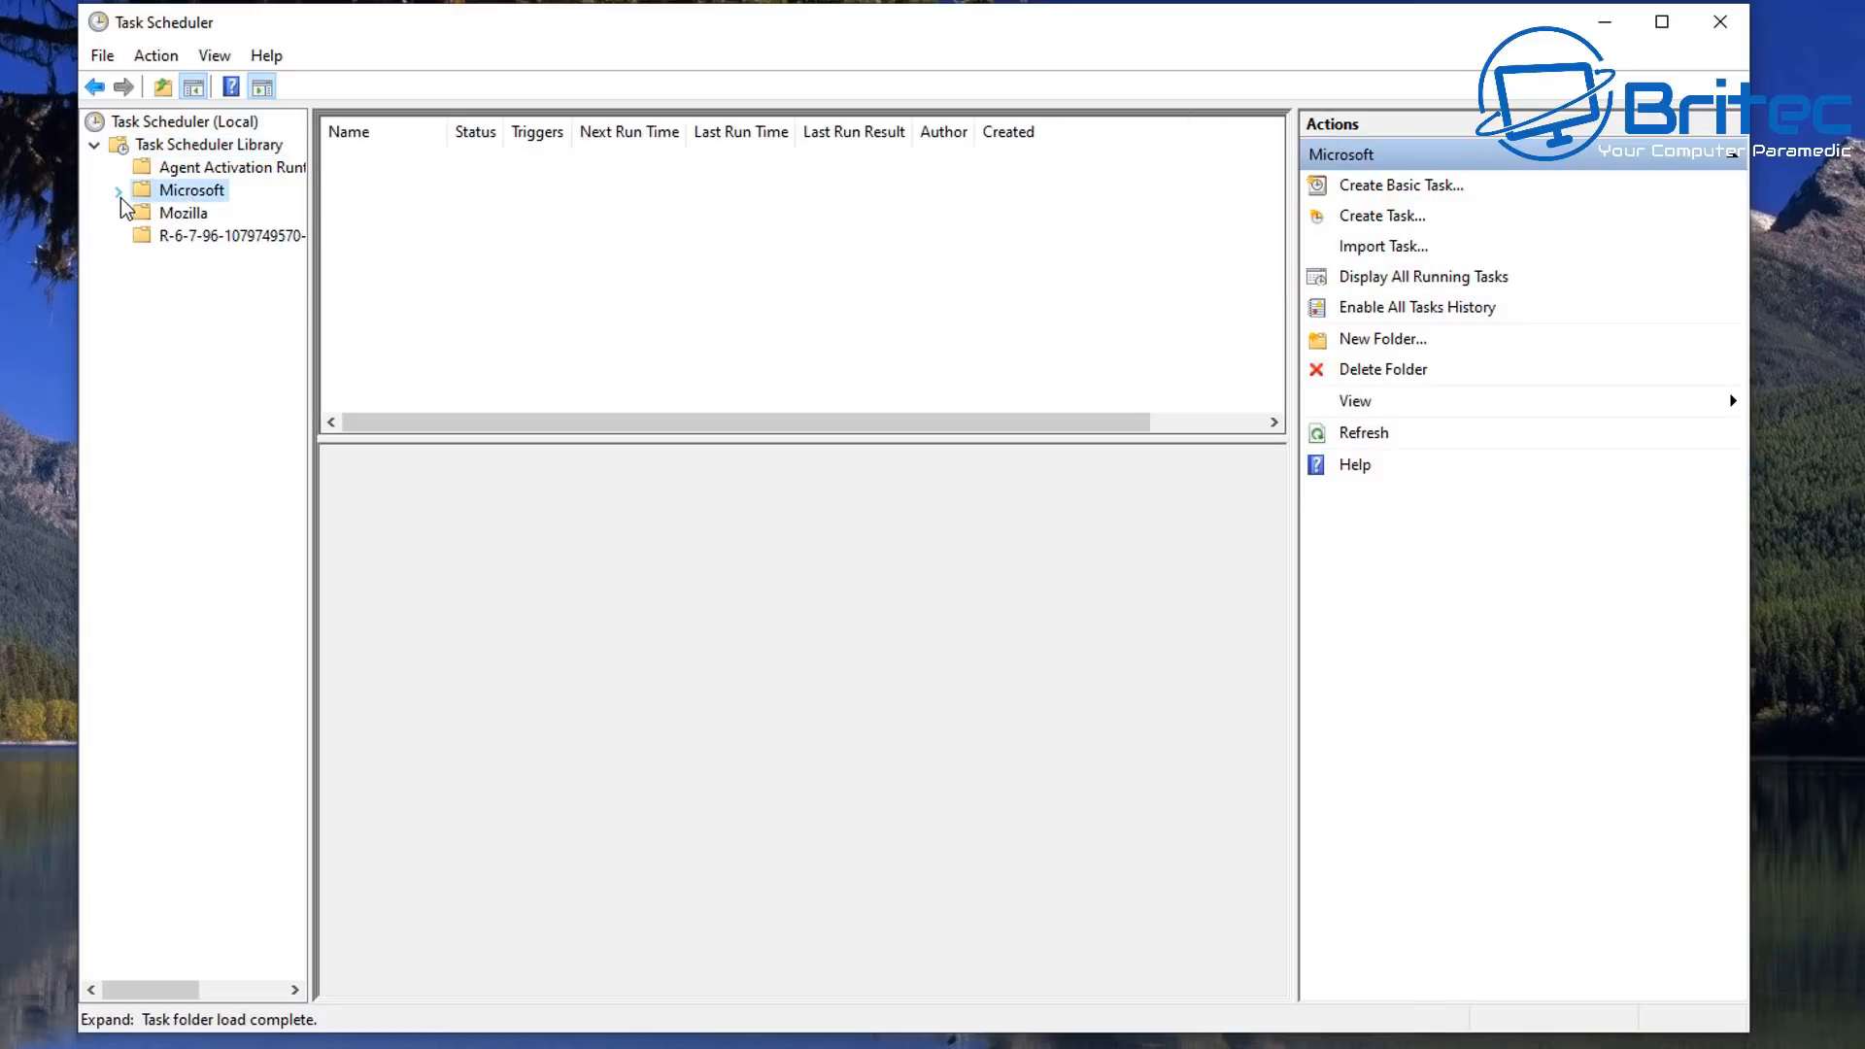
pyautogui.click(121, 193)
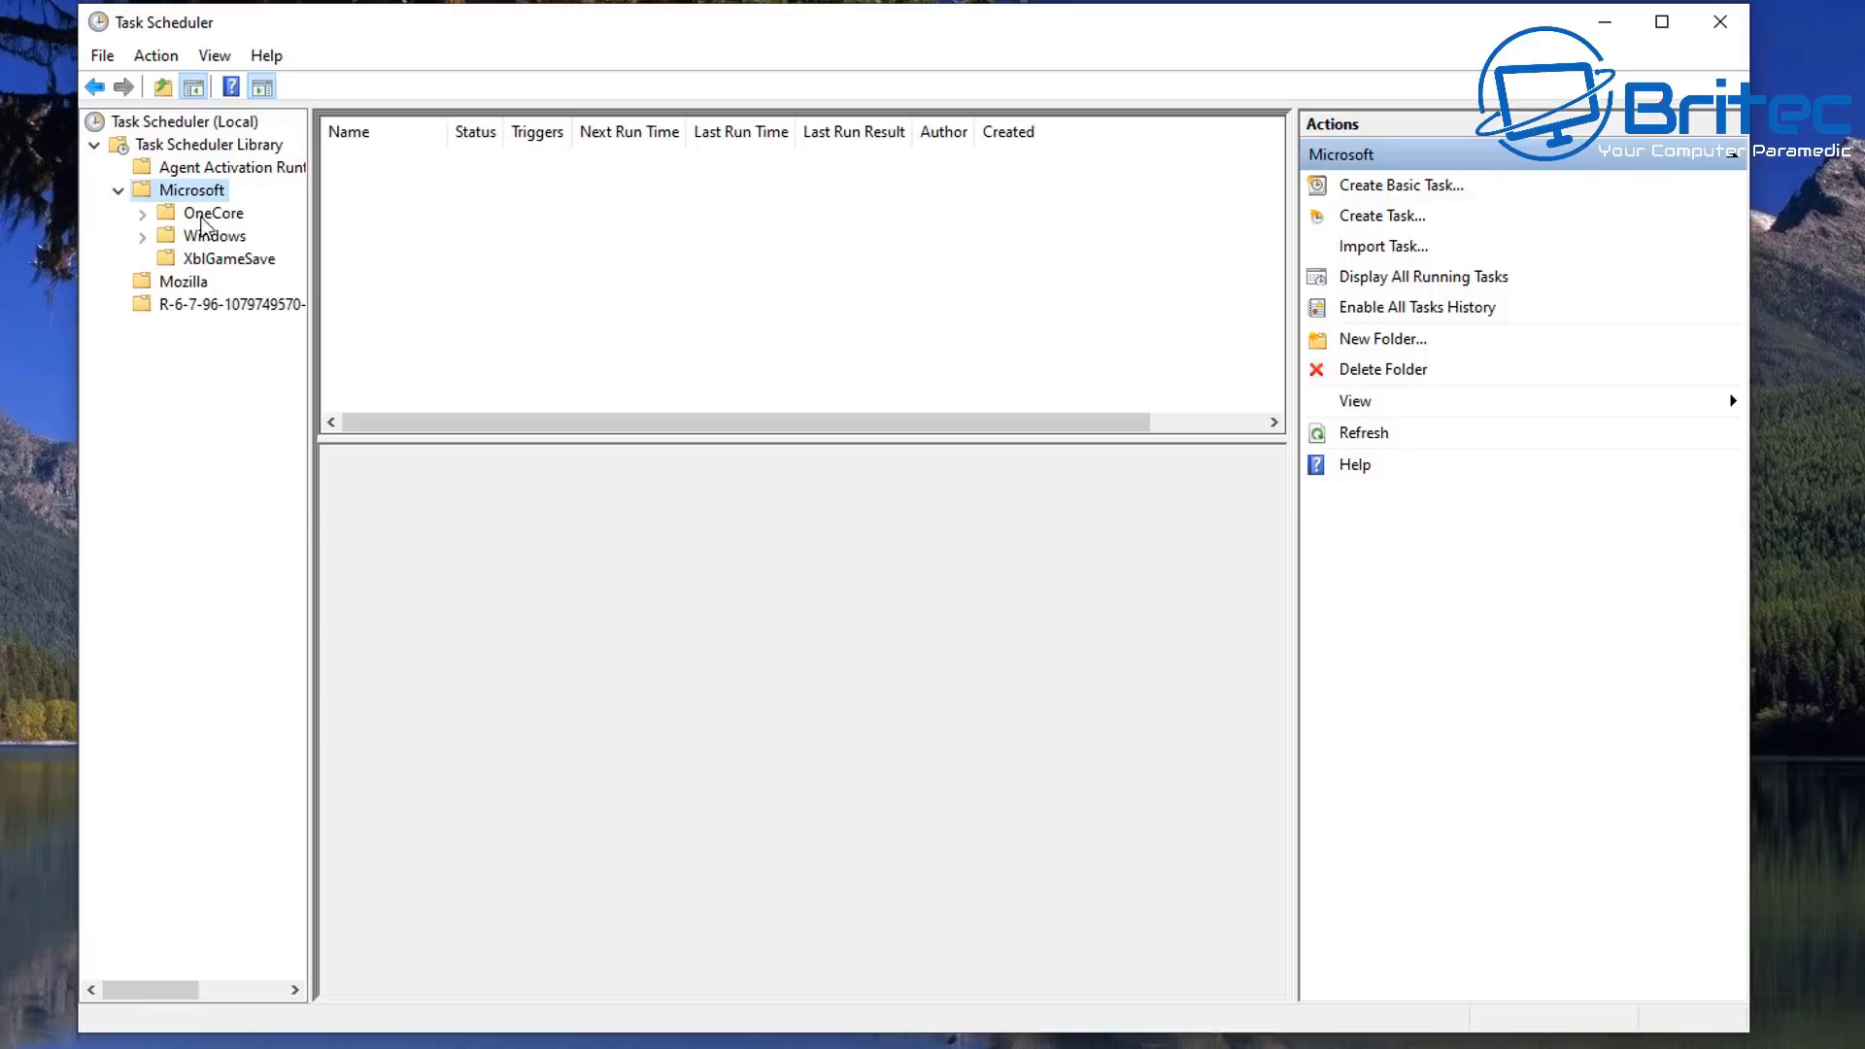
pyautogui.click(215, 244)
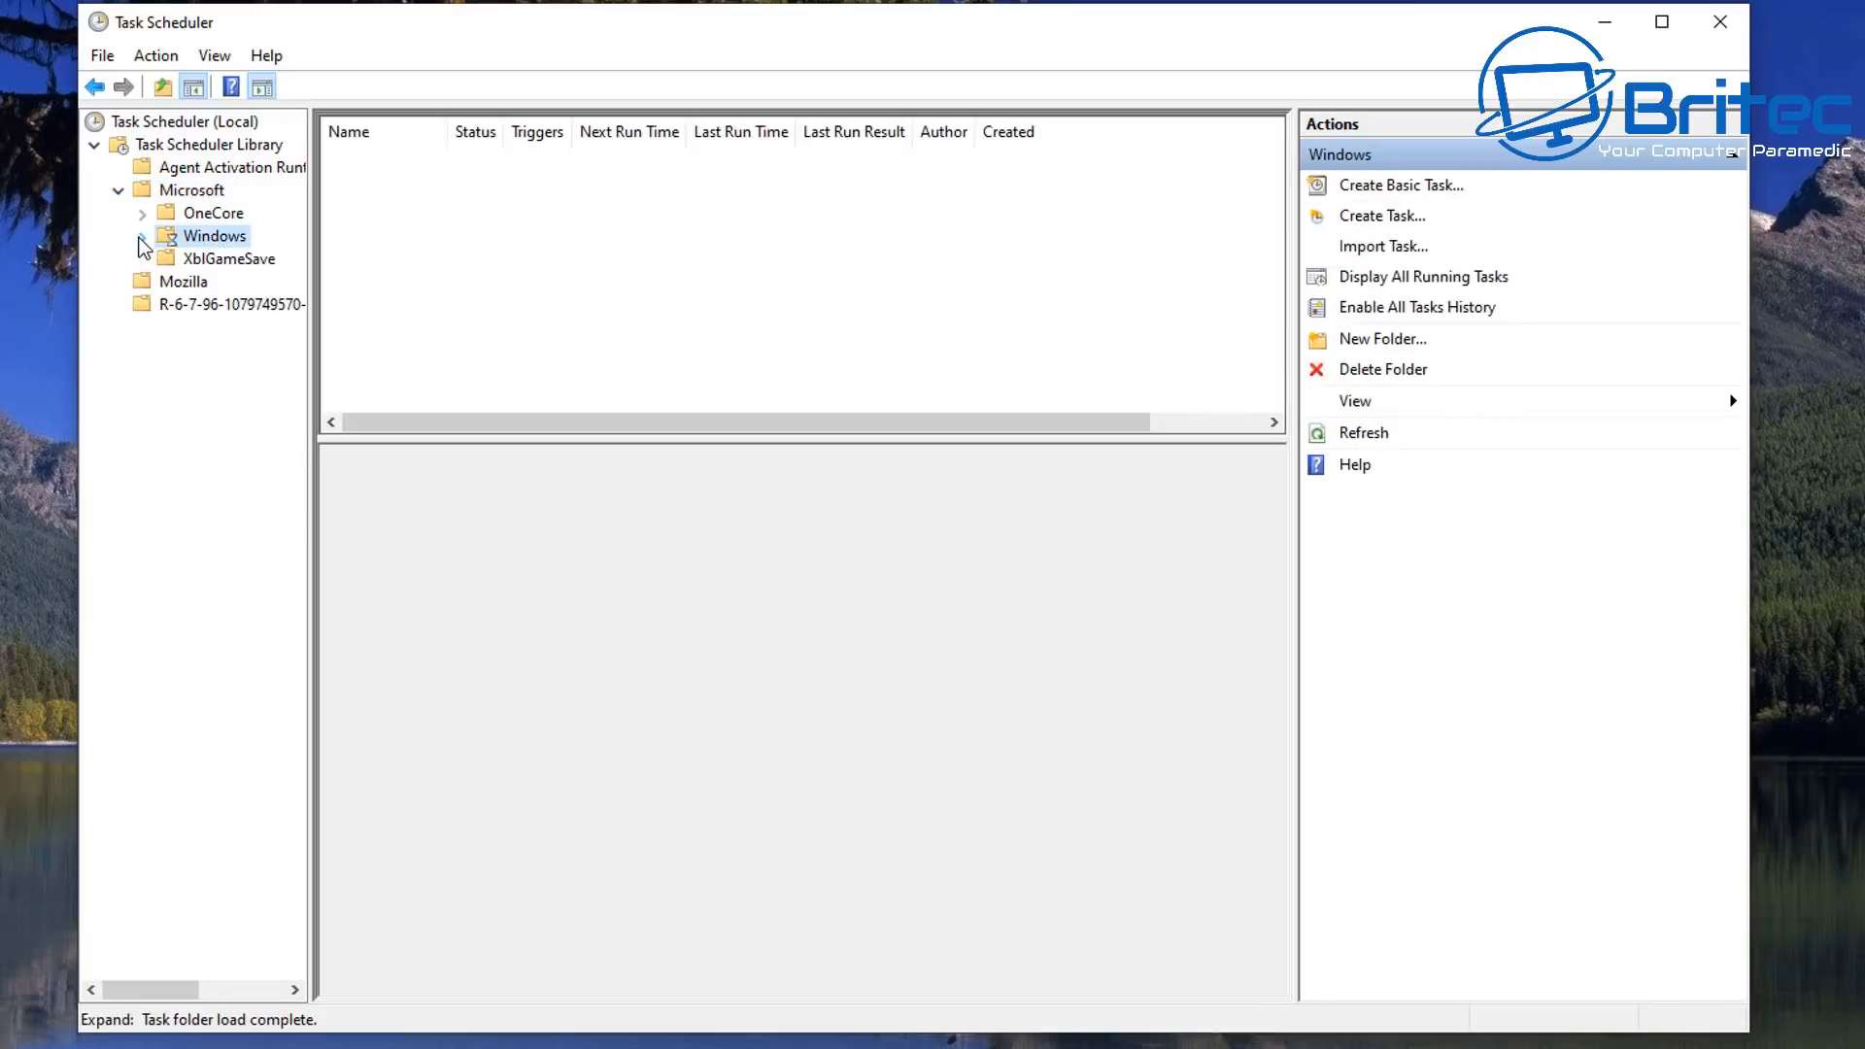
pyautogui.click(143, 237)
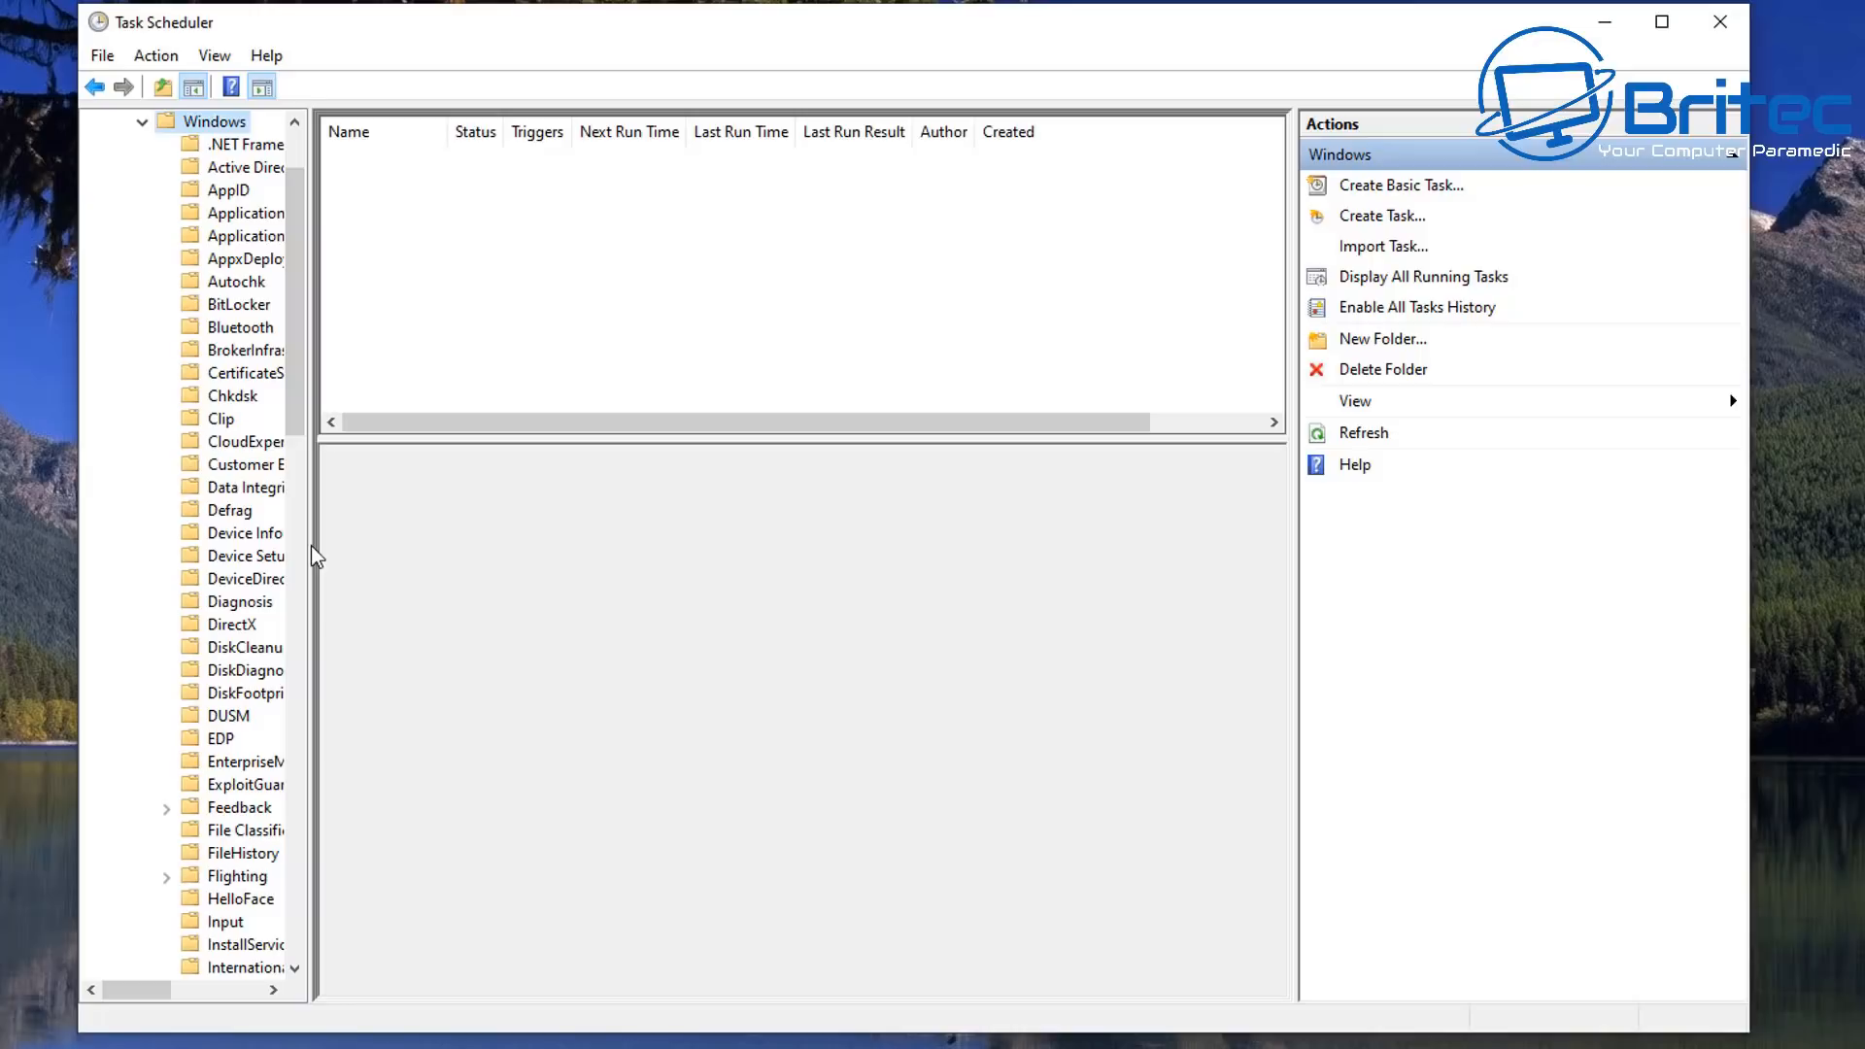
pyautogui.moveTo(312, 557); pyautogui.dragTo(631, 583)
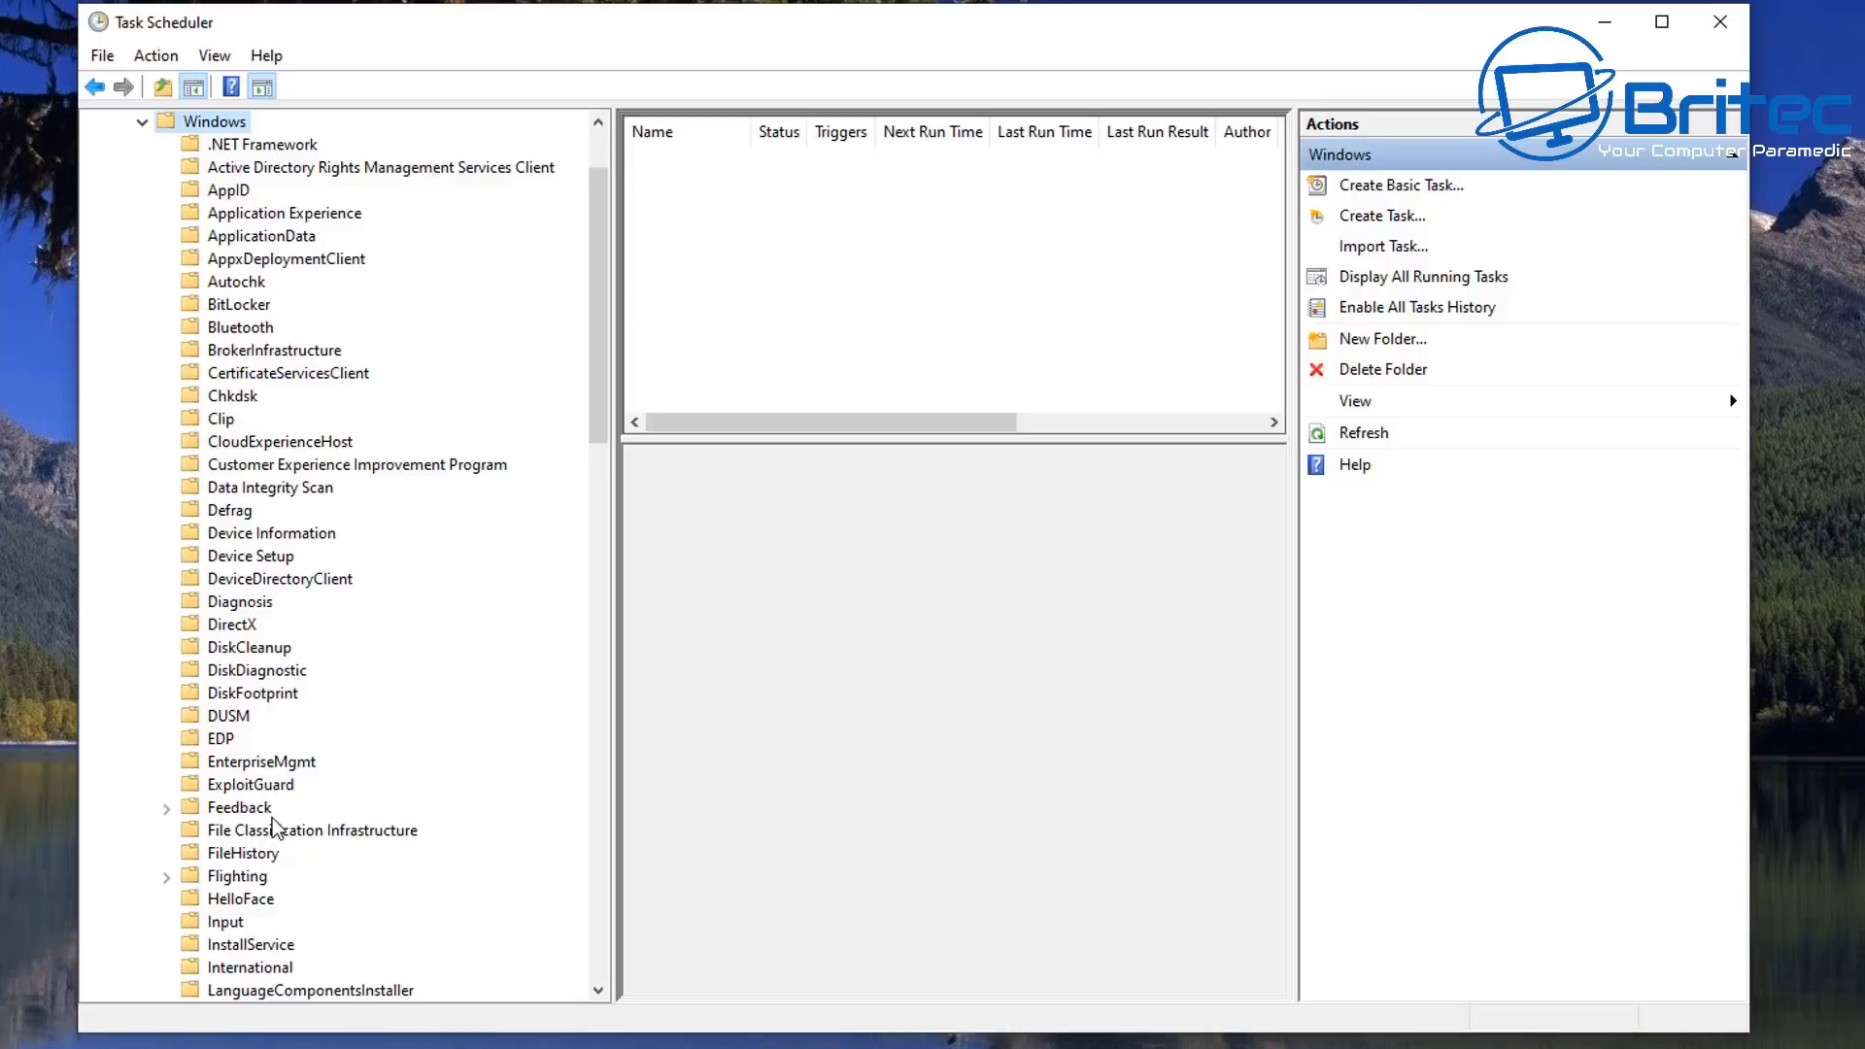
pyautogui.scroll(-2, 277, 825)
pyautogui.scroll(-10, 270, 771)
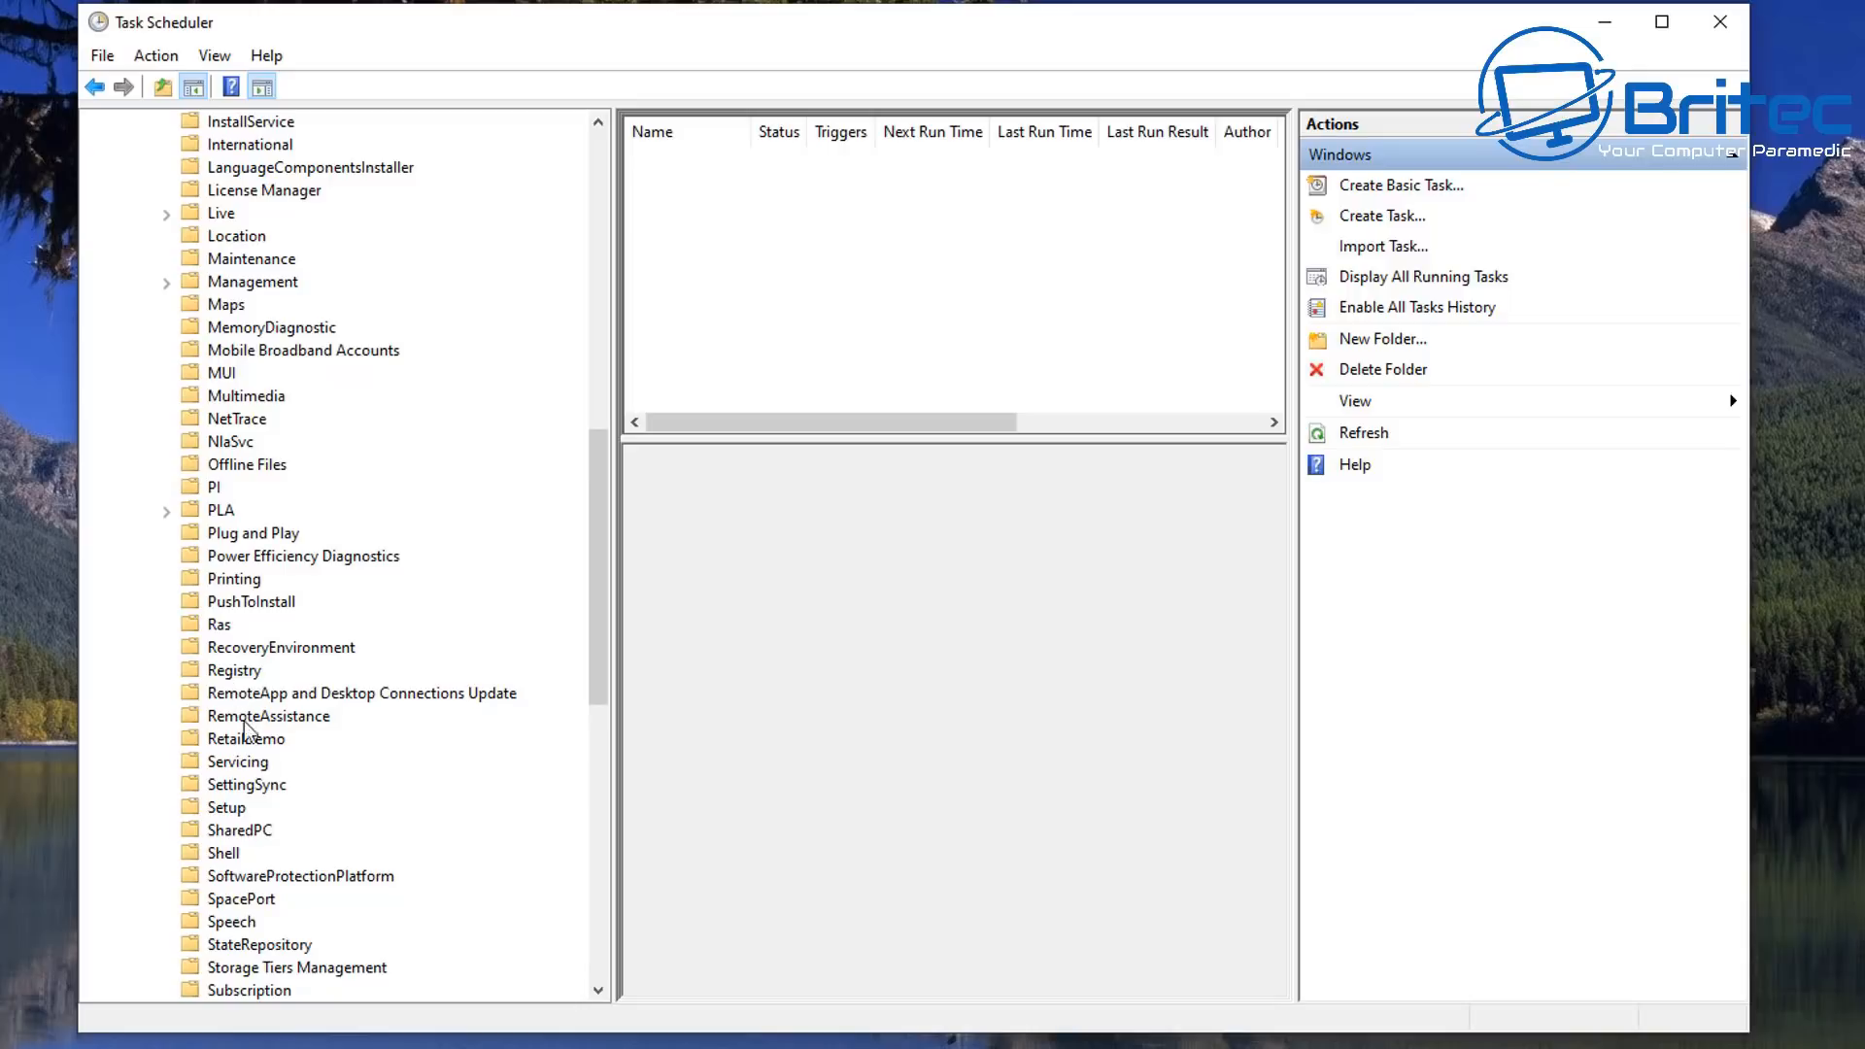
pyautogui.click(234, 672)
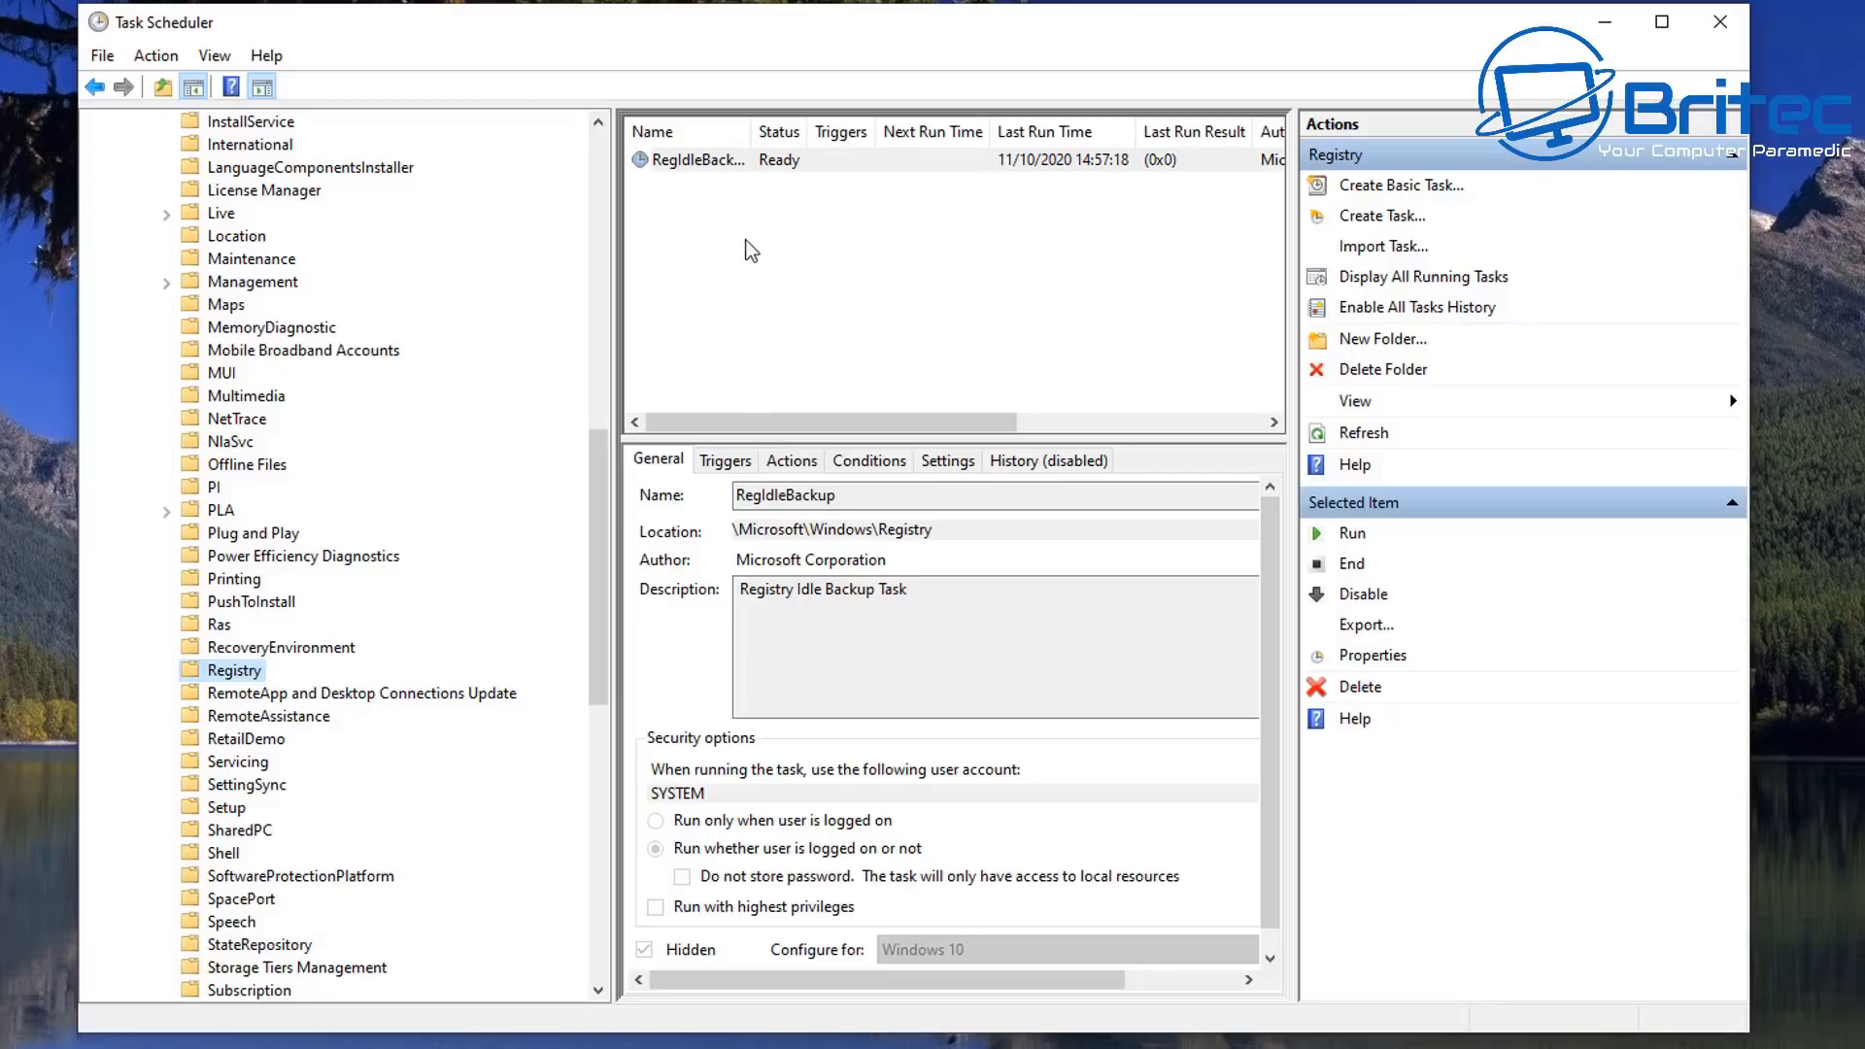
# Run the RegIdleBackup task manually.
pyautogui.click(696, 167)
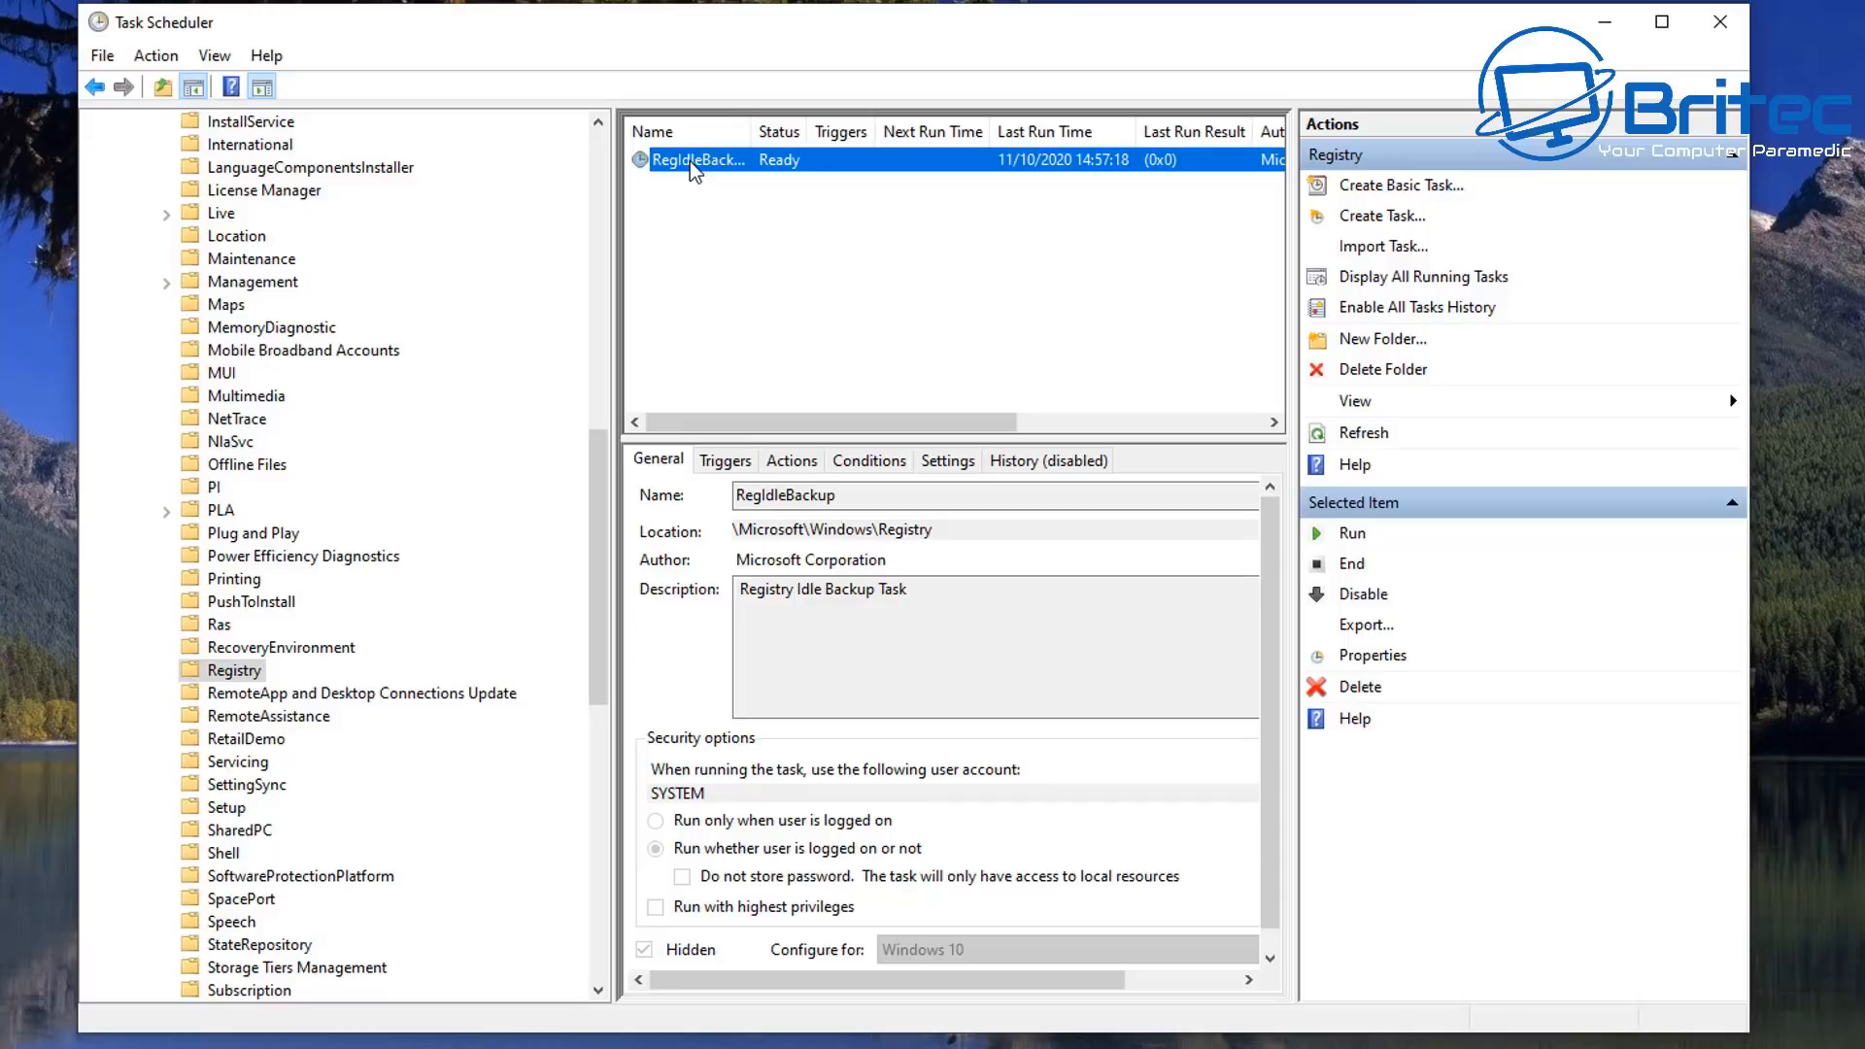
pyautogui.rightClick(693, 171)
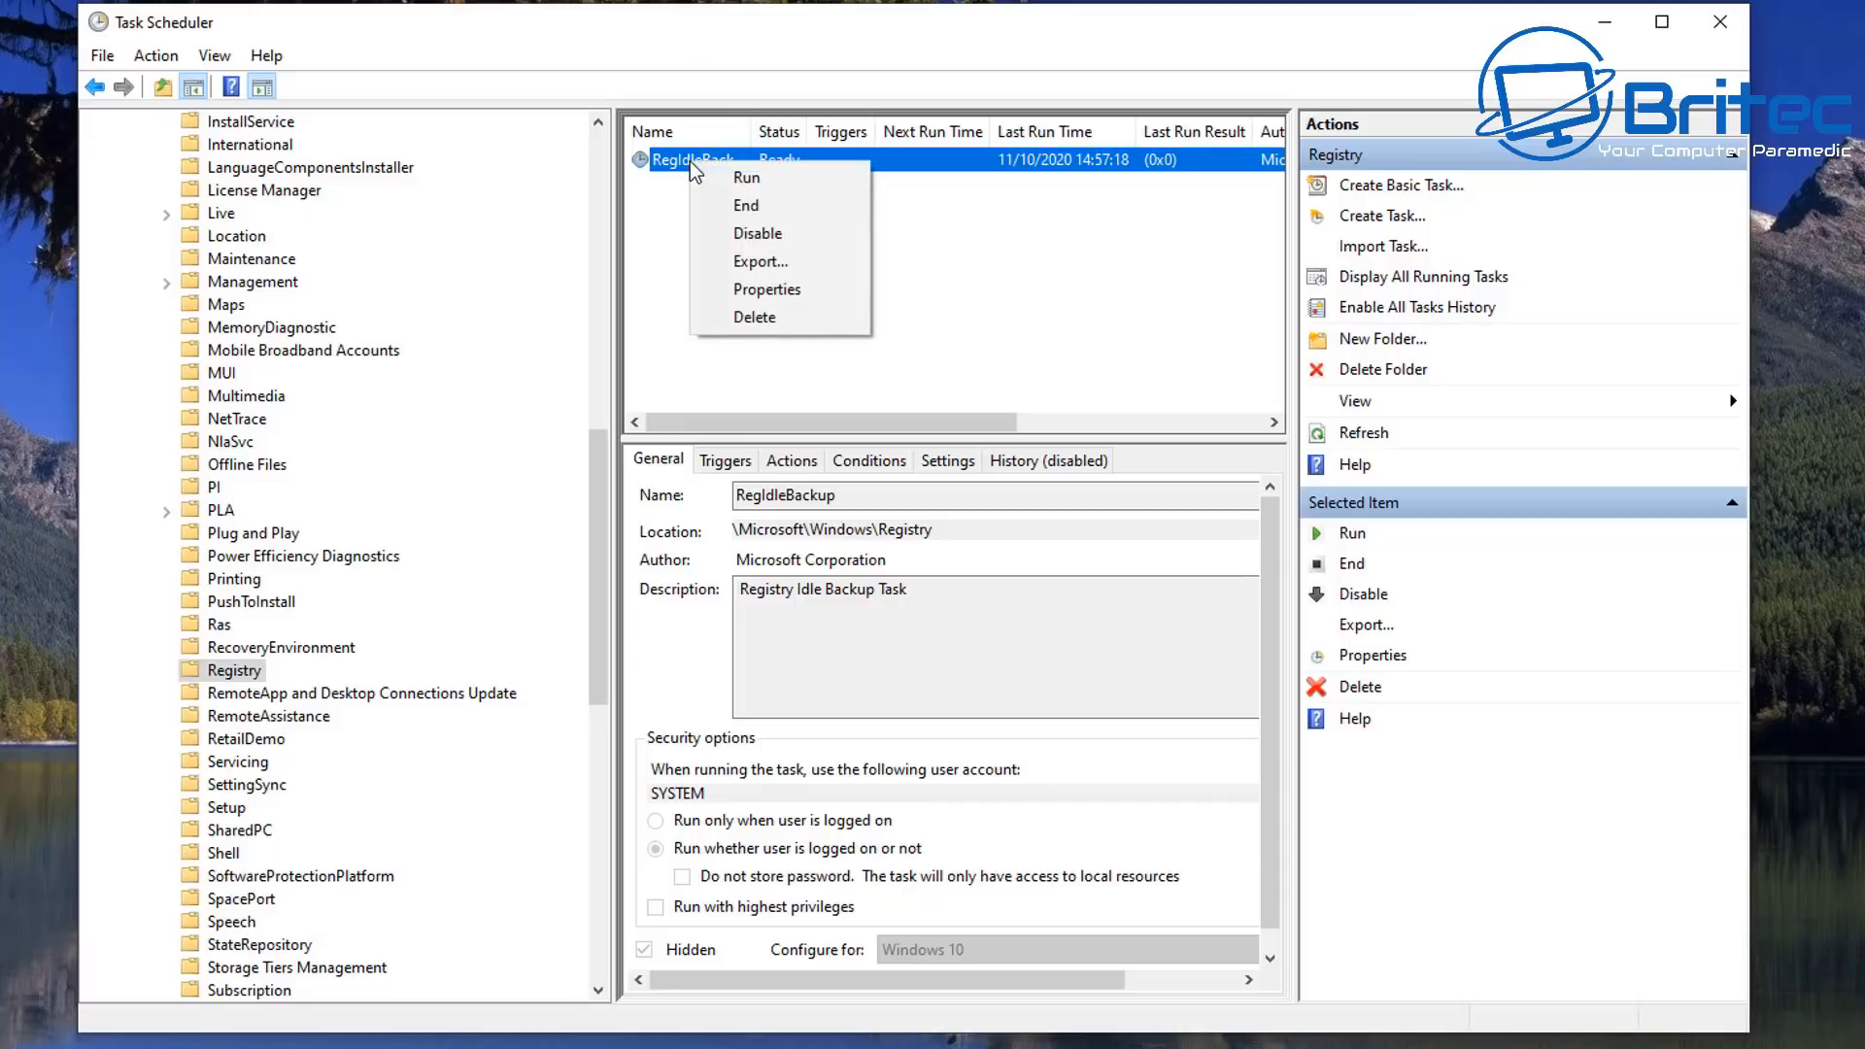
pyautogui.click(754, 181)
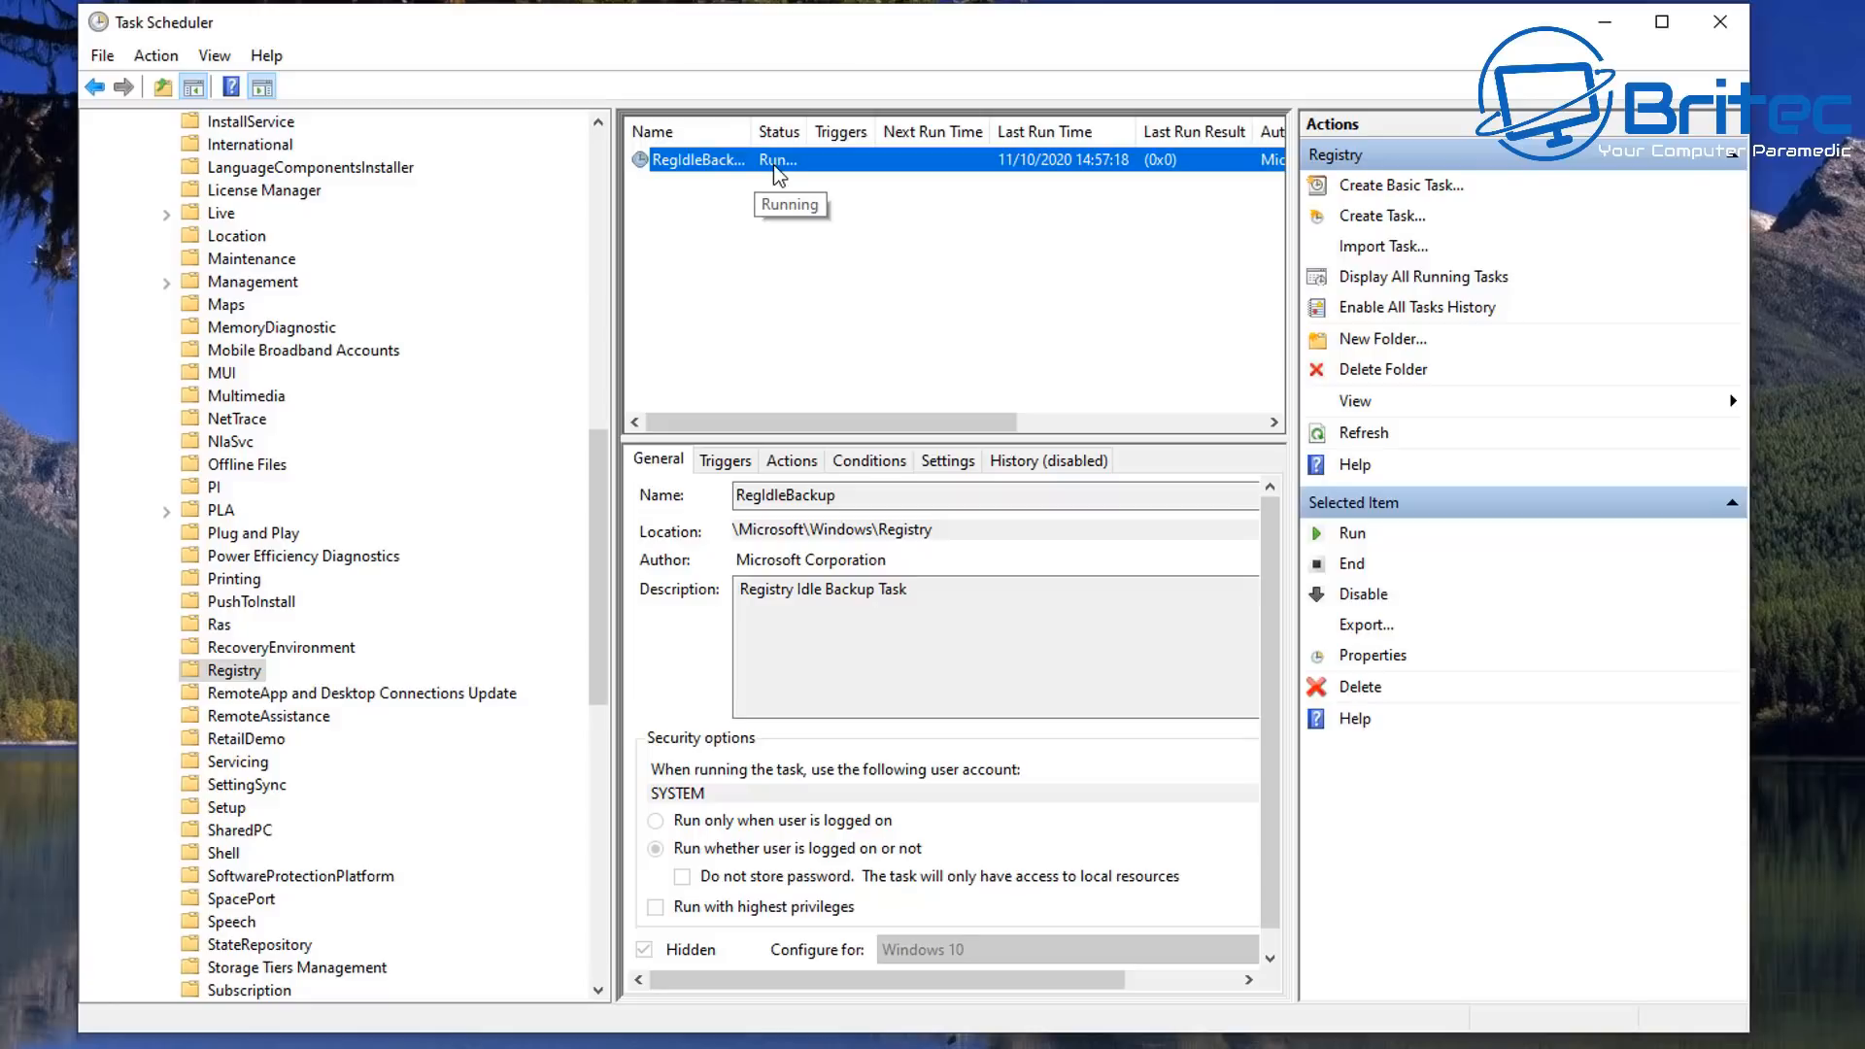
# Open the RegIdleBackup task's properties and start a new trigger for it.
pyautogui.rightClick(706, 171)
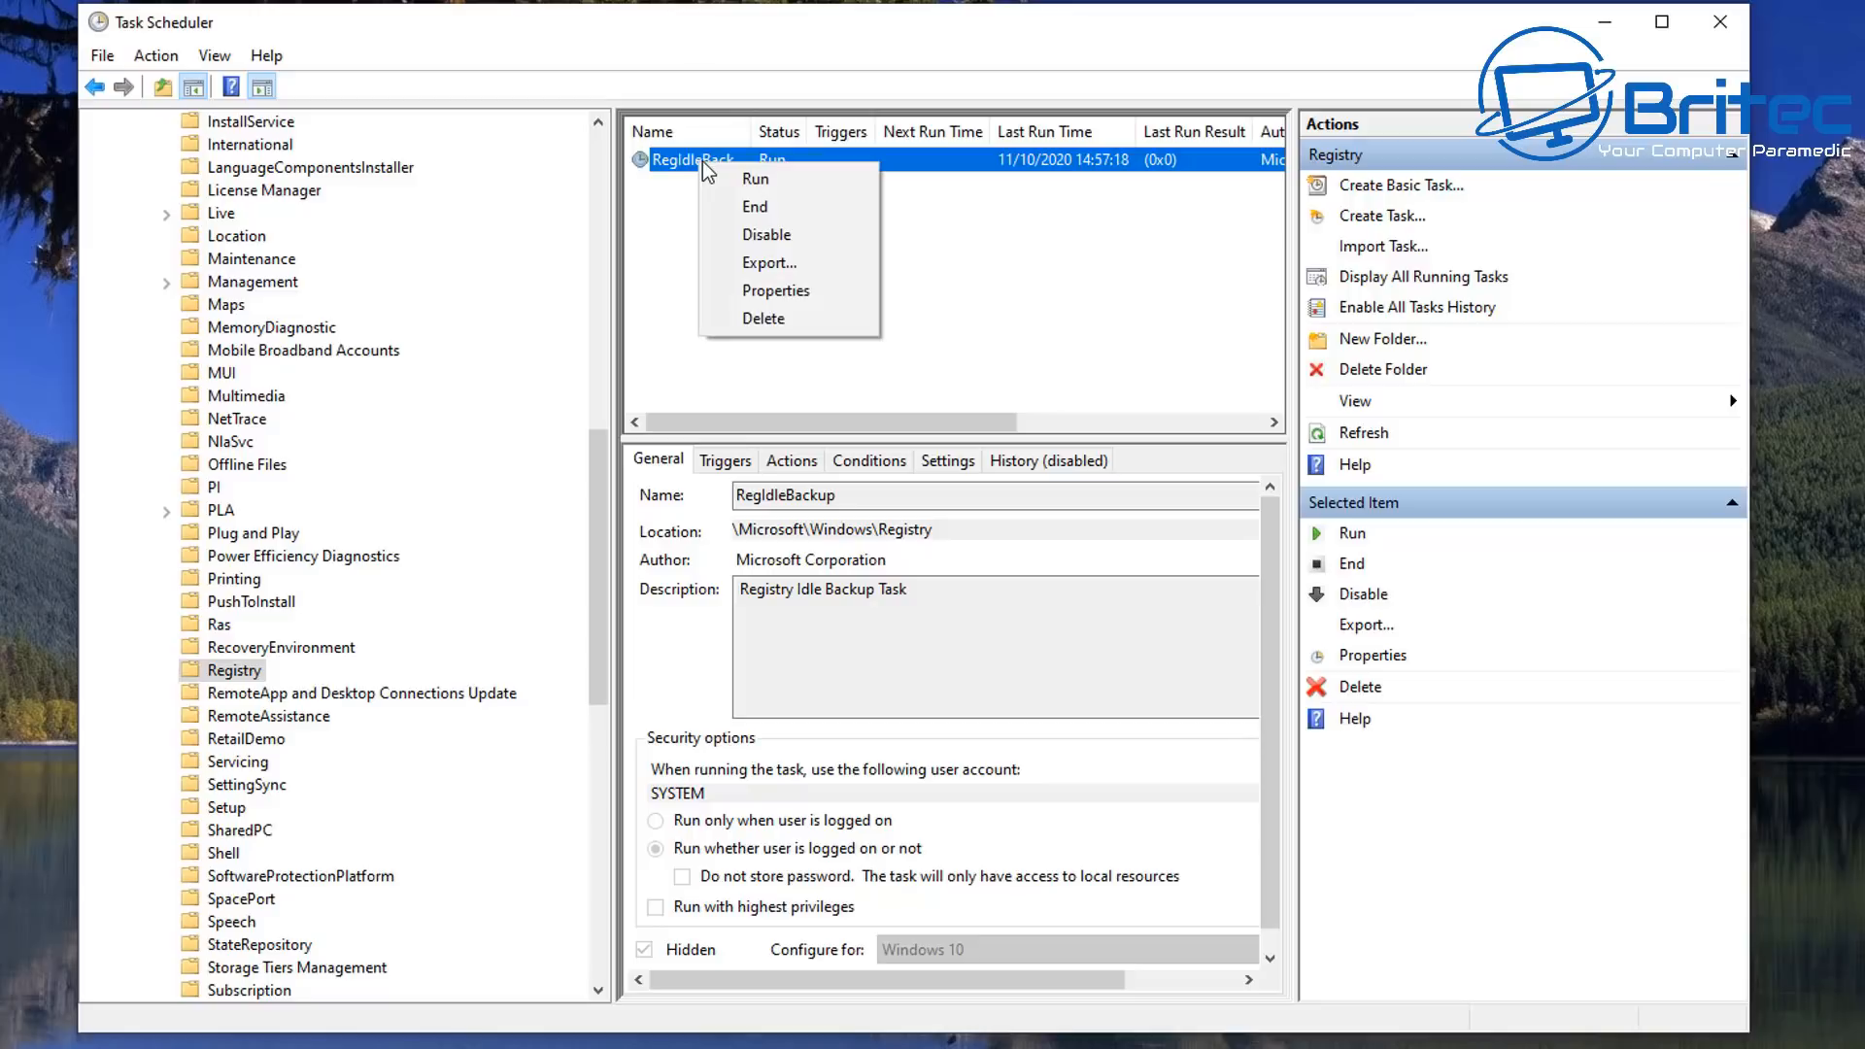
pyautogui.click(777, 291)
pyautogui.moveTo(302, 31); pyautogui.dragTo(1053, 204)
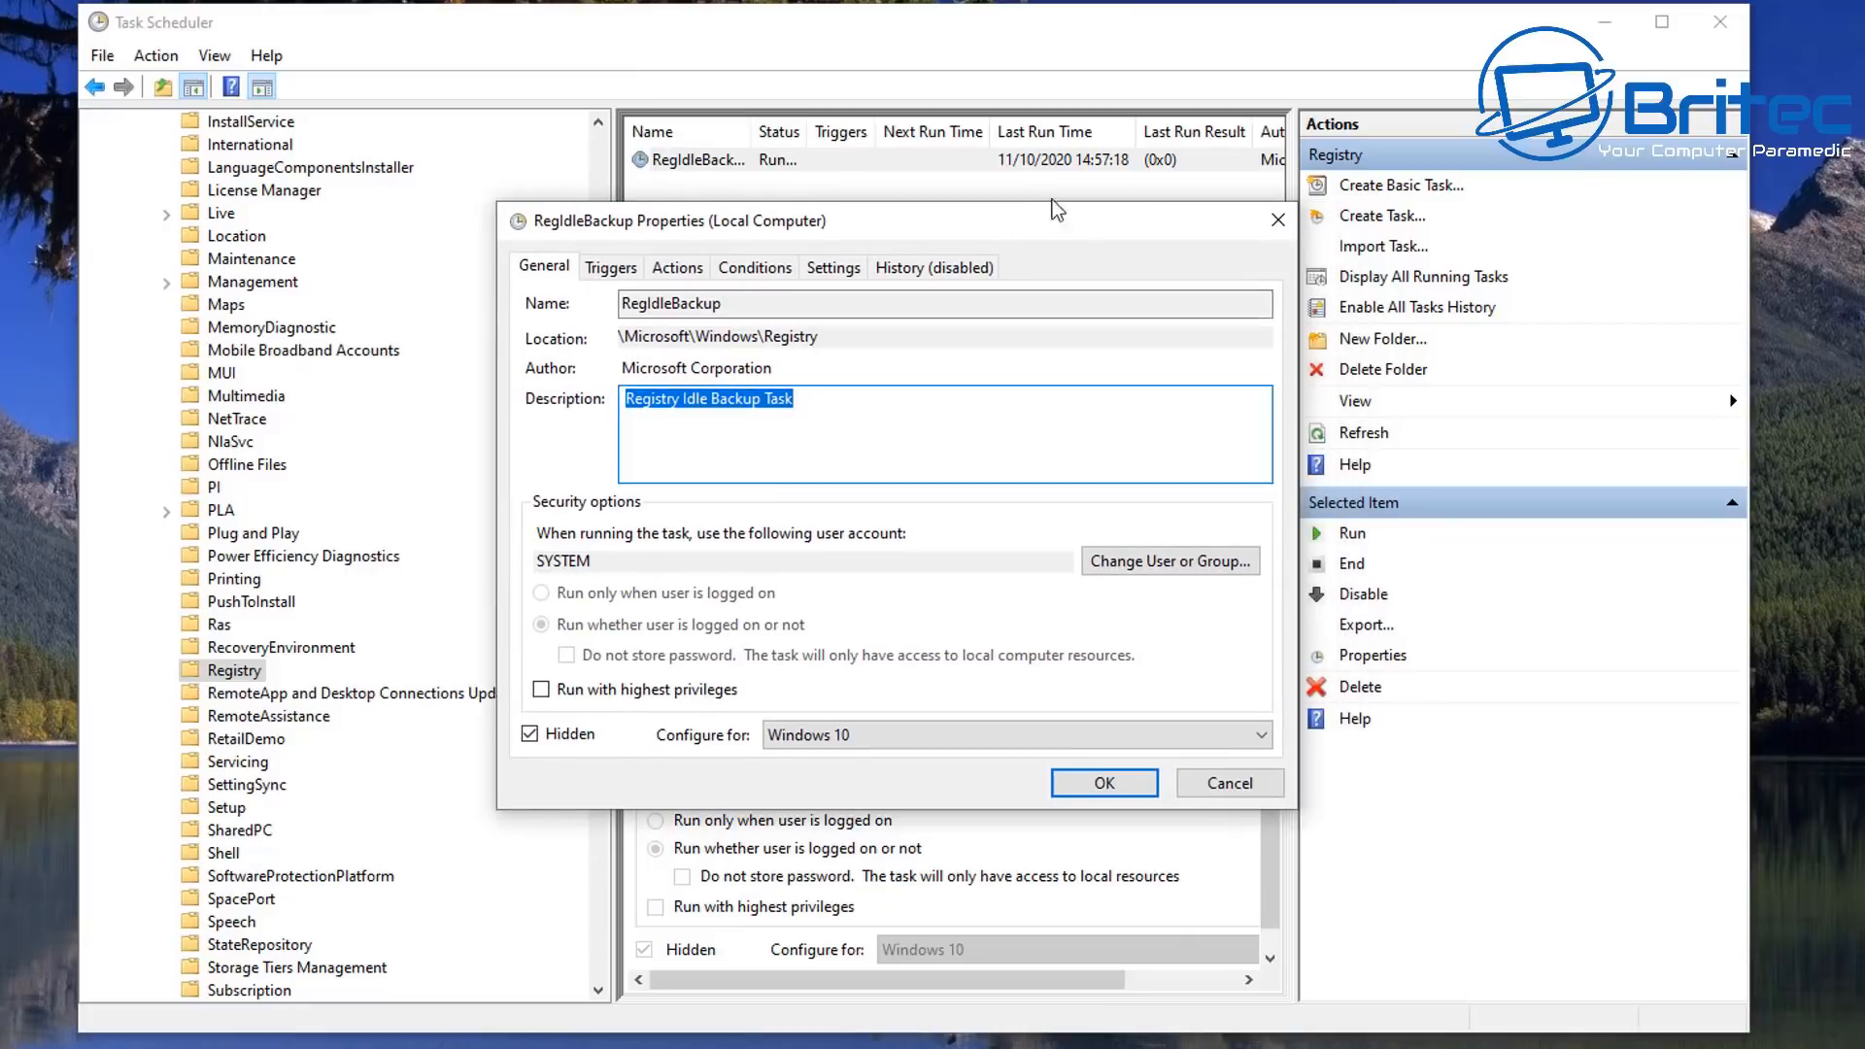
pyautogui.click(1607, 29)
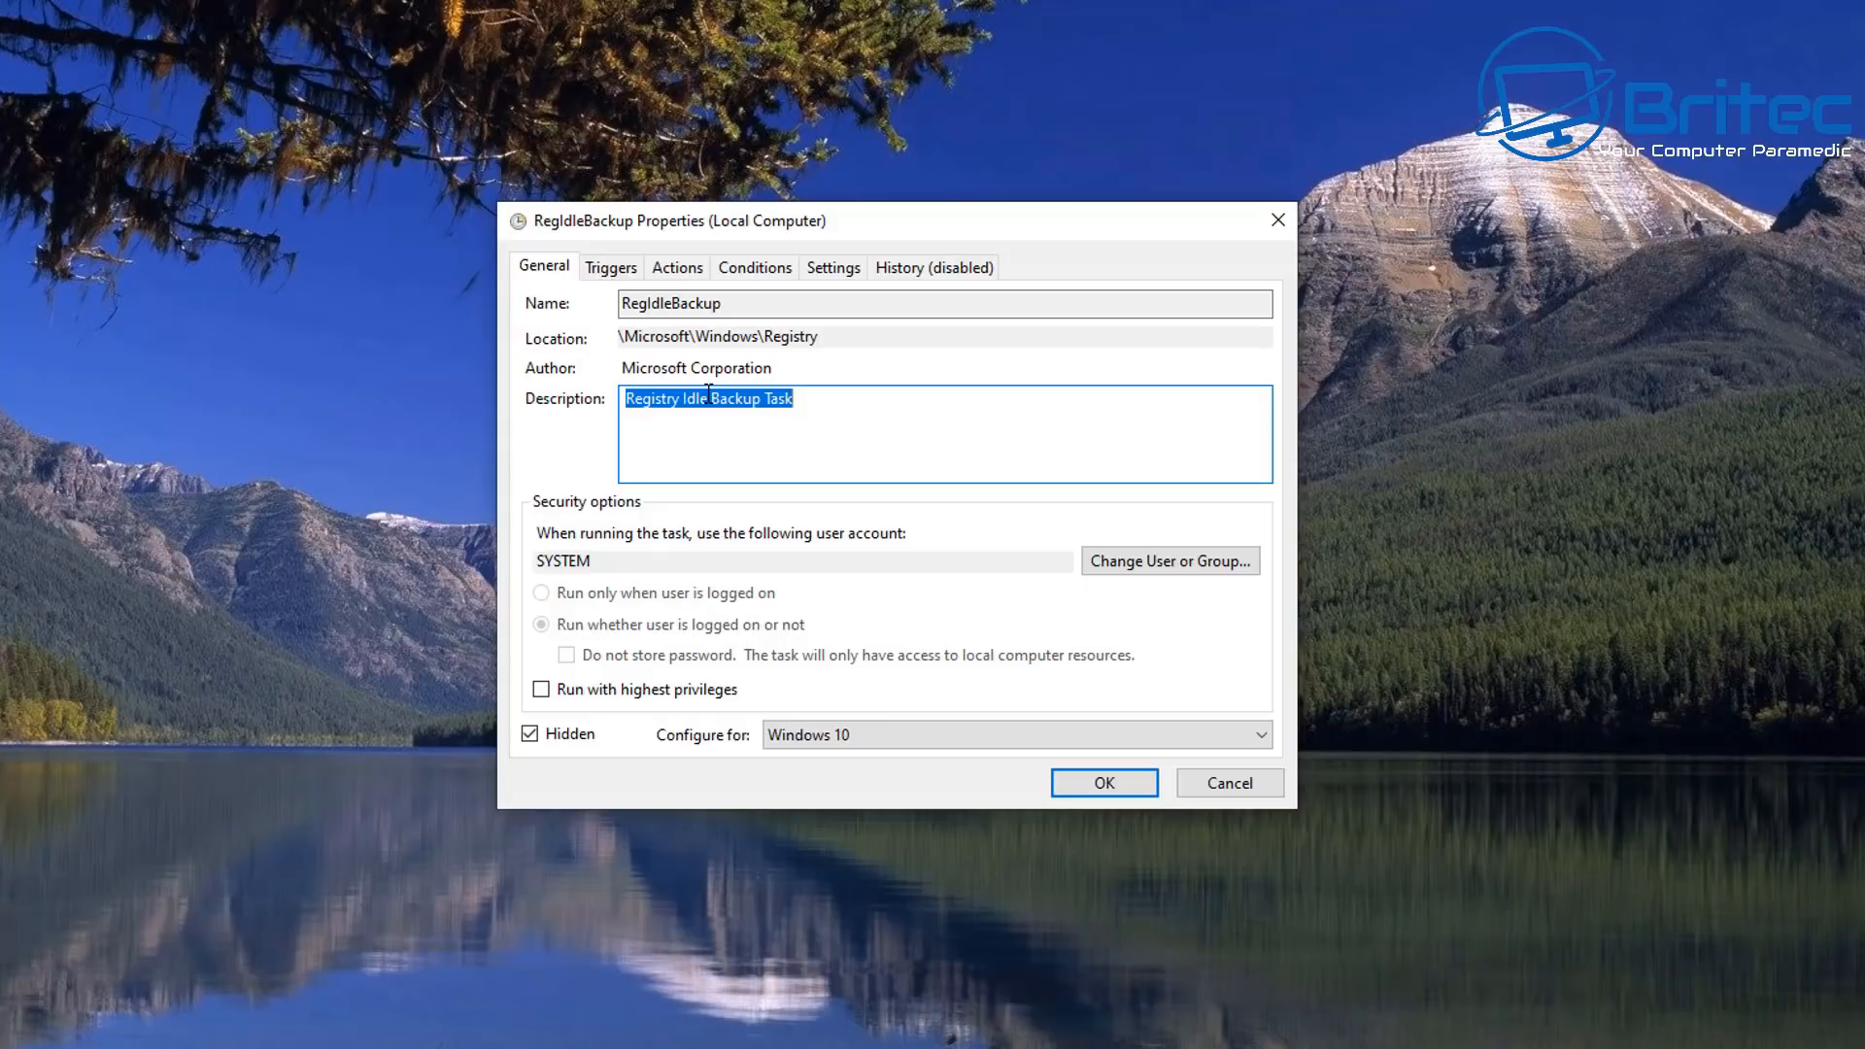
pyautogui.click(606, 273)
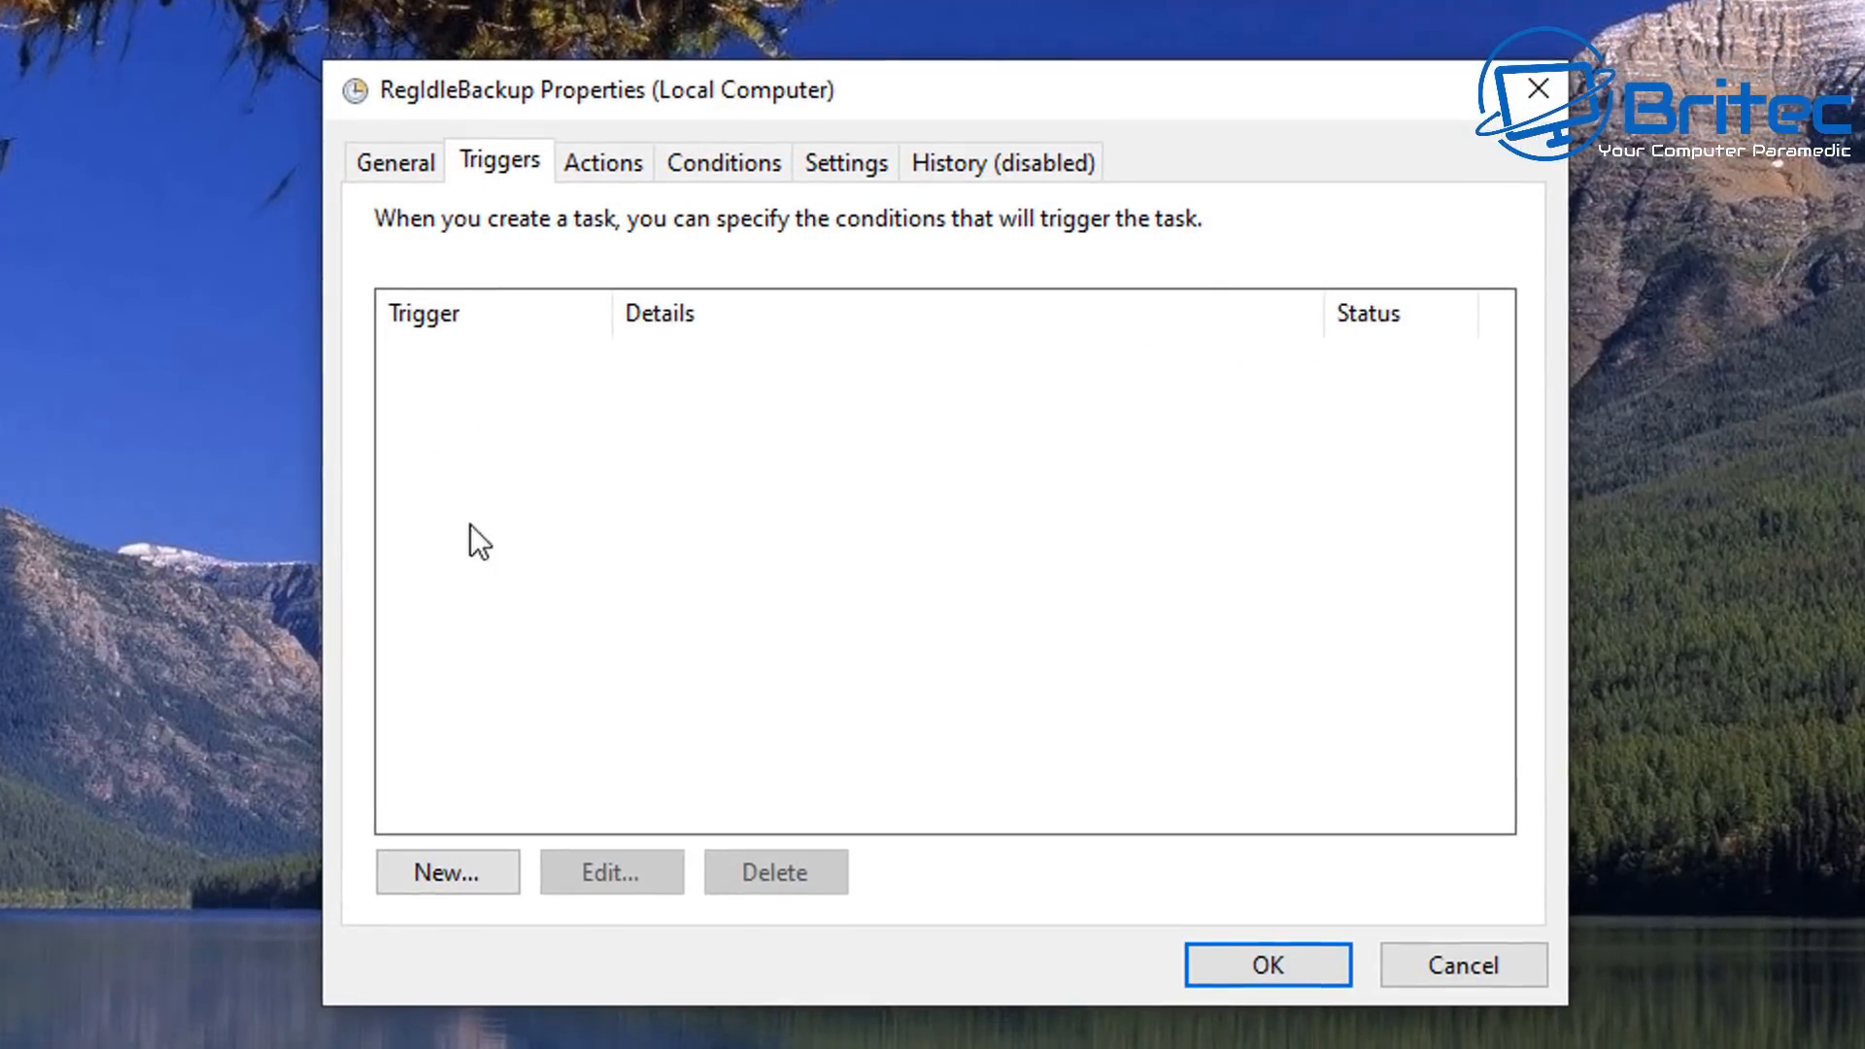
pyautogui.click(463, 880)
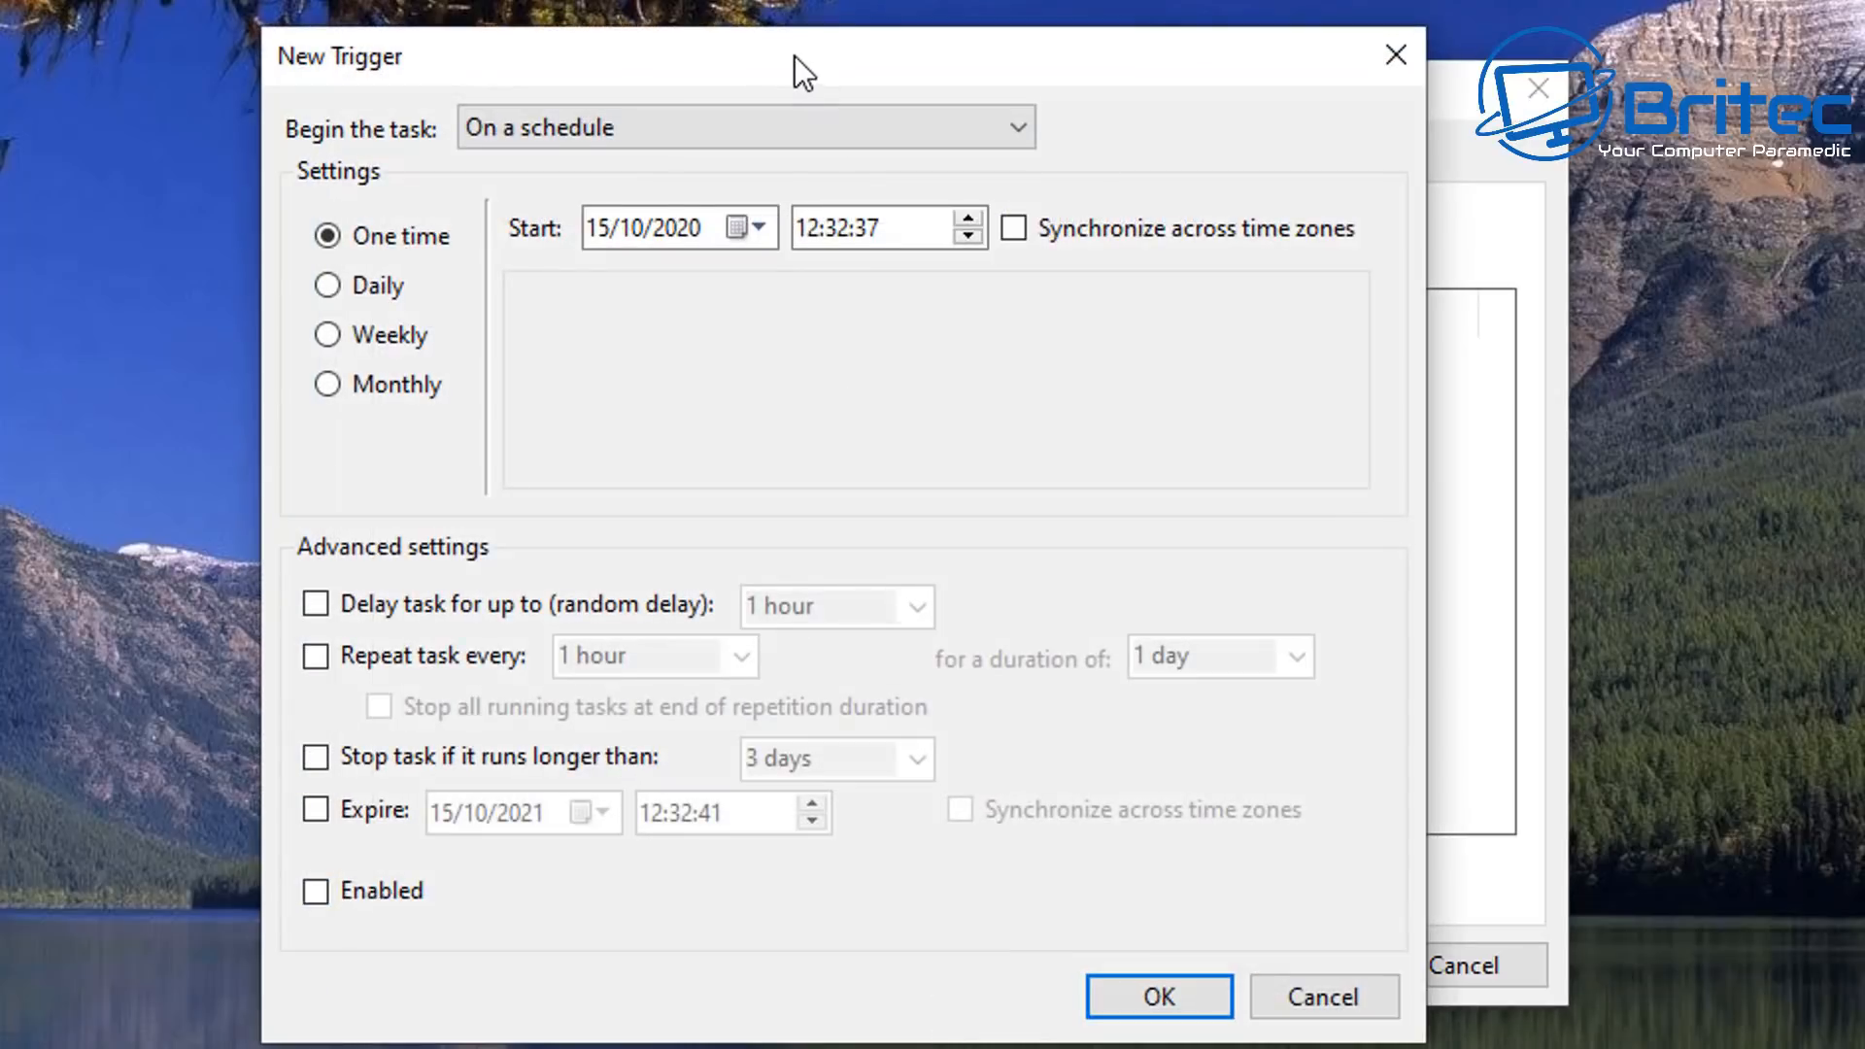
pyautogui.moveTo(795, 55); pyautogui.dragTo(889, 43)
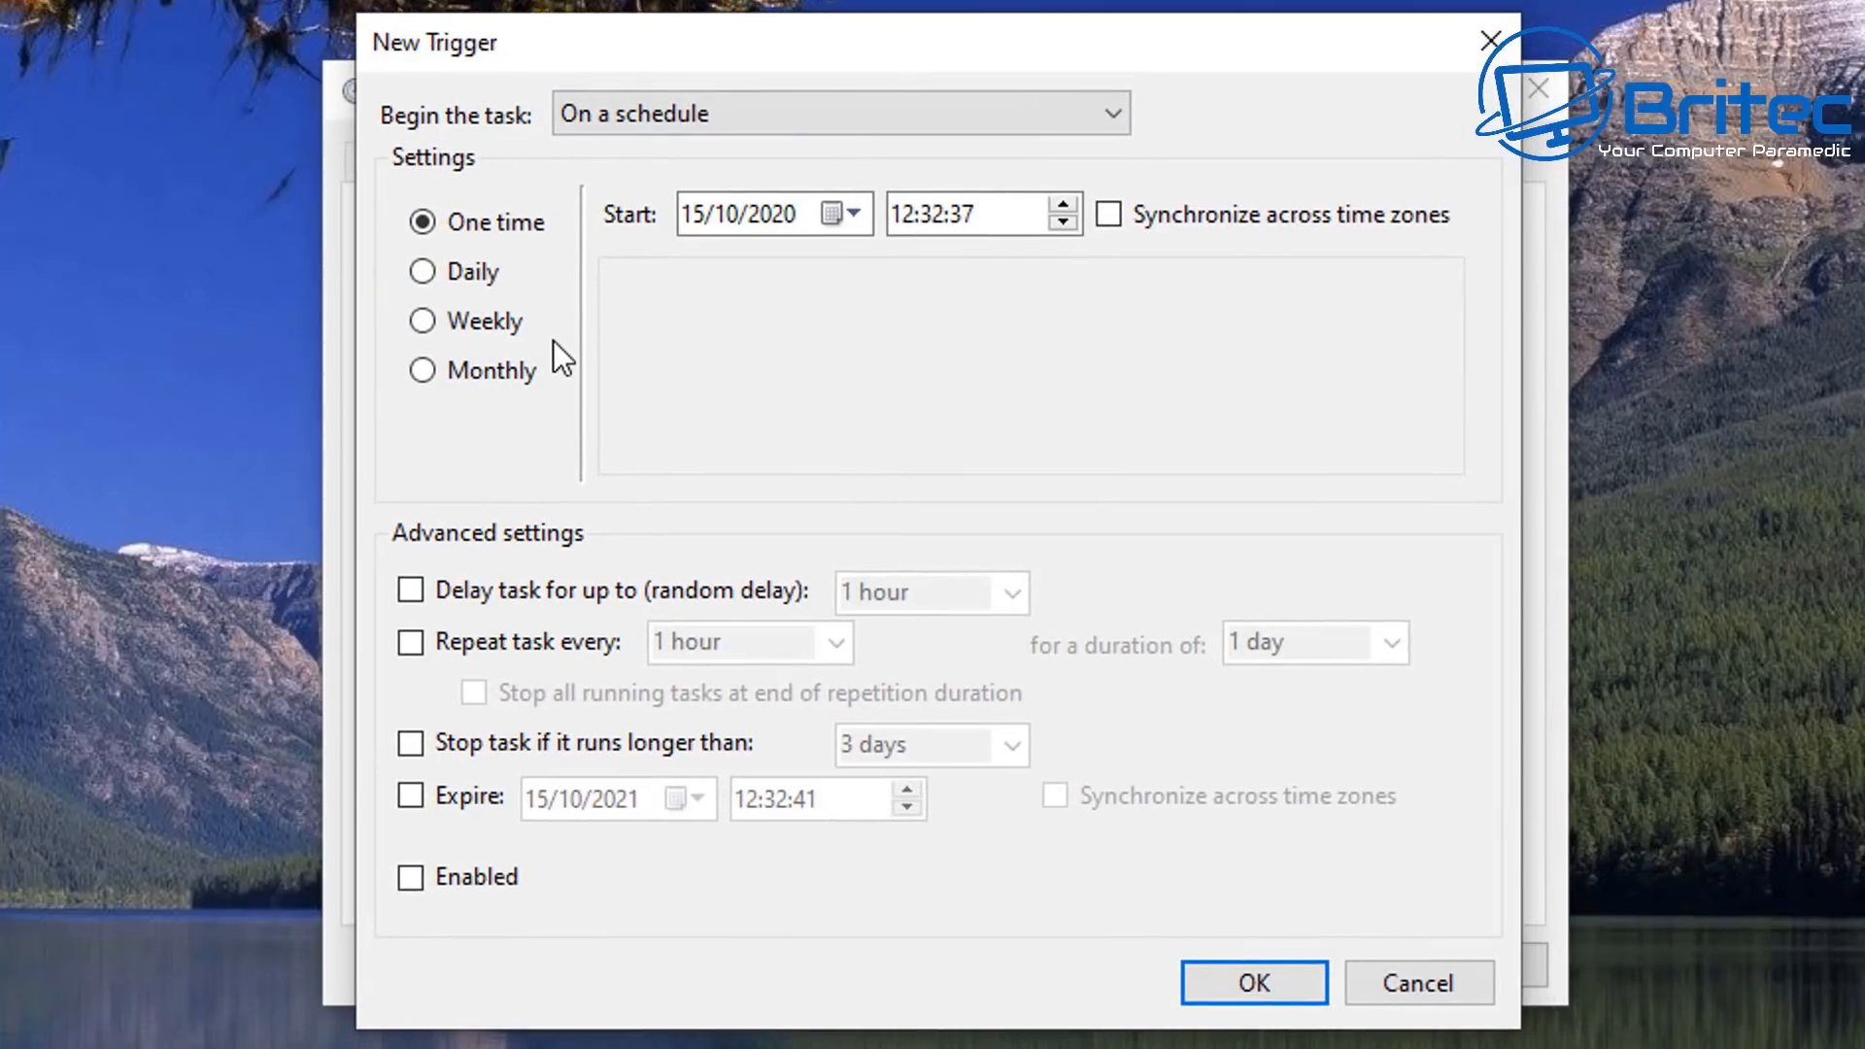
# Schedule the new trigger to recur weekly, every 1 week on Sunday.
pyautogui.click(886, 115)
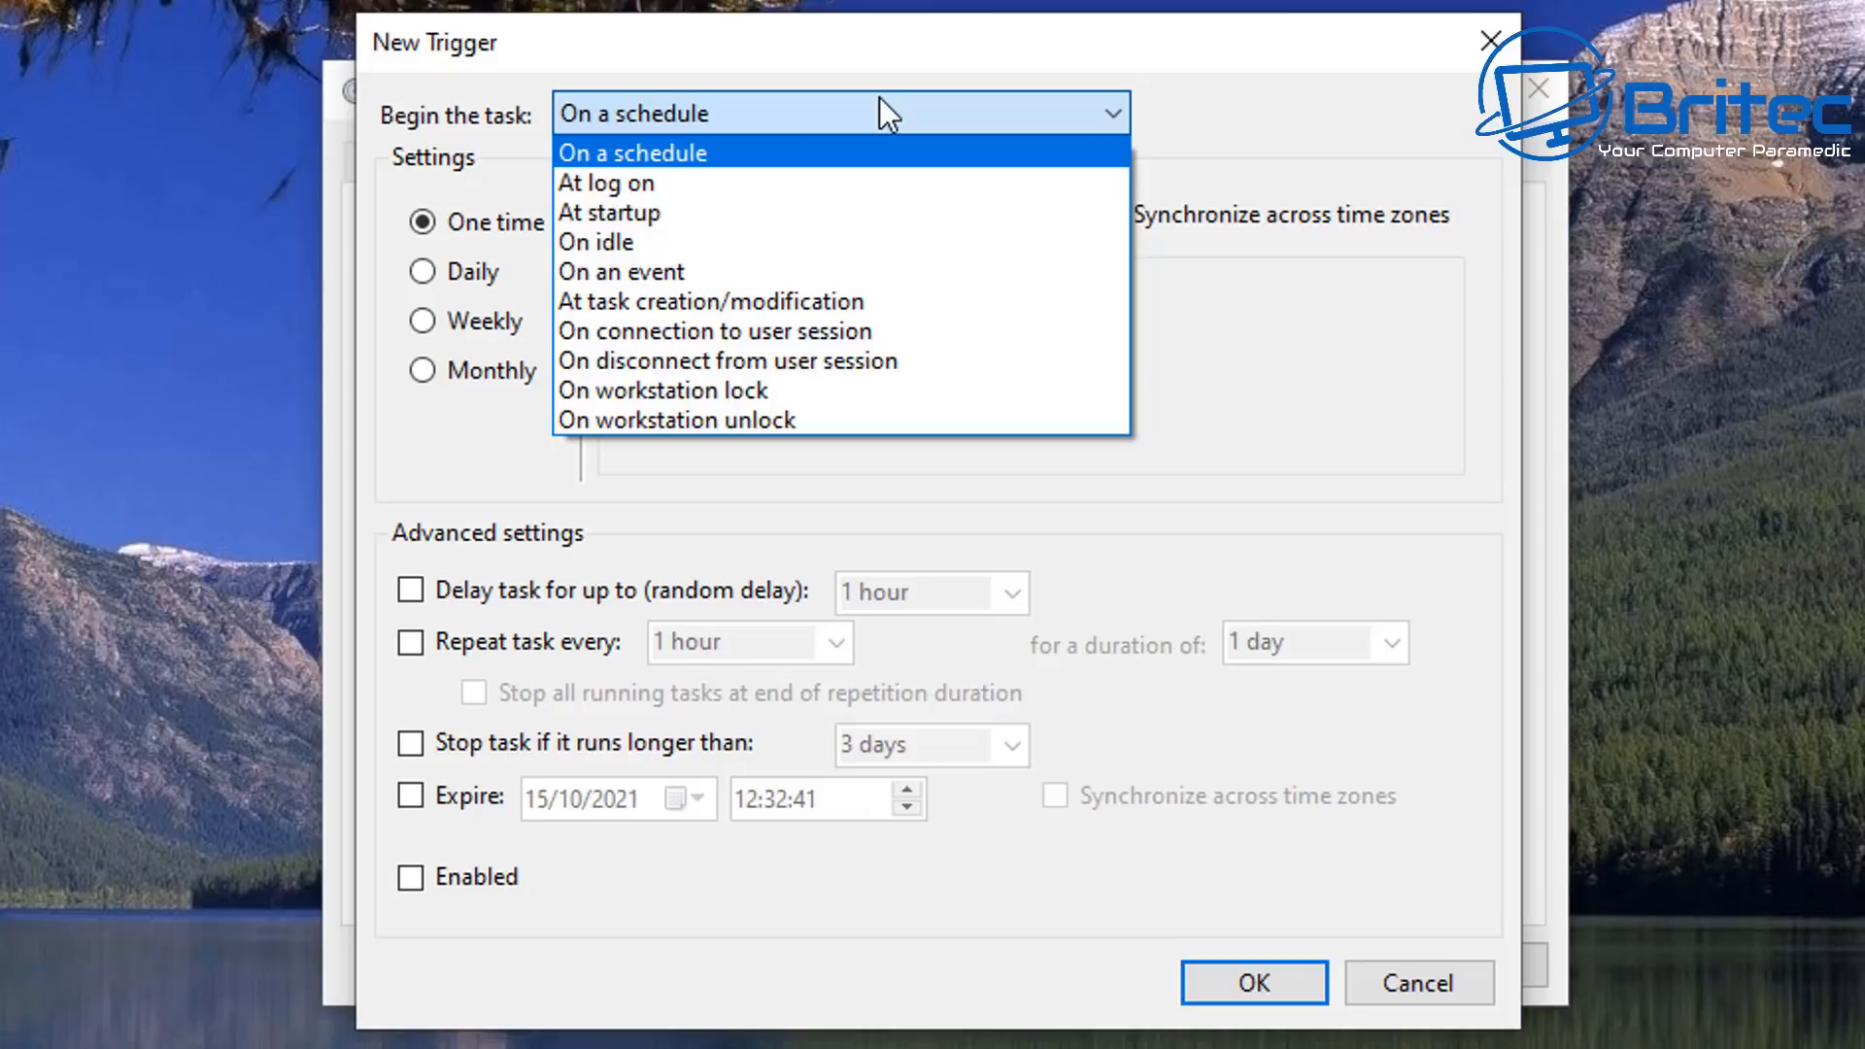
pyautogui.click(880, 113)
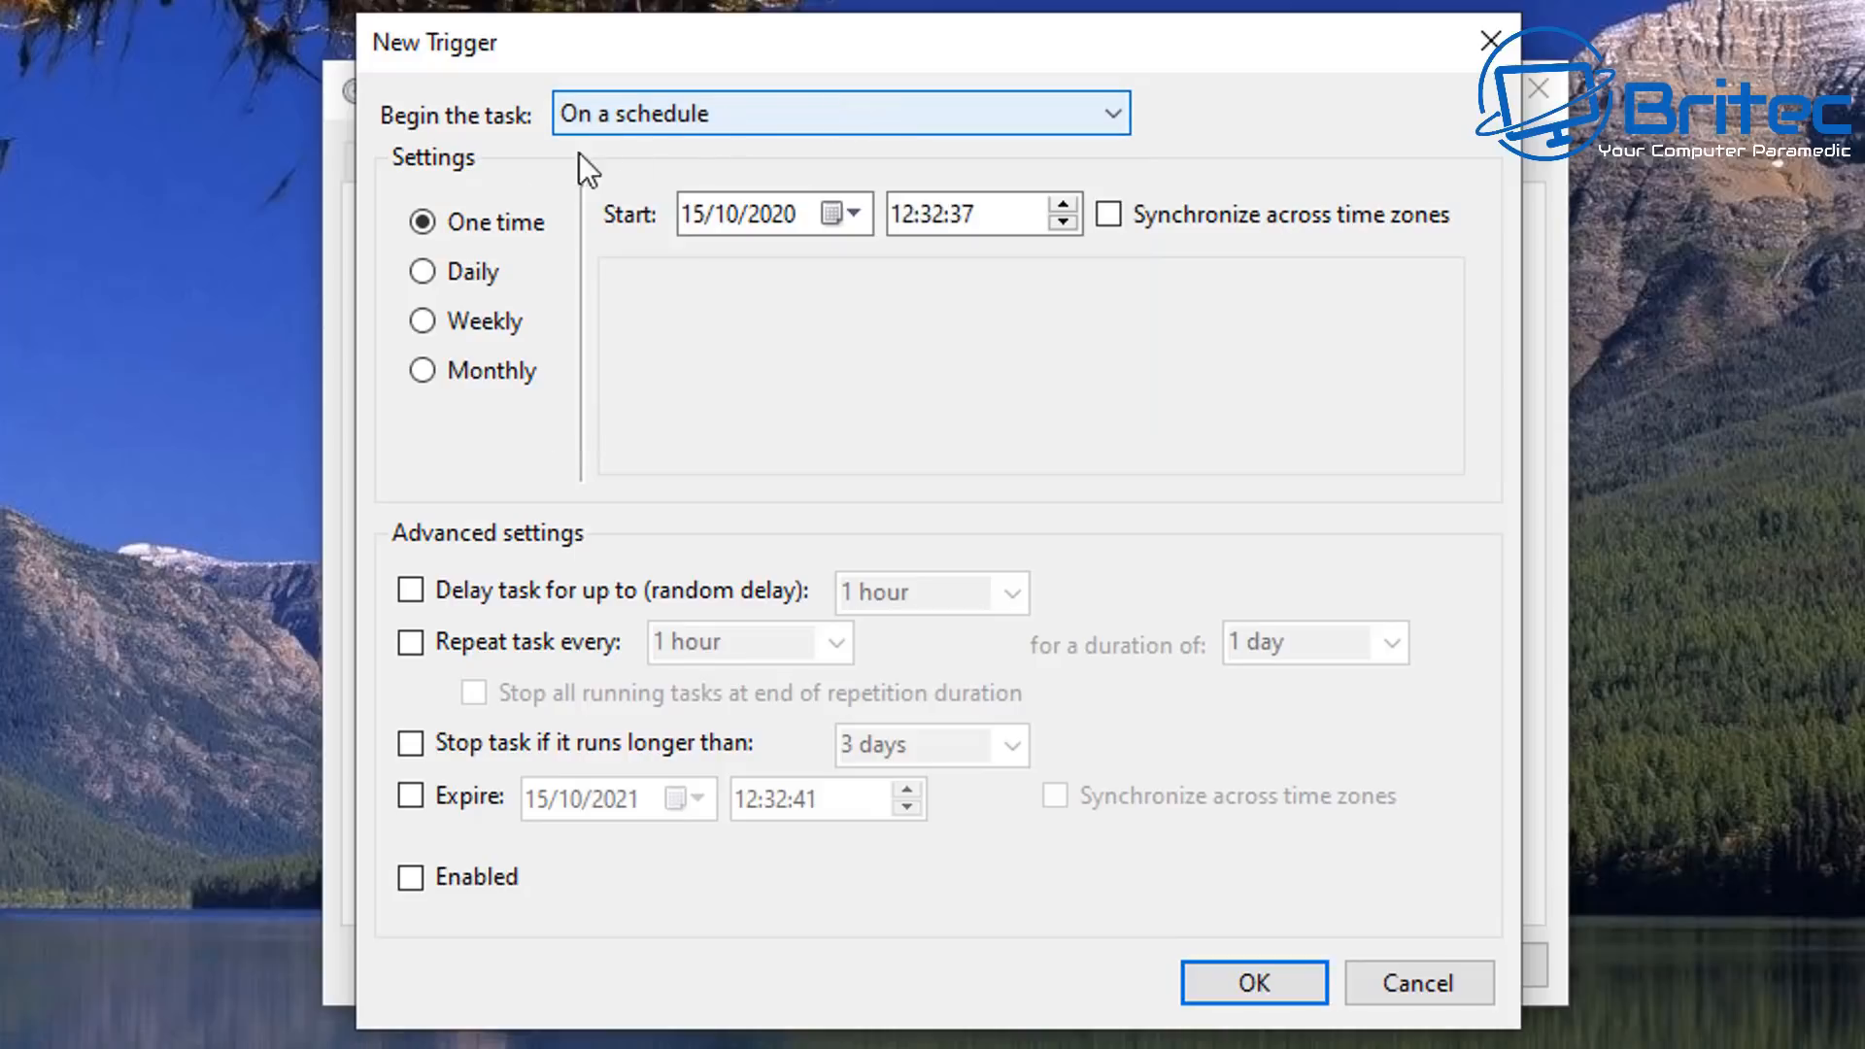
pyautogui.click(425, 321)
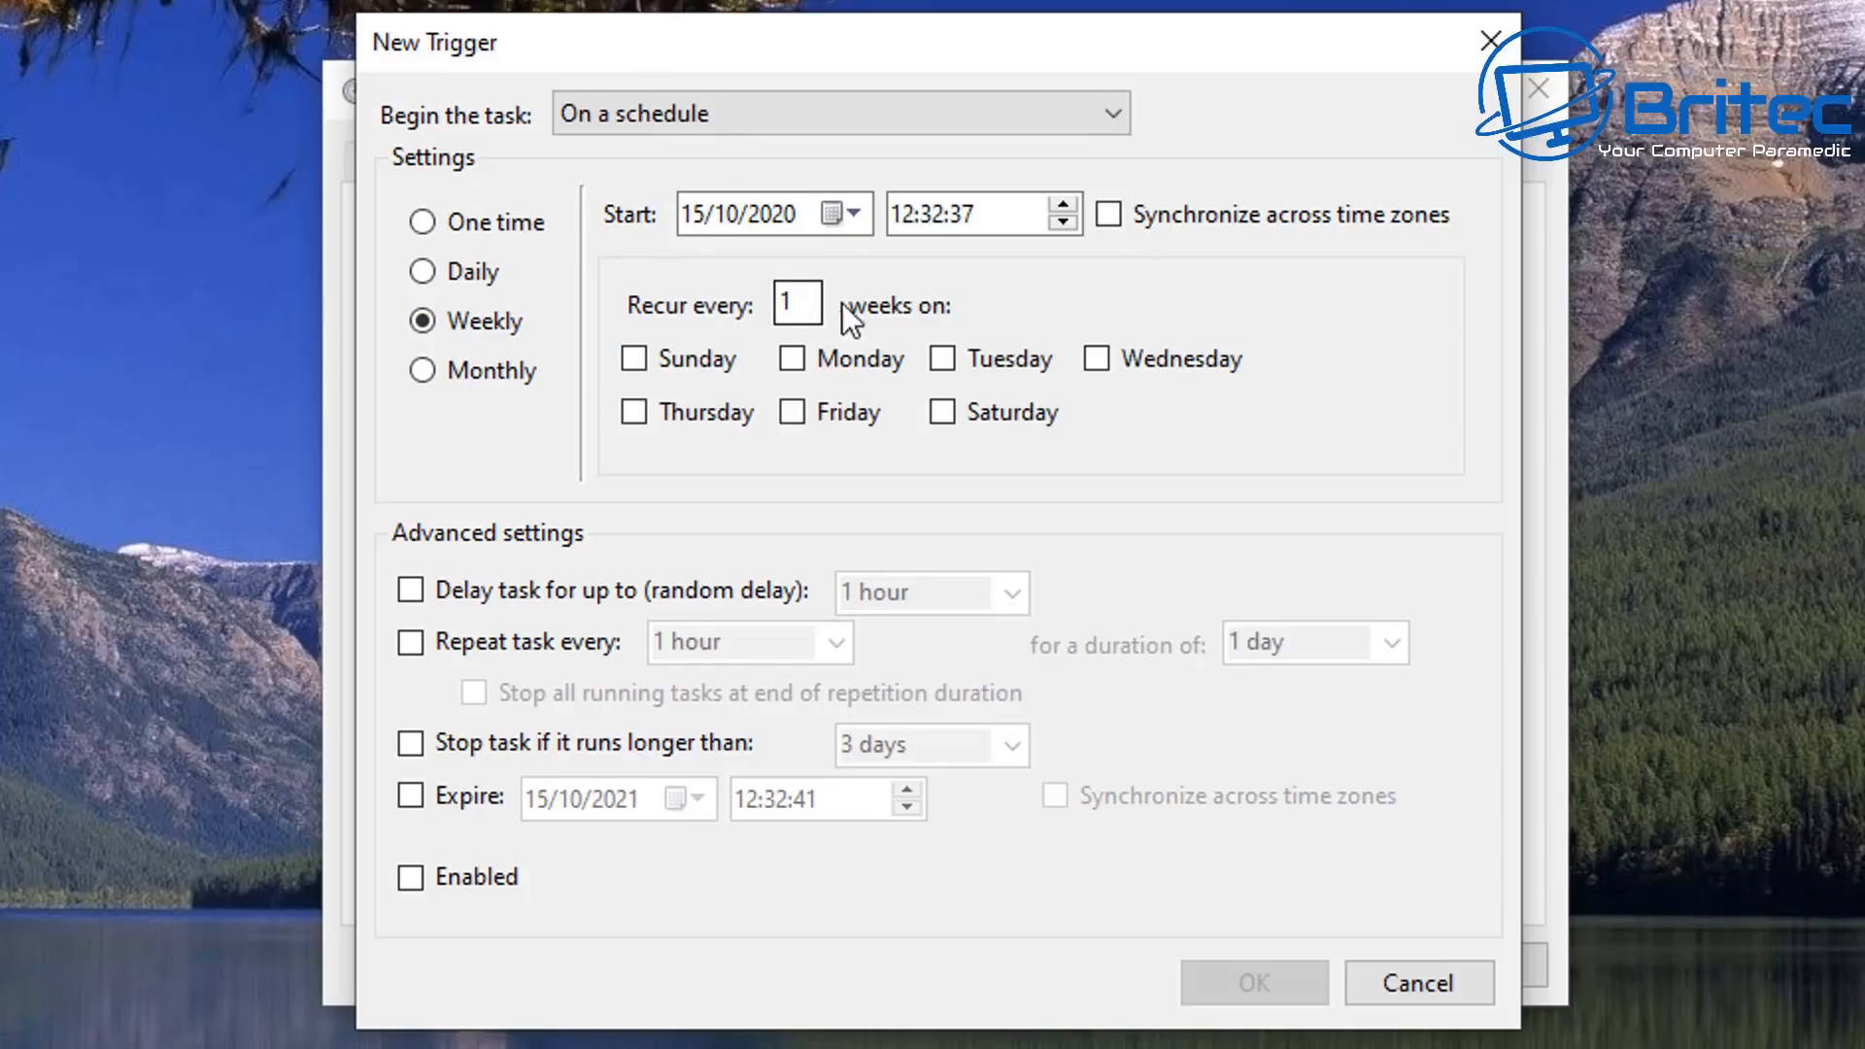
pyautogui.click(943, 413)
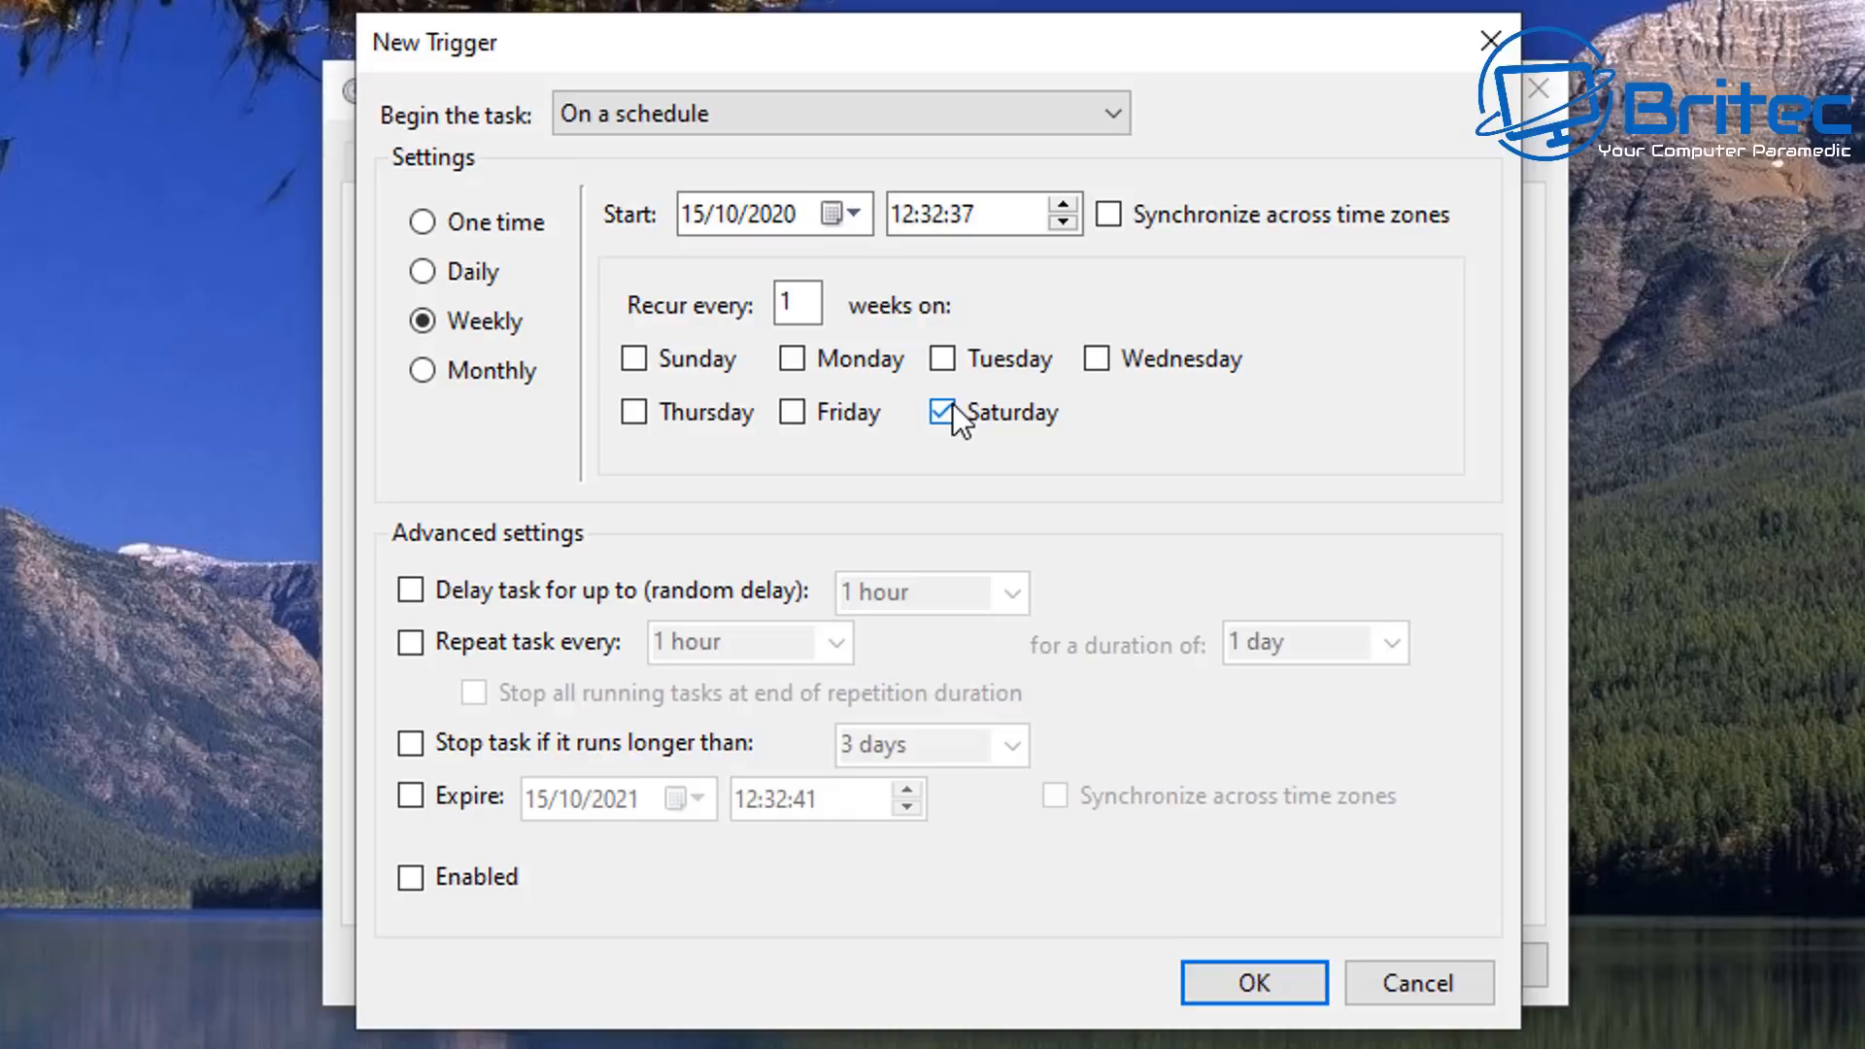
pyautogui.click(950, 409)
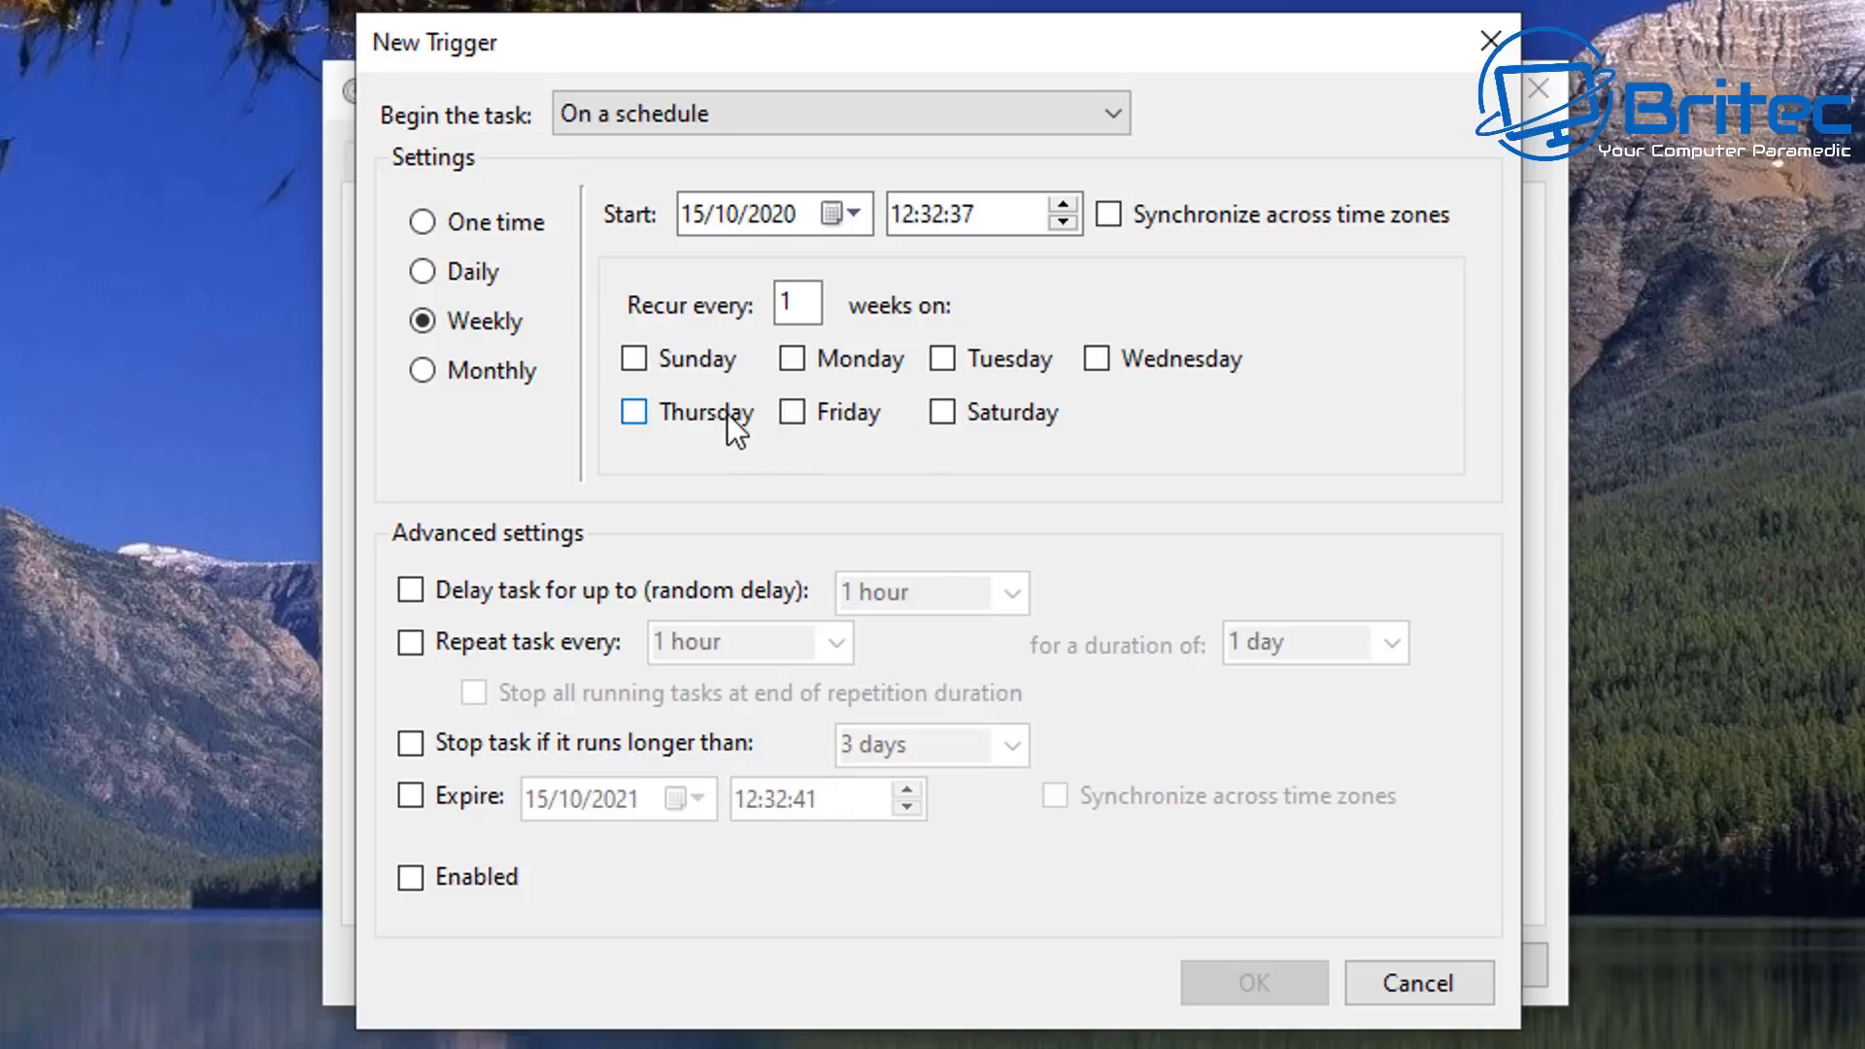
pyautogui.click(656, 362)
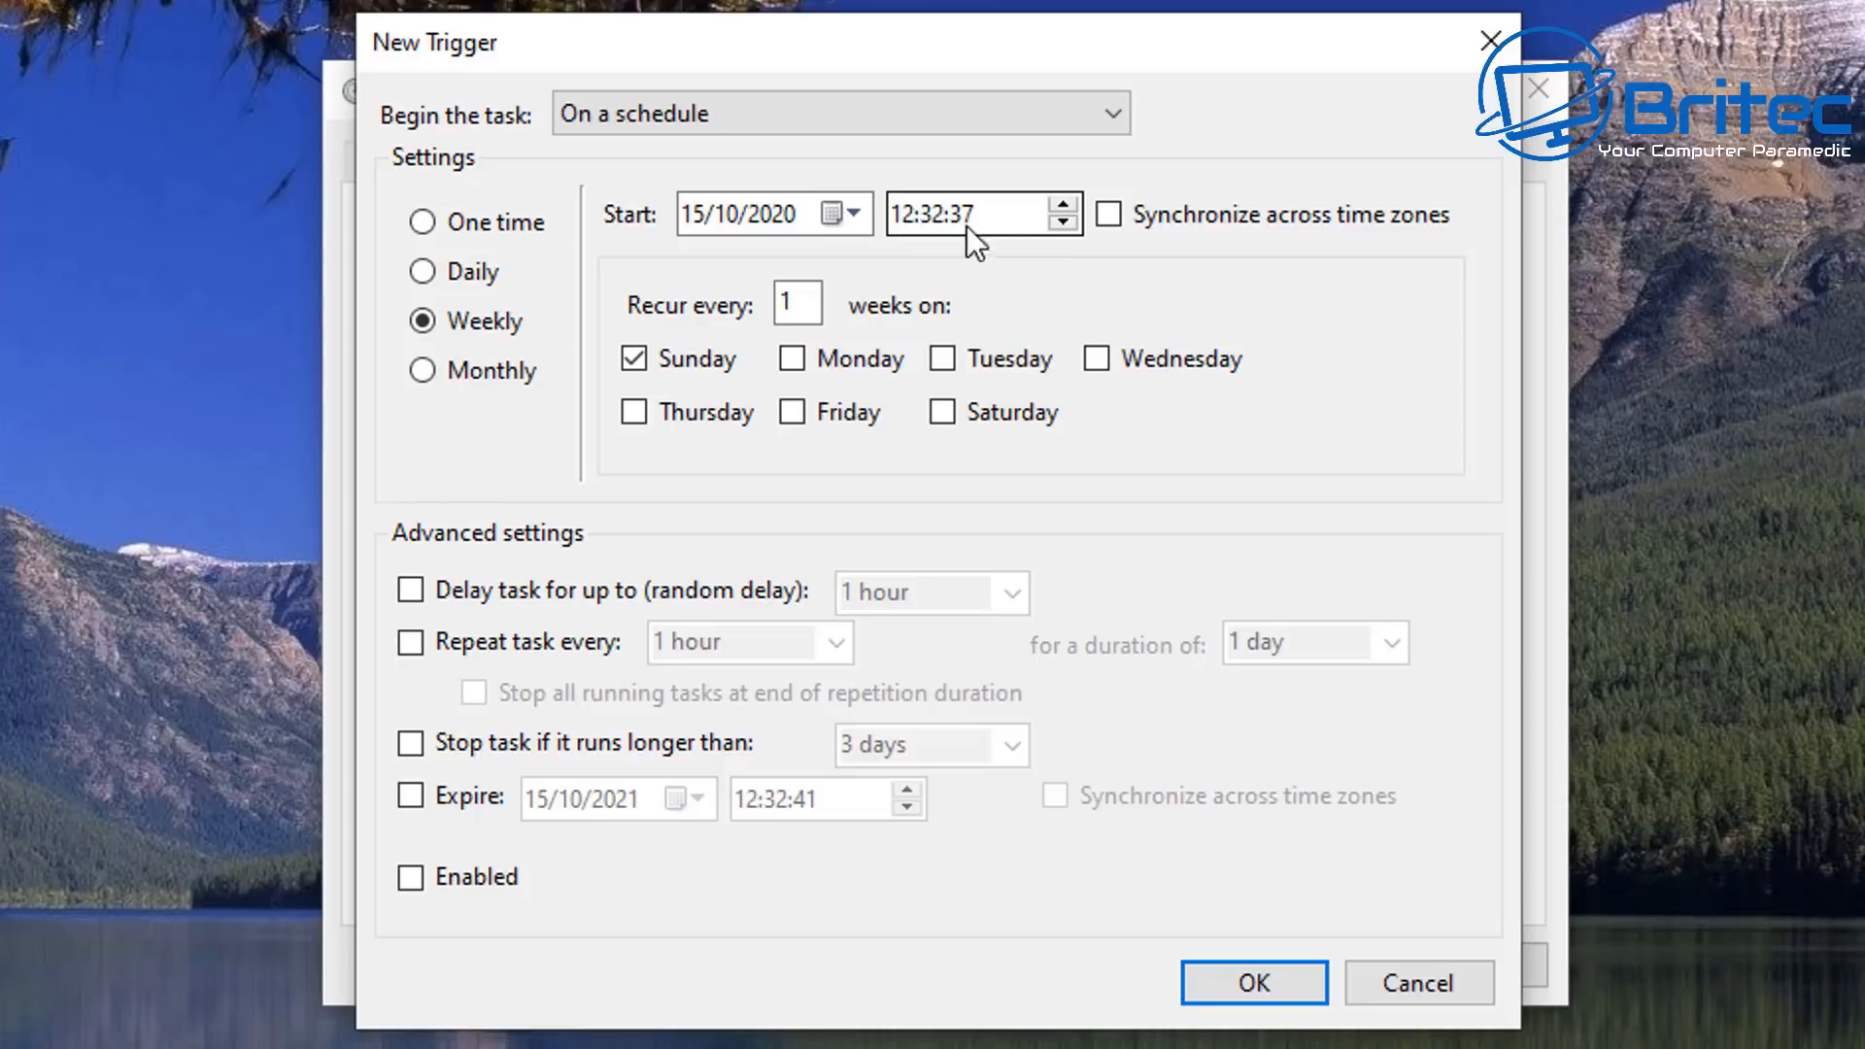
# Set the trigger's start time to 12:40:37.
pyautogui.click(1063, 222)
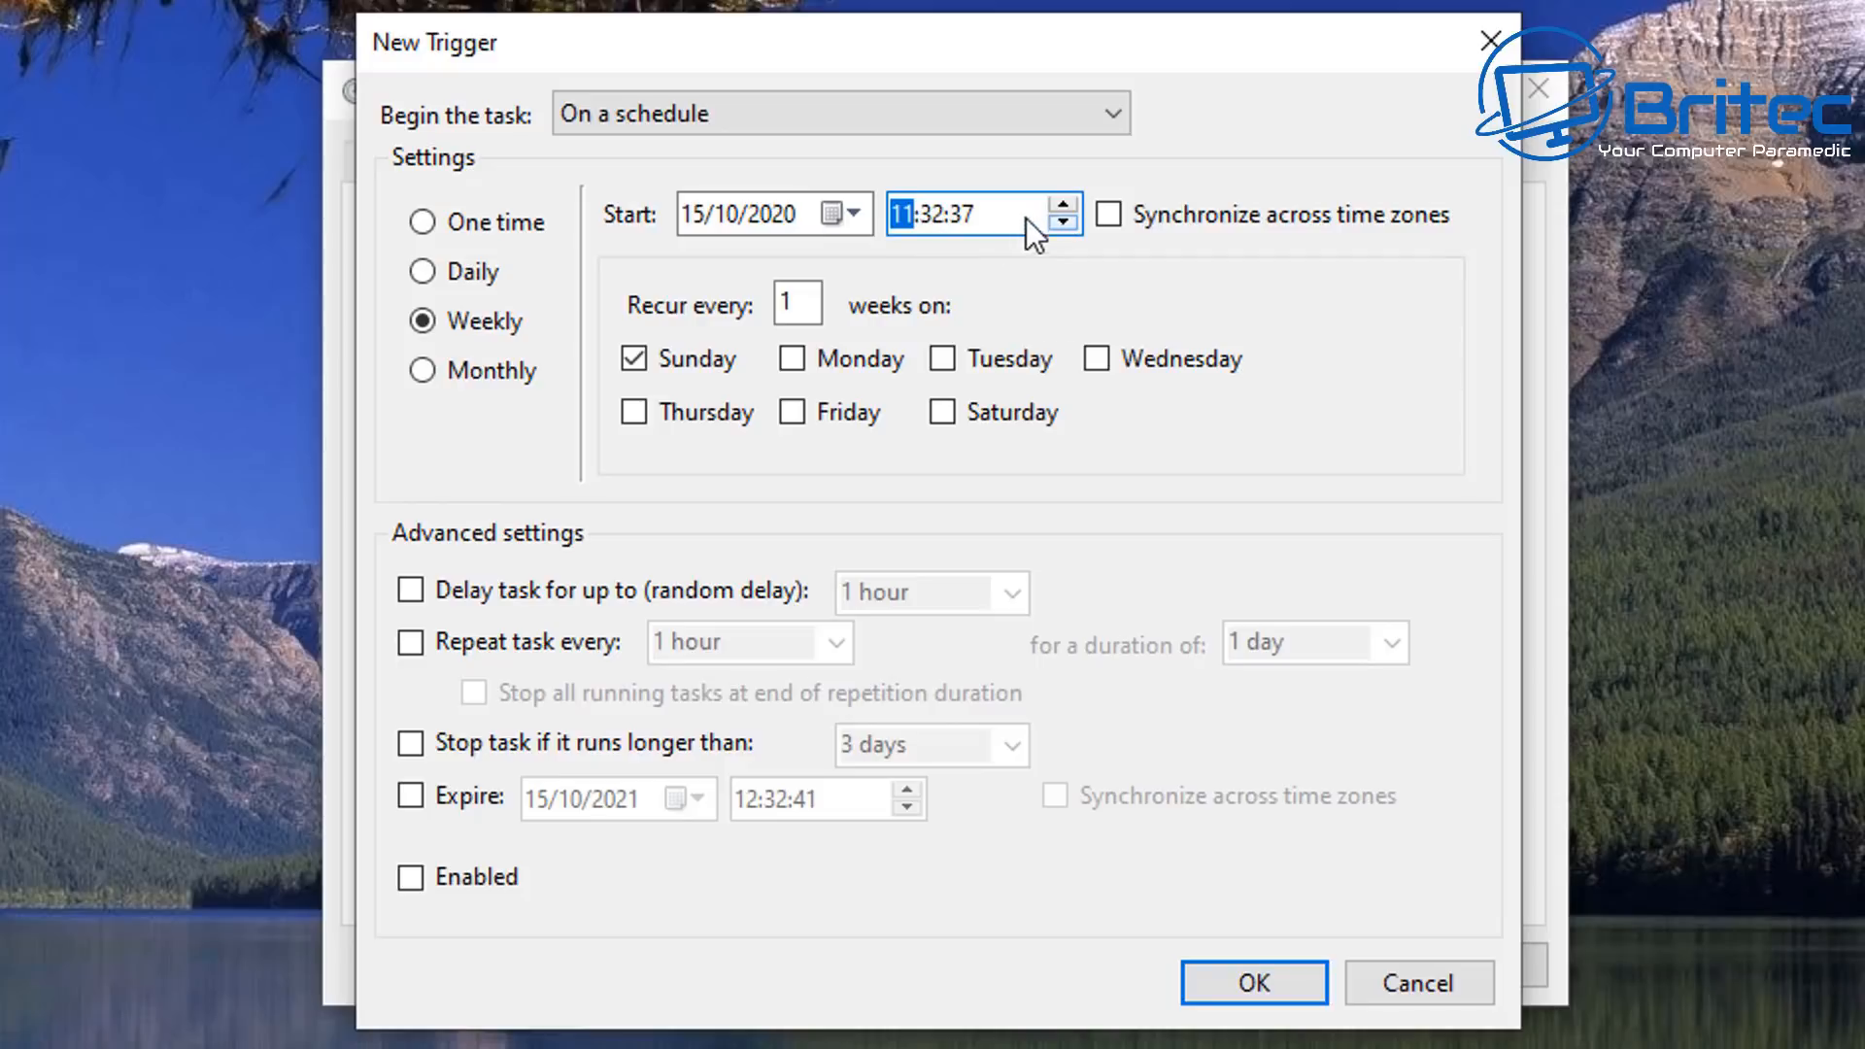
pyautogui.click(1063, 205)
pyautogui.click(988, 214)
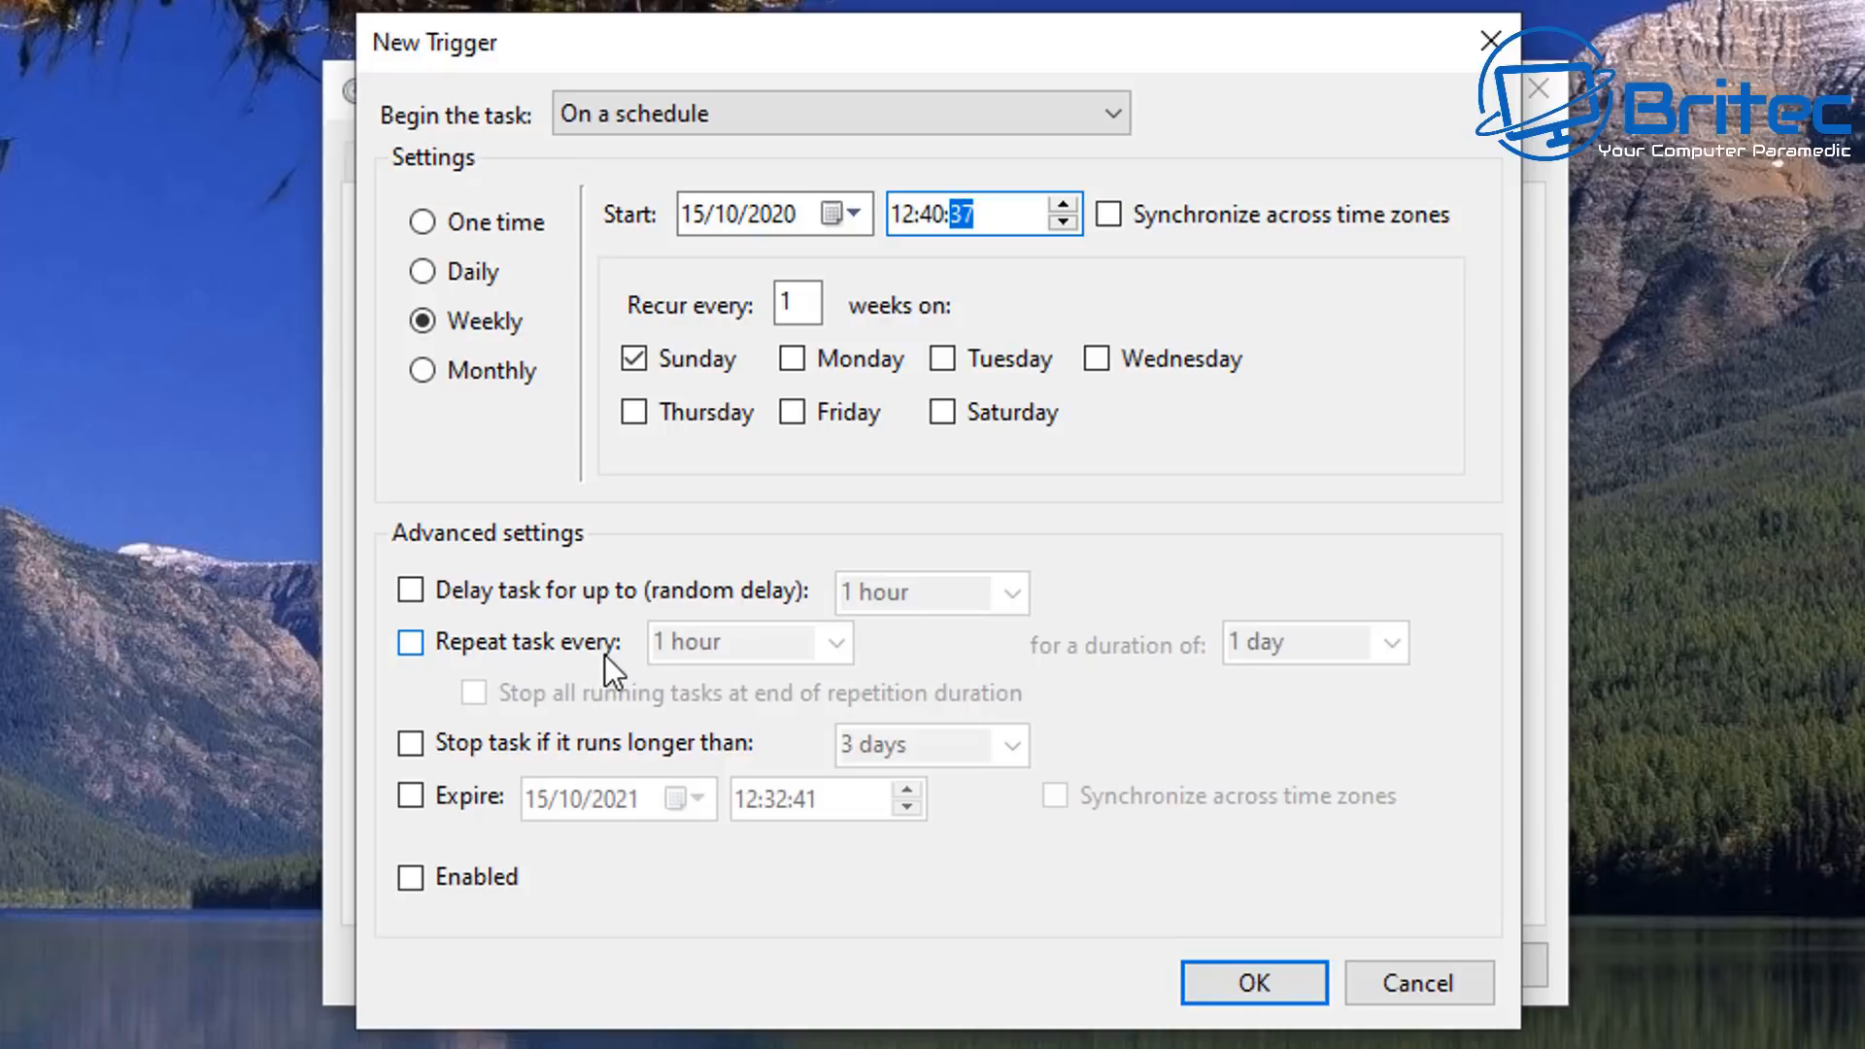
pyautogui.click(416, 647)
pyautogui.click(834, 643)
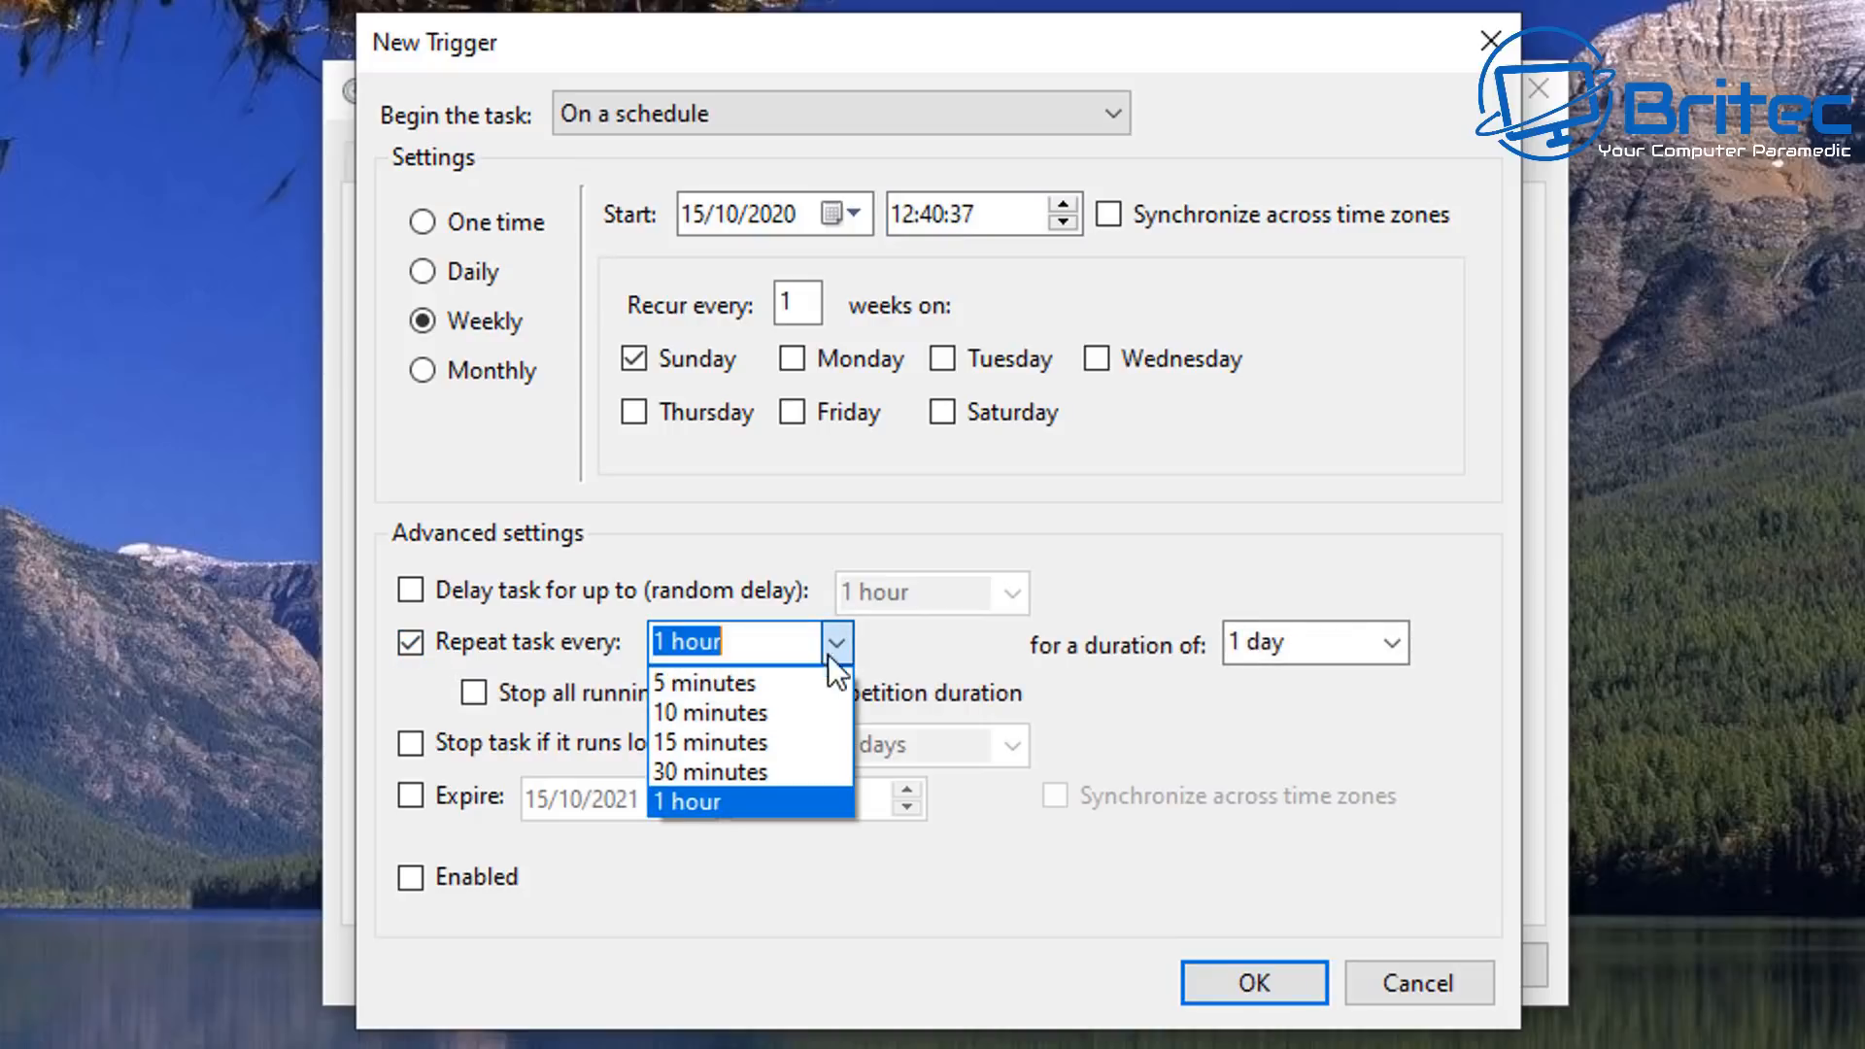
pyautogui.click(416, 652)
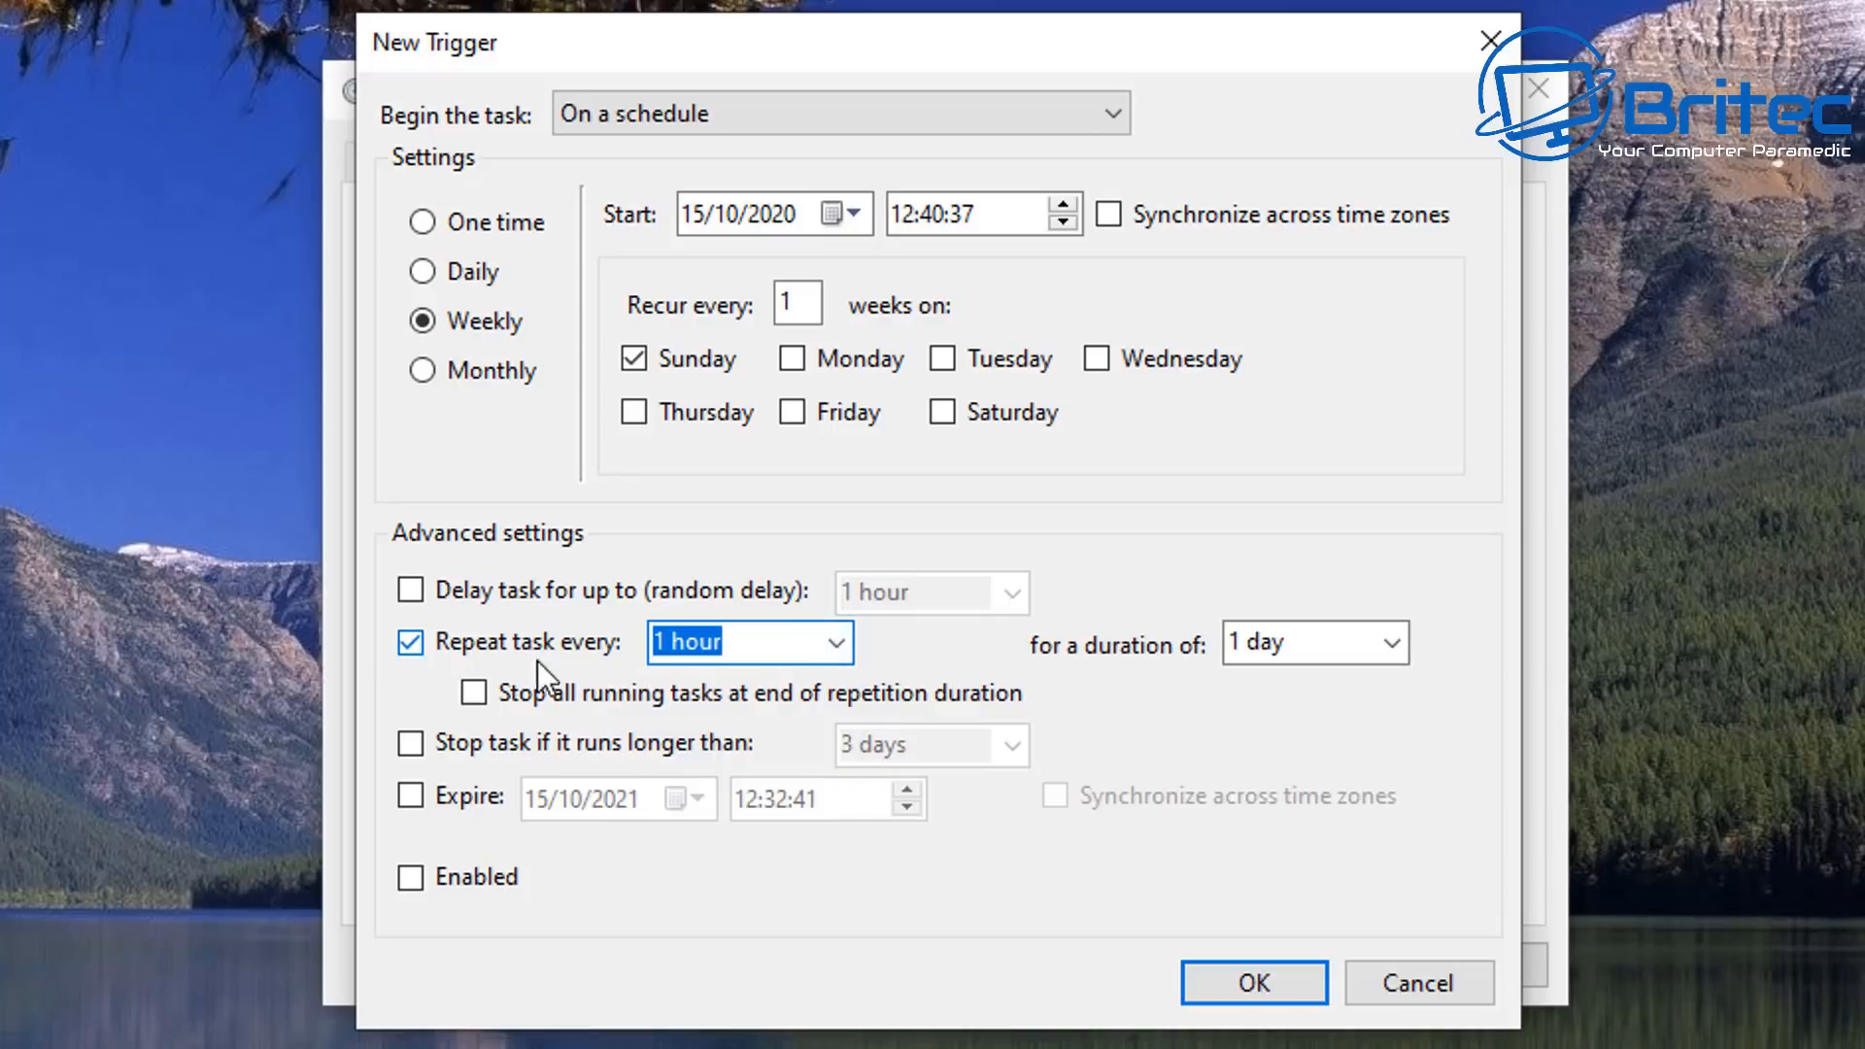
pyautogui.click(411, 645)
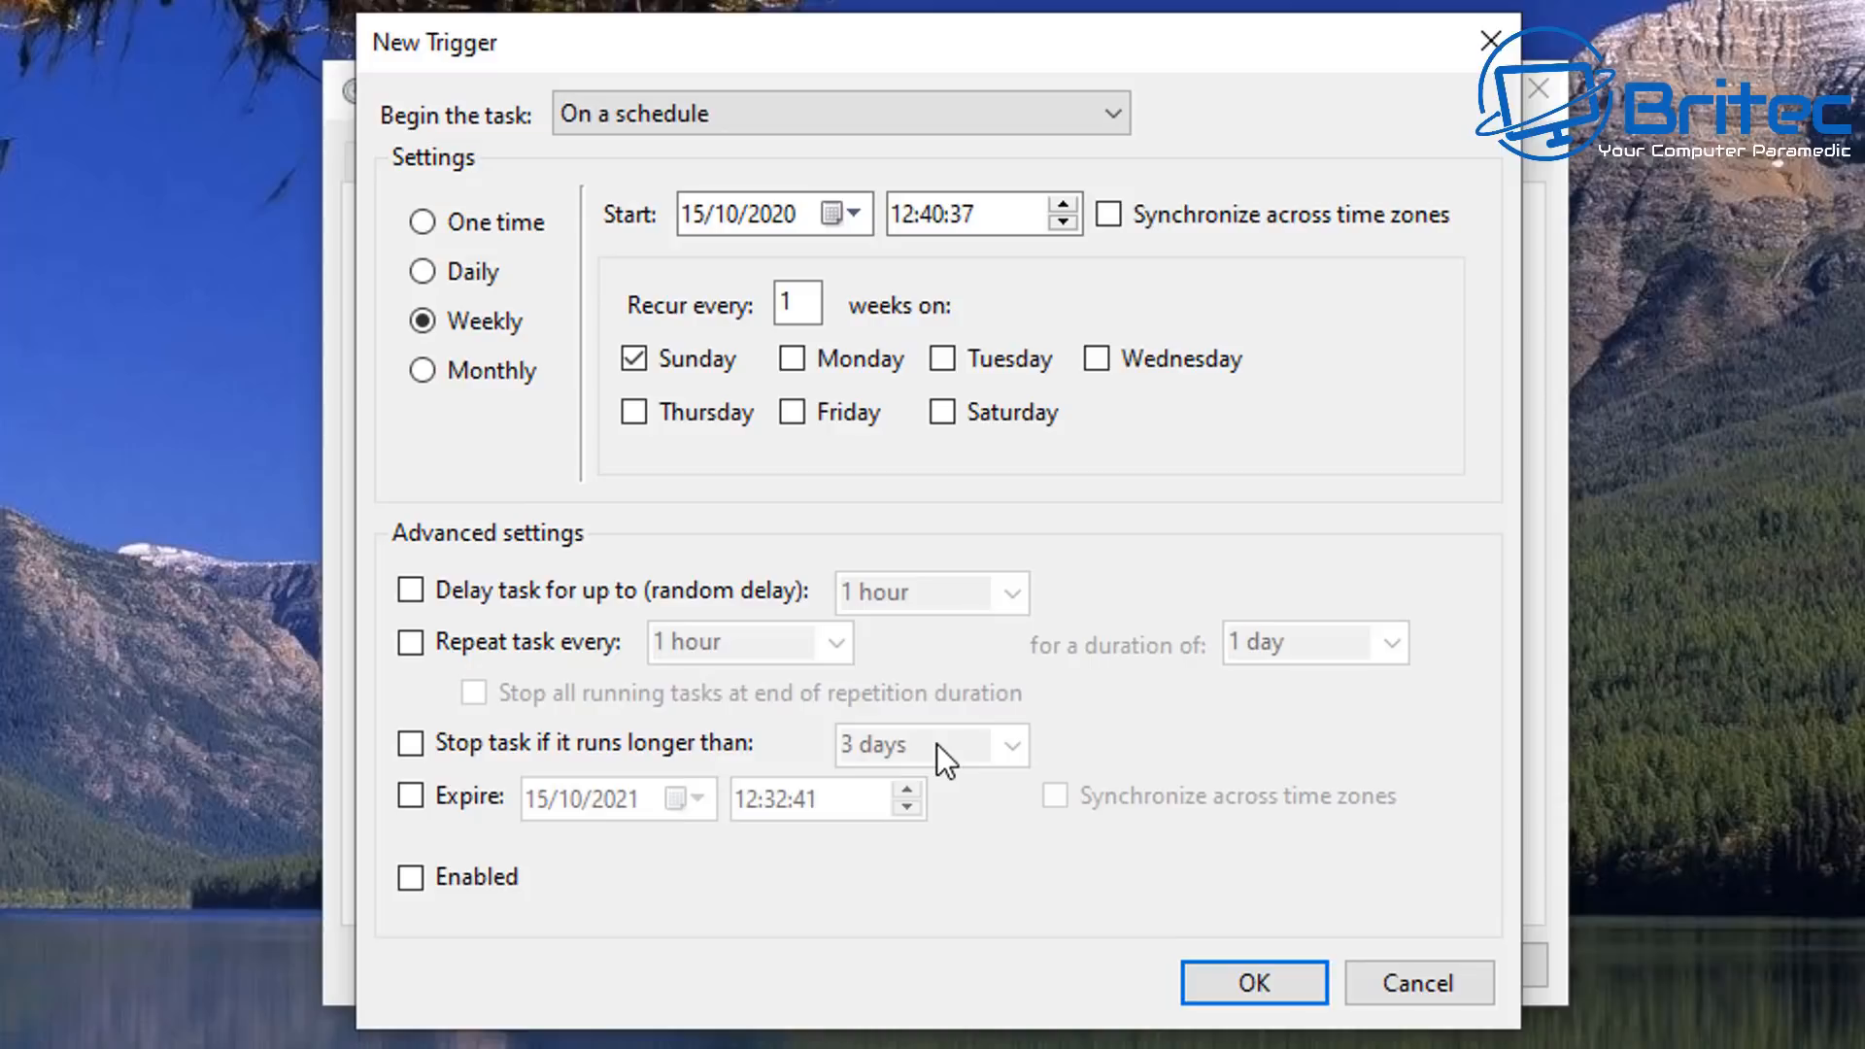
pyautogui.click(412, 799)
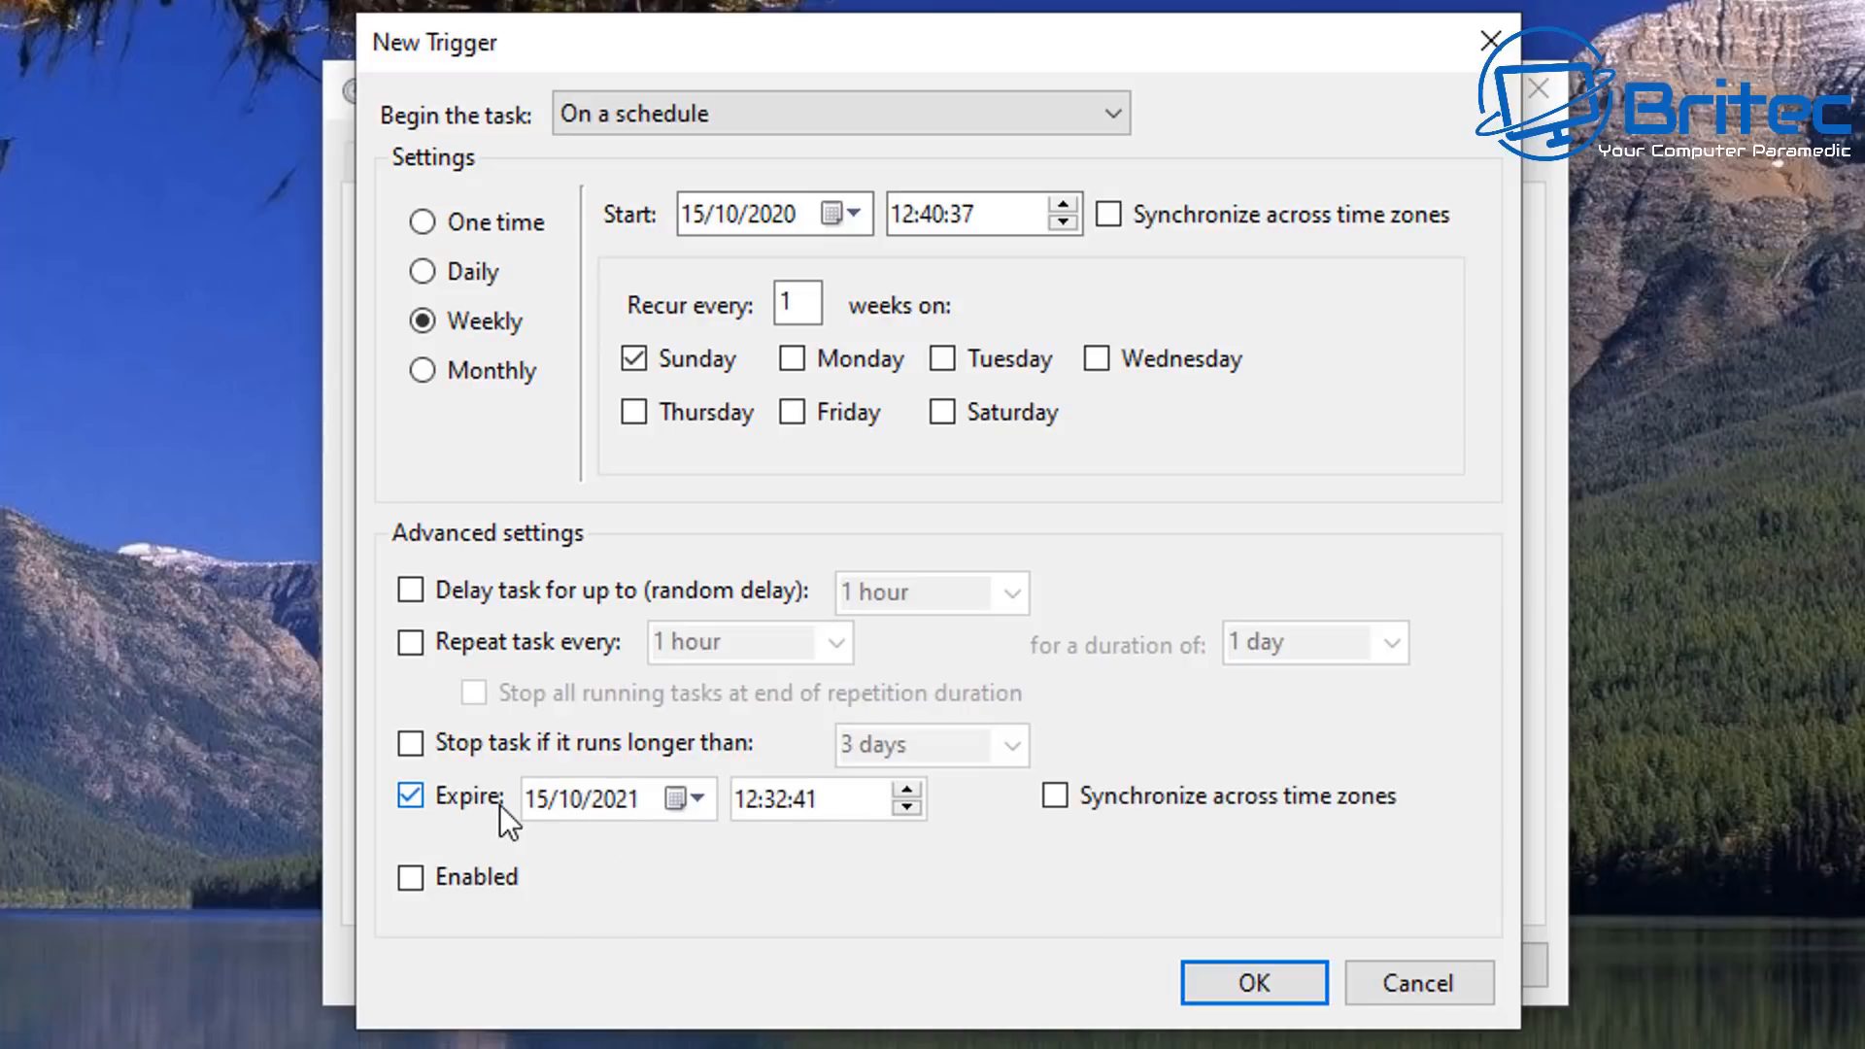
pyautogui.click(411, 800)
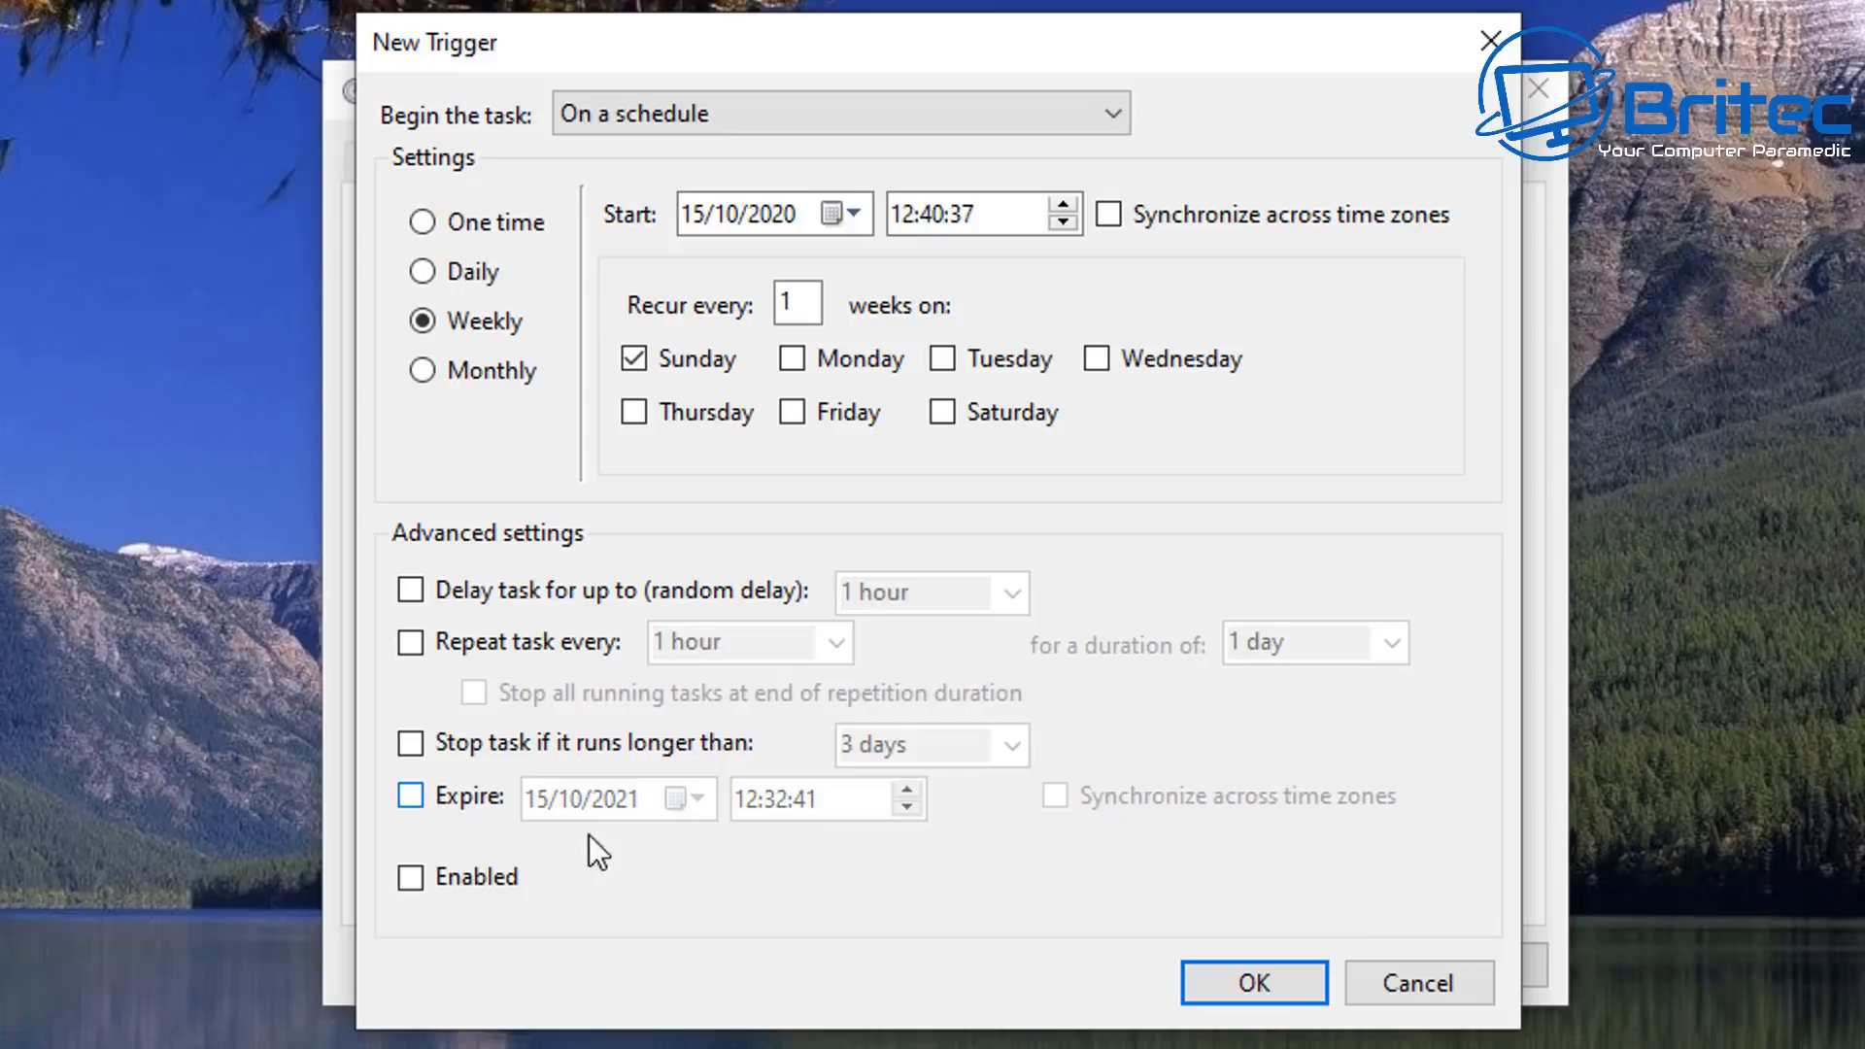
# Enable the weekly trigger, save it with the RegIdleBackup task's properties, and close Task Scheduler.
pyautogui.click(416, 883)
pyautogui.click(1227, 977)
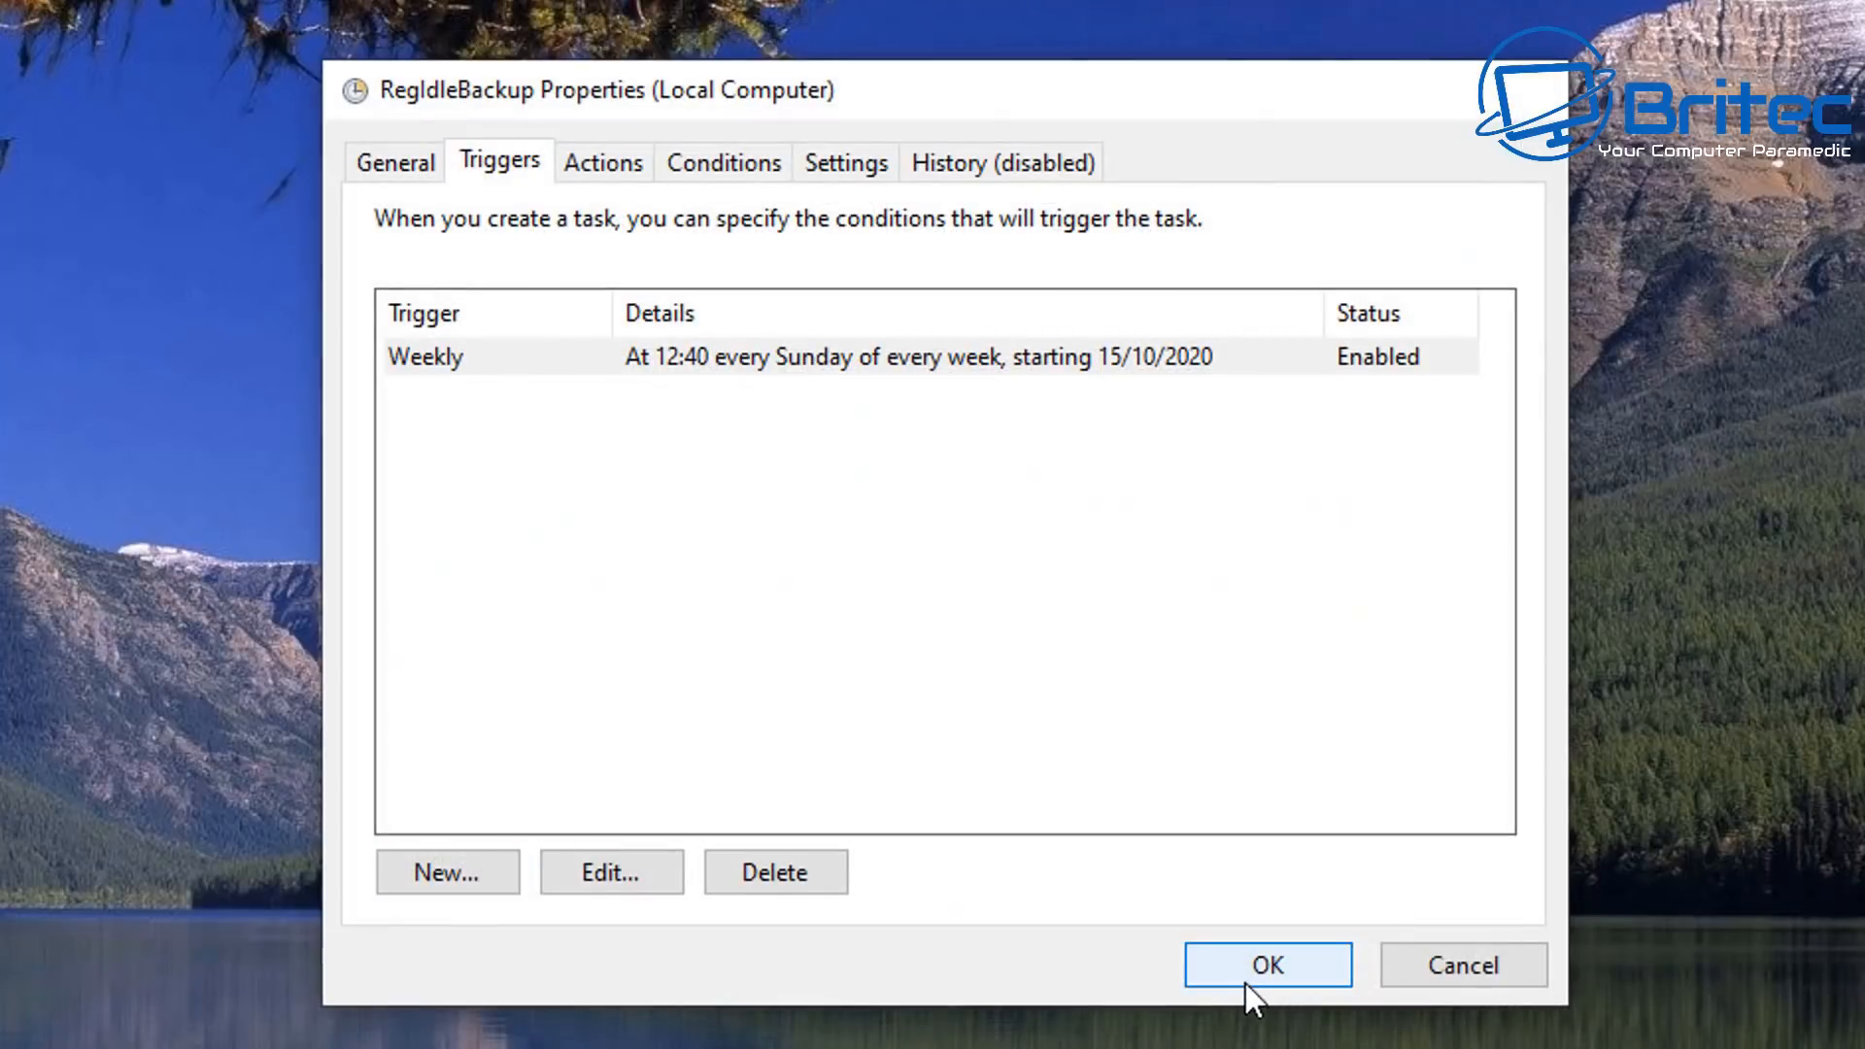
pyautogui.click(1245, 983)
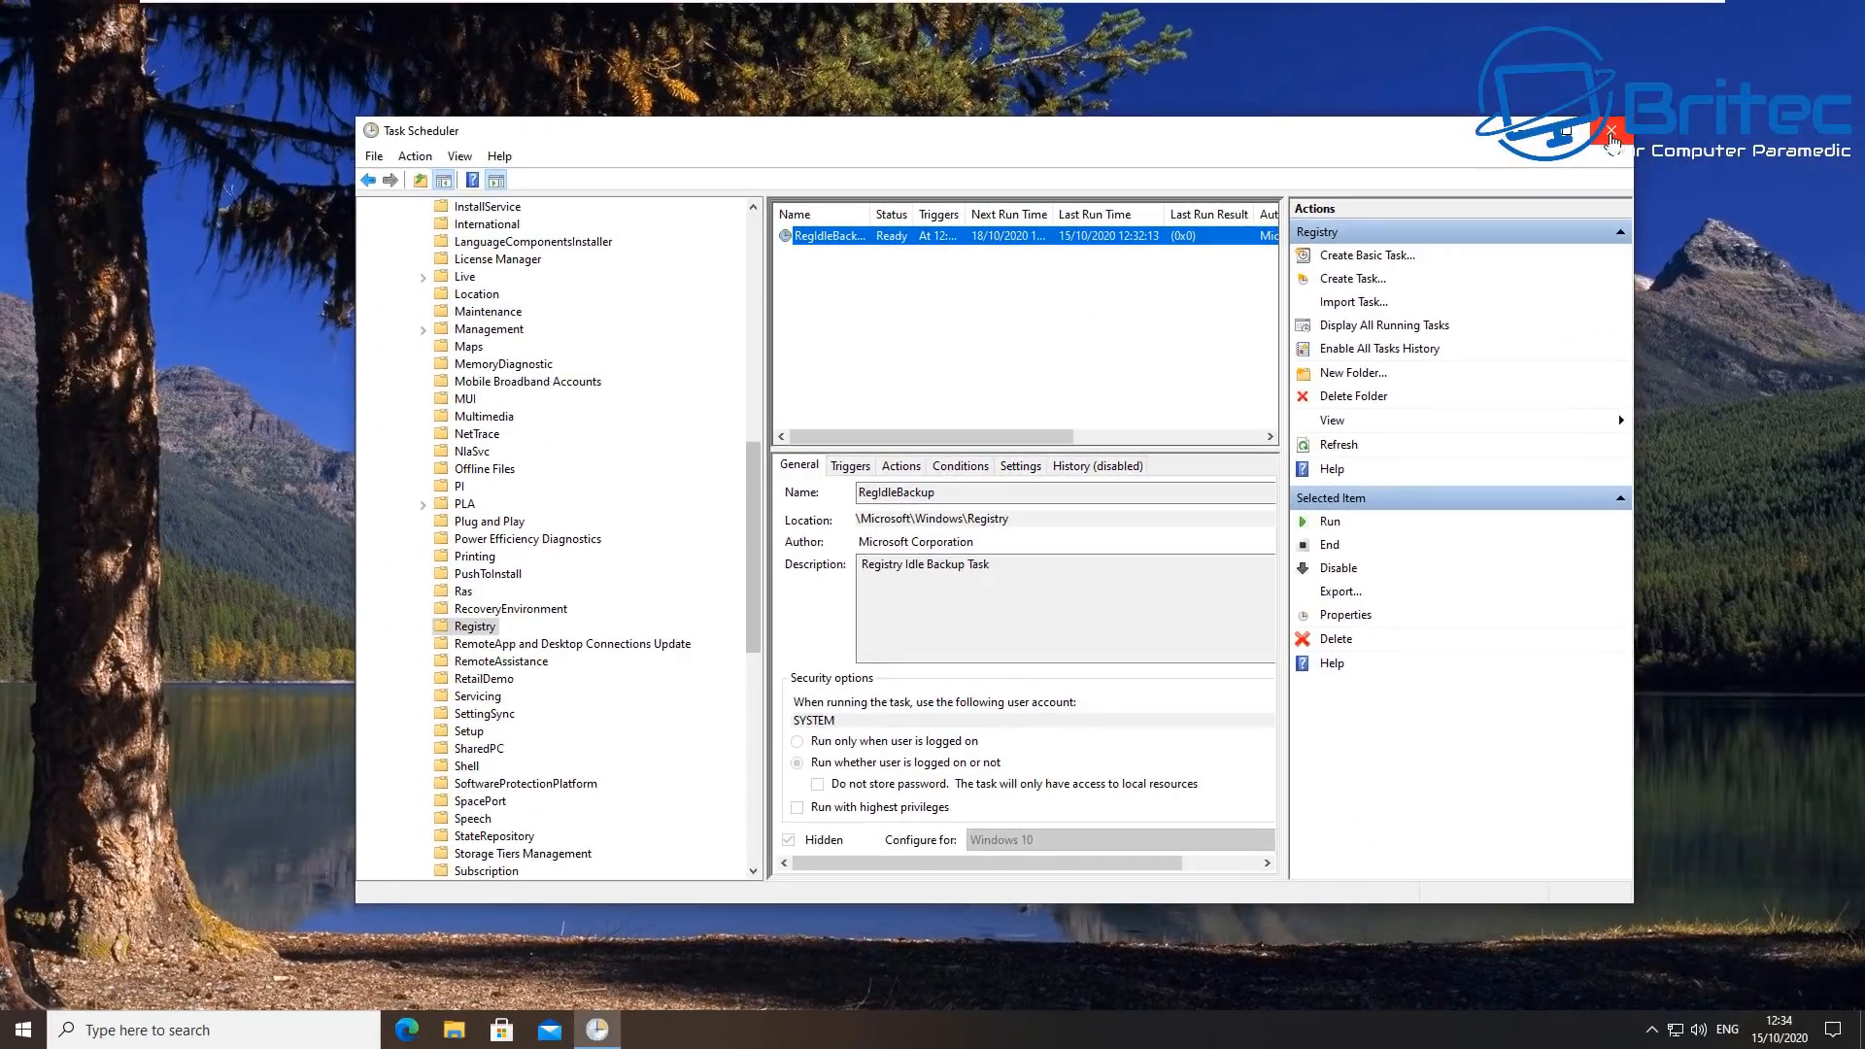
pyautogui.click(1611, 136)
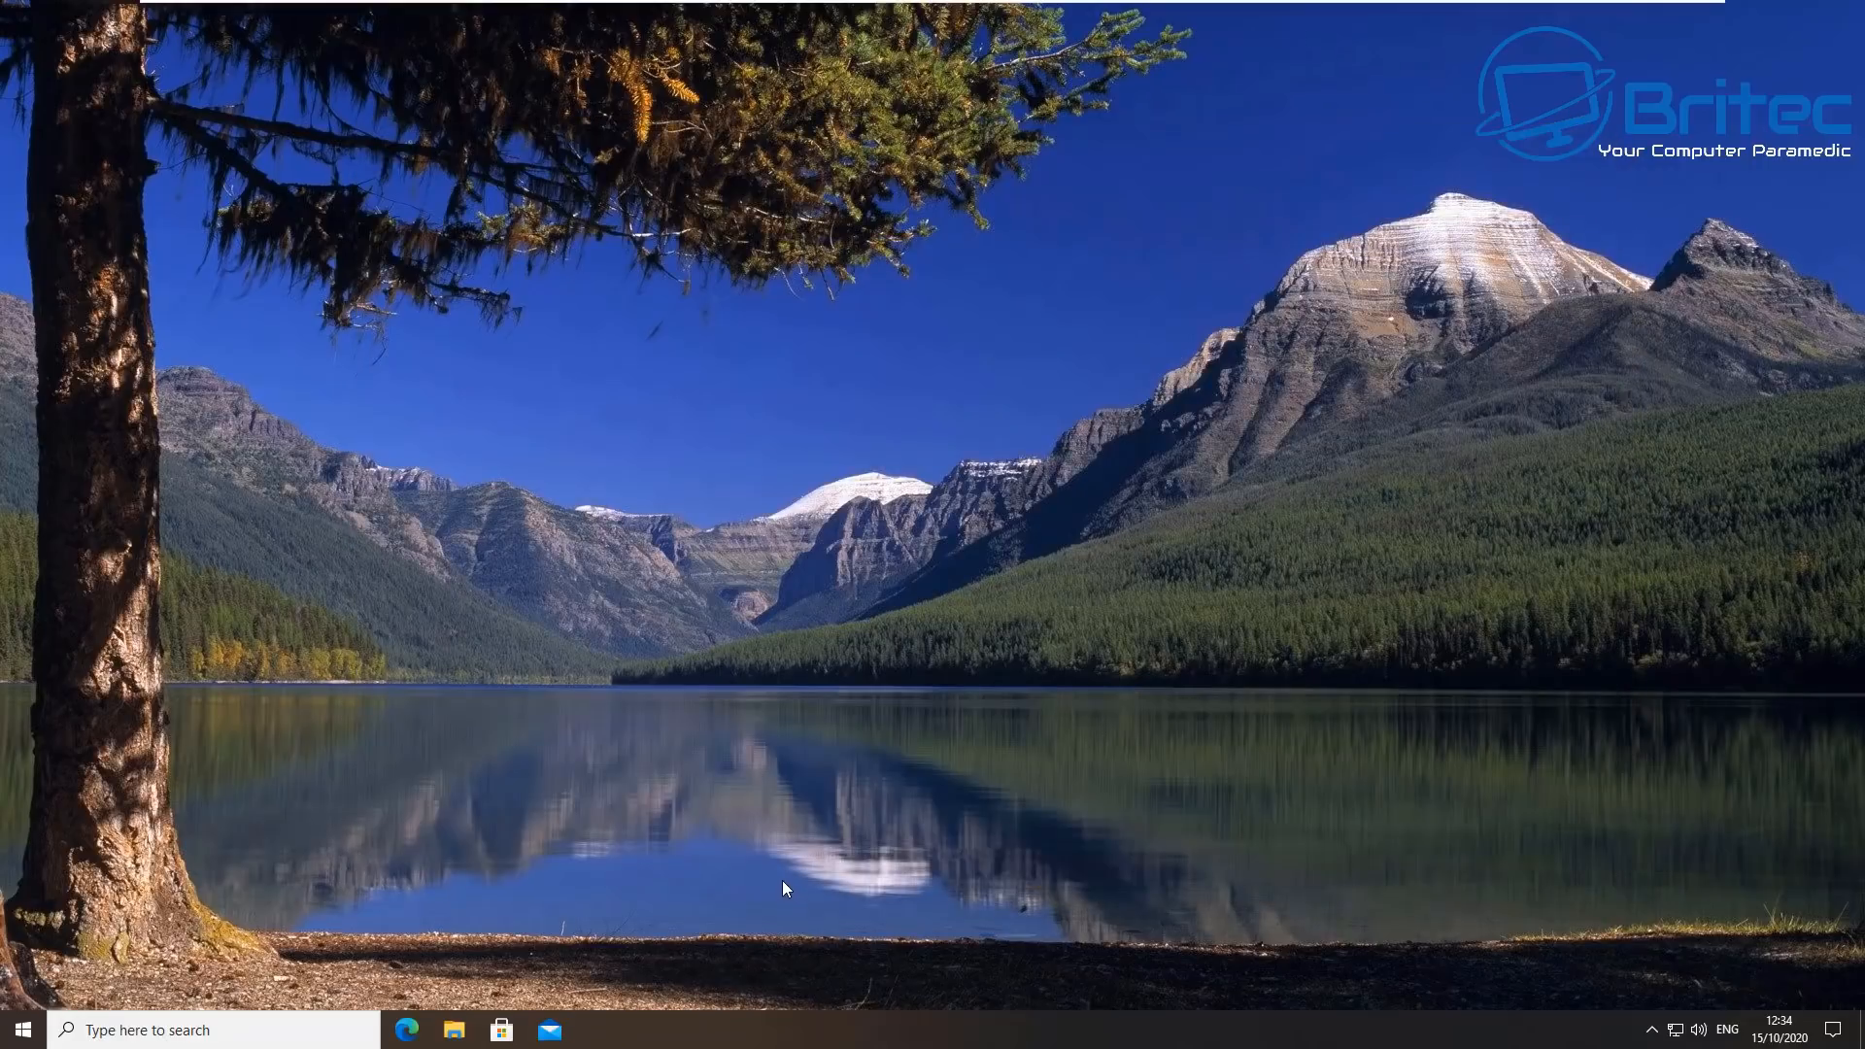
# Open the C:\Windows\System32\config\RegBack folder in File Explorer.
pyautogui.press('super+e')
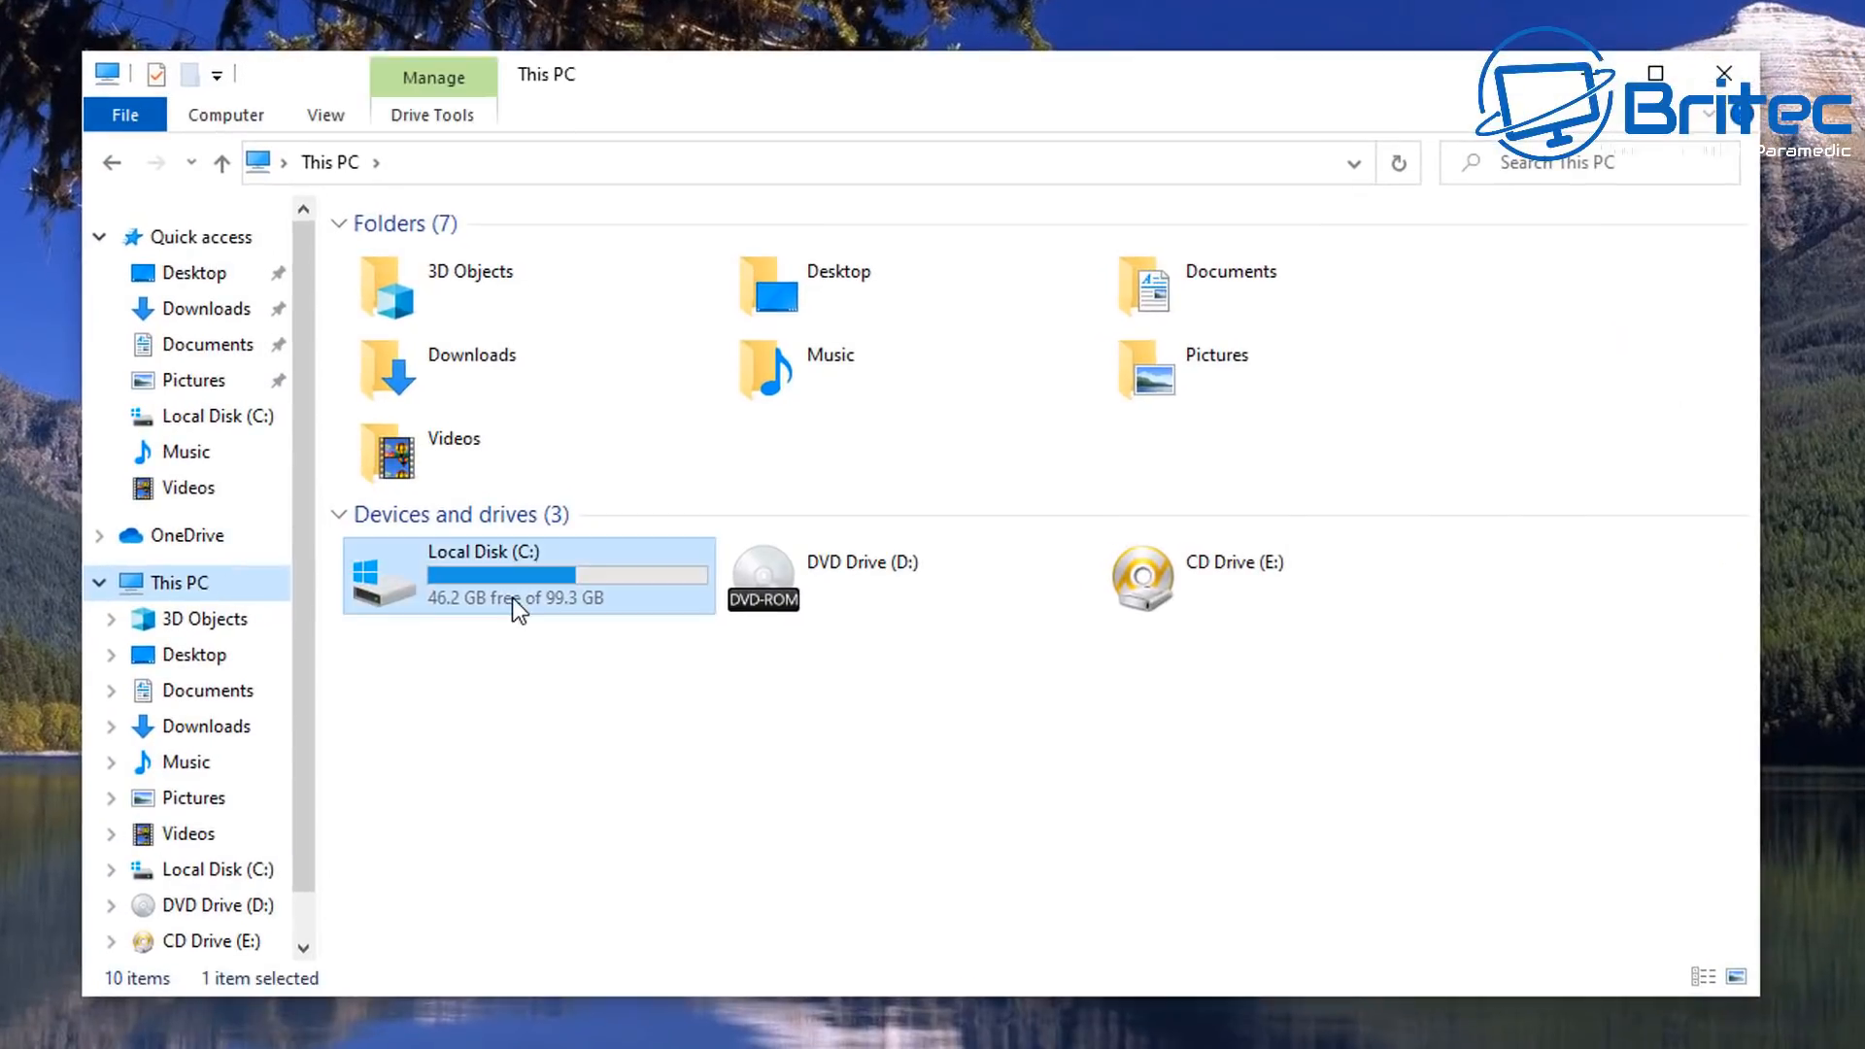
pyautogui.doubleClick(640, 575)
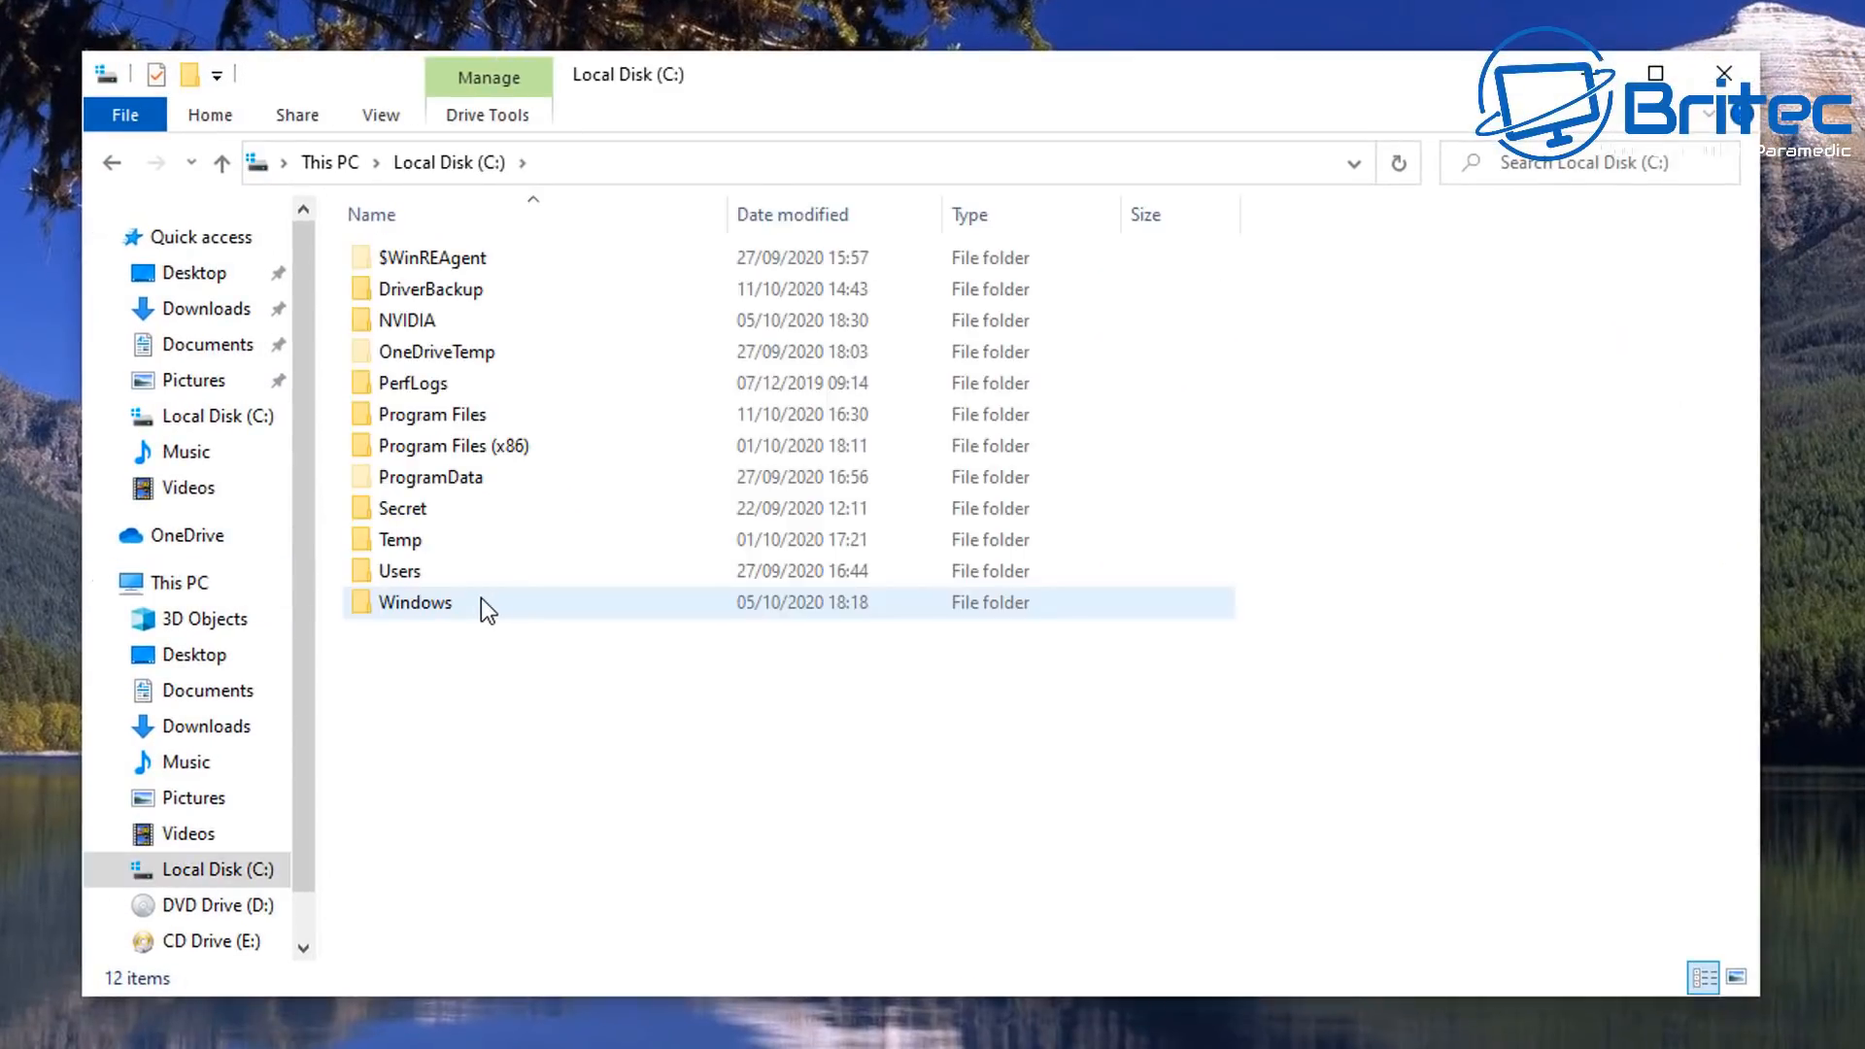
pyautogui.doubleClick(481, 598)
pyautogui.scroll(-5, 550, 786)
pyautogui.scroll(-12, 548, 789)
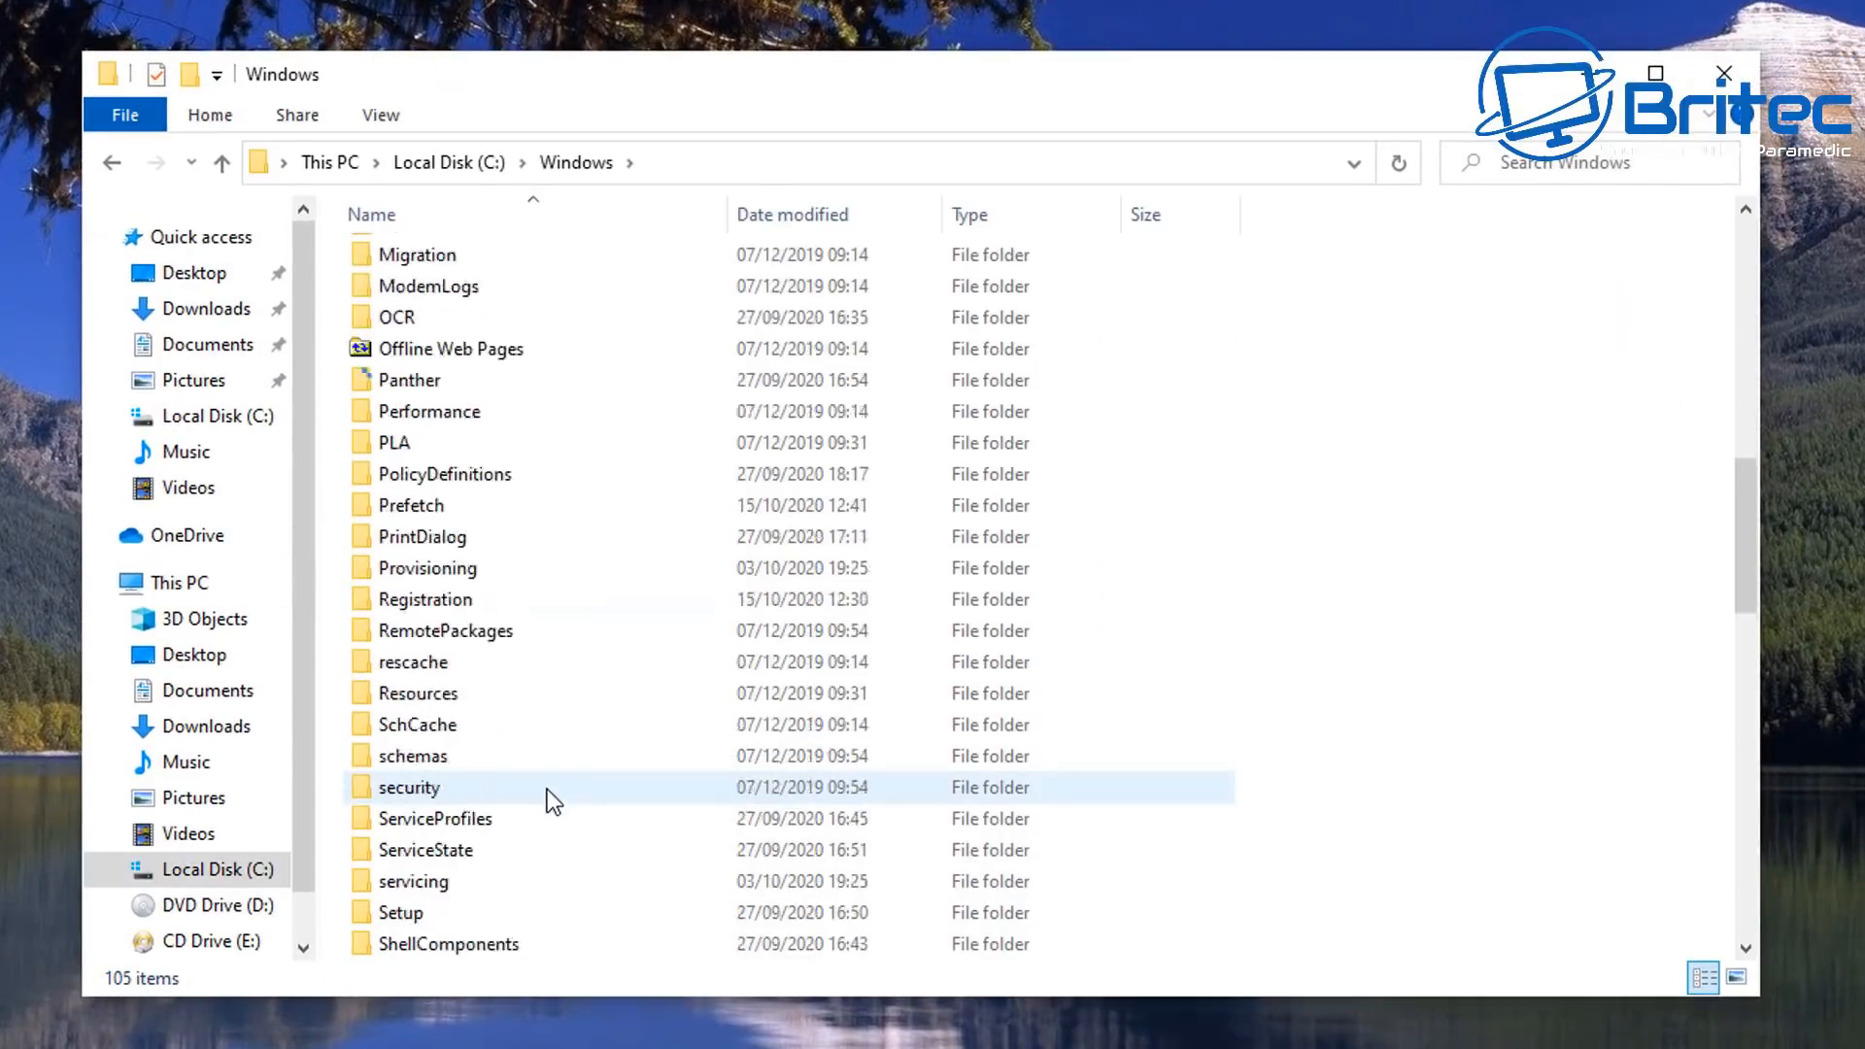
pyautogui.doubleClick(462, 732)
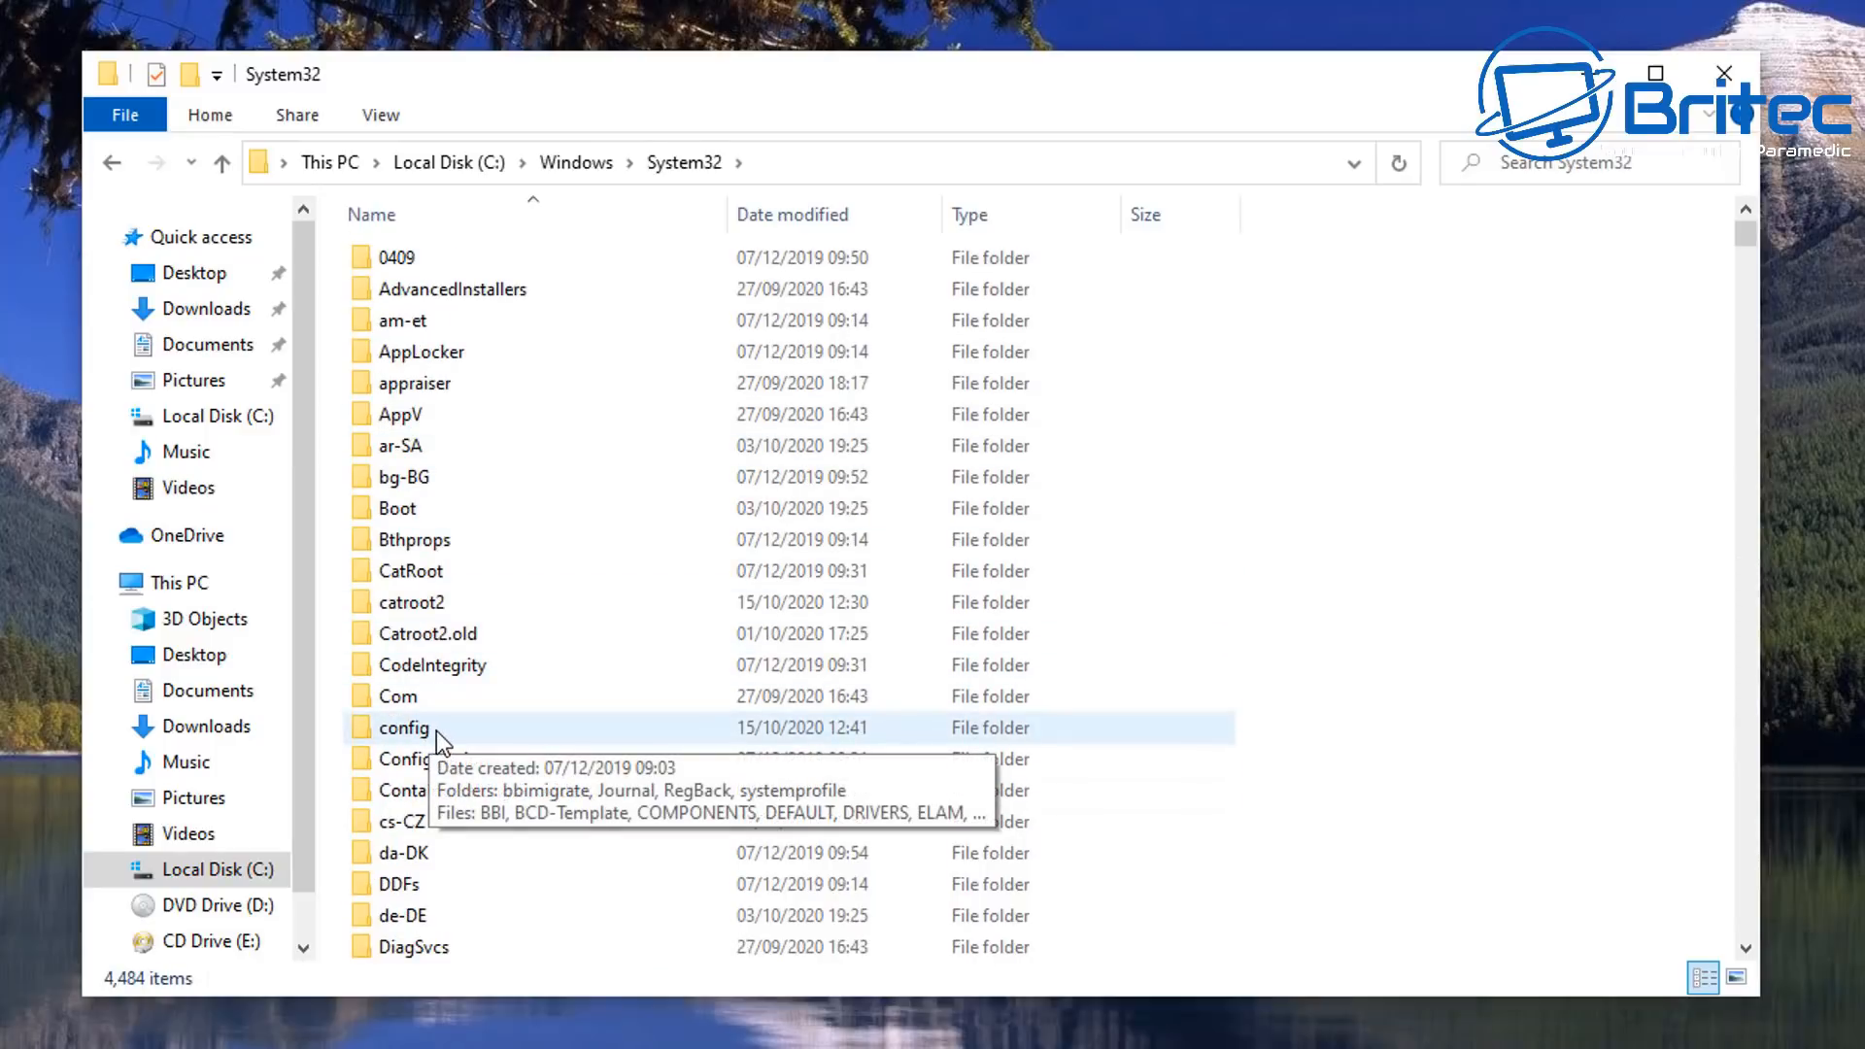
pyautogui.doubleClick(435, 731)
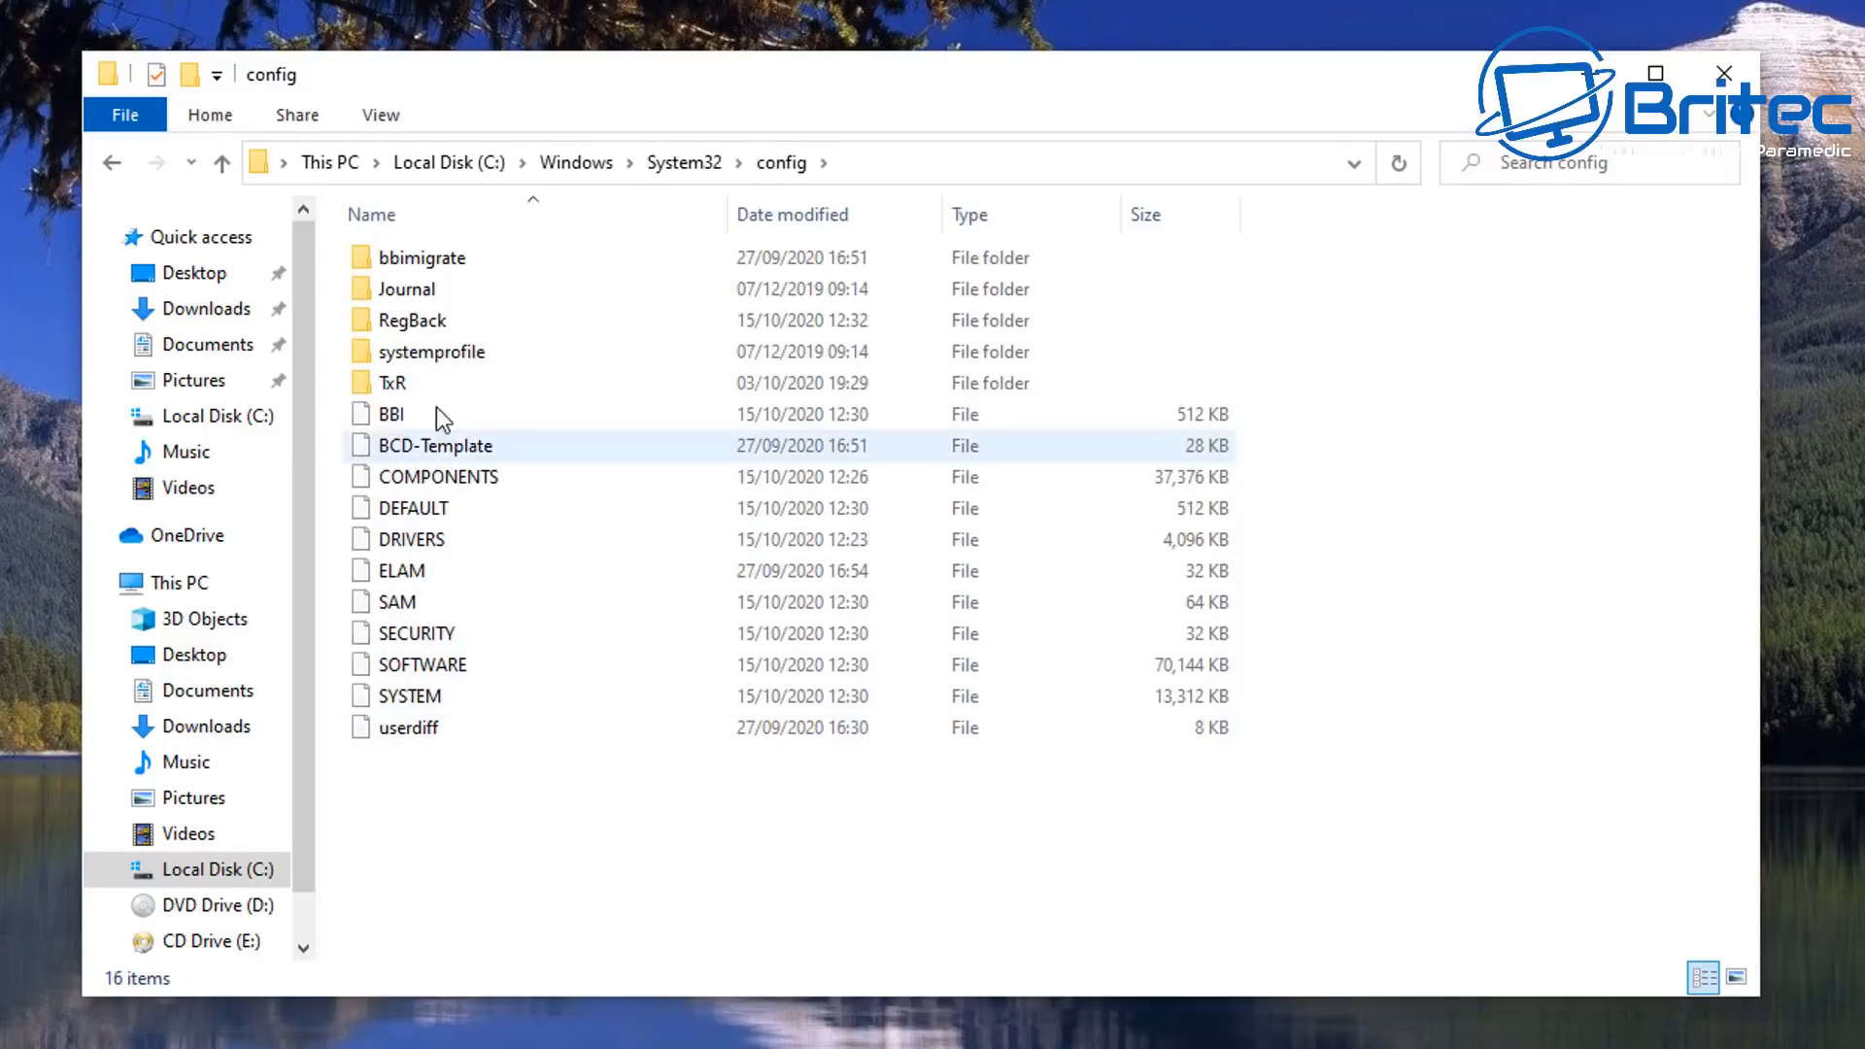
pyautogui.doubleClick(504, 318)
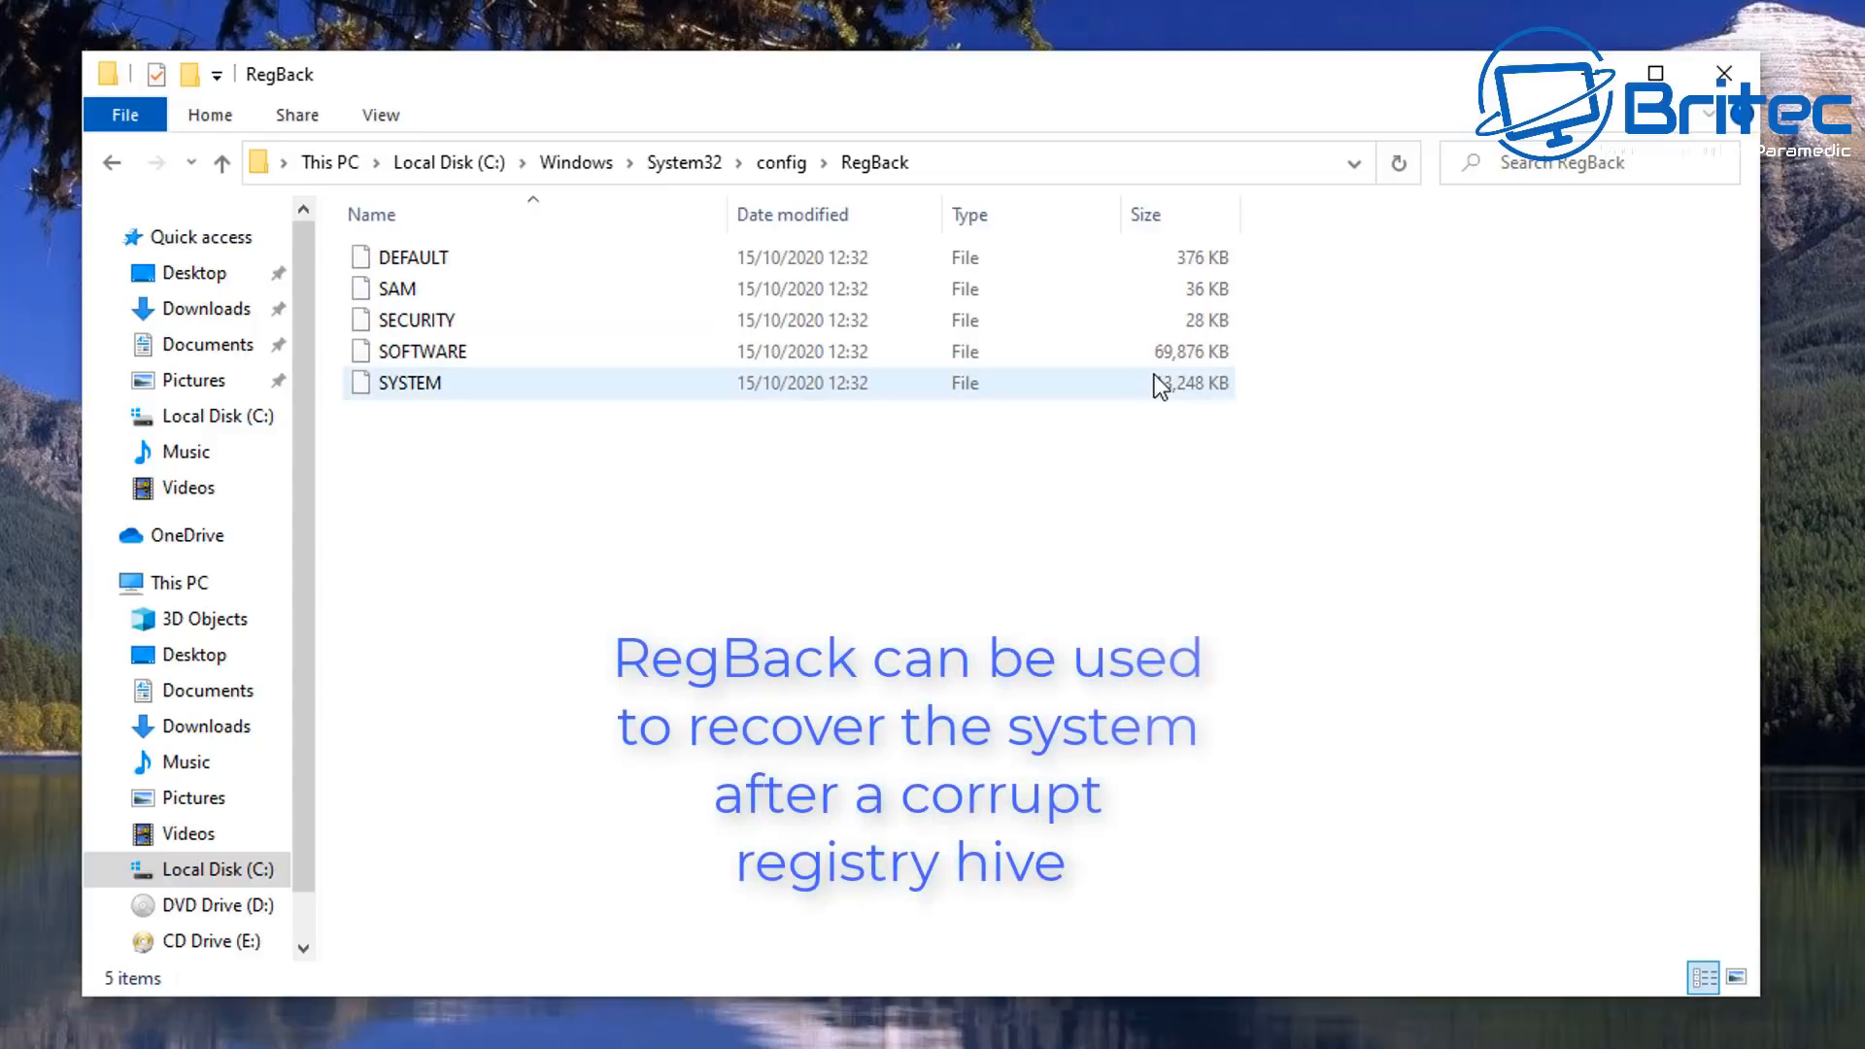
# Check the sizes of all the registry hive backups in the RegBack folder, then close File Explorer.
pyautogui.moveTo(1051, 430); pyautogui.dragTo(691, 250)
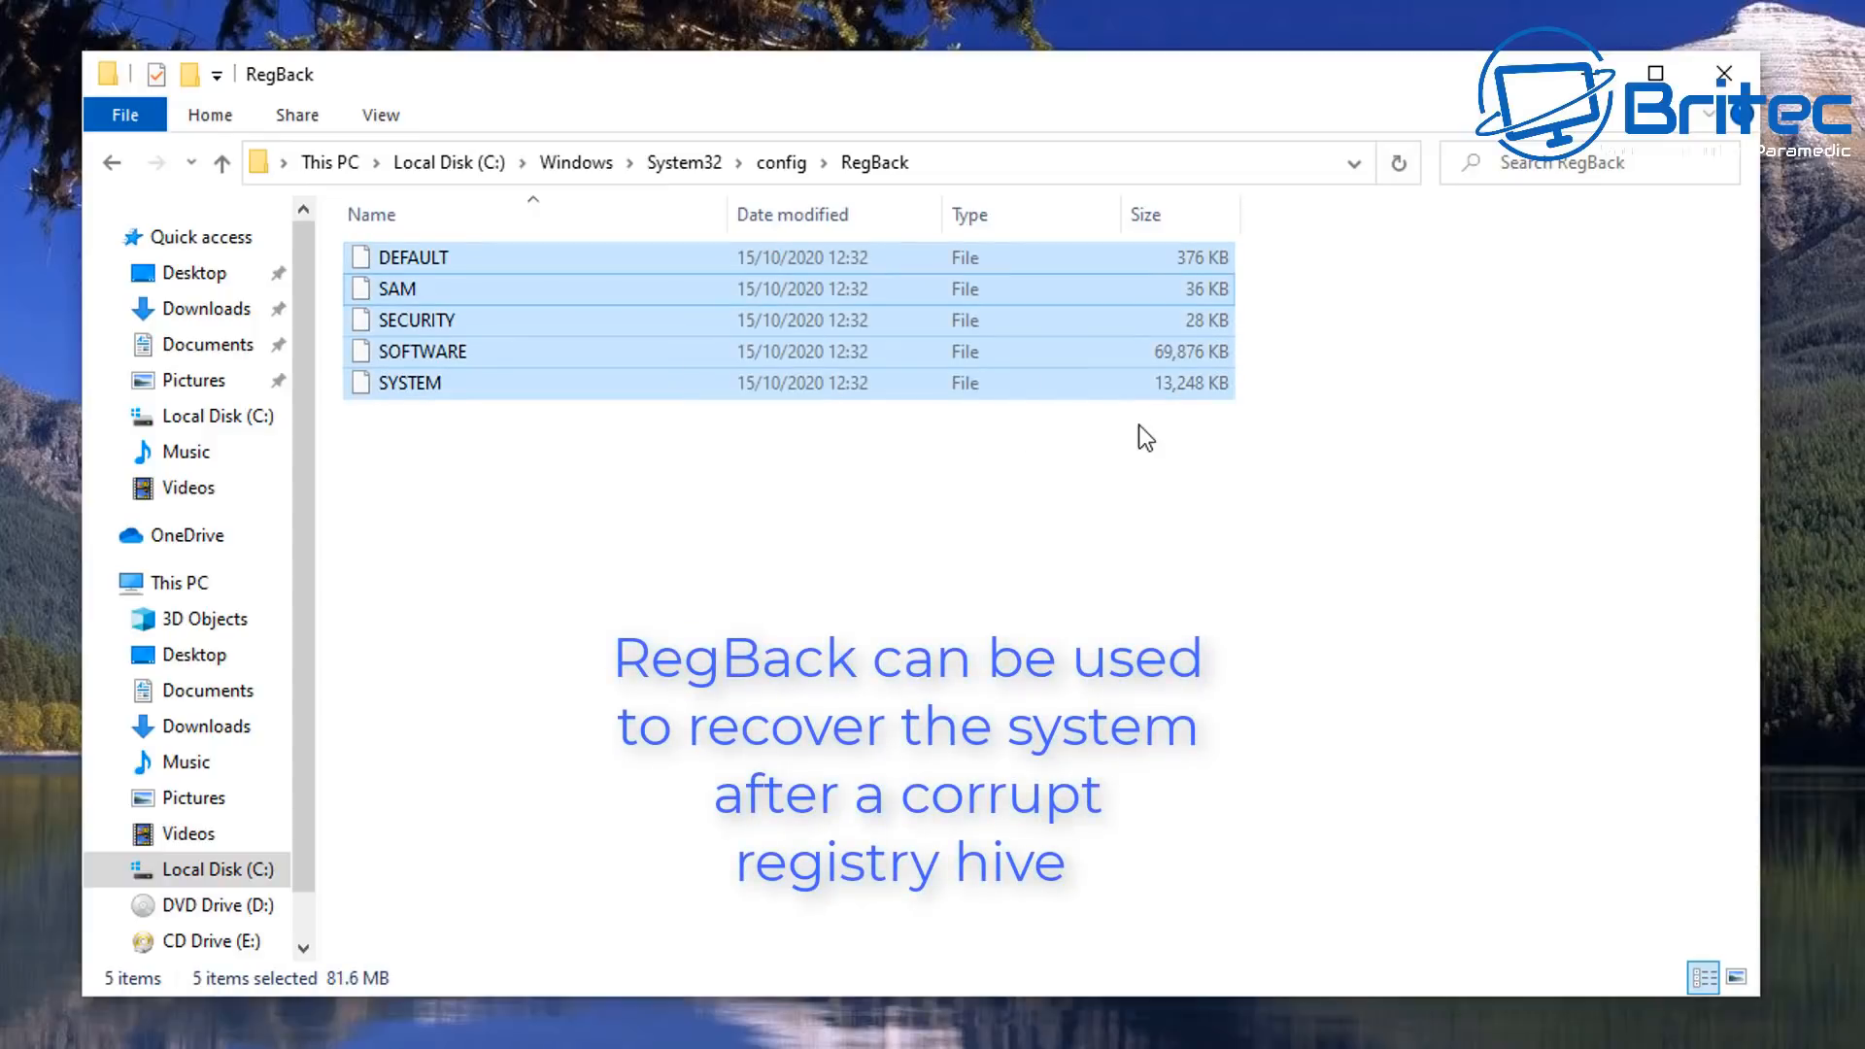
pyautogui.click(907, 447)
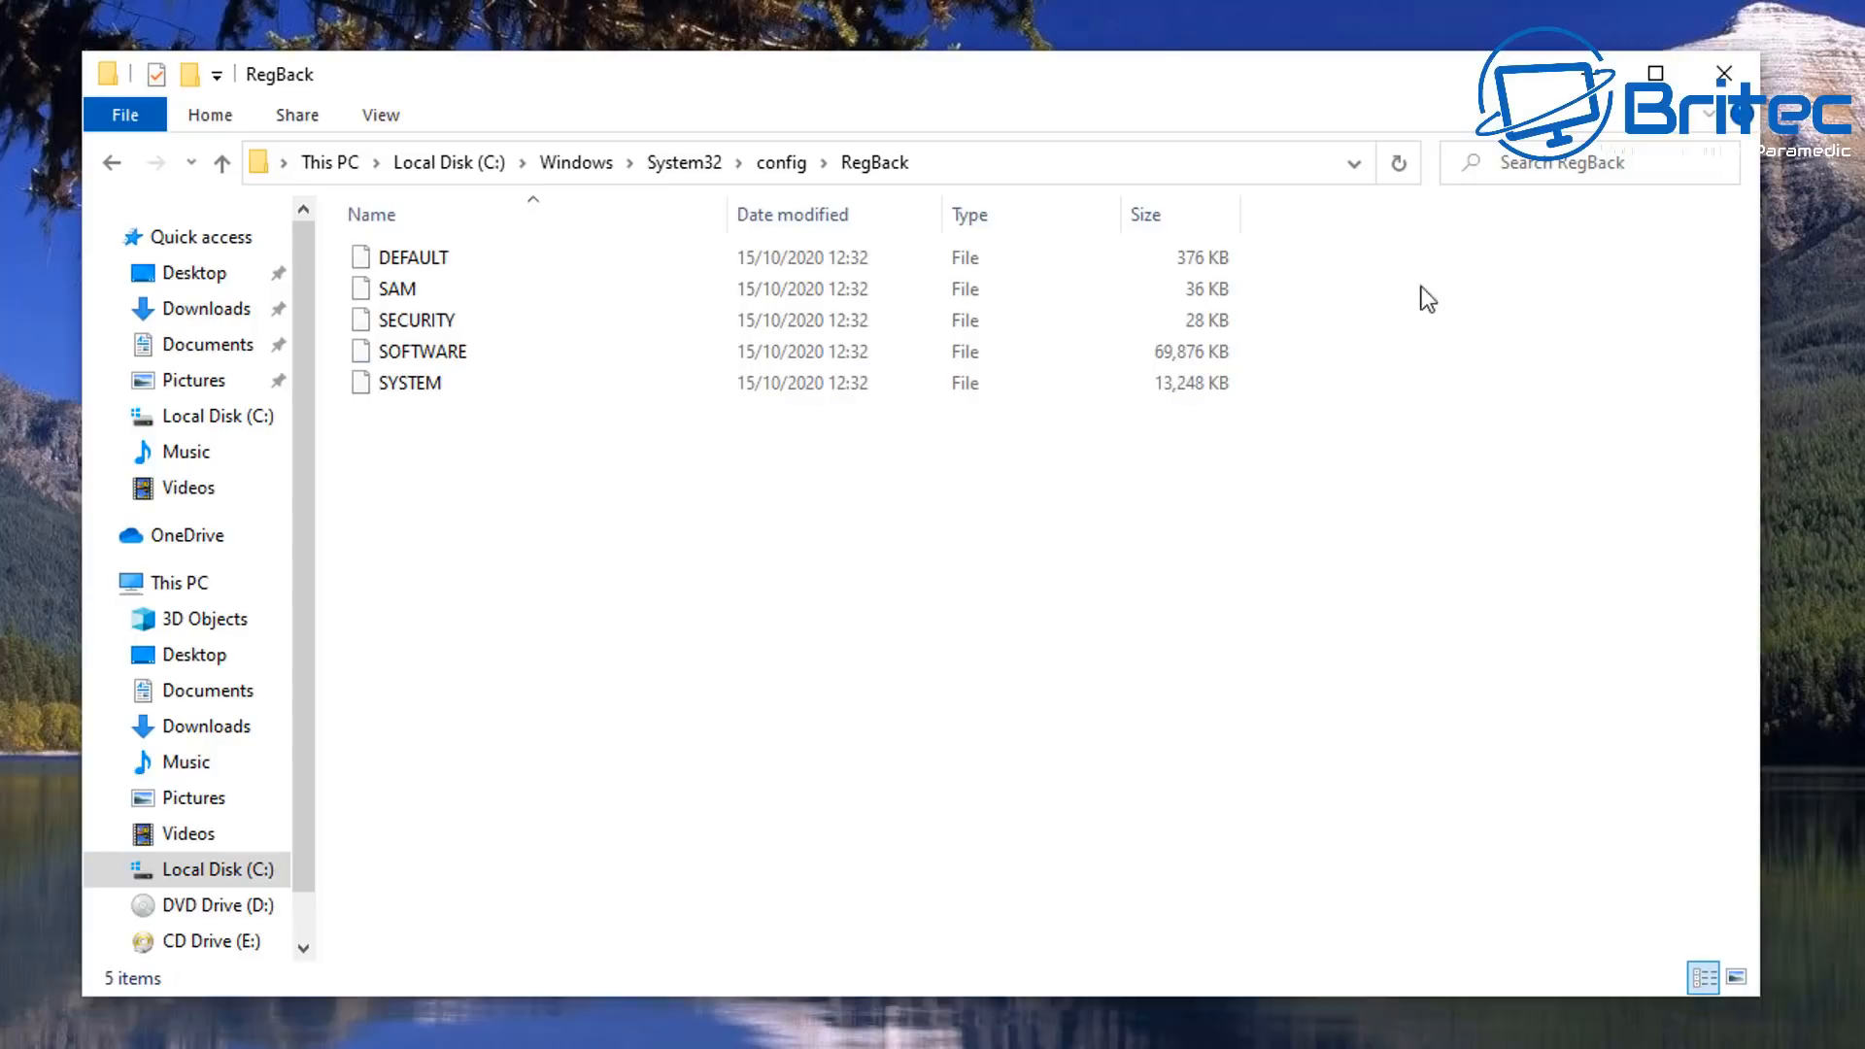
pyautogui.click(1723, 88)
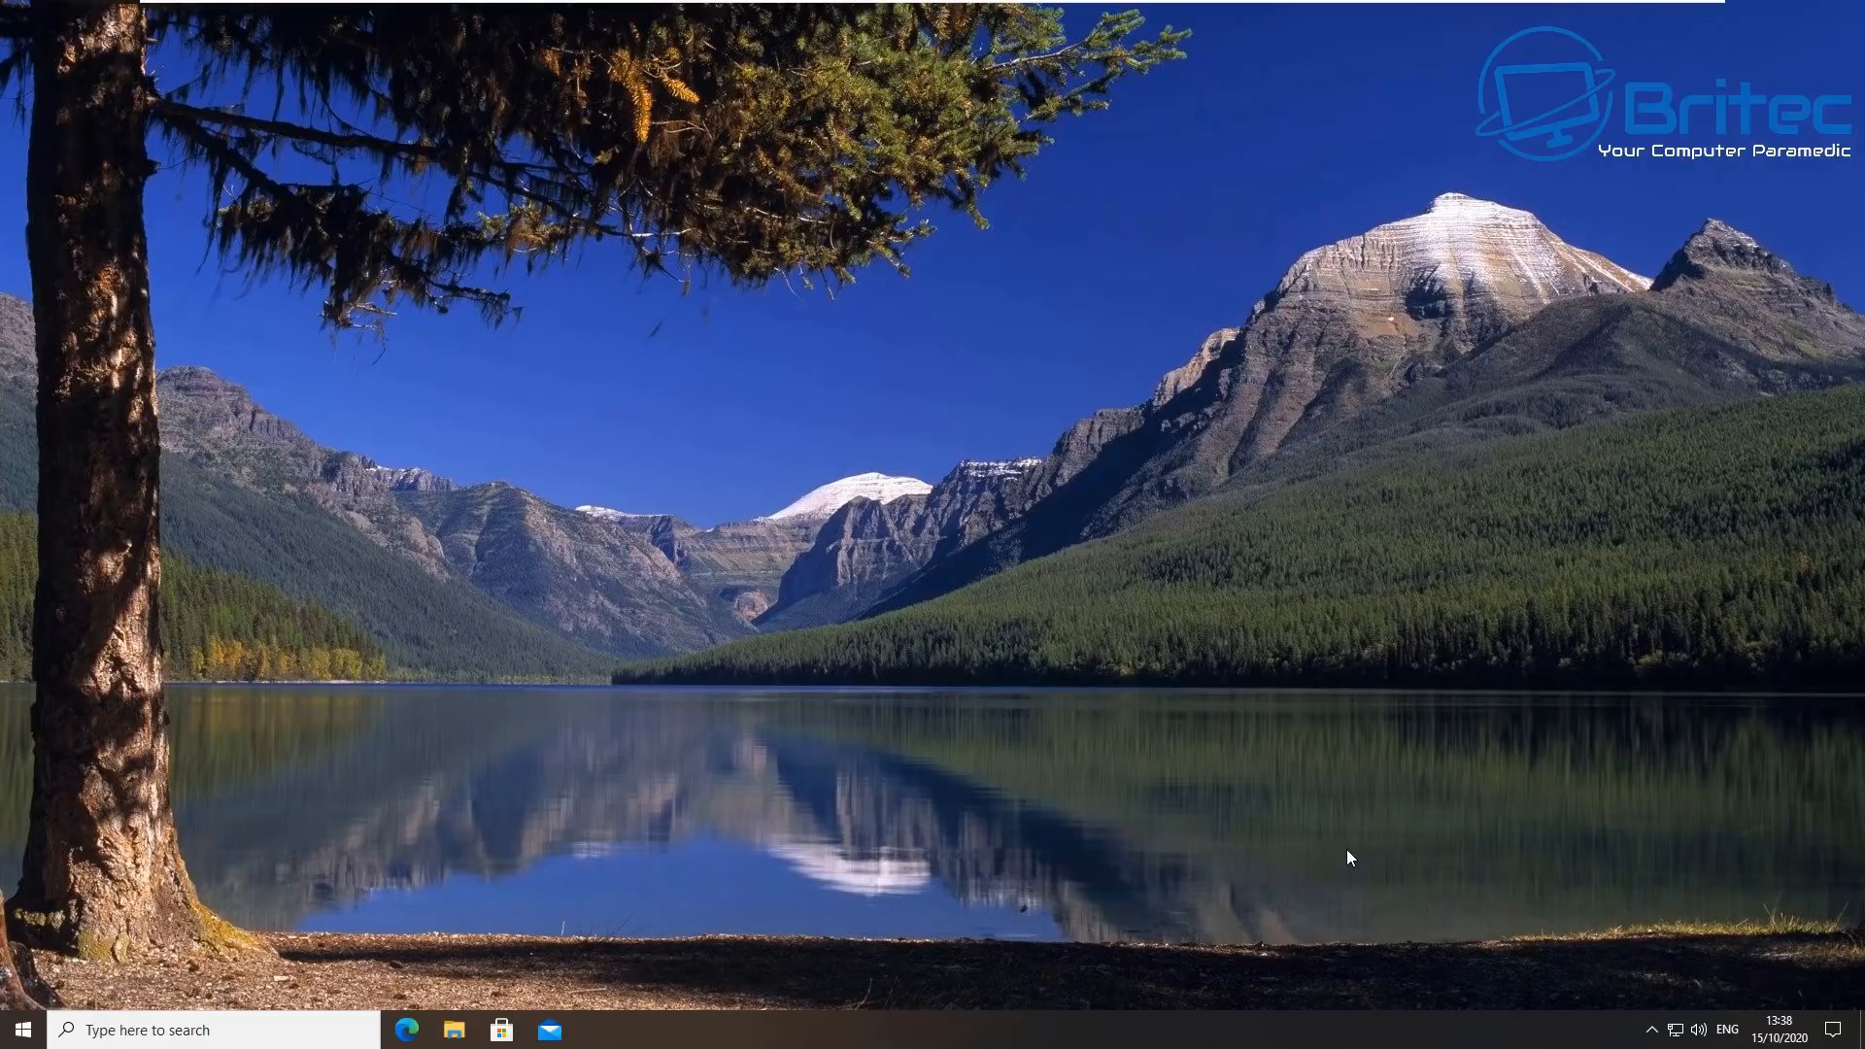
# Restart the PC into the Windows recovery environment.
pyautogui.click(34, 1037)
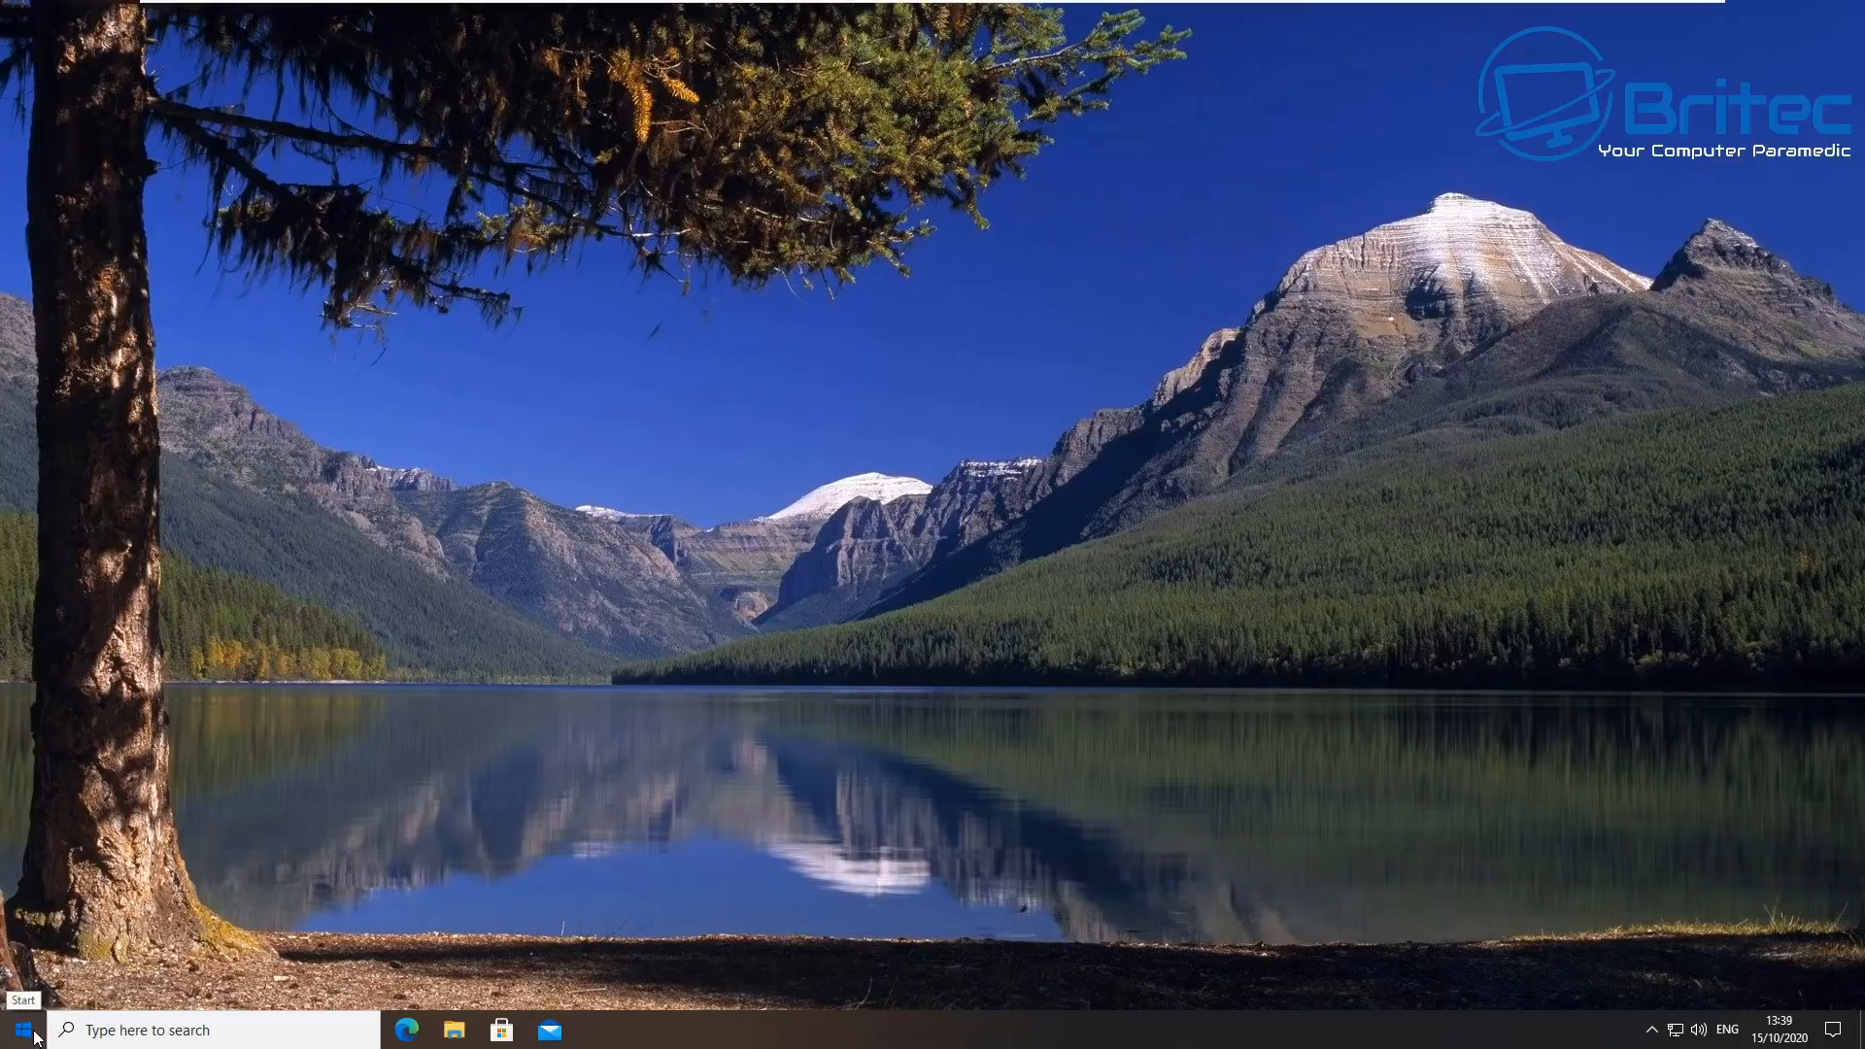
pyautogui.moveTo(40, 955)
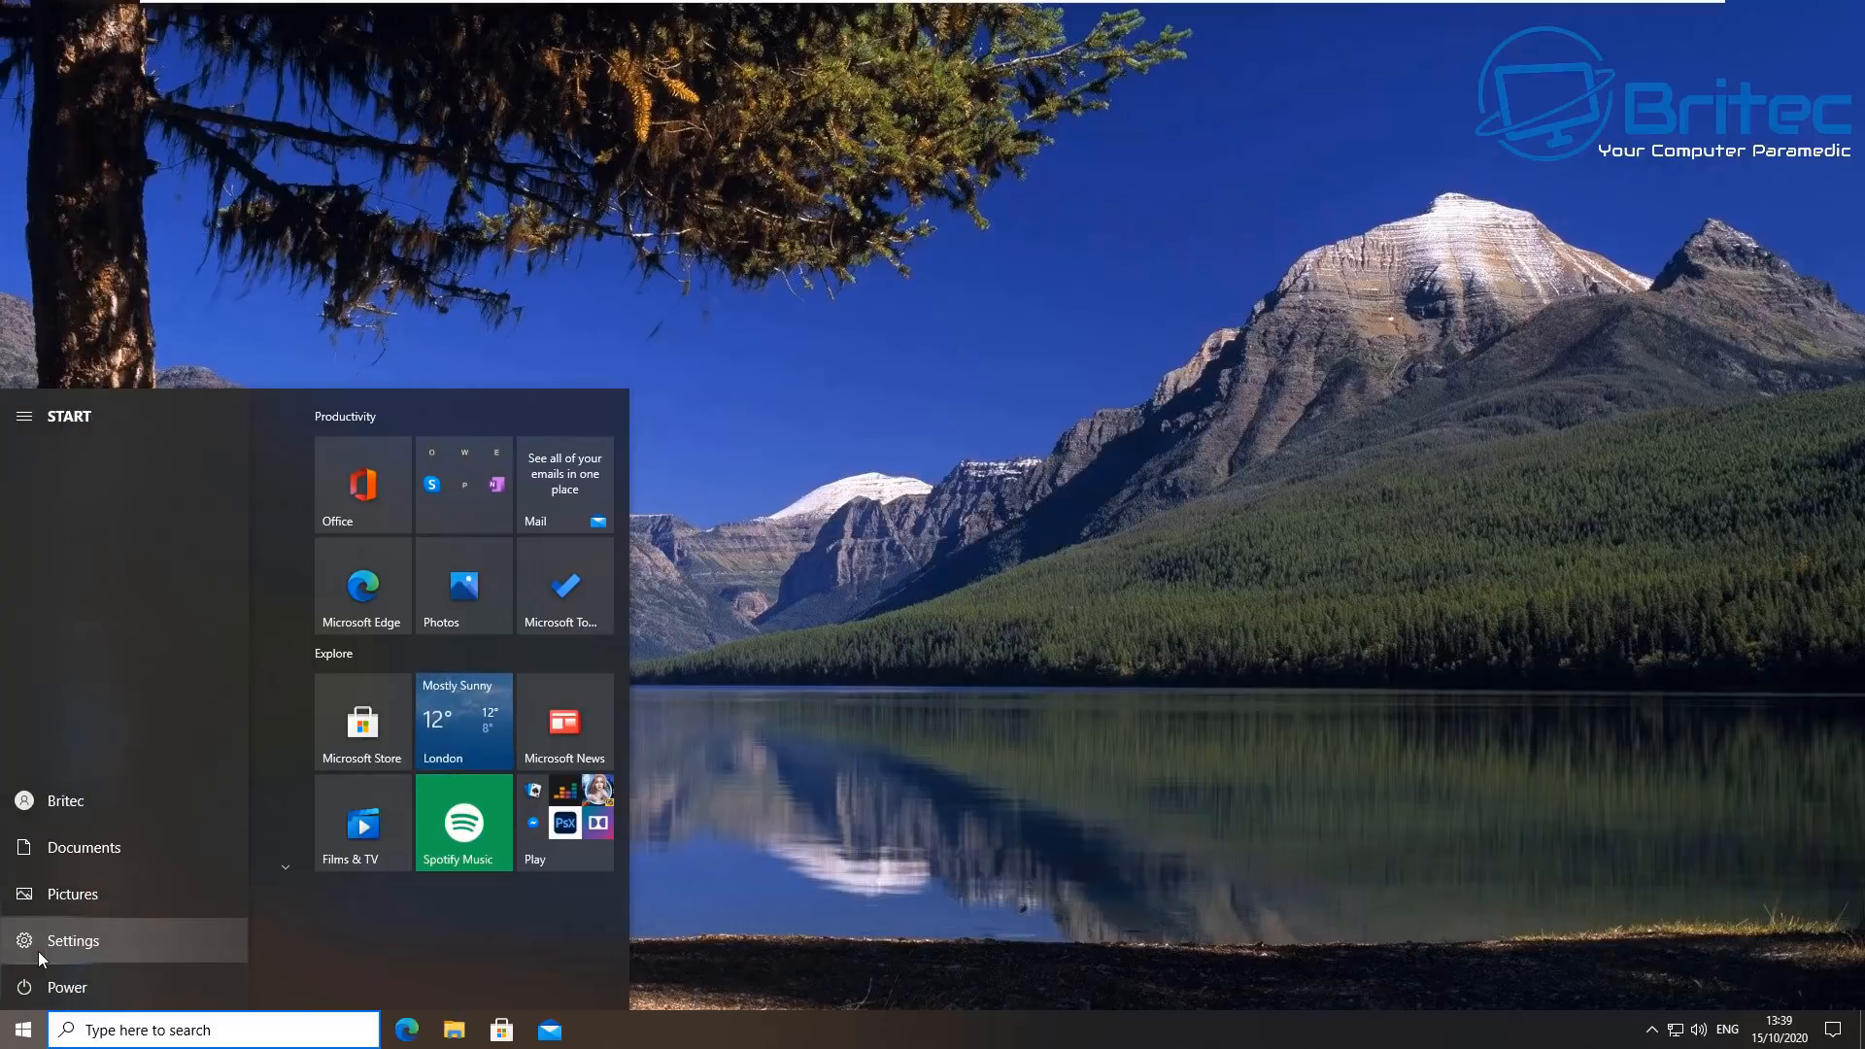
pyautogui.click(44, 986)
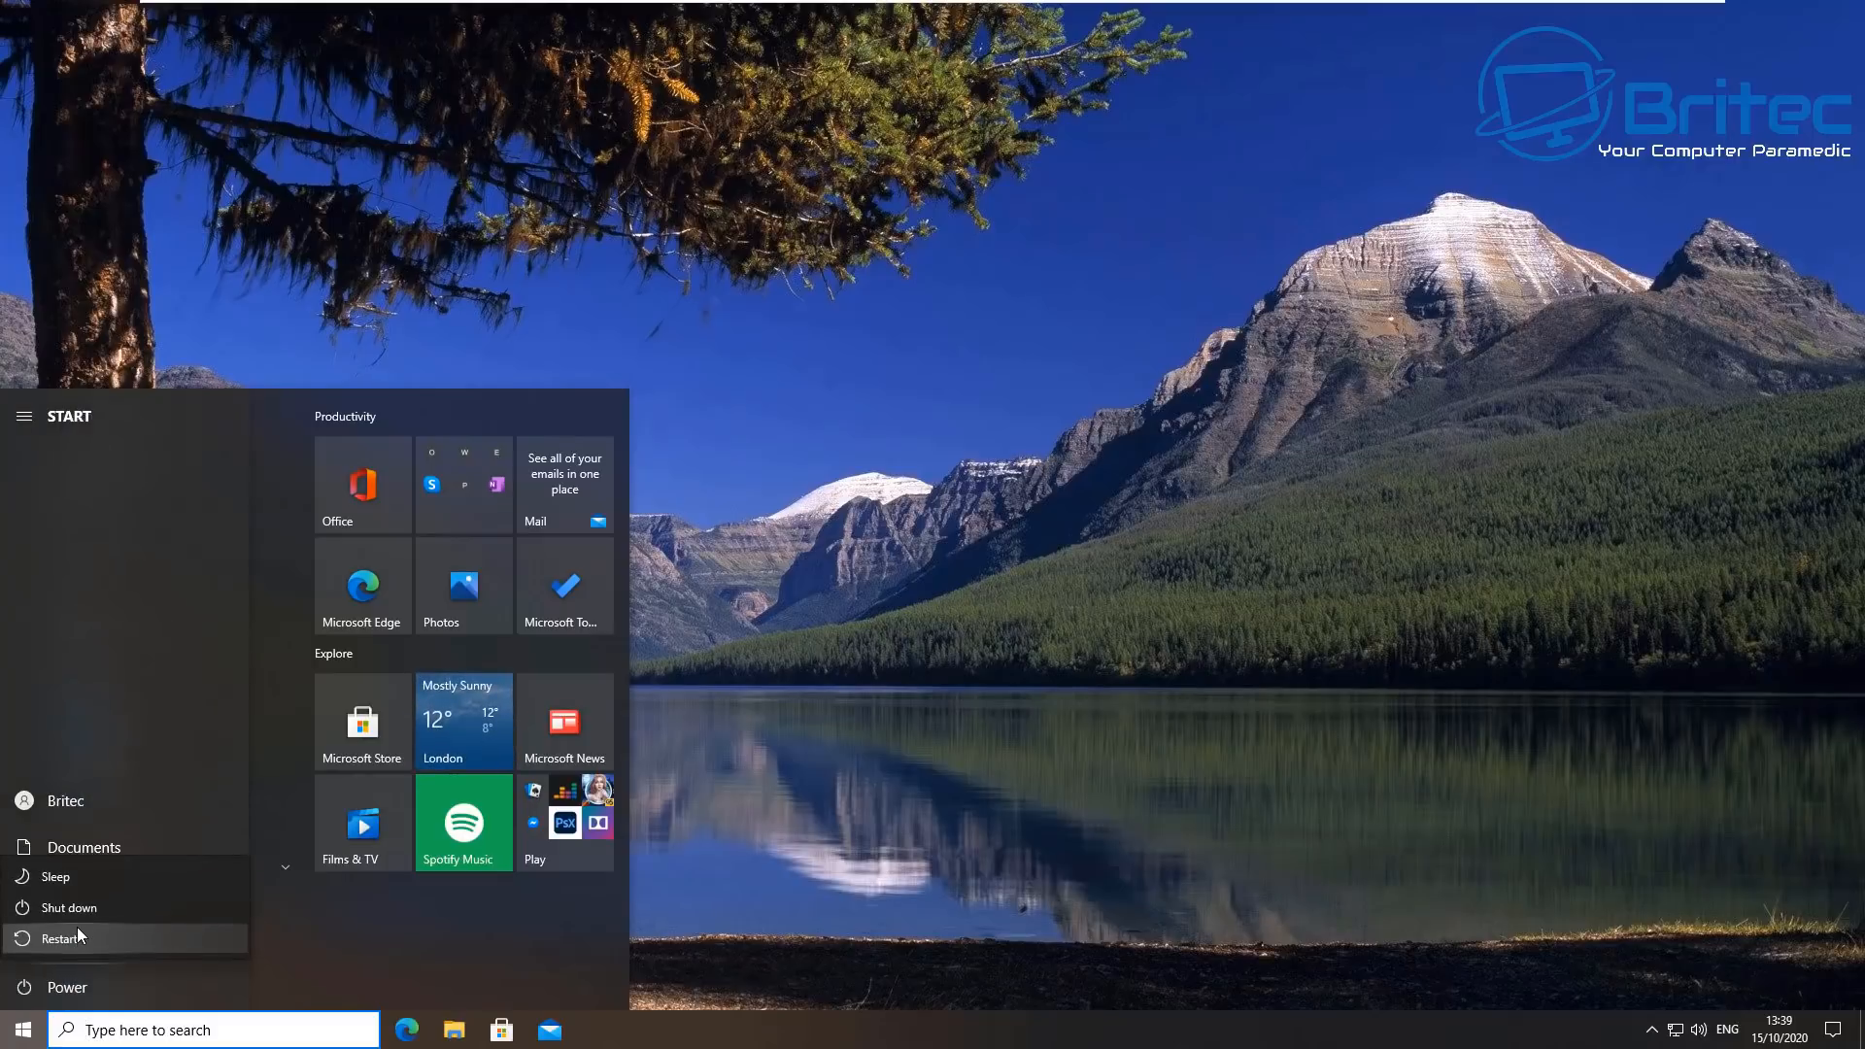
pyautogui.click(78, 937)
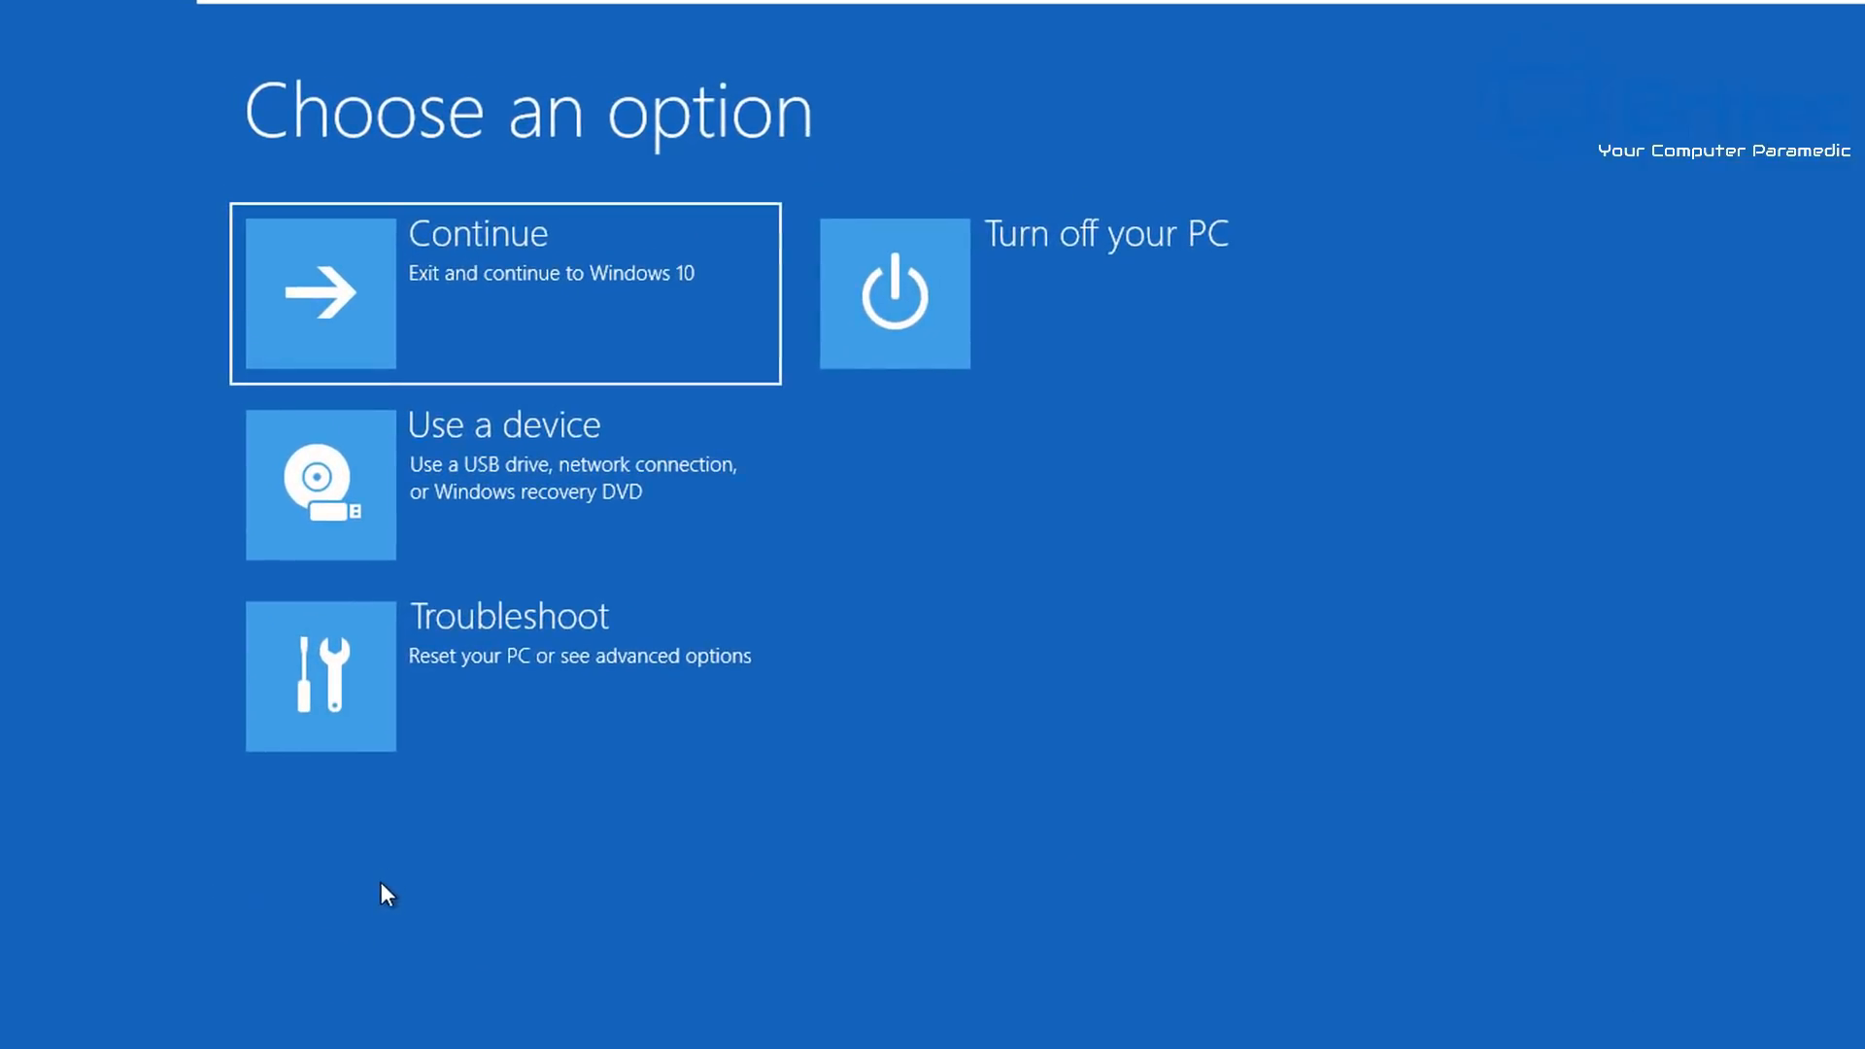
# Open the recovery Command Prompt from the advanced troubleshooting options, continuing with the Britec account and a blank password.
pyautogui.click(445, 676)
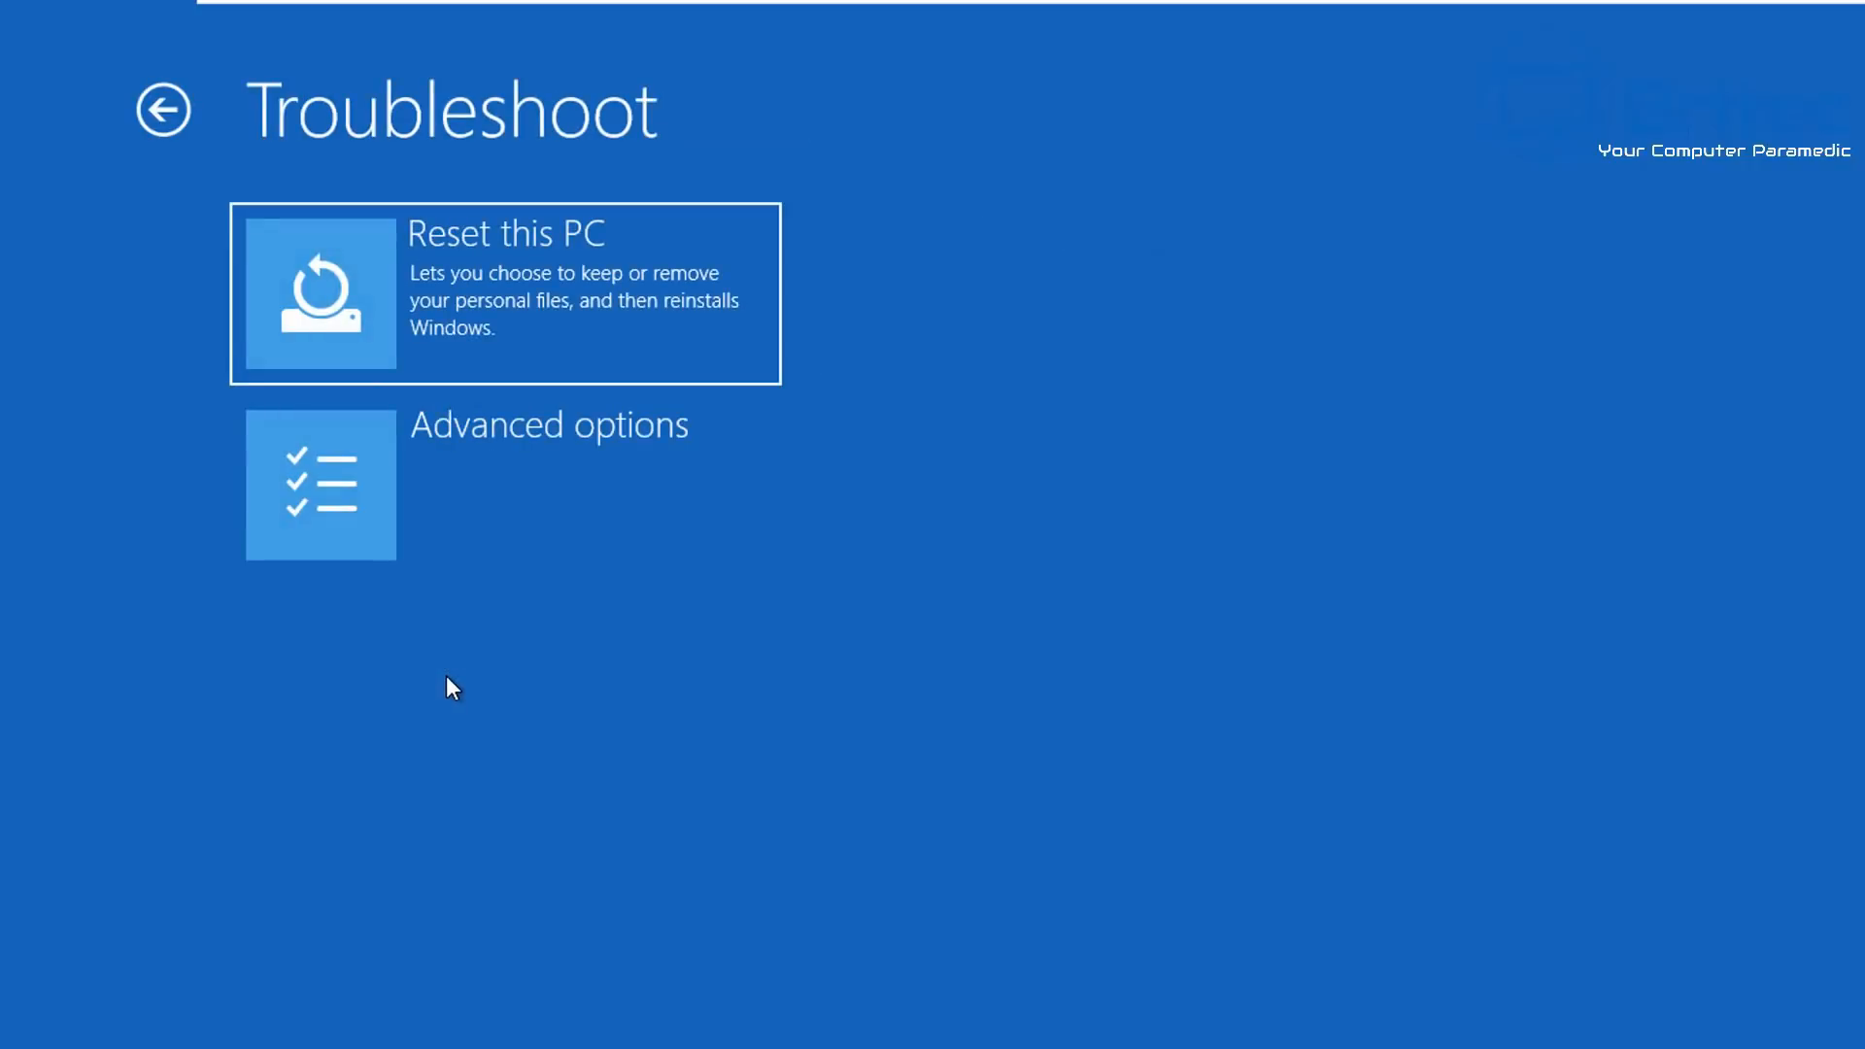
pyautogui.click(480, 489)
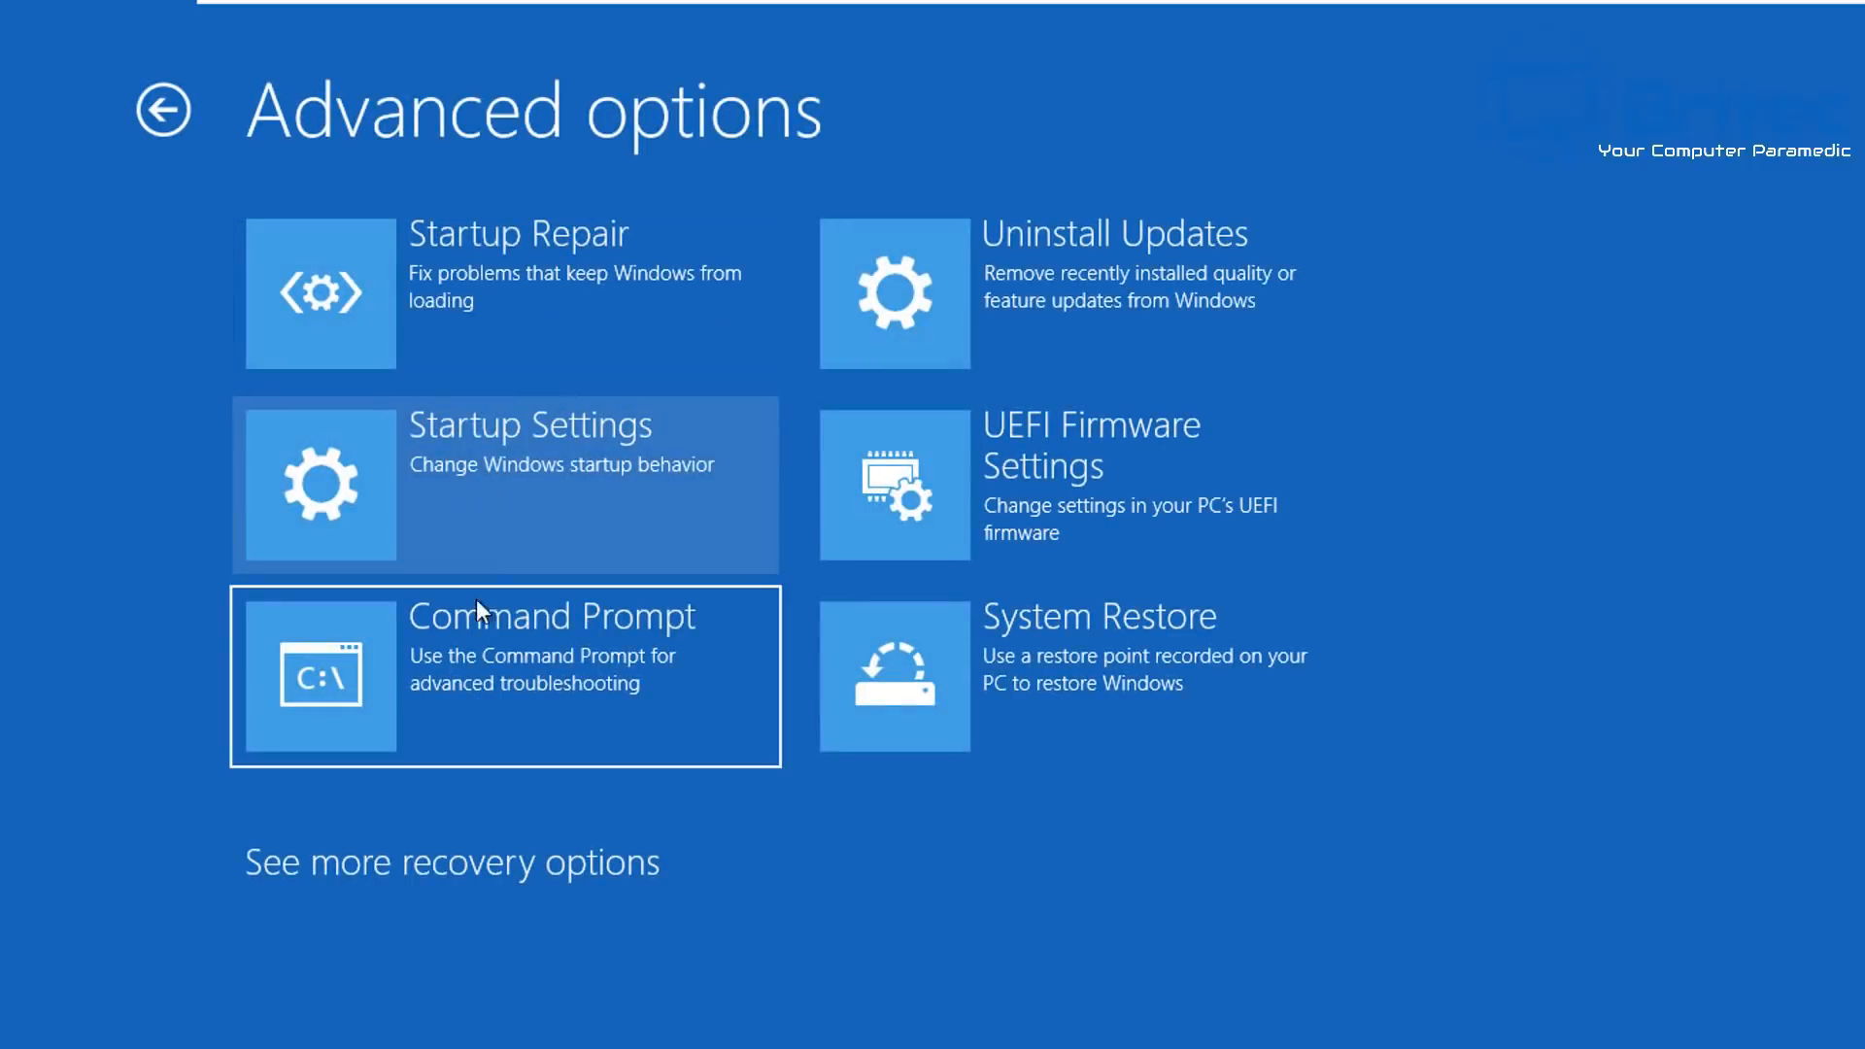
pyautogui.click(494, 700)
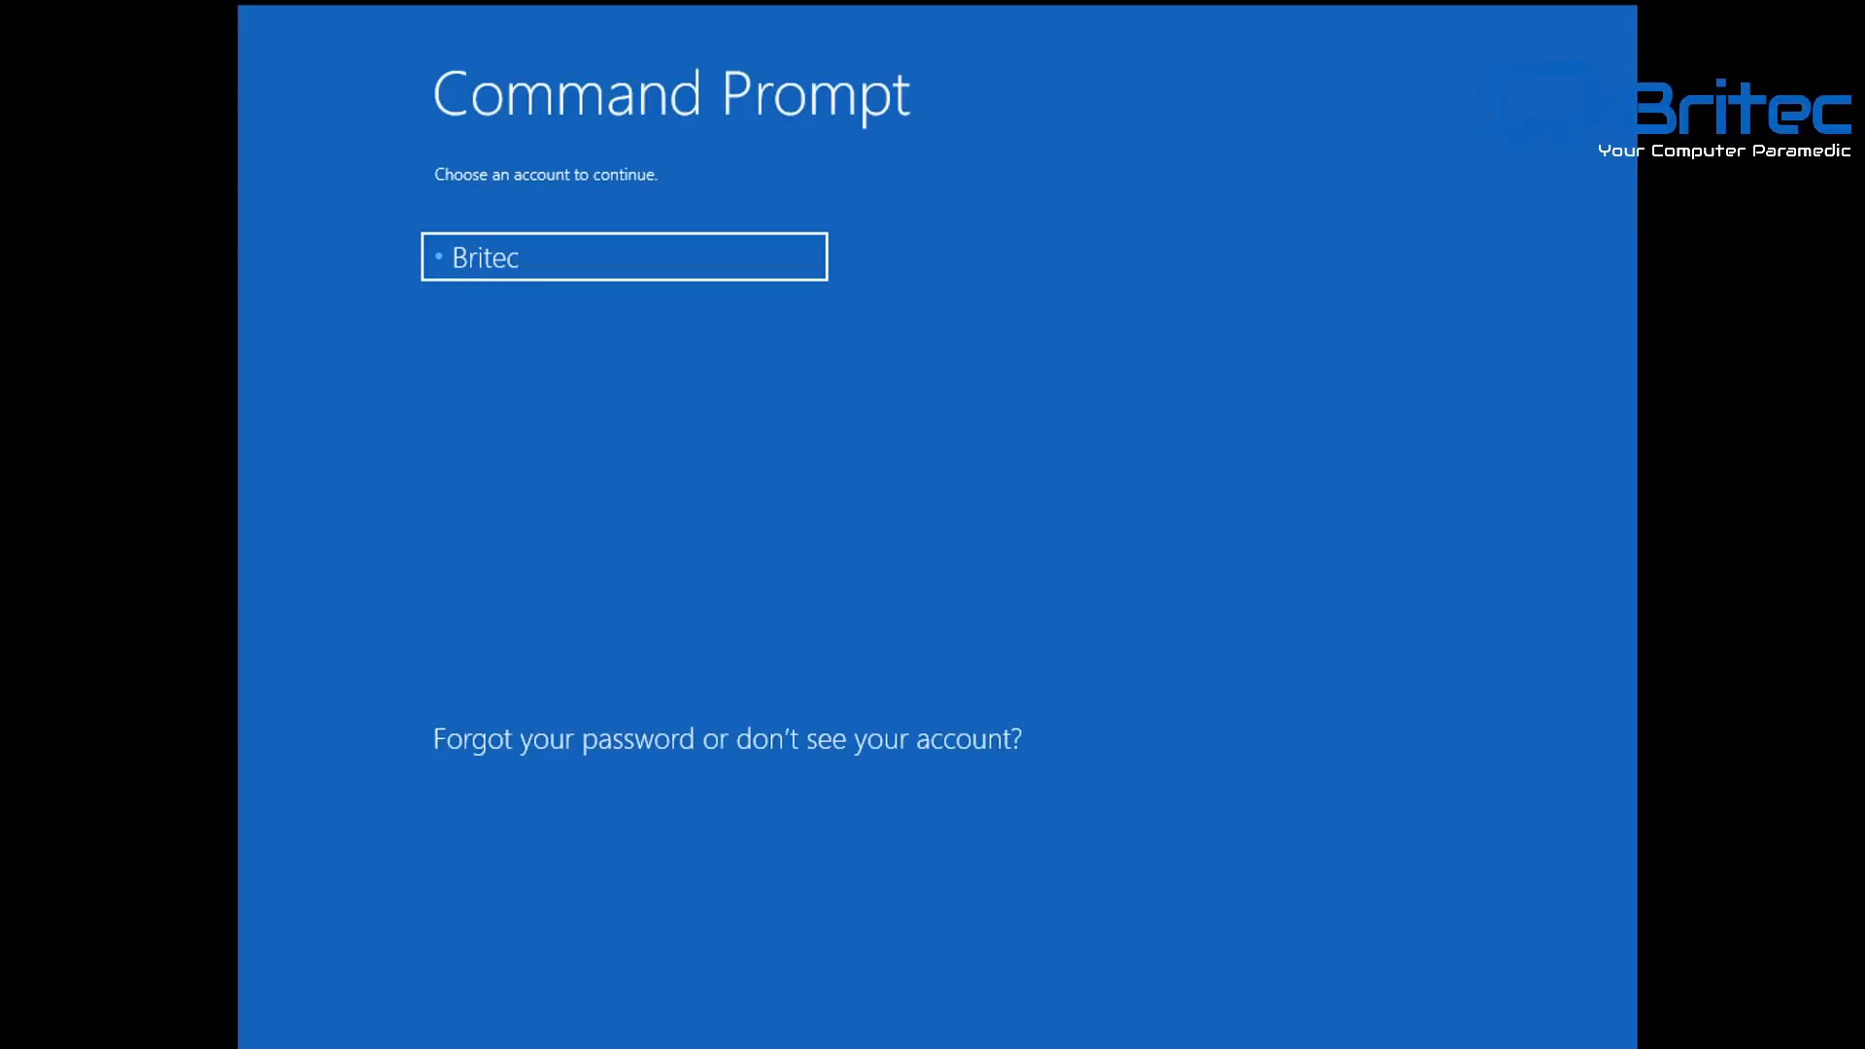
pyautogui.click(506, 269)
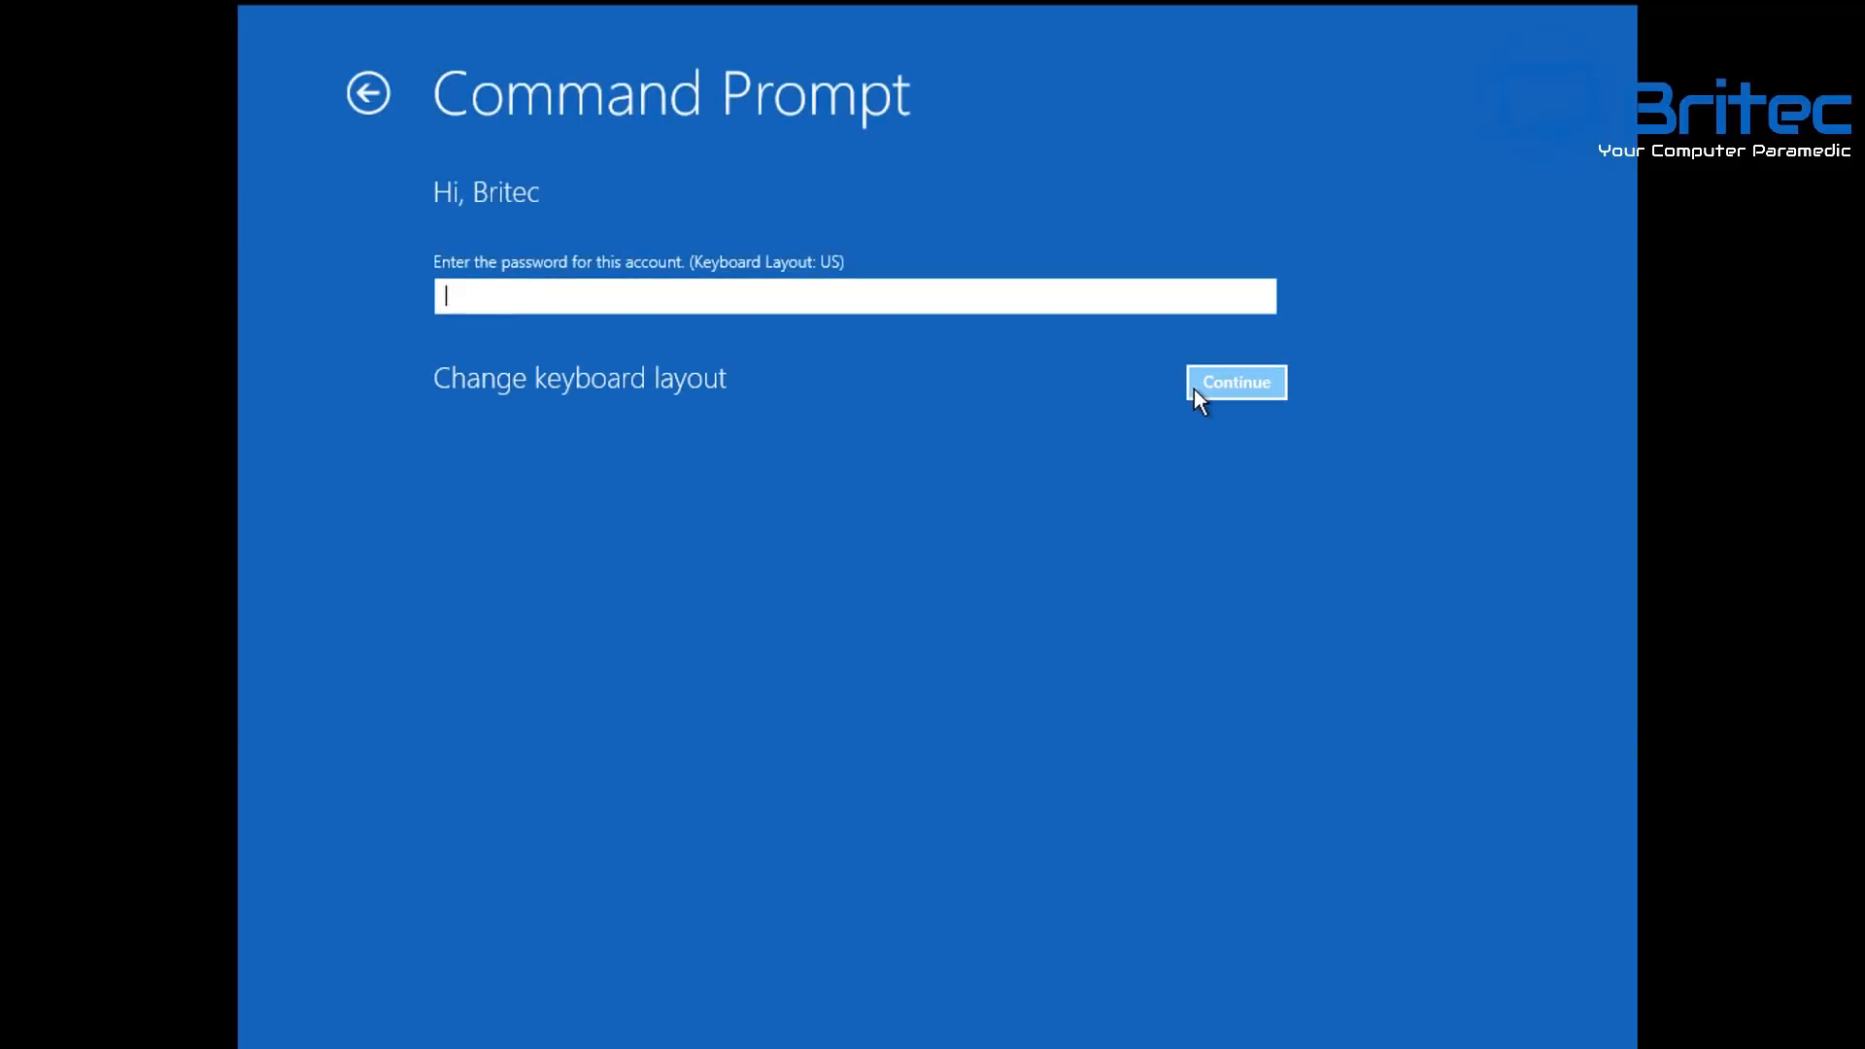
pyautogui.click(1197, 388)
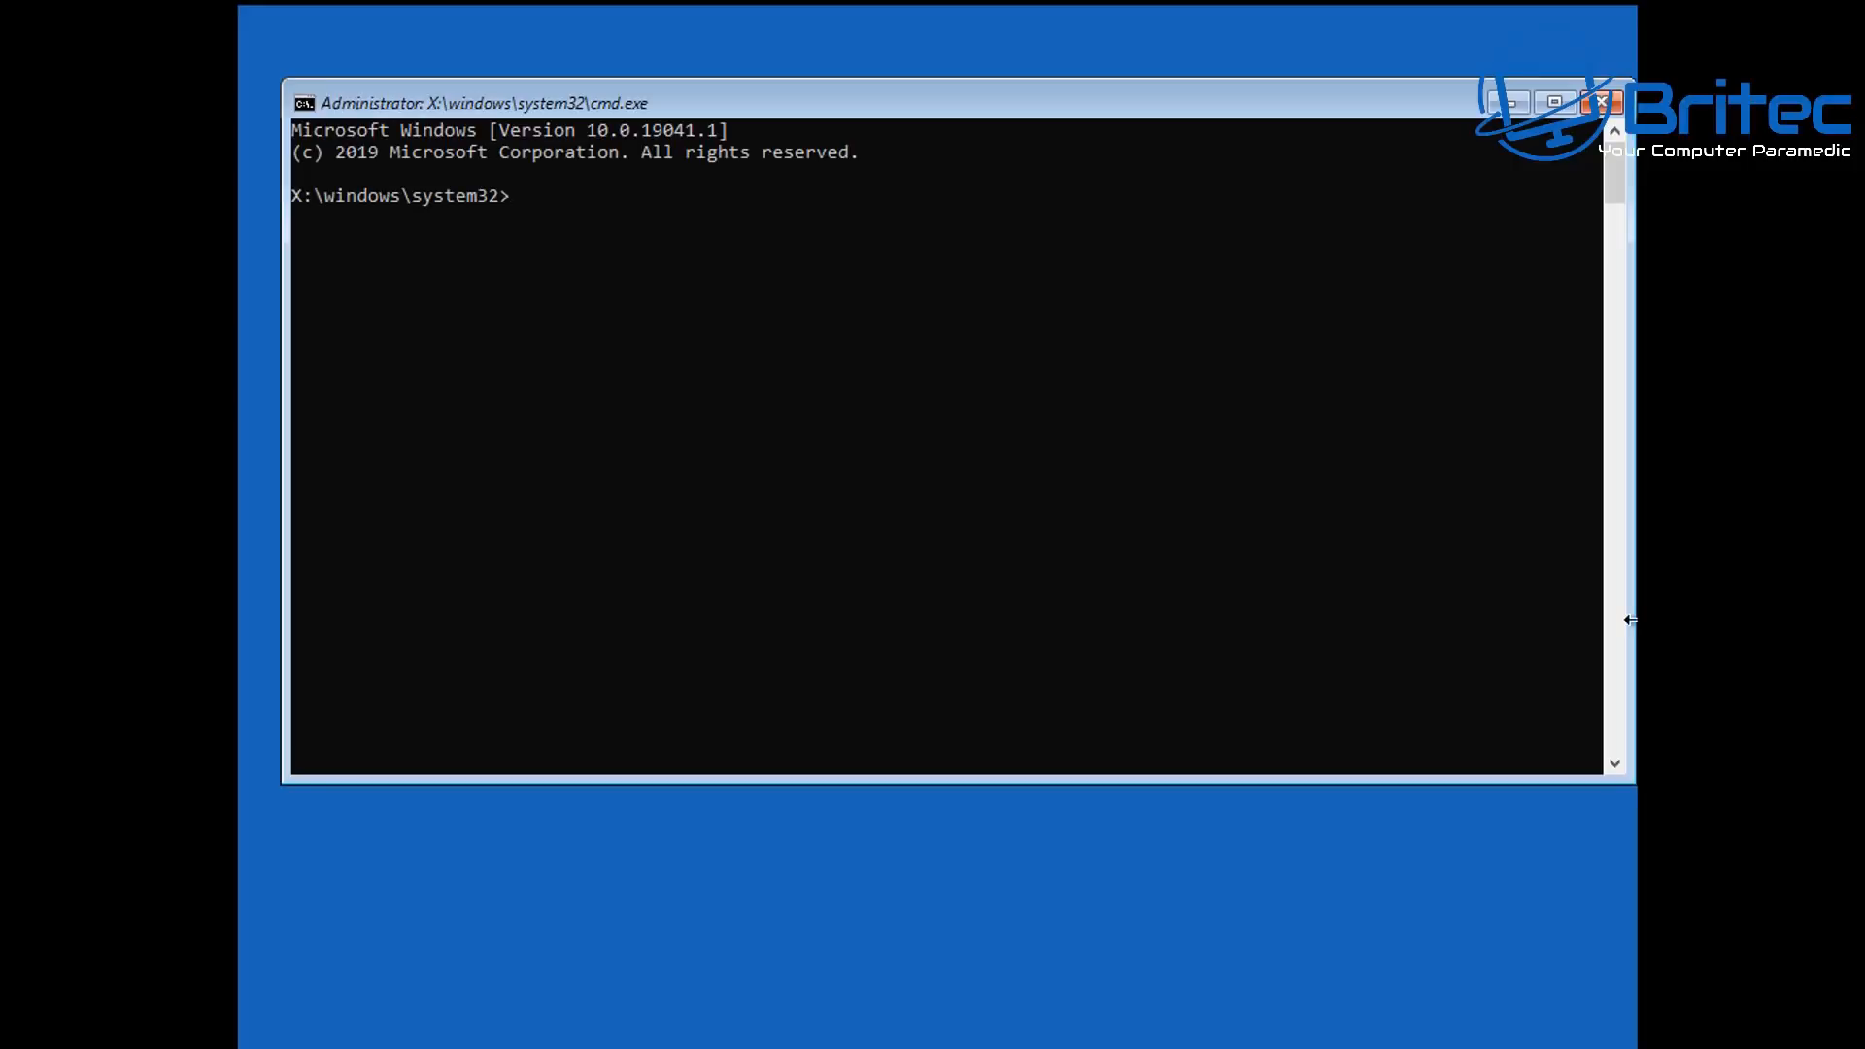
# Run diskpart with list volume to identify the Windows drive letter, and exit DiskPart.
pyautogui.moveTo(1004, 99); pyautogui.dragTo(987, 99)
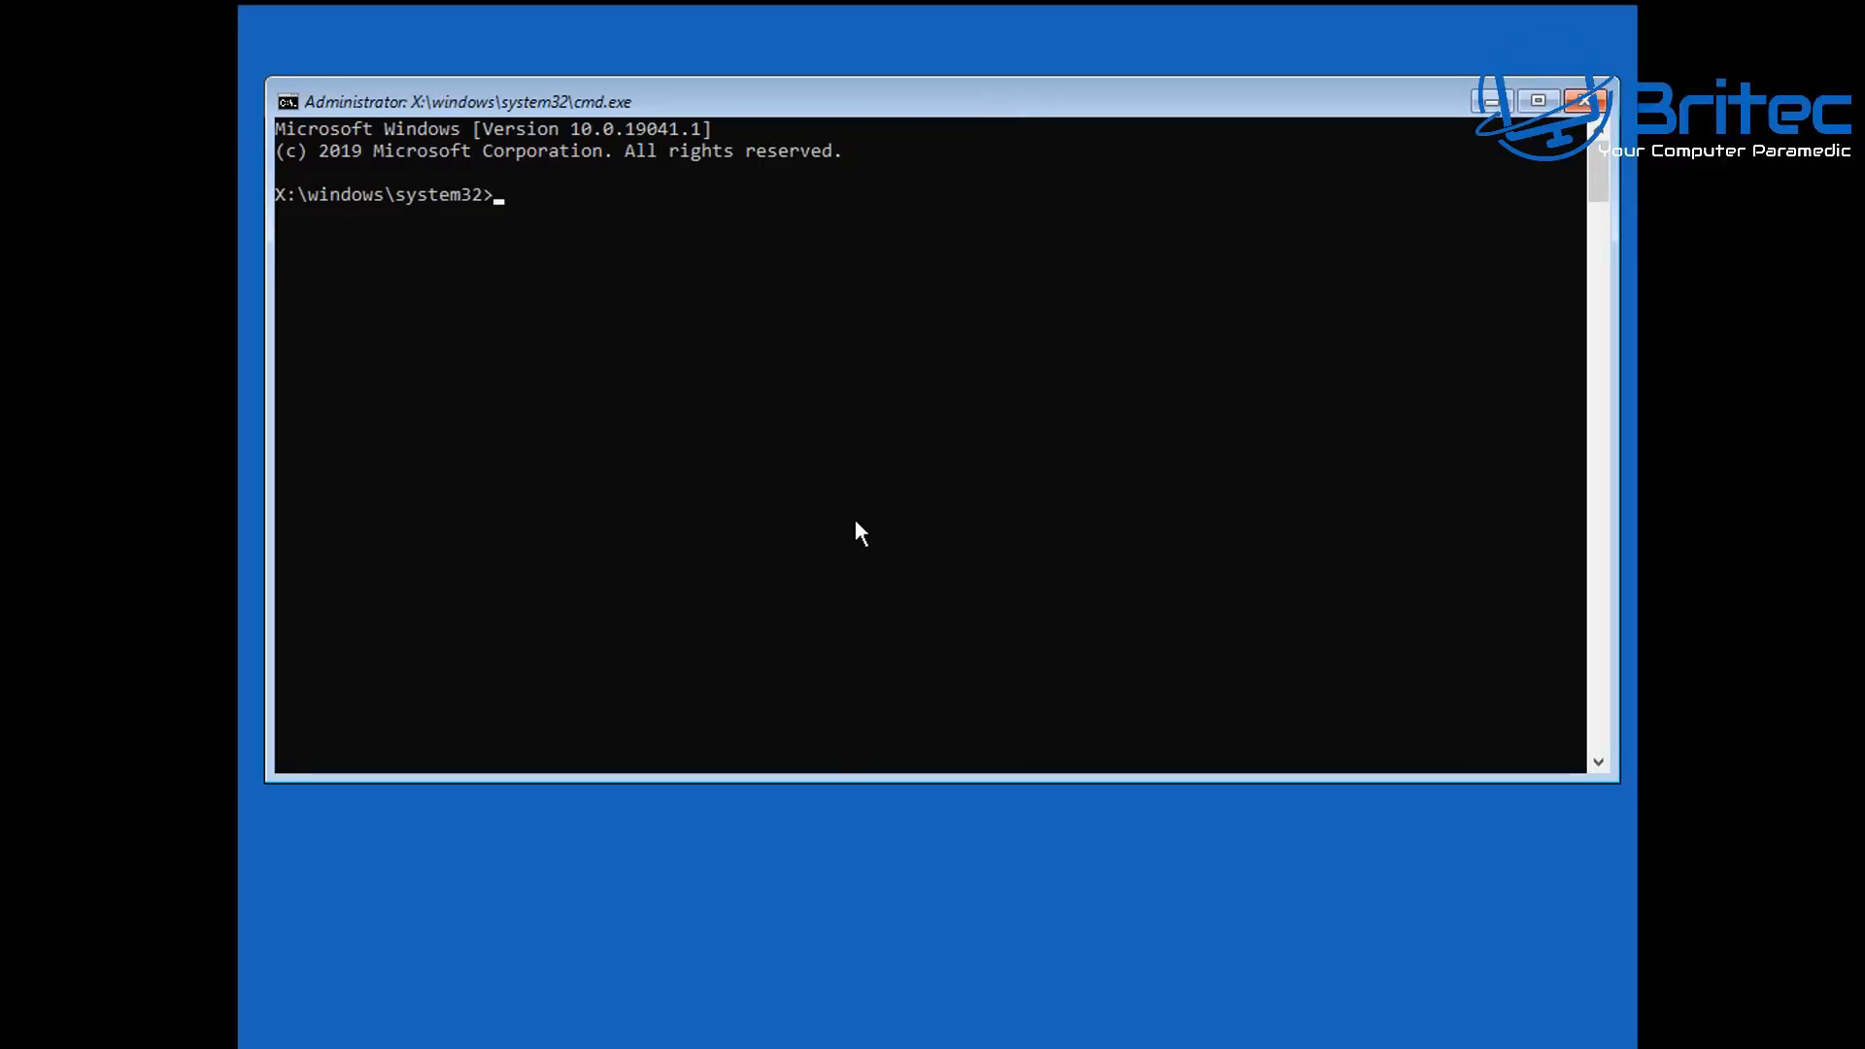
pyautogui.write('diskpart')
pyautogui.press('Return')
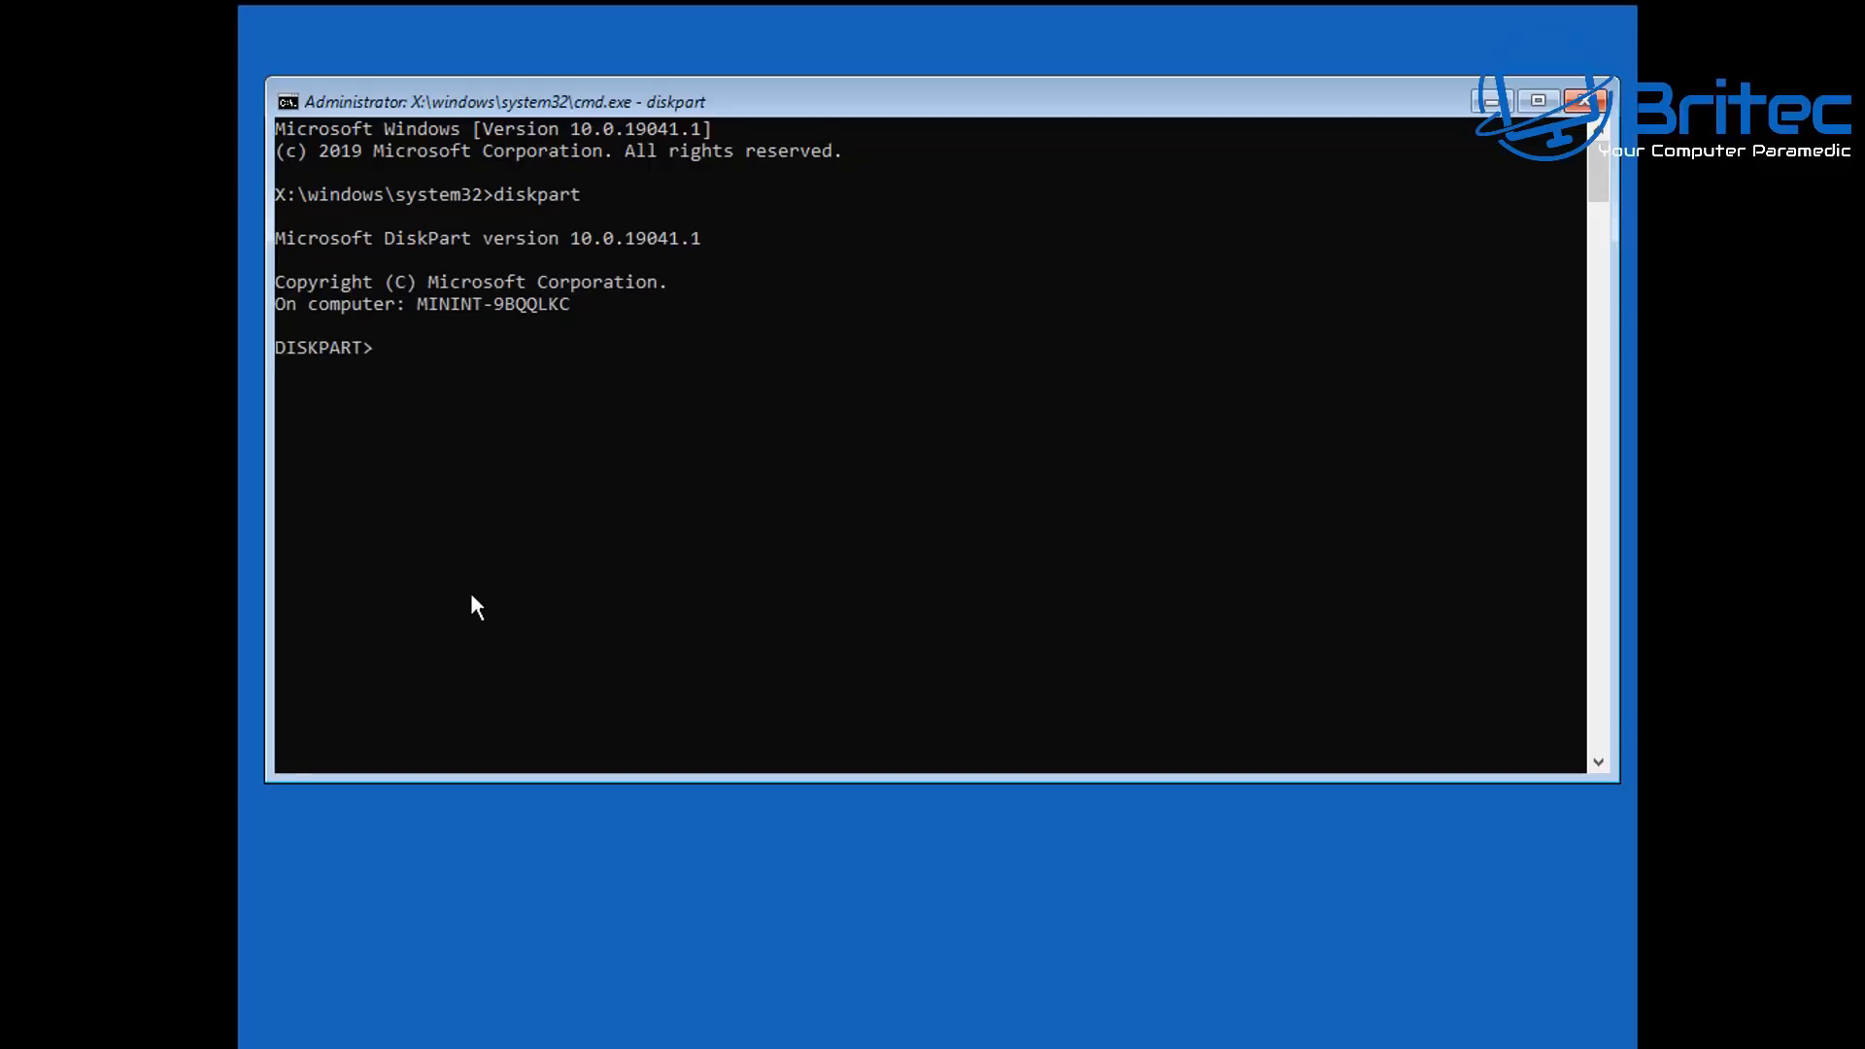
pyautogui.write('list volume')
pyautogui.press('Return')
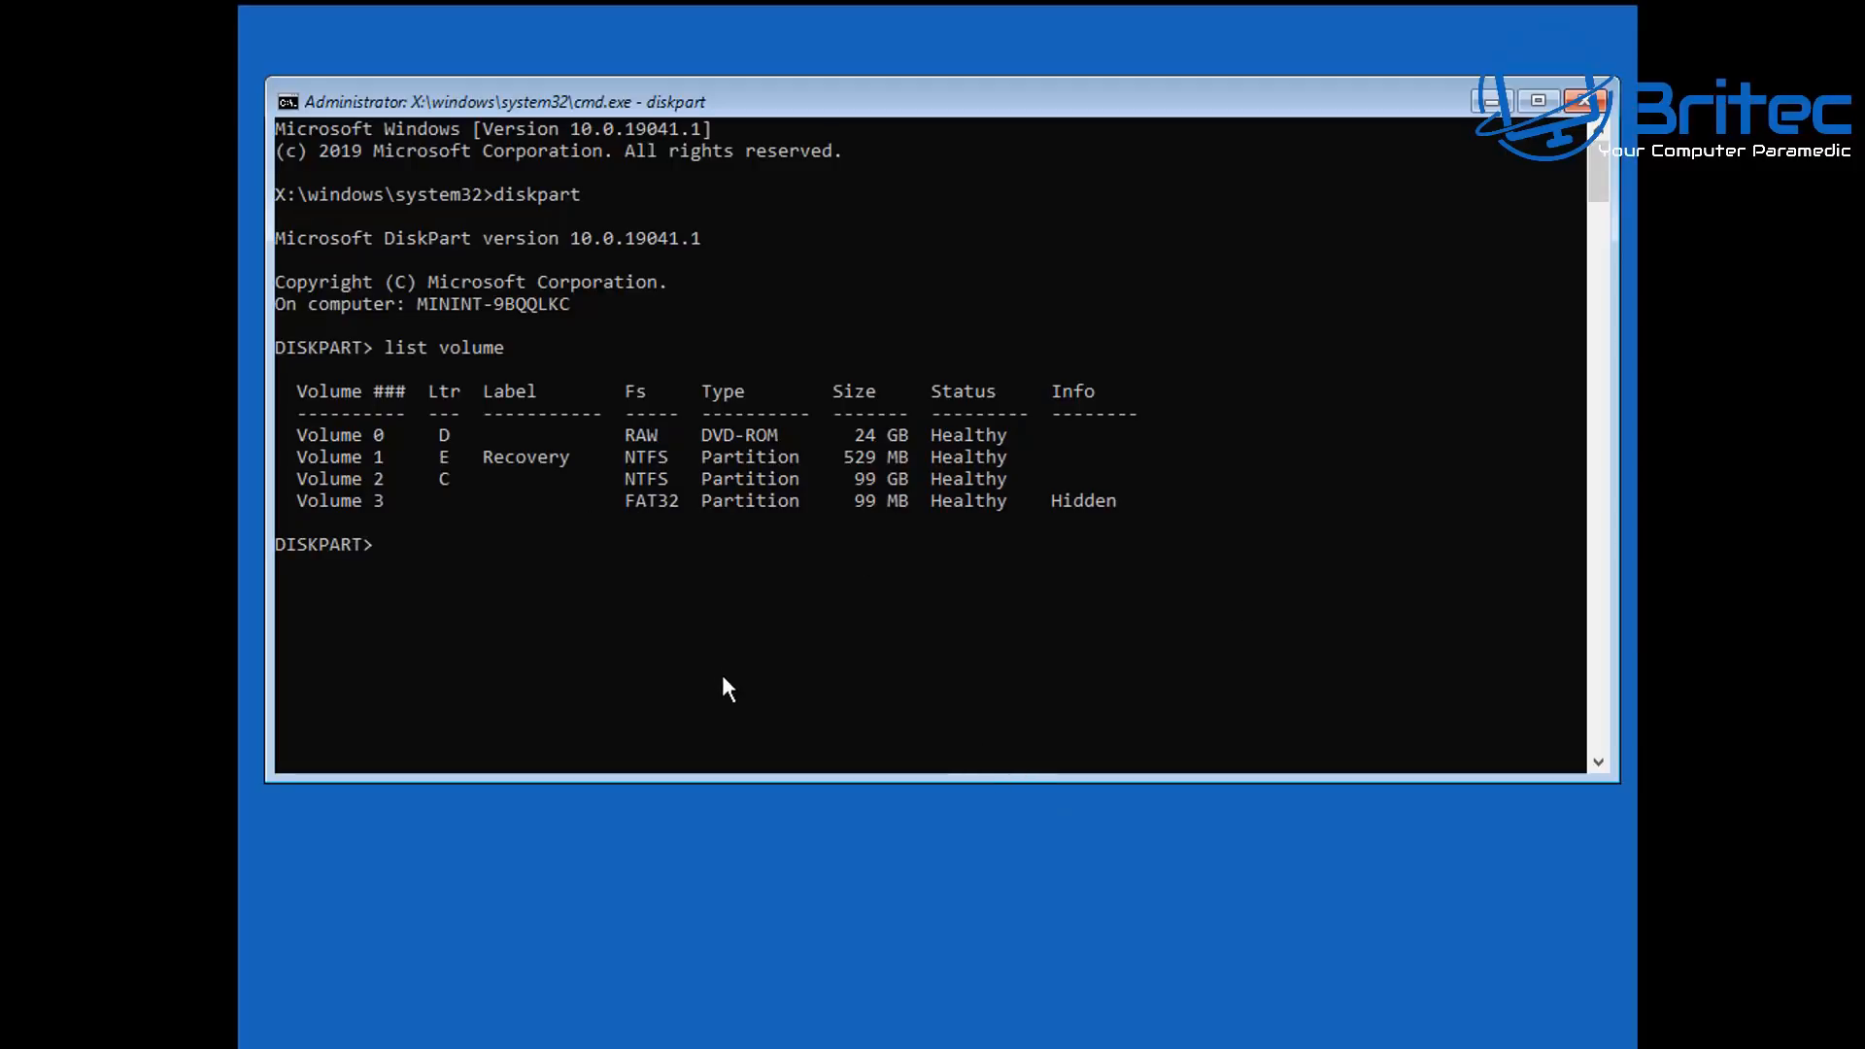
pyautogui.write('exit')
pyautogui.press('Return')
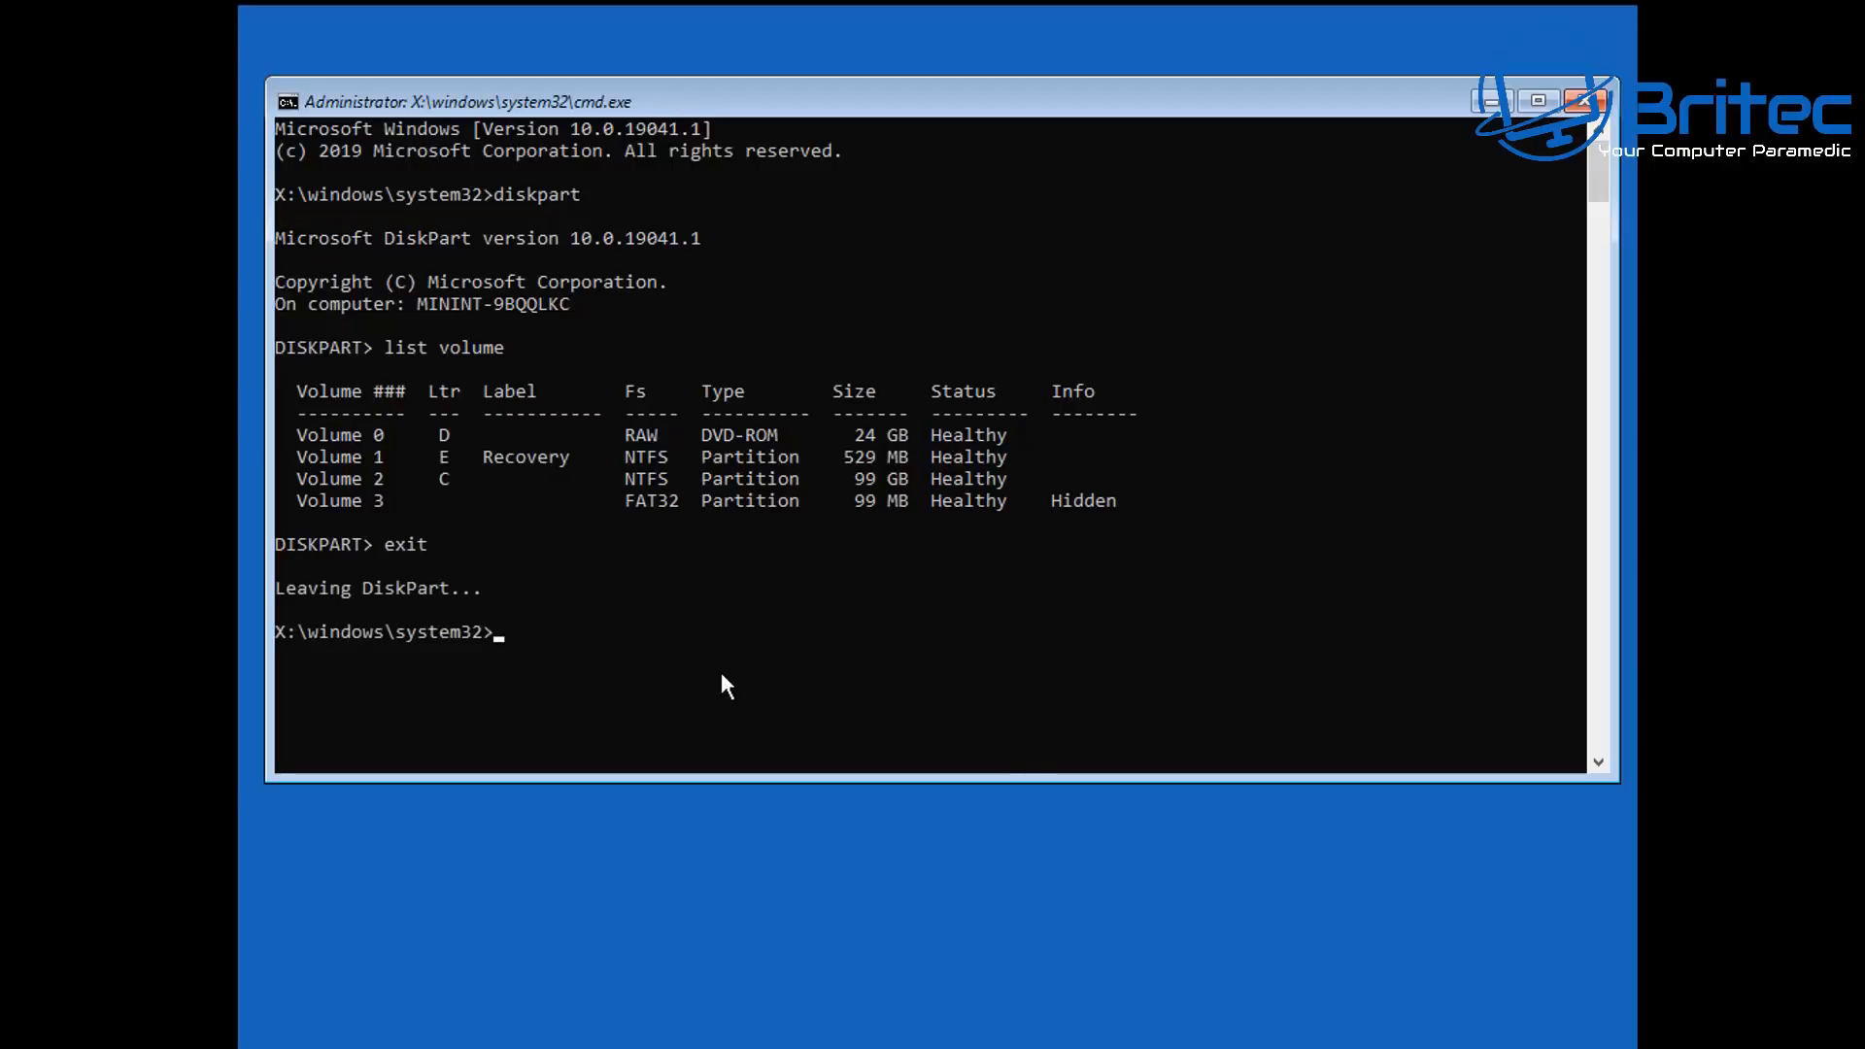
# Restore the registry hives with "xcopy c:\Windows\system32\config\regback c:windows\system32\config", answering "a" to overwrite all files.
pyautogui.write('xcopy c:')
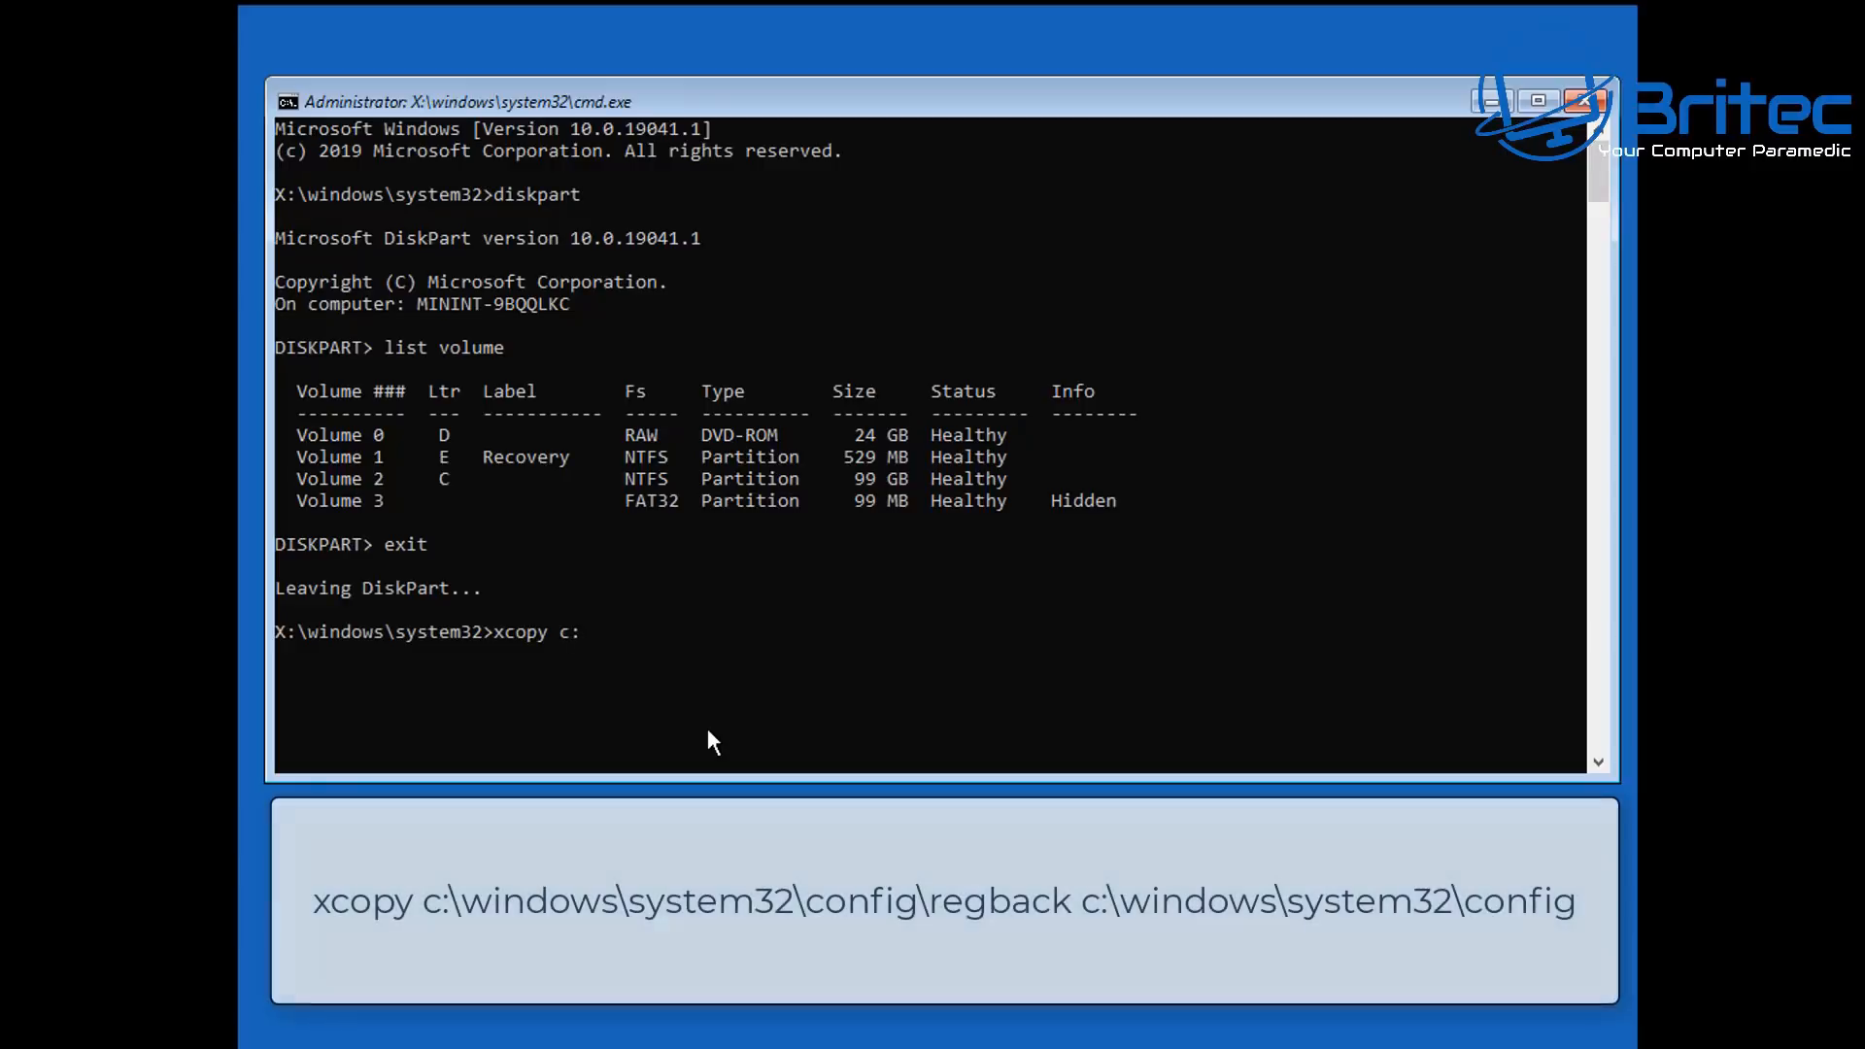
pyautogui.write('\\Windows\\system')
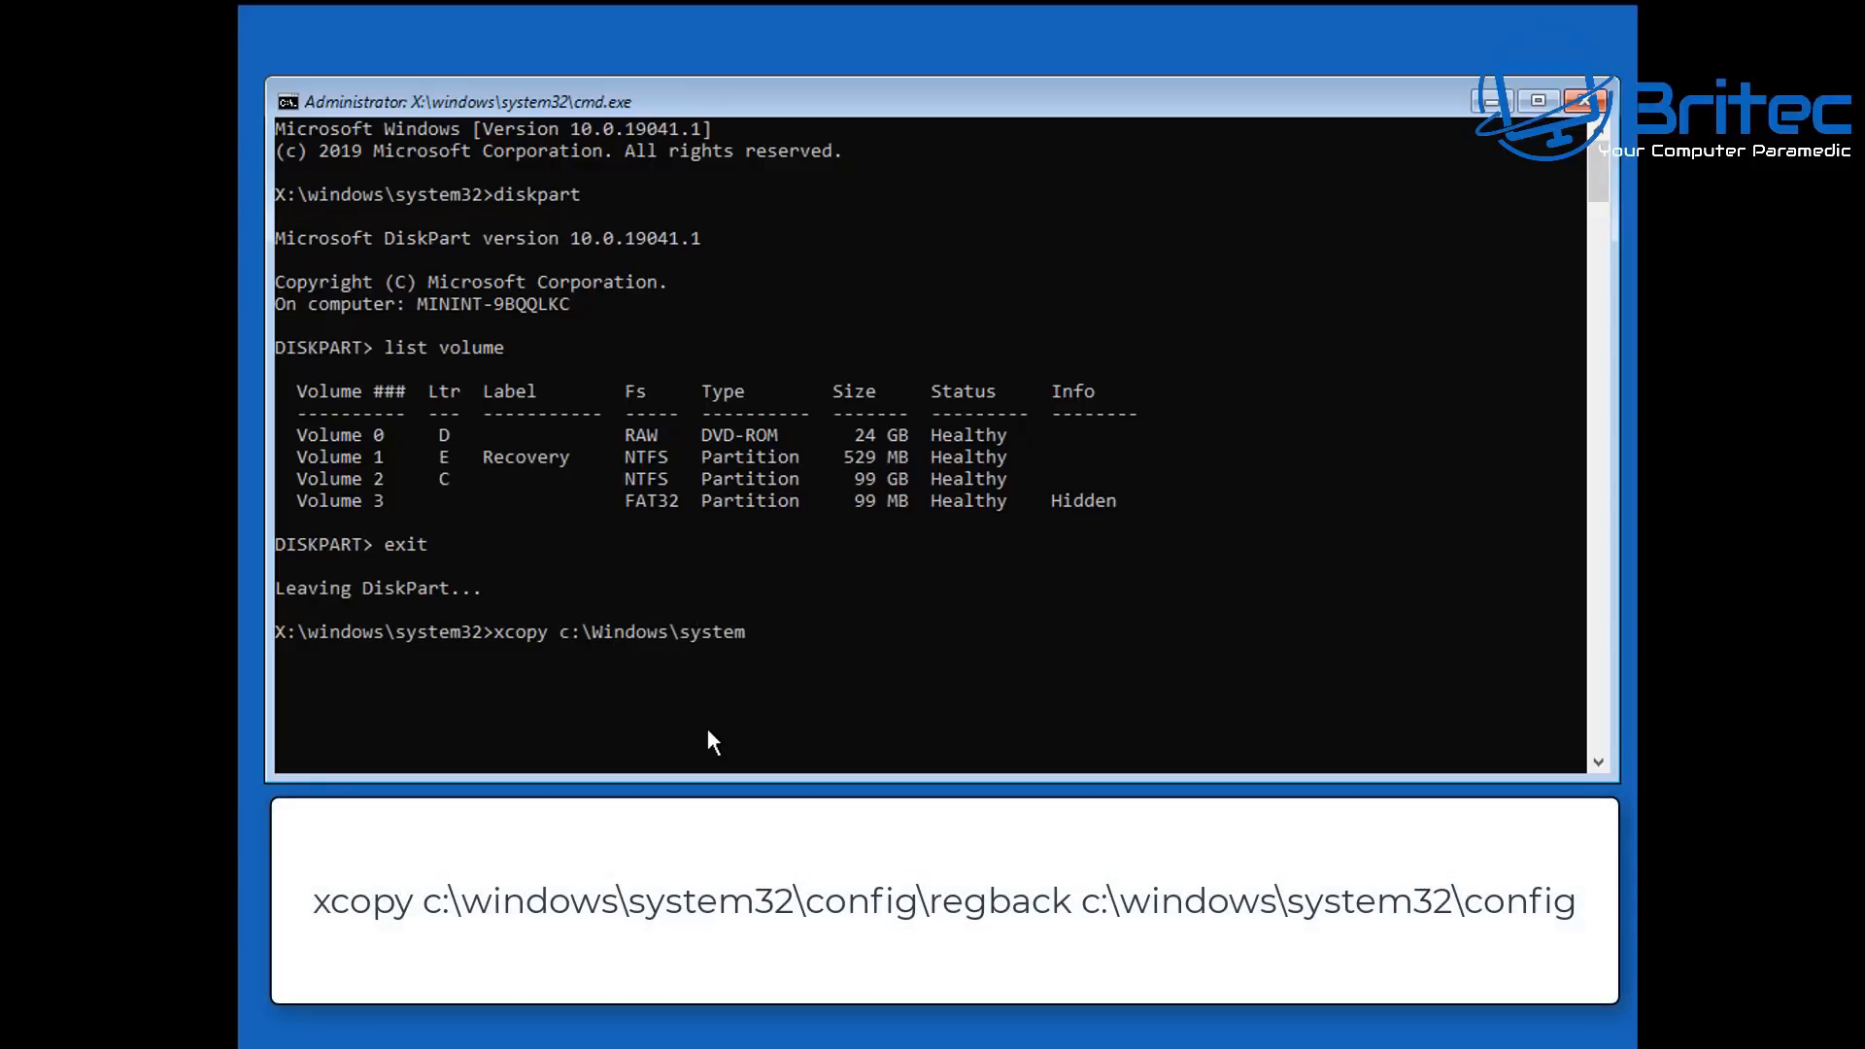
pyautogui.write('32\\config\regback')
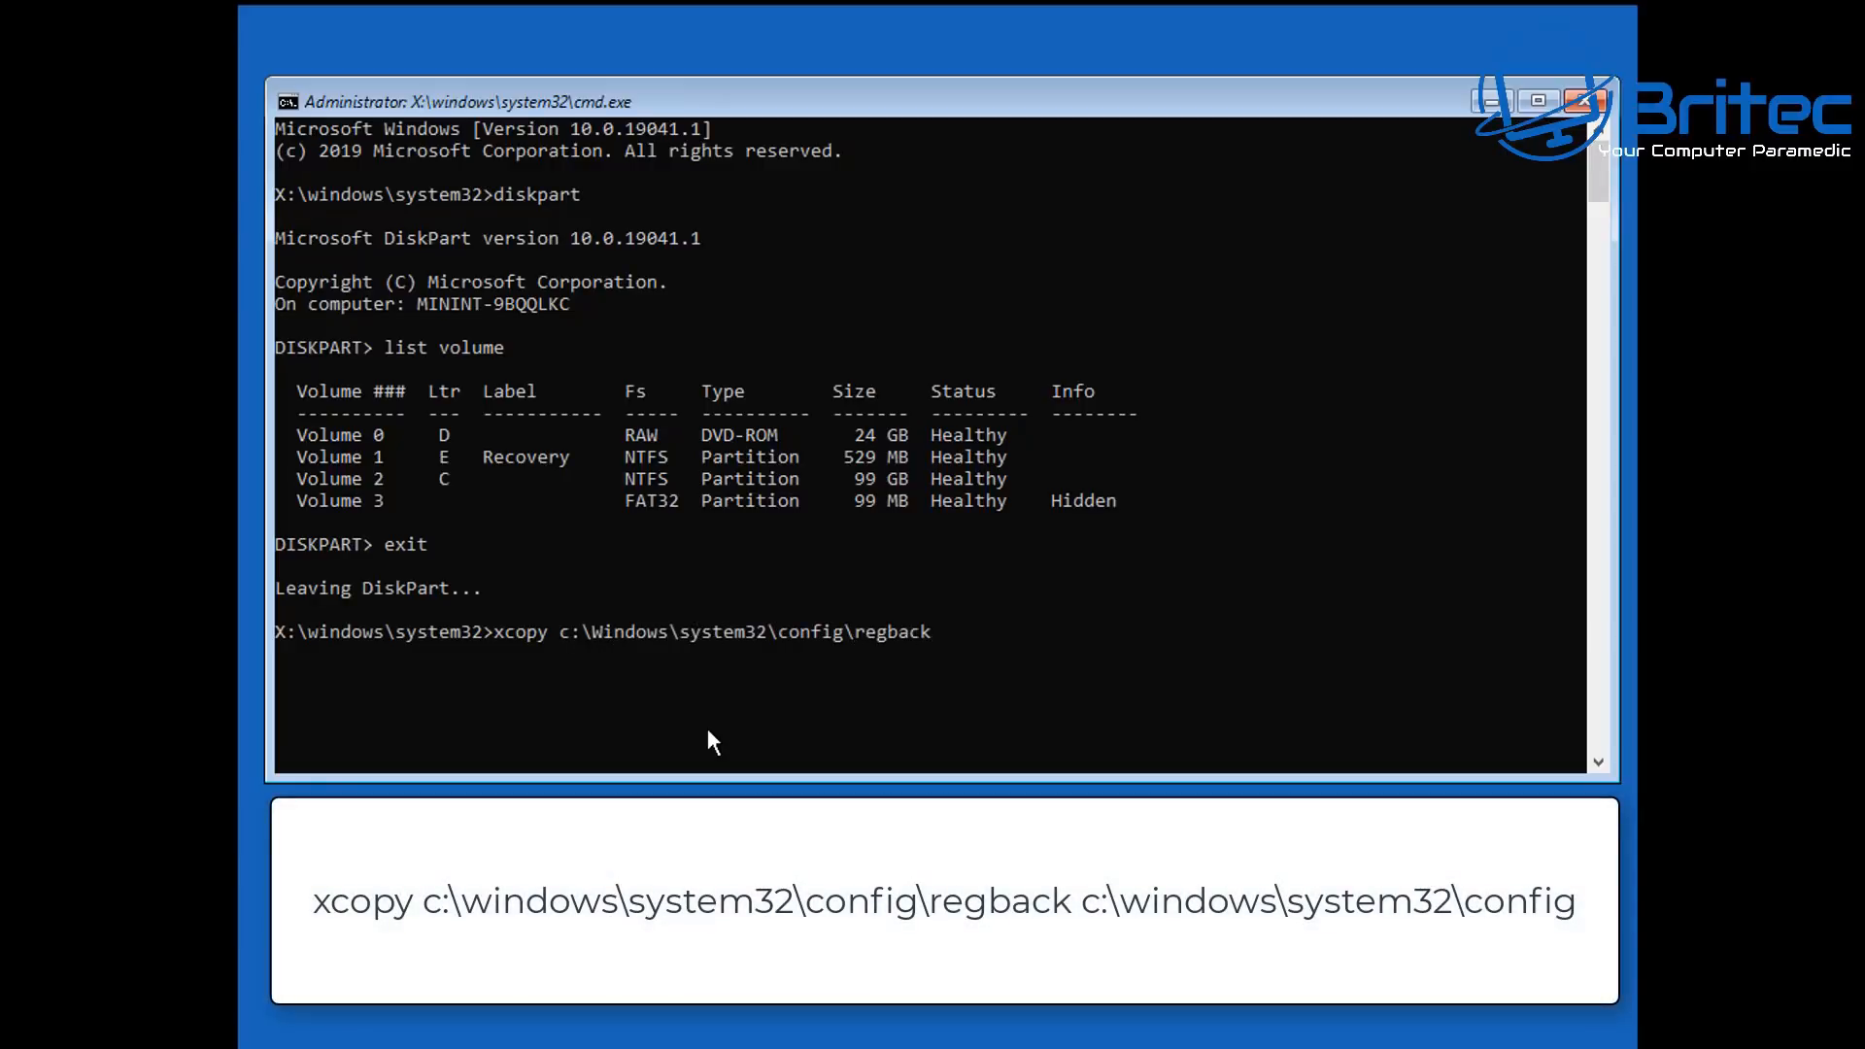
pyautogui.write(' c:windows\\system32\\config')
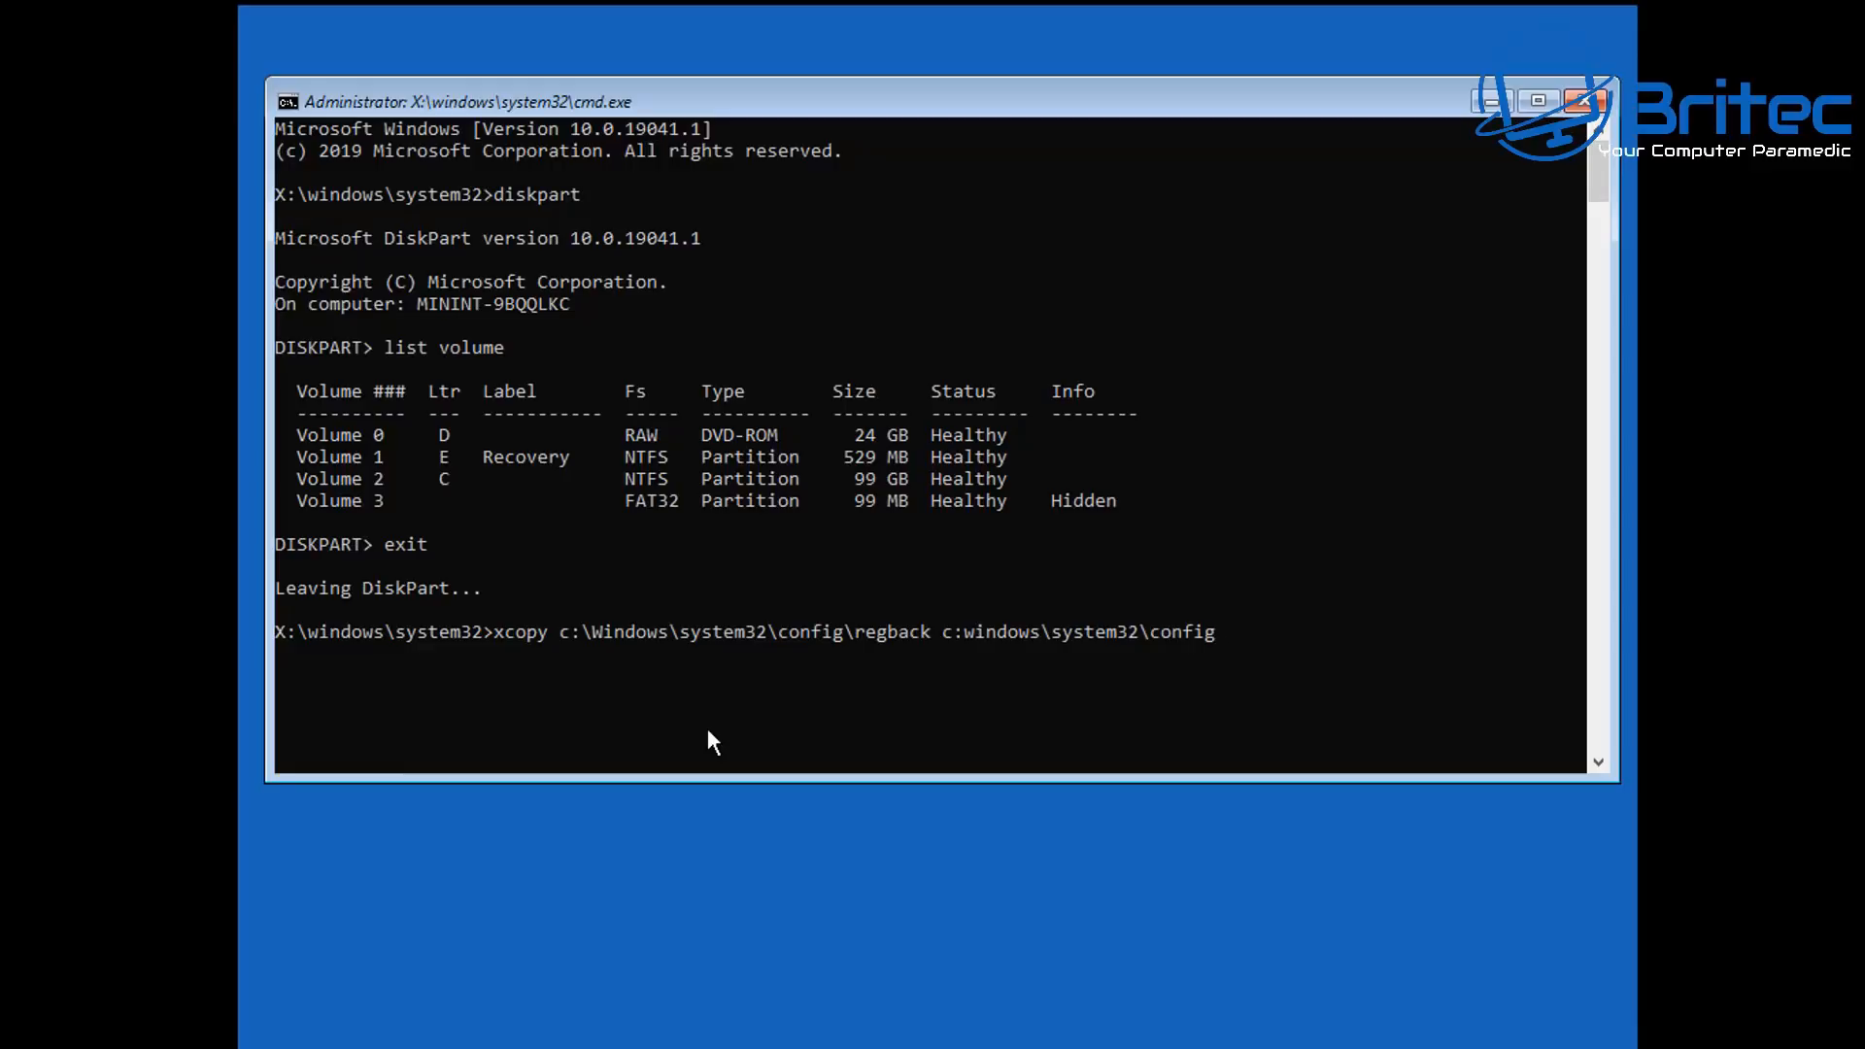
pyautogui.press('Return')
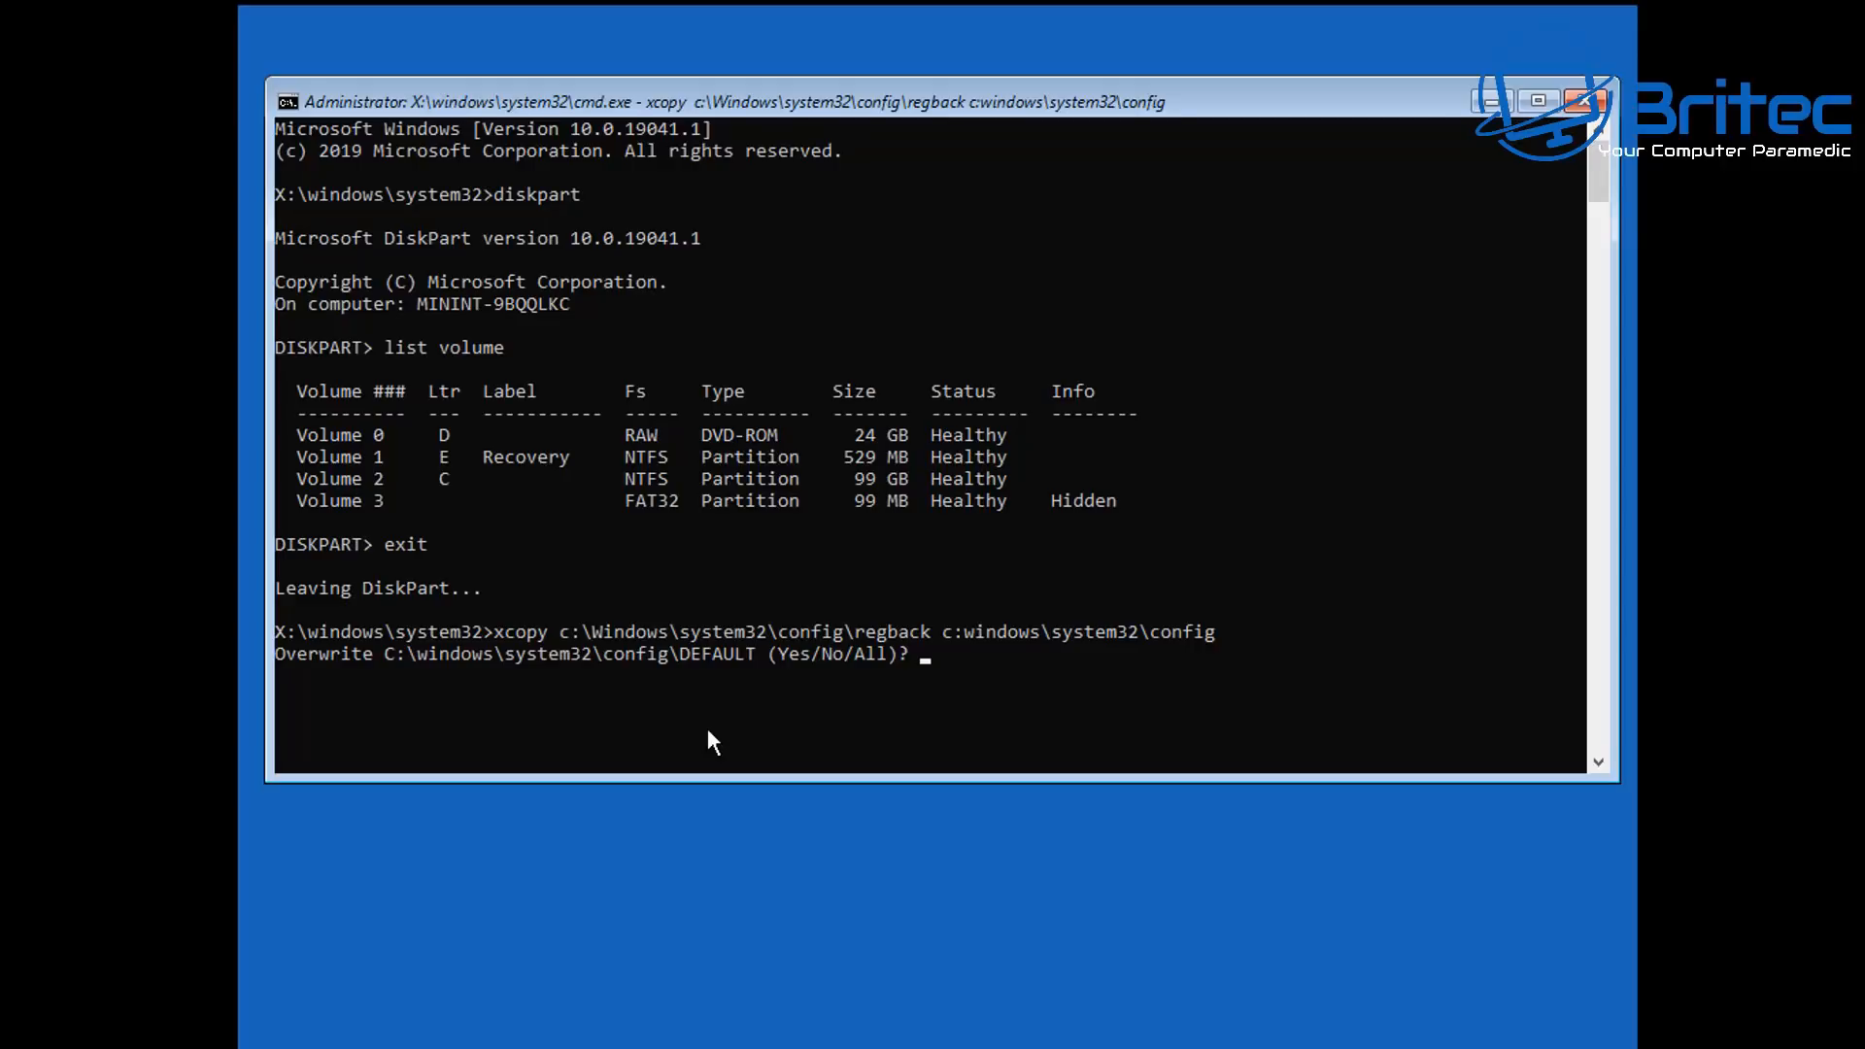
pyautogui.write('a')
pyautogui.press('Return')
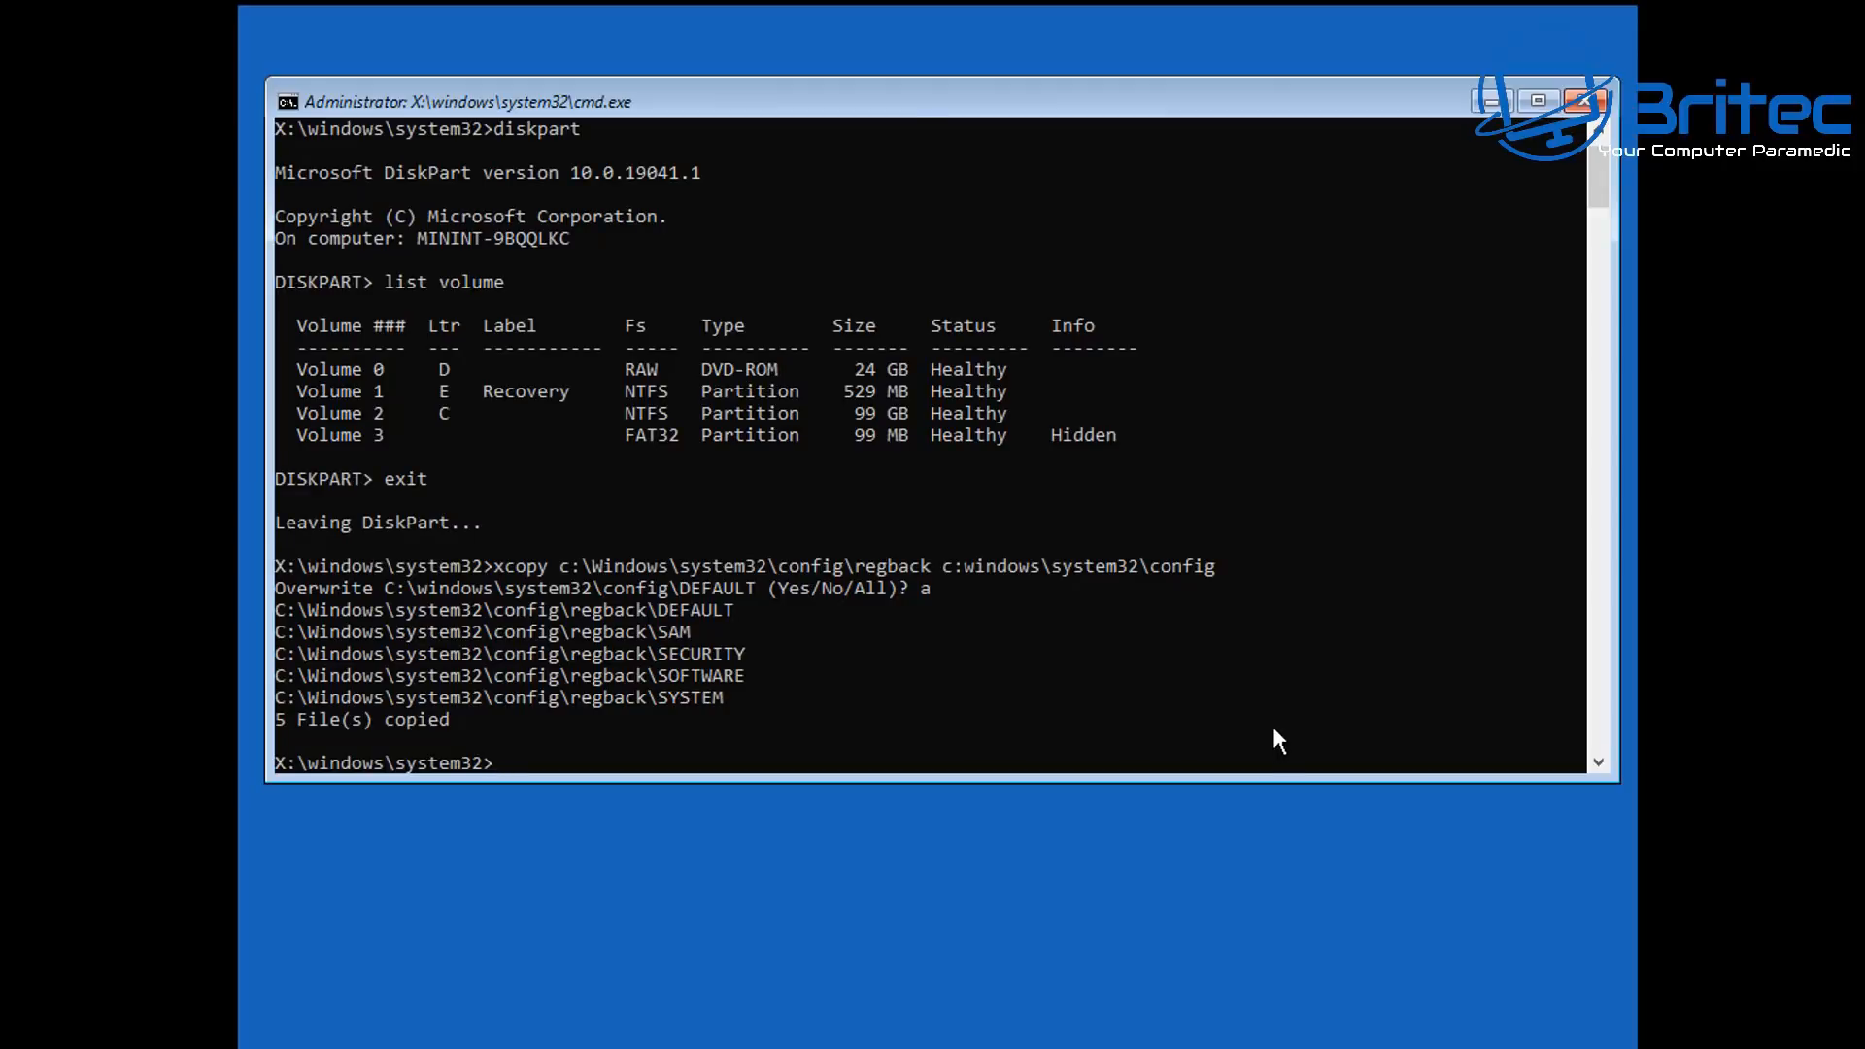
# Exit the Command Prompt and turn off the PC from the recovery options.
pyautogui.write('exit')
pyautogui.press('Return')
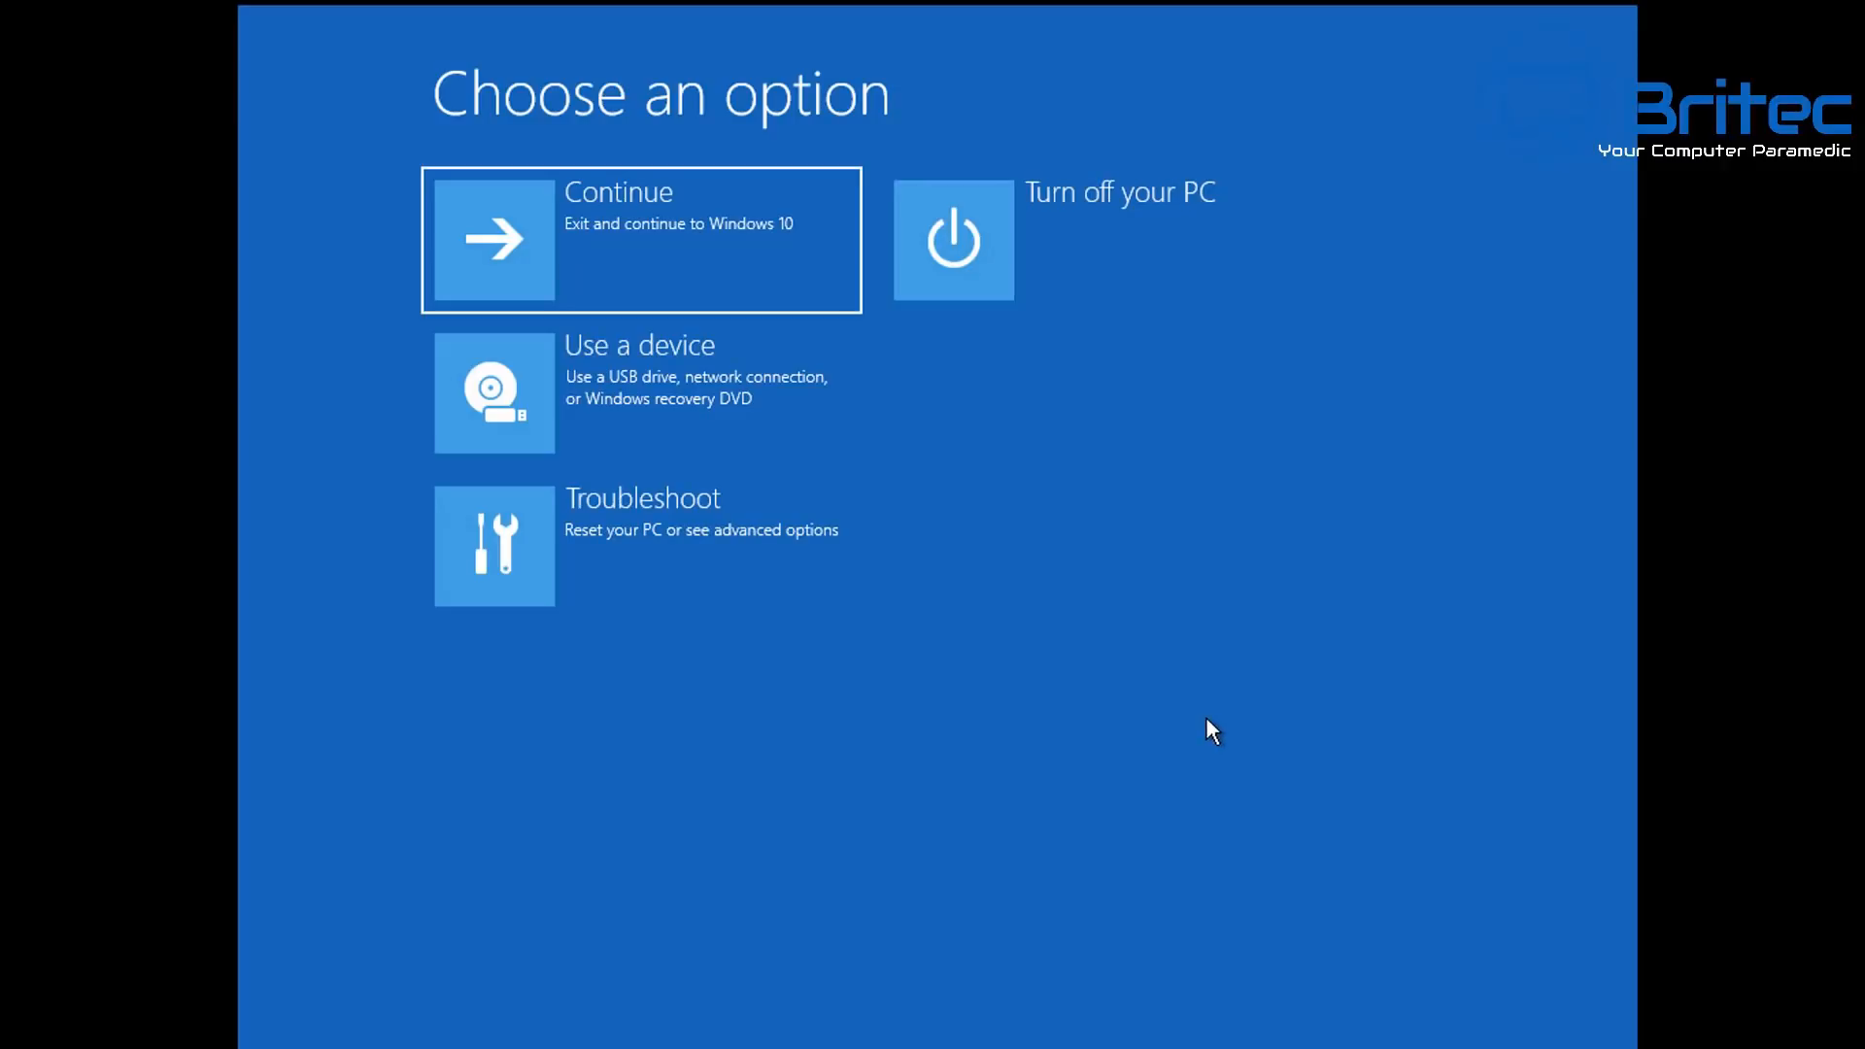
pyautogui.click(1117, 266)
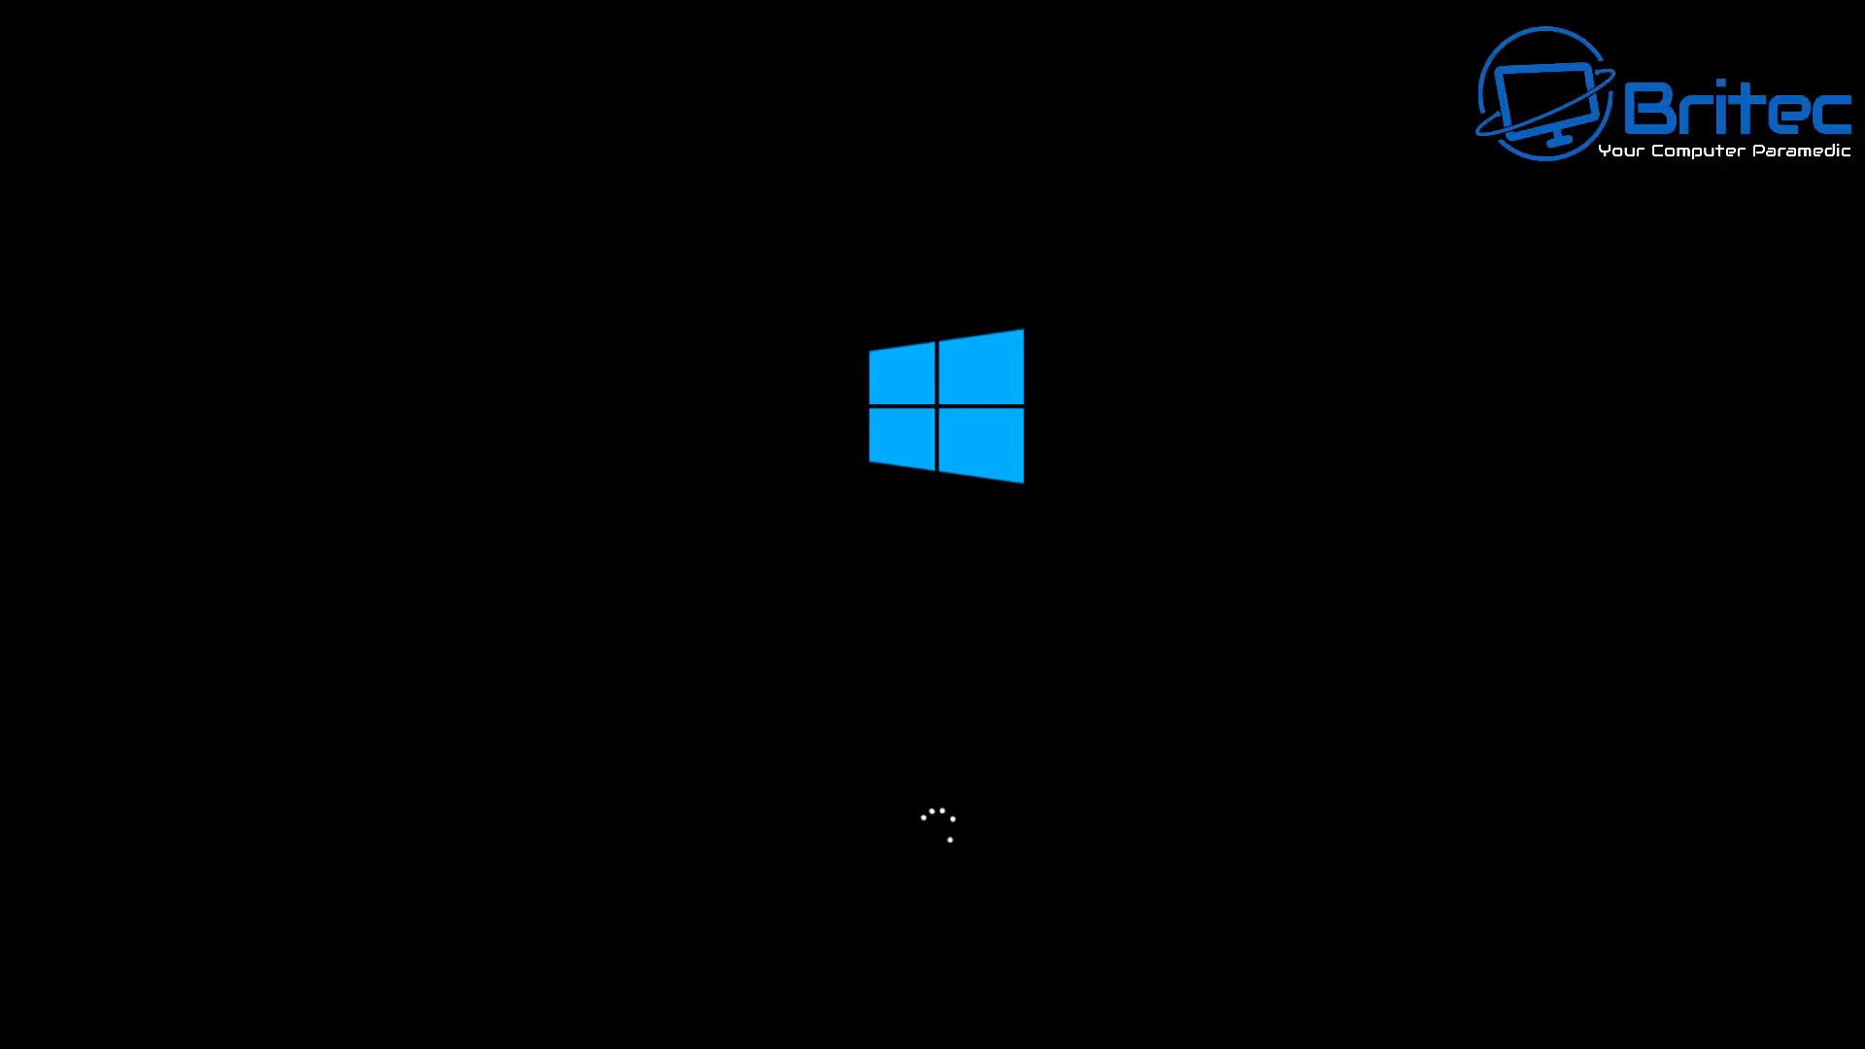